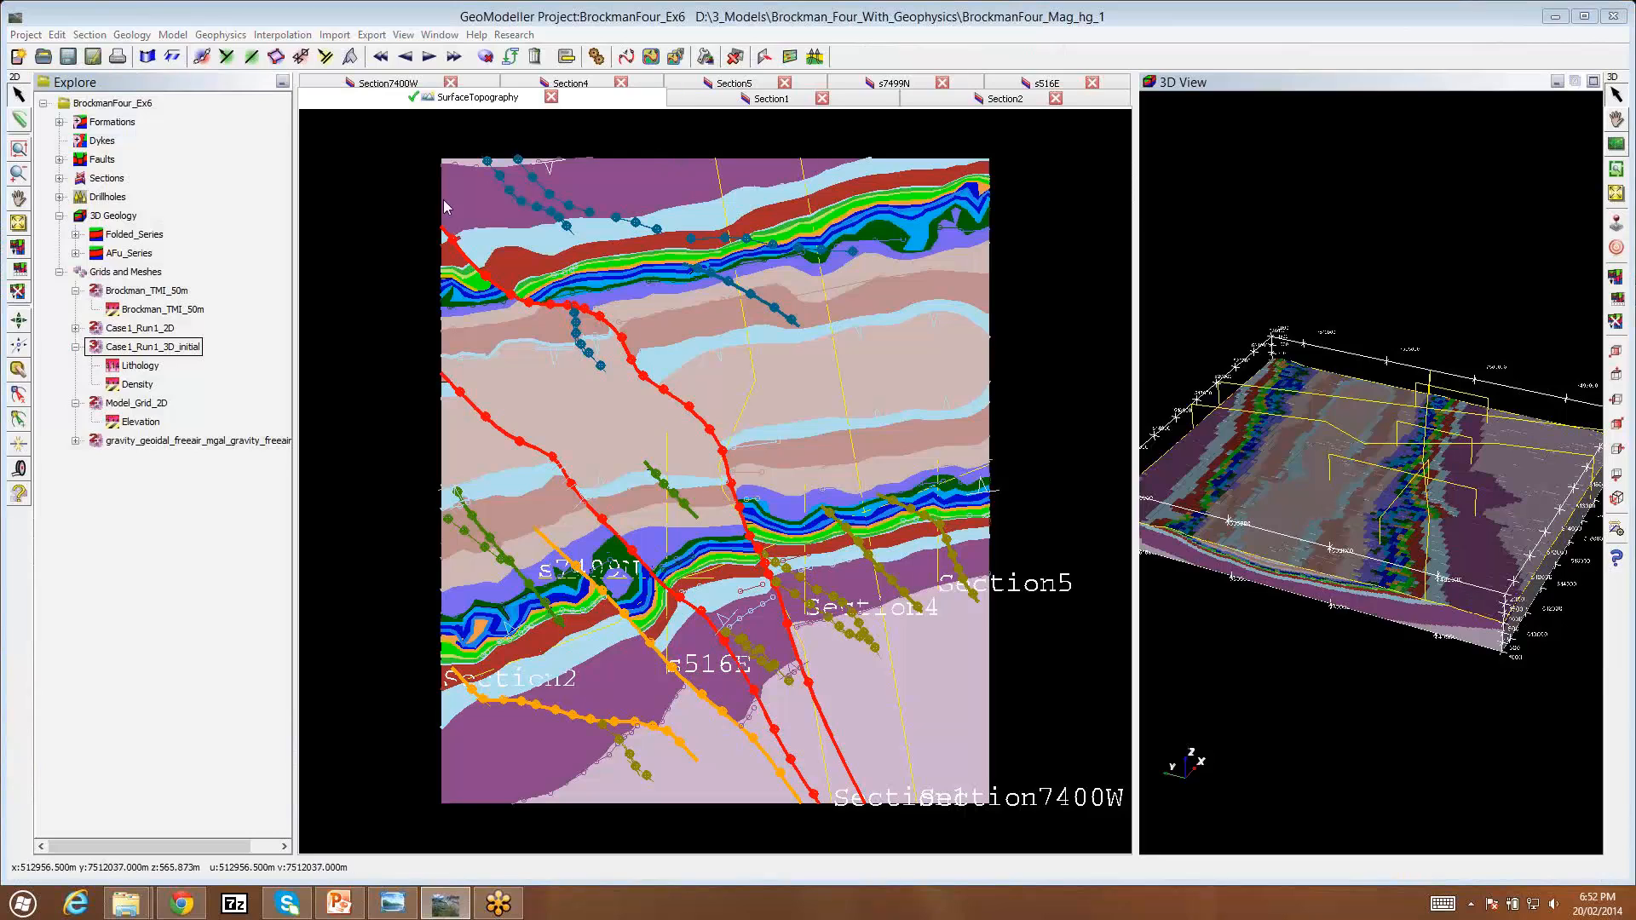
# Step: Examine the fault traces on the SurfaceTopography section by highlighting several of them in turn
pyautogui.click(511, 189)
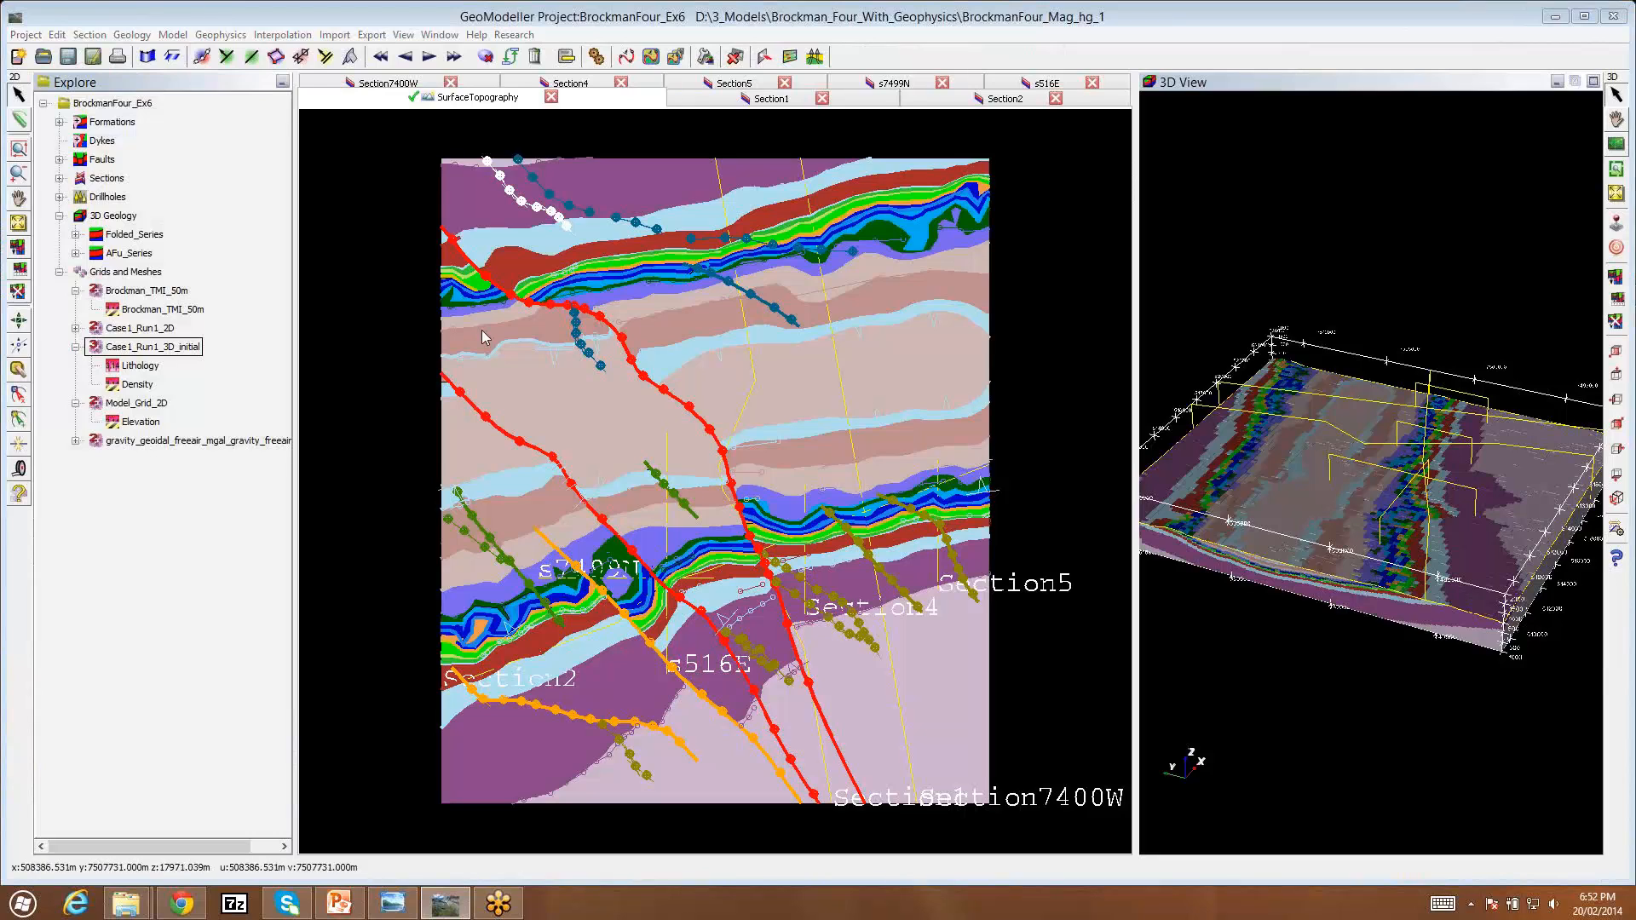
pyautogui.click(597, 321)
pyautogui.click(651, 383)
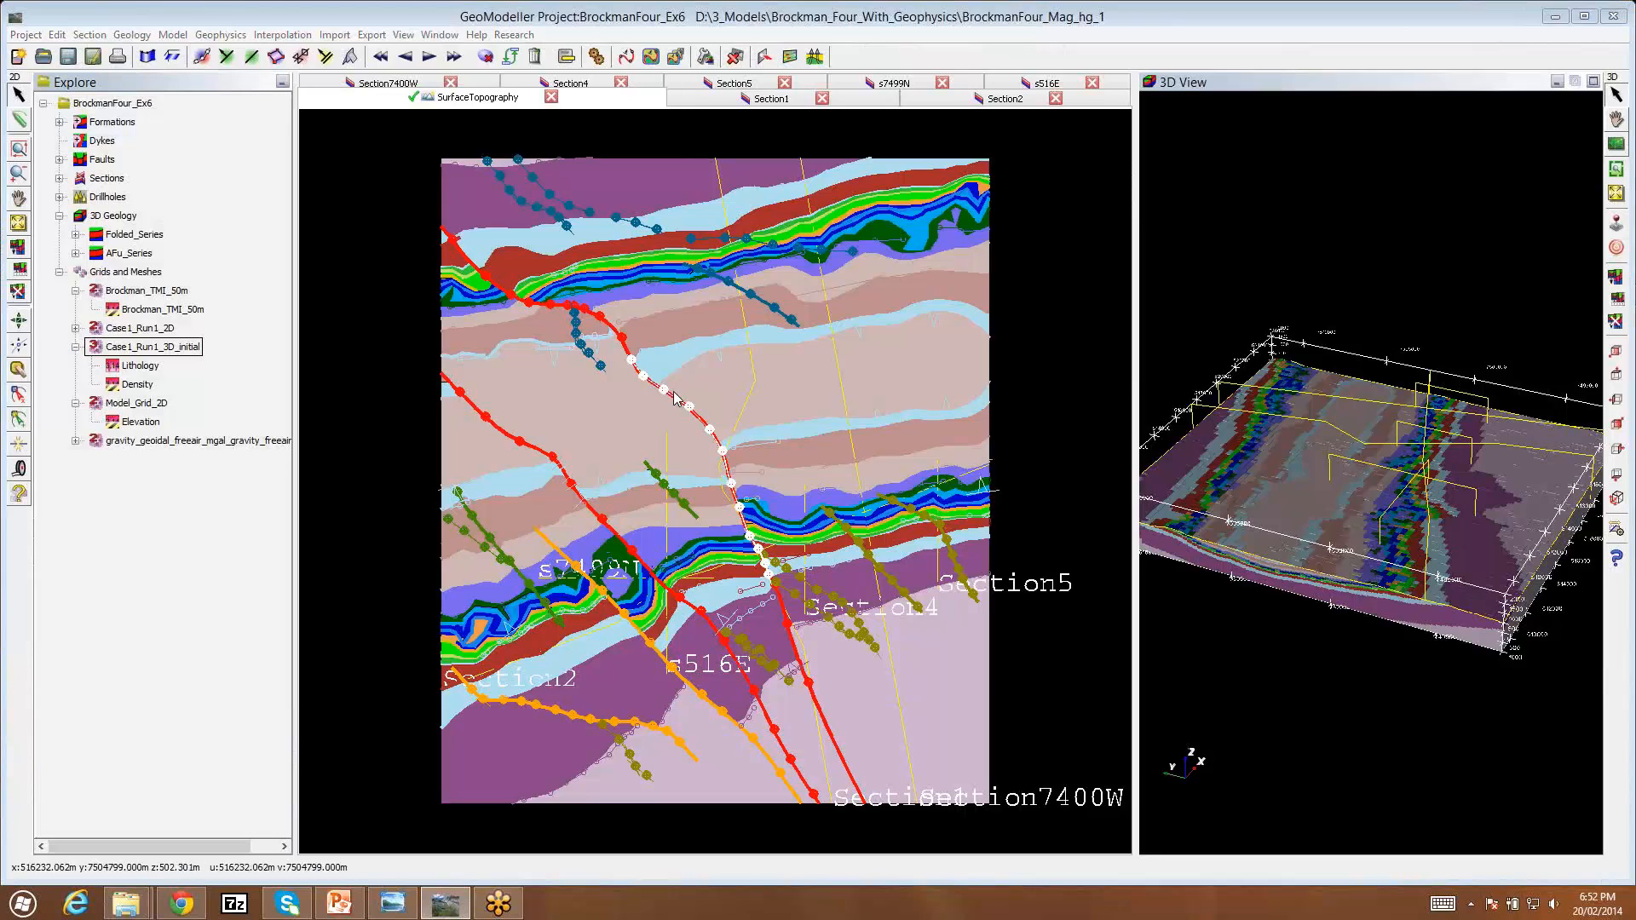
pyautogui.click(808, 686)
pyautogui.click(519, 438)
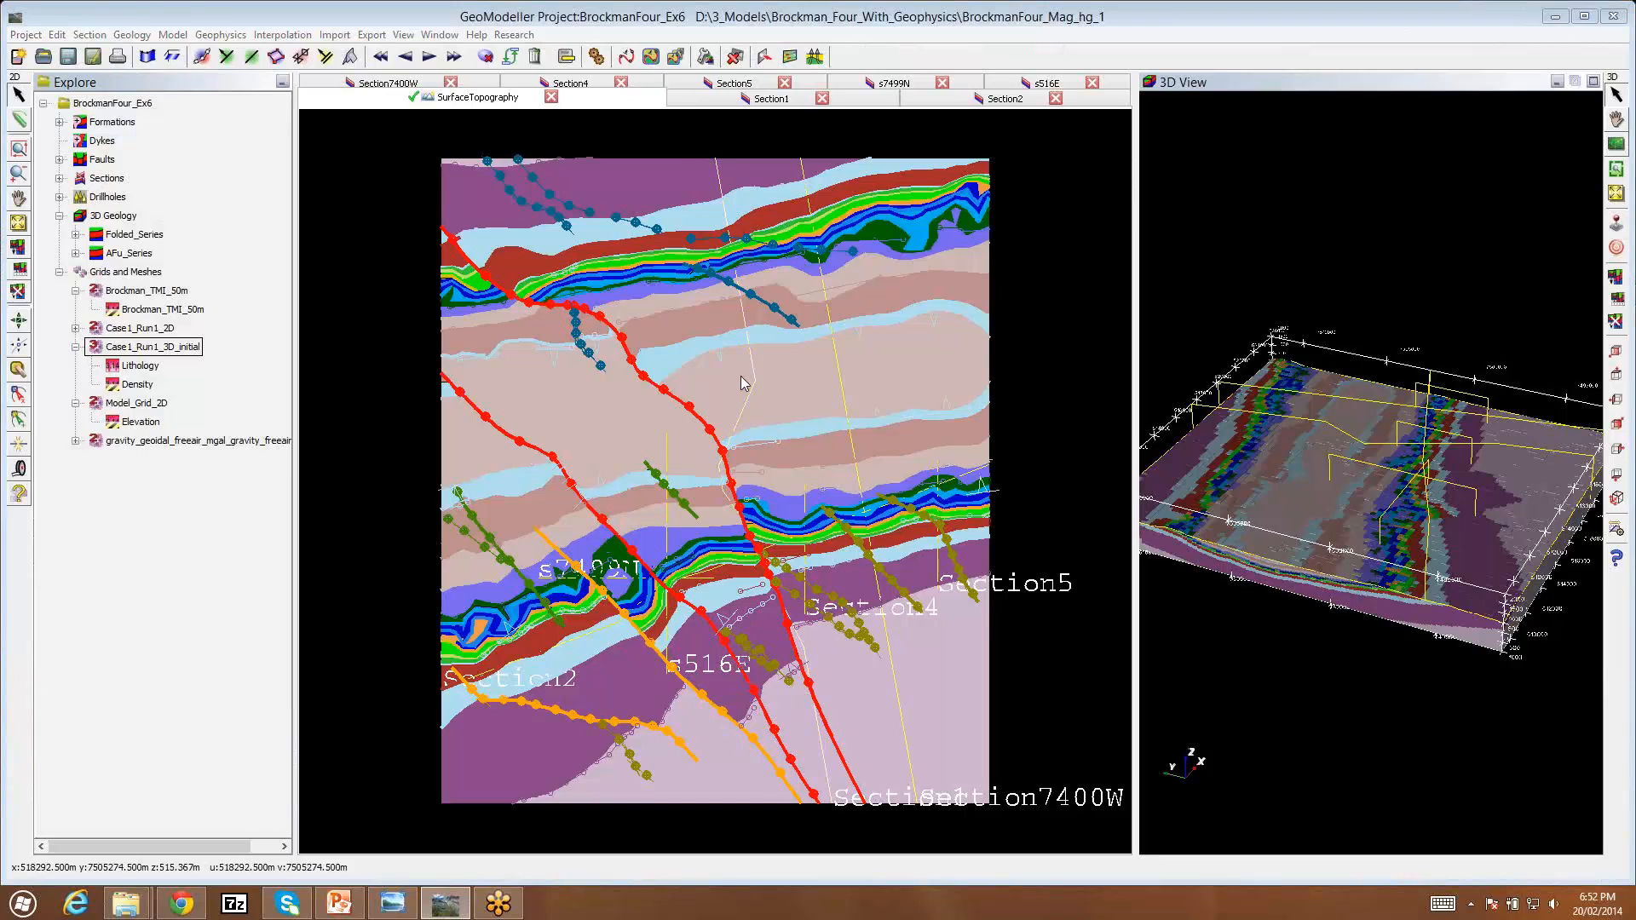
# Step: Visualise the stratigraphic pile to review the formation order and colours, and close the viewer
pyautogui.click(132, 35)
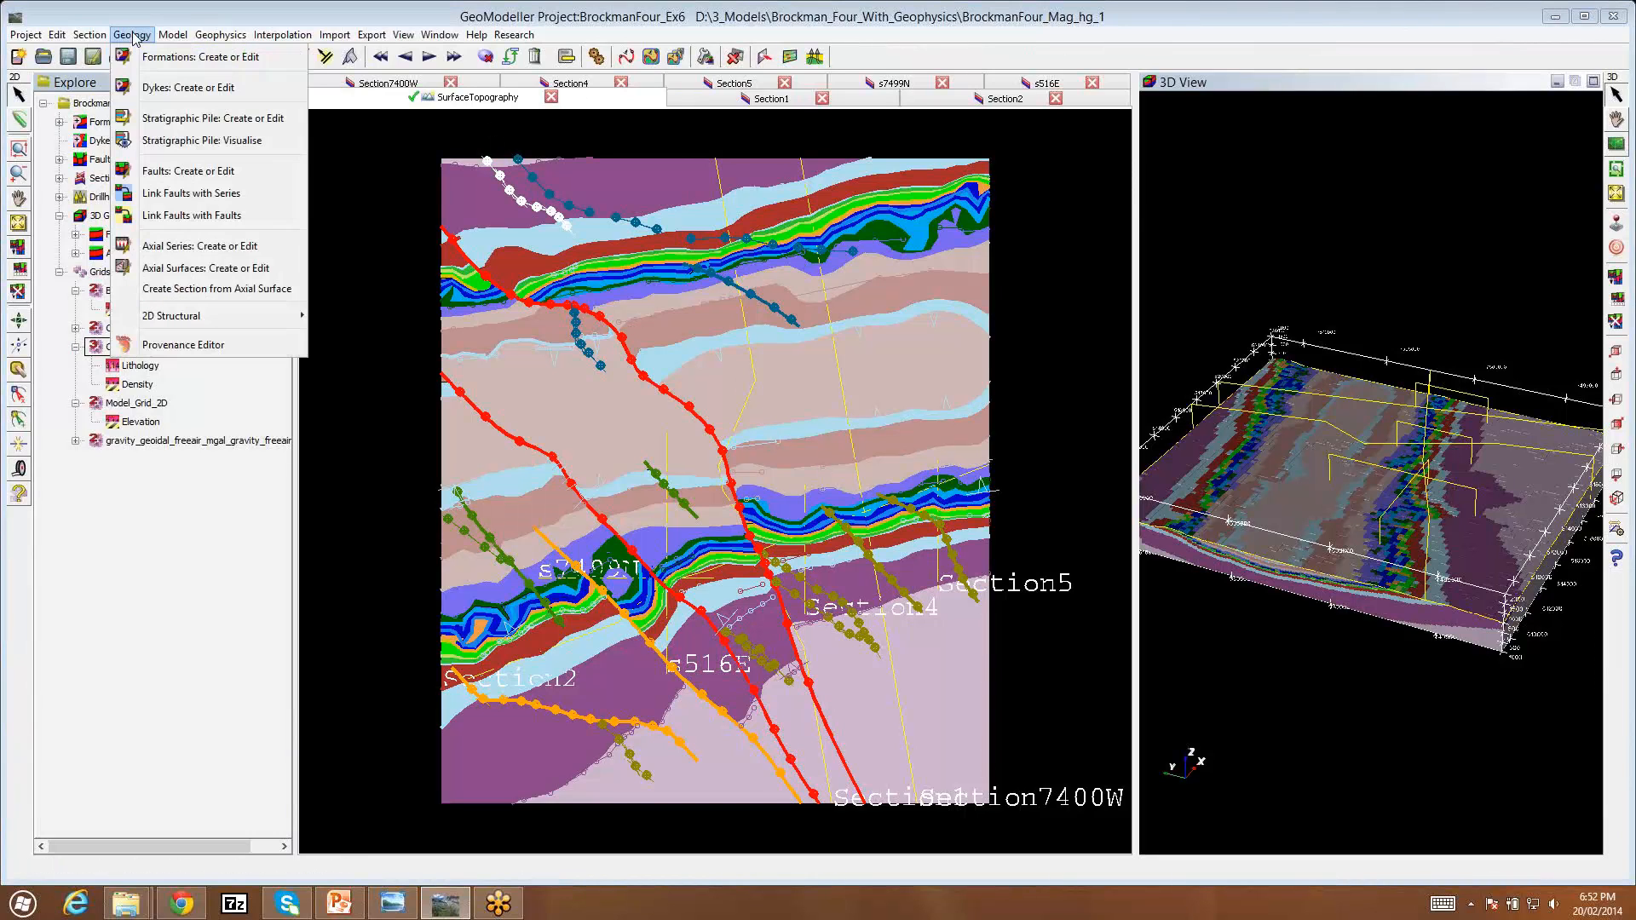
pyautogui.click(171, 145)
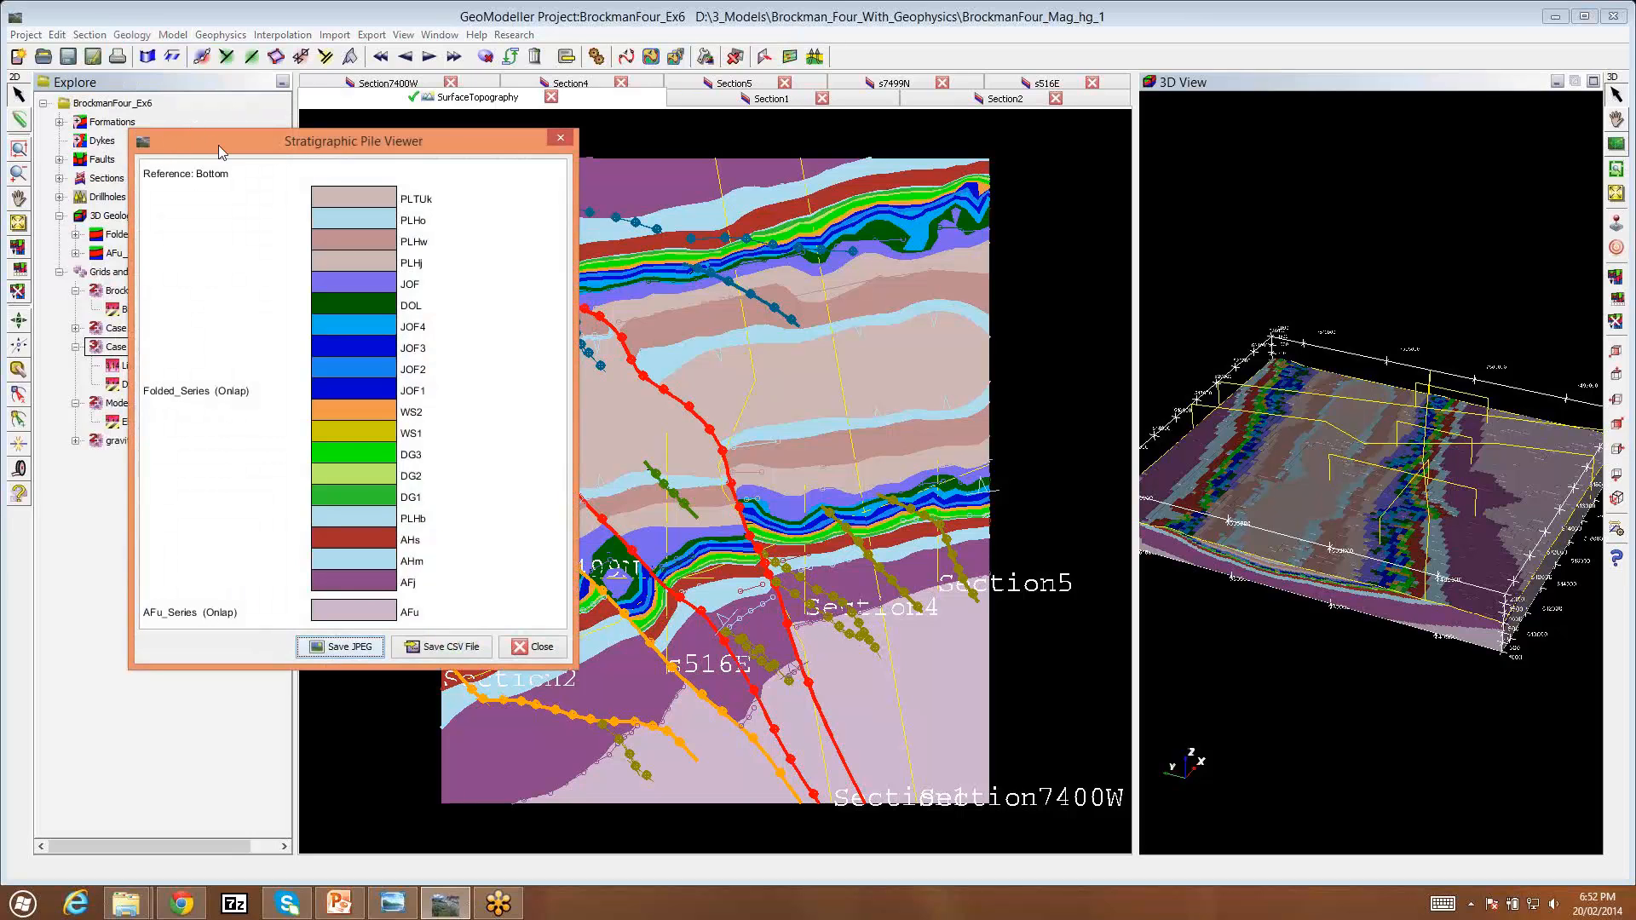
pyautogui.moveTo(194, 141); pyautogui.dragTo(134, 170)
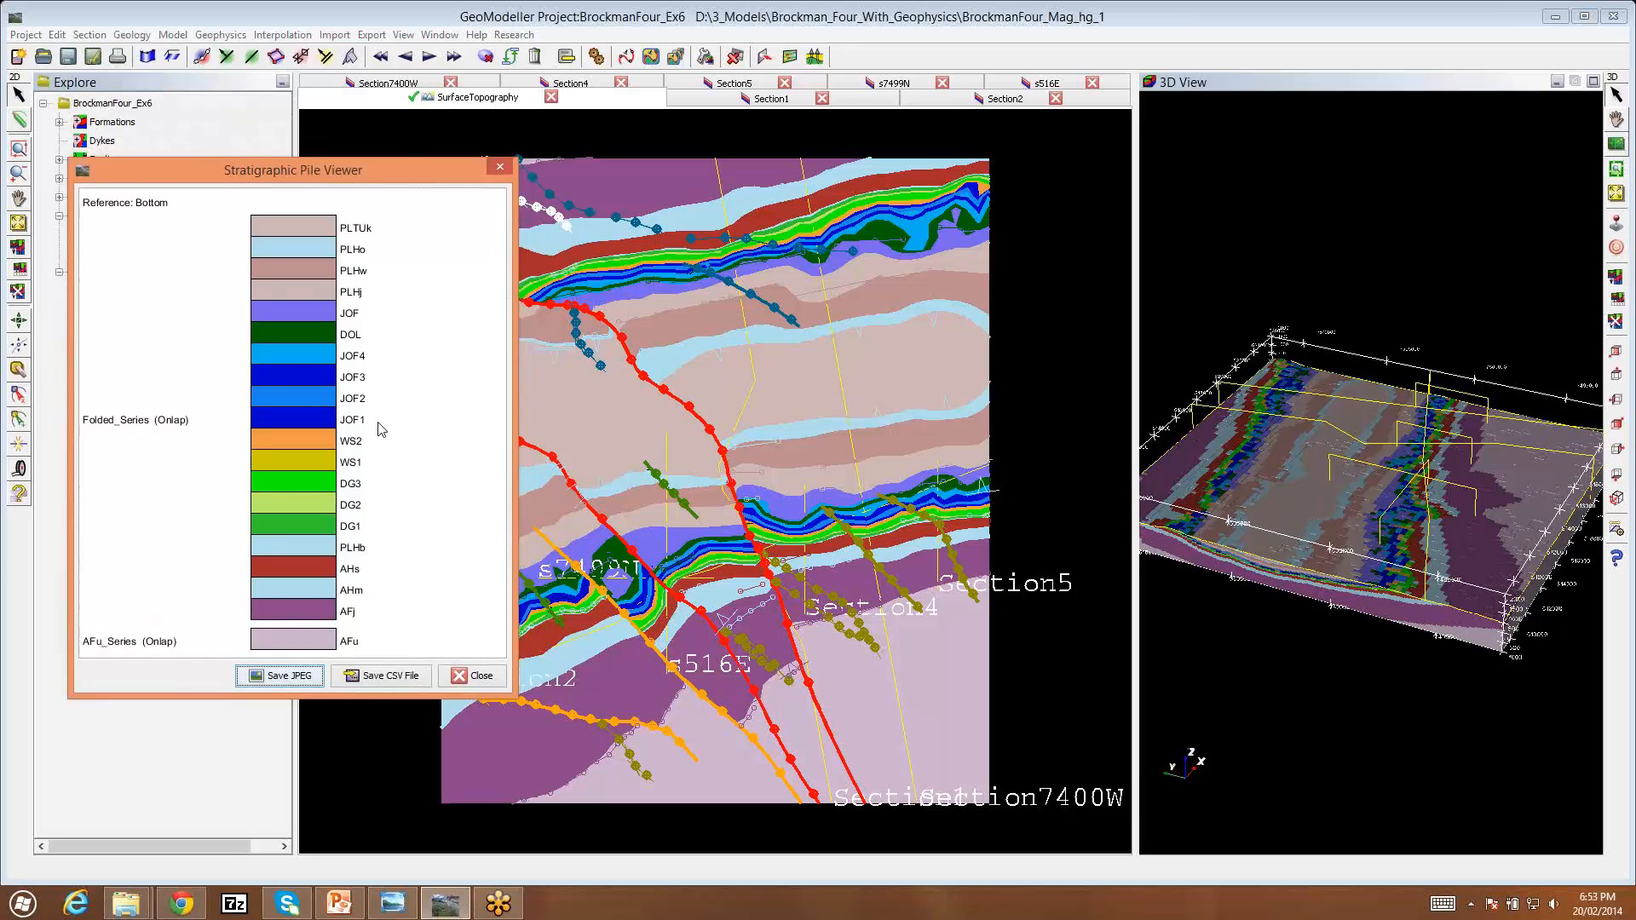
pyautogui.click(501, 167)
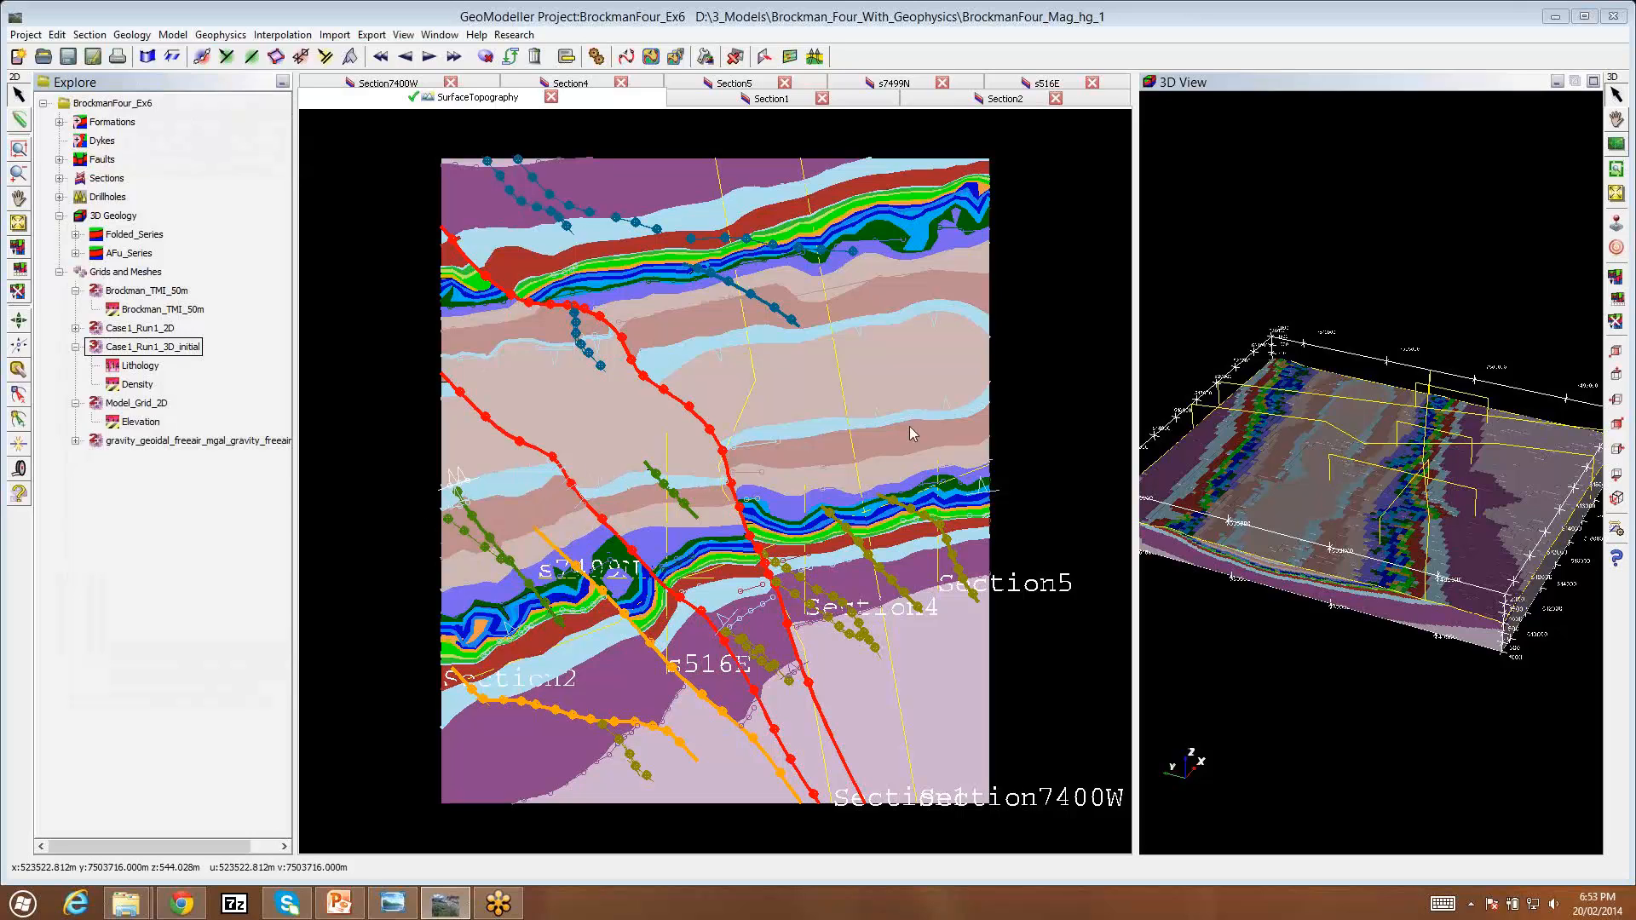
# Step: Turn off the filled model geology in the SurfaceTopography section's display parameters, keeping the geology lines
pyautogui.moveTo(1274, 520); pyautogui.dragTo(1184, 162)
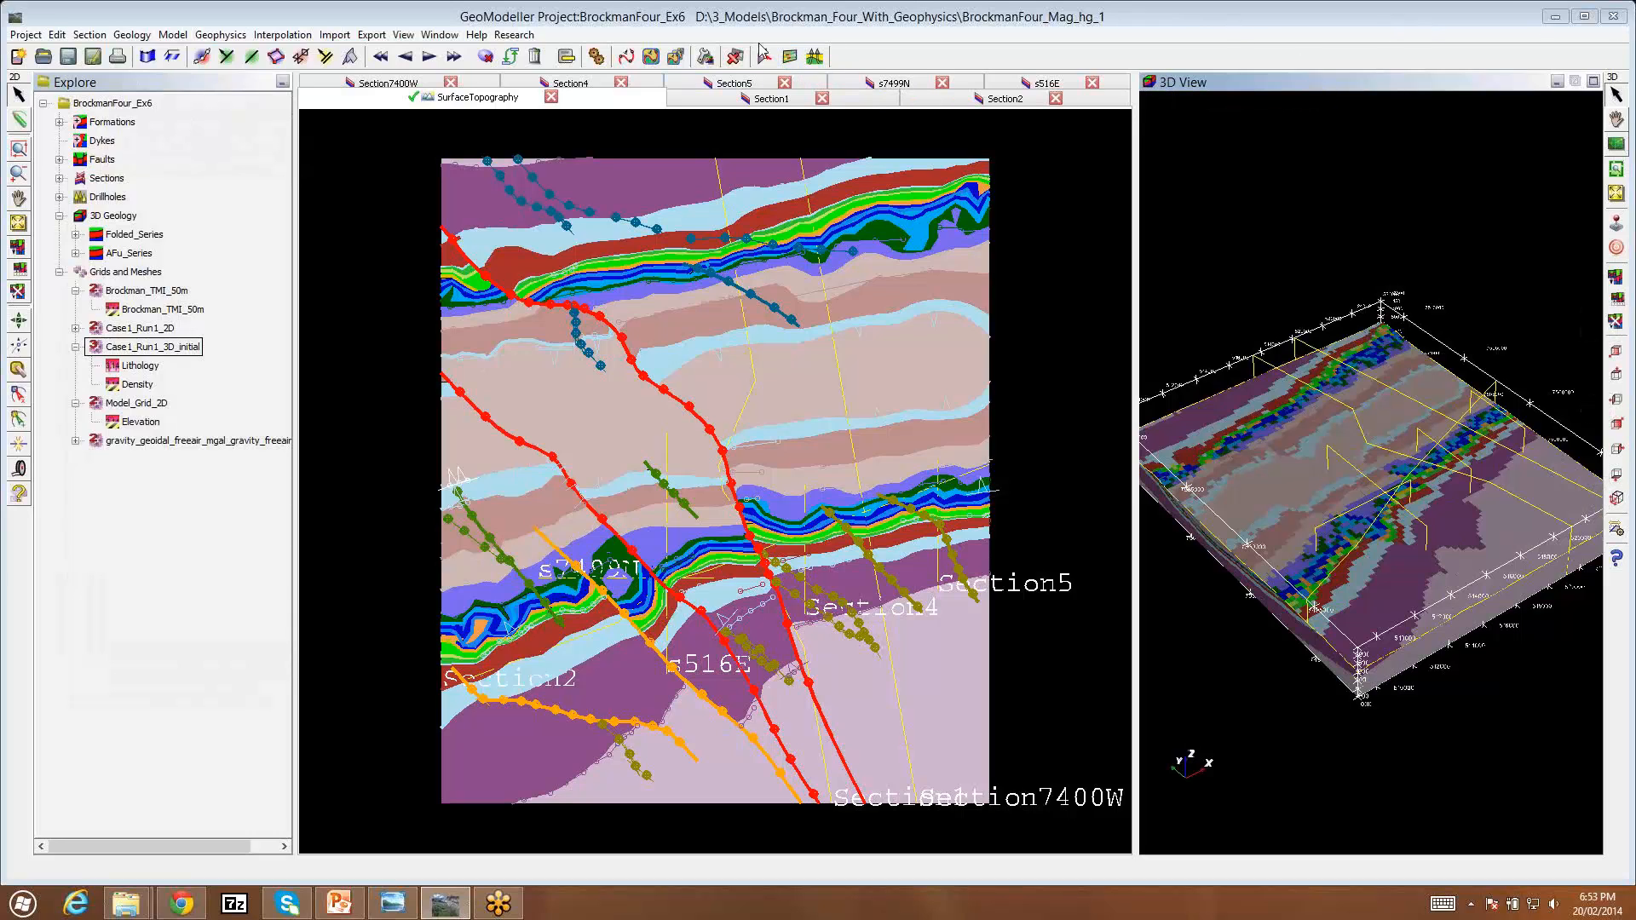
pyautogui.rightClick(390, 218)
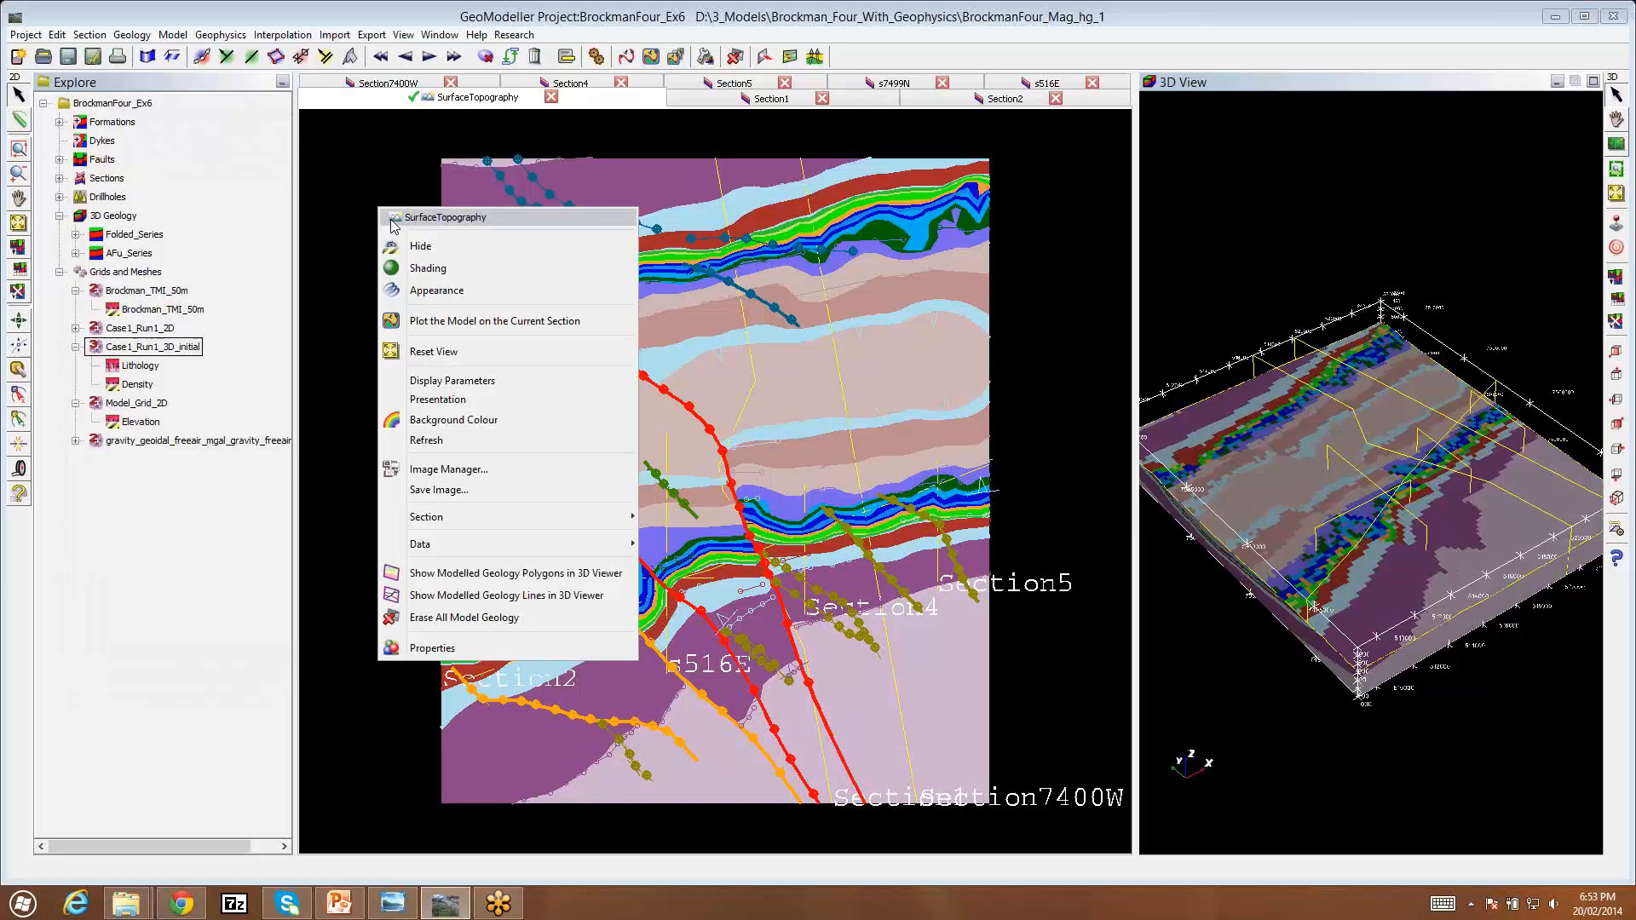
pyautogui.click(454, 381)
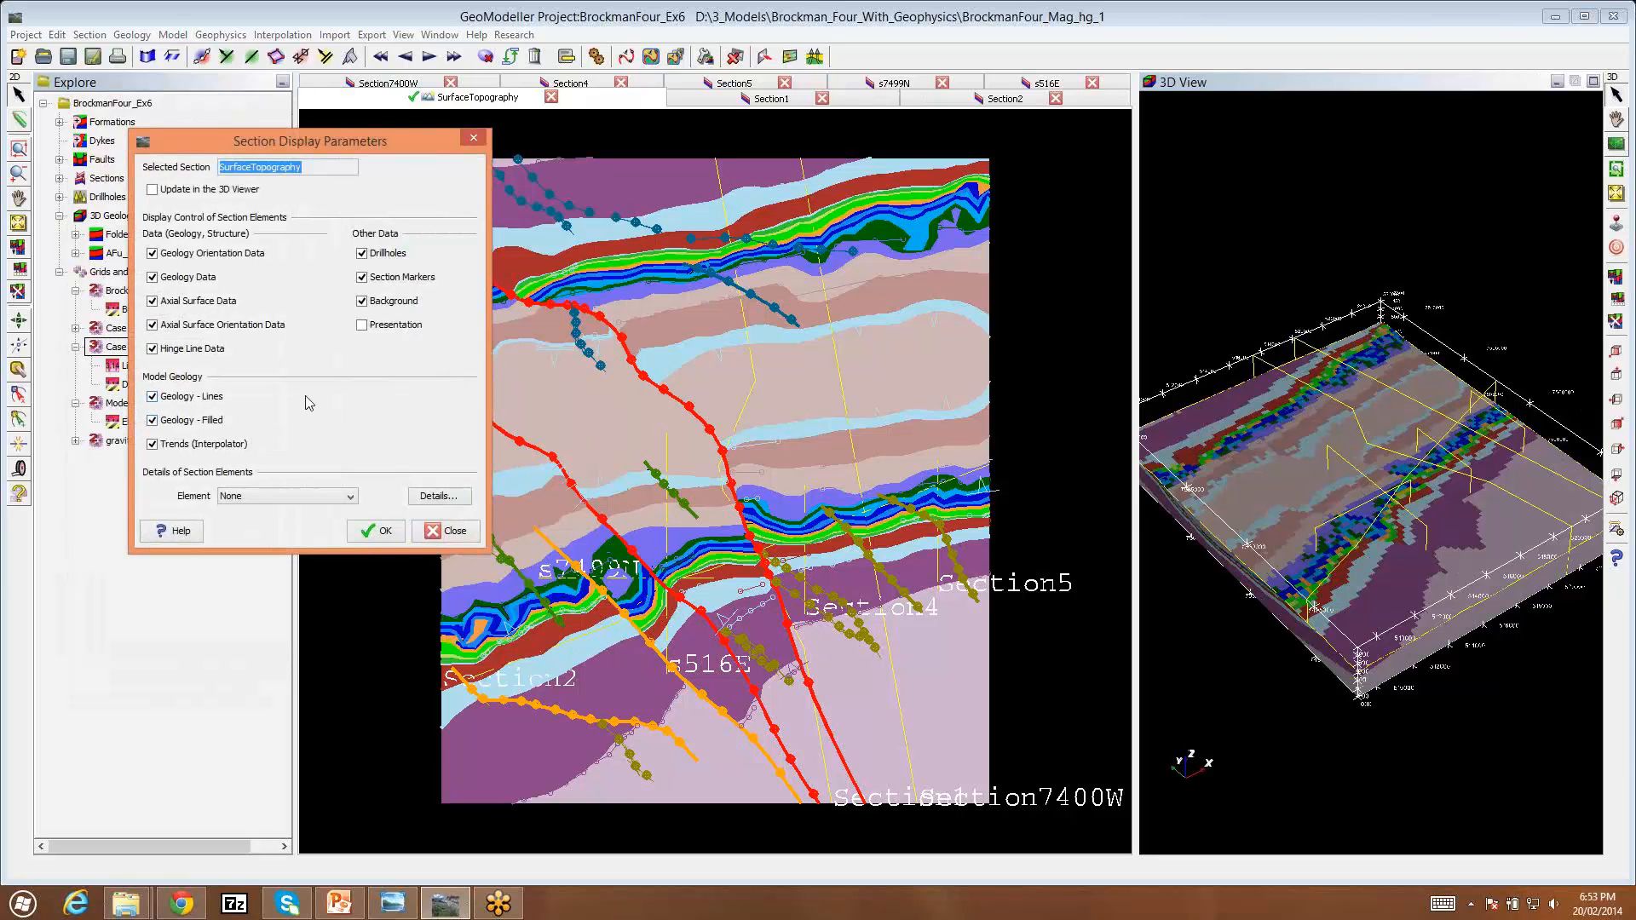
pyautogui.click(213, 425)
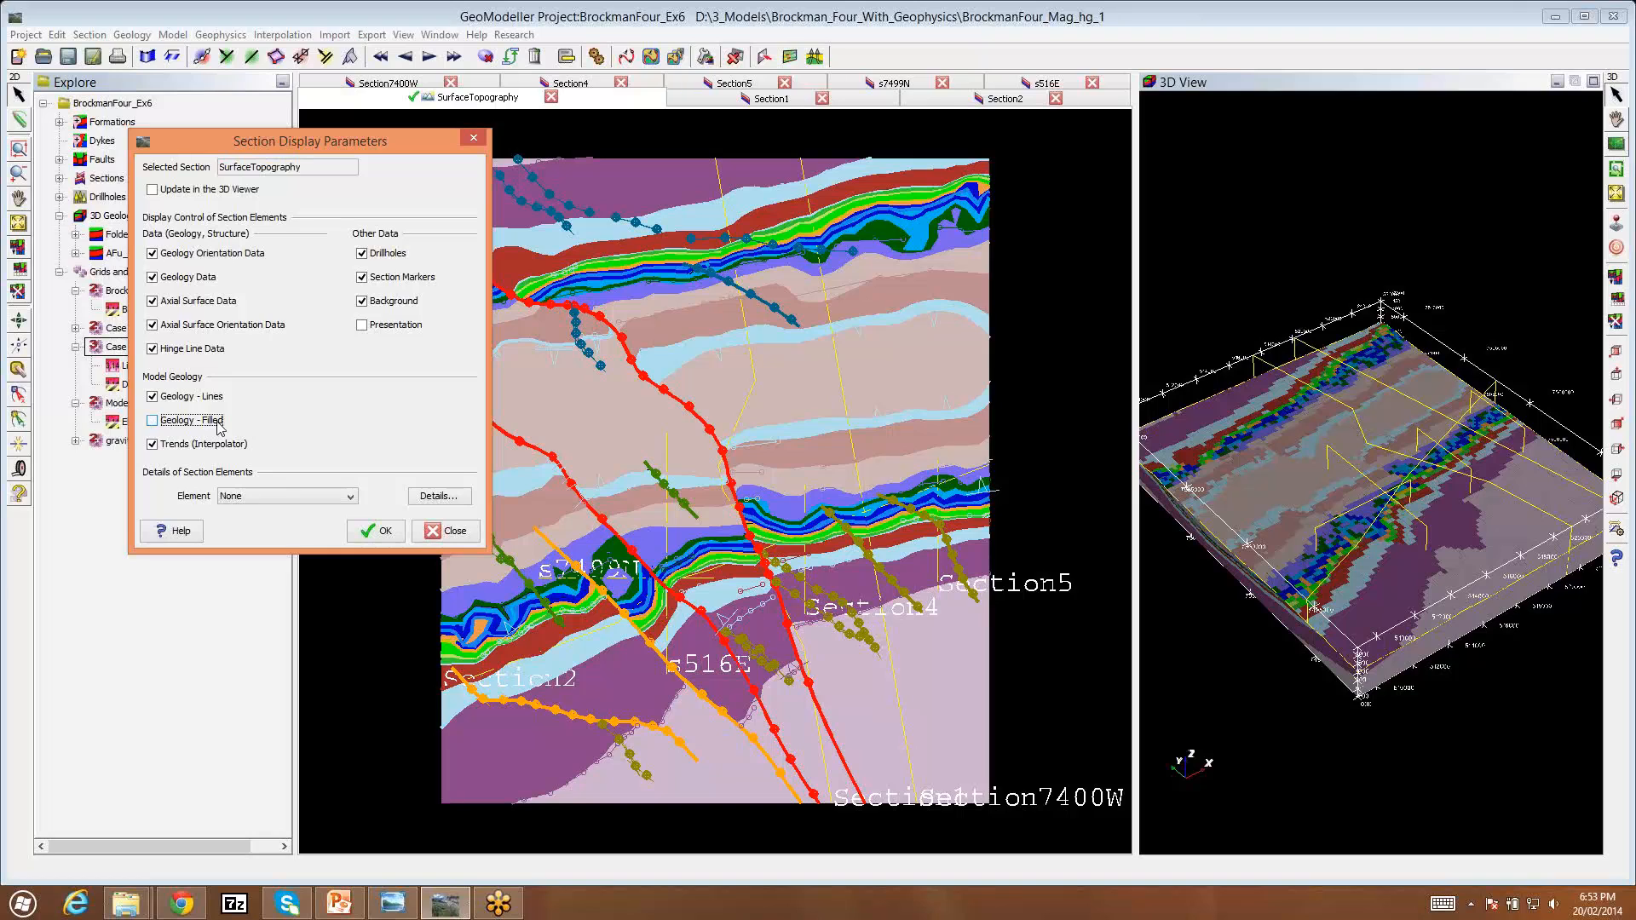
pyautogui.click(387, 533)
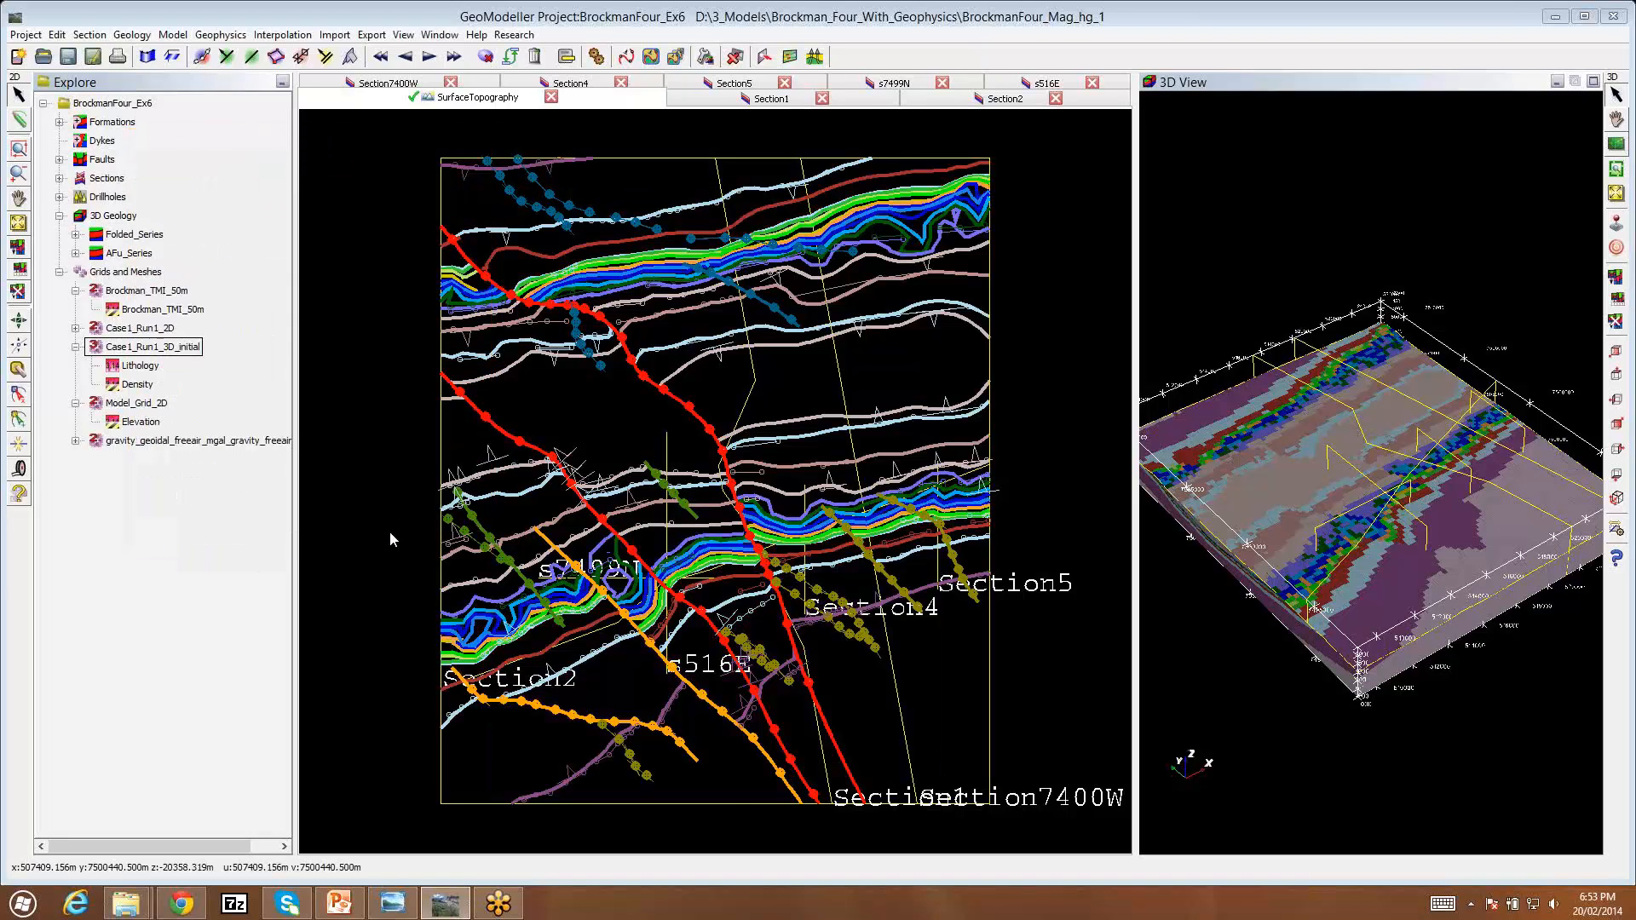
# Step: Turn off Geology Data and Geology Orientation Data in the SurfaceTopography section's display parameters
pyautogui.rightClick(389, 371)
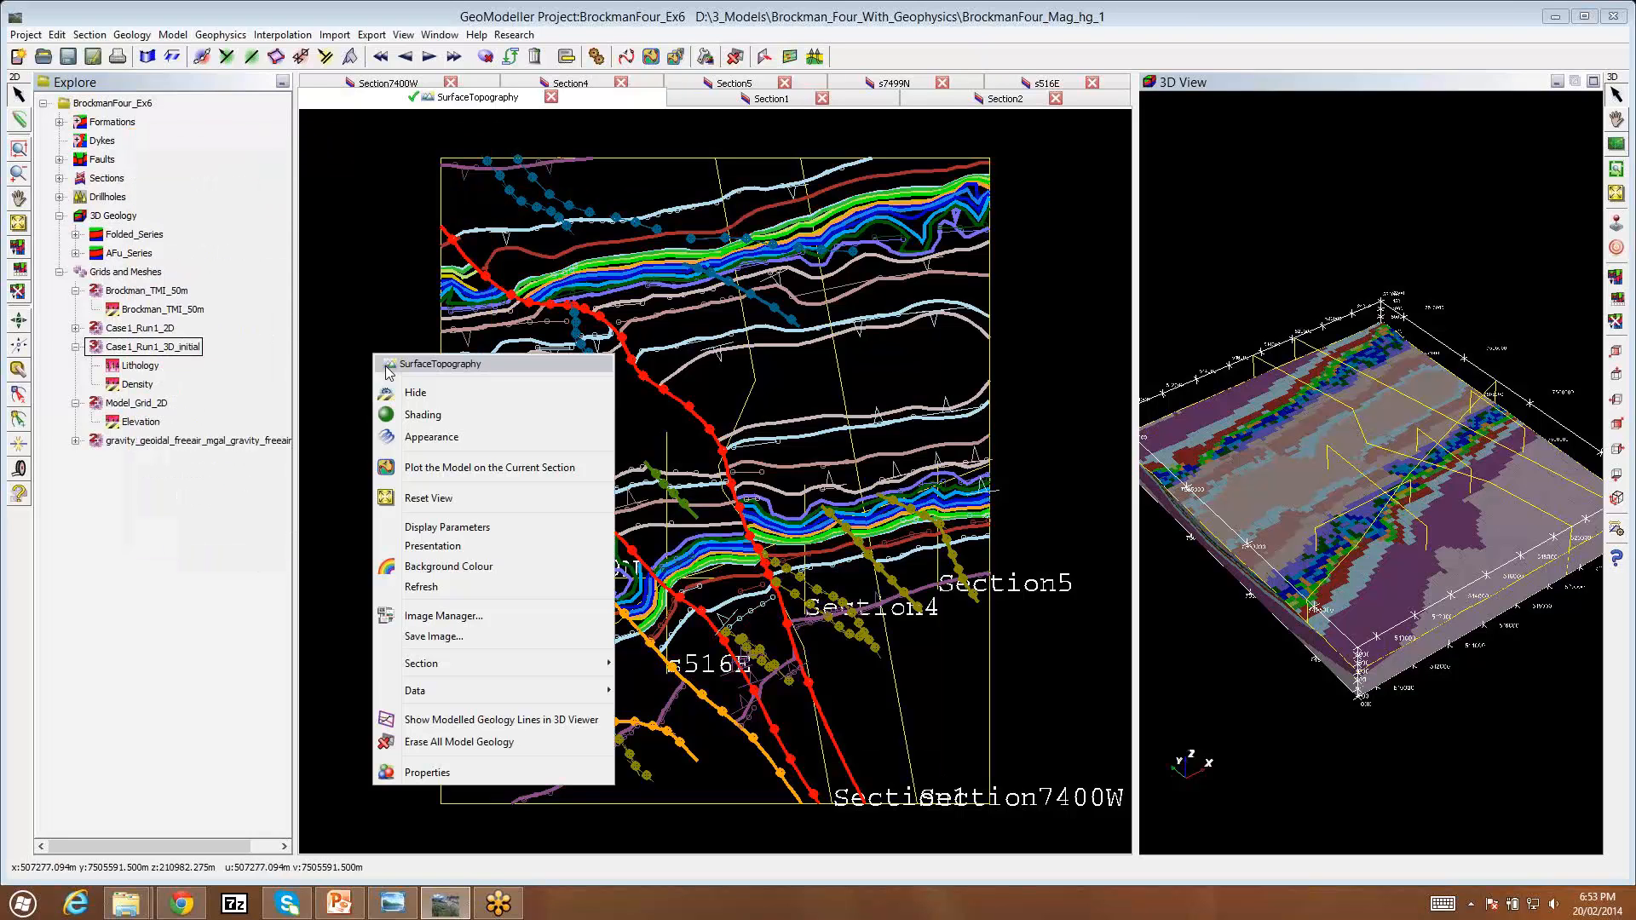
pyautogui.click(431, 396)
pyautogui.rightClick(396, 345)
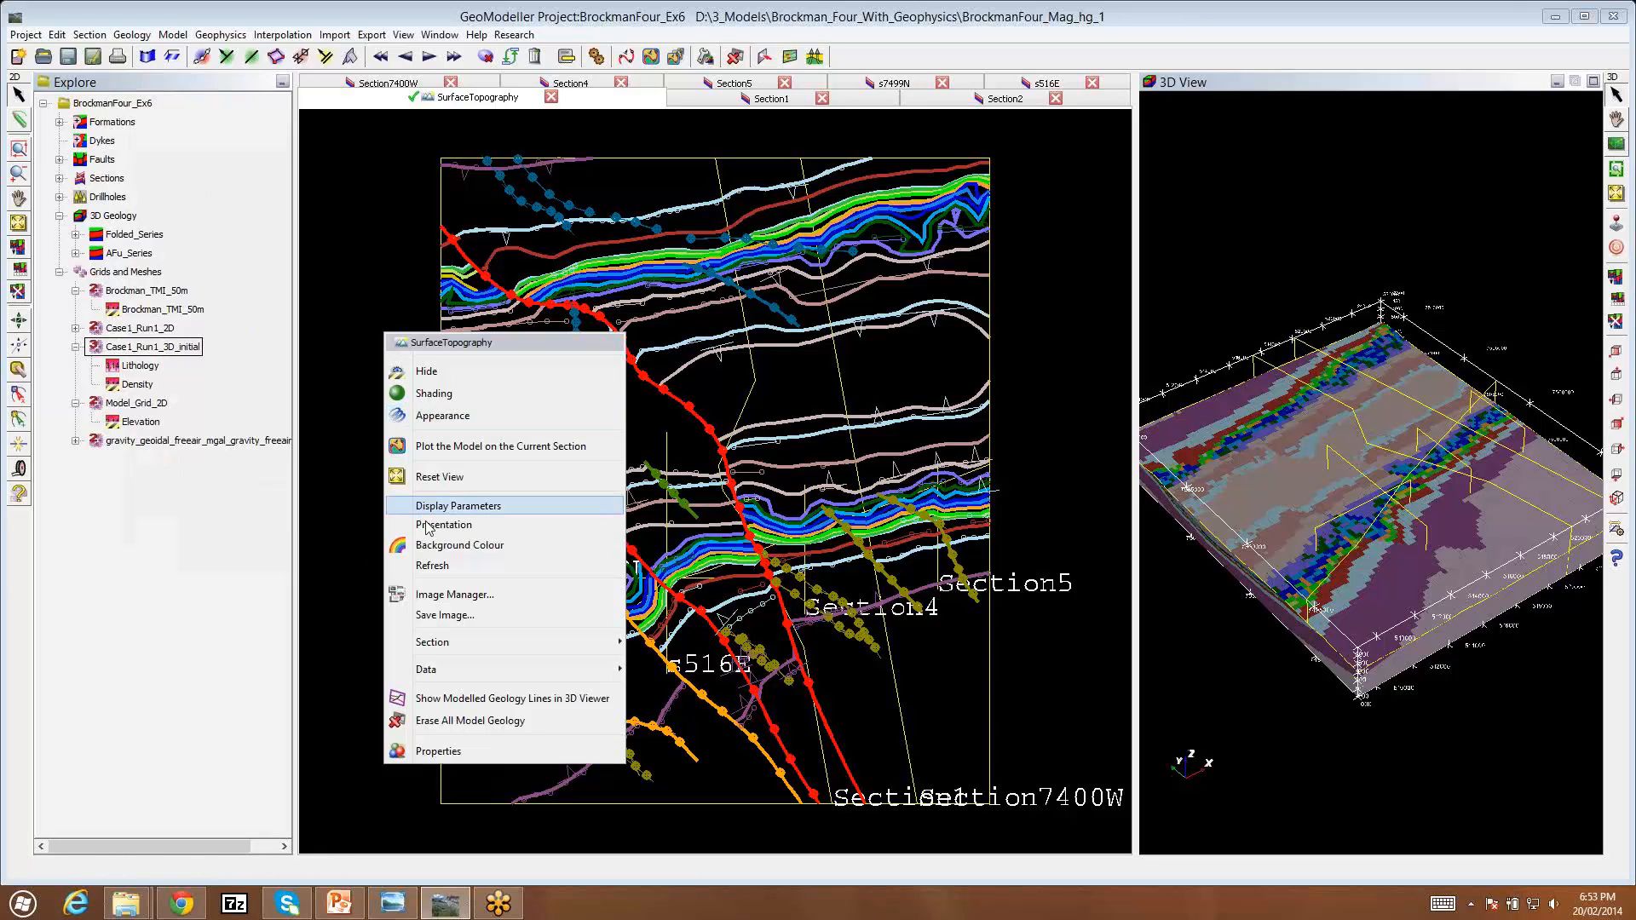
pyautogui.click(431, 458)
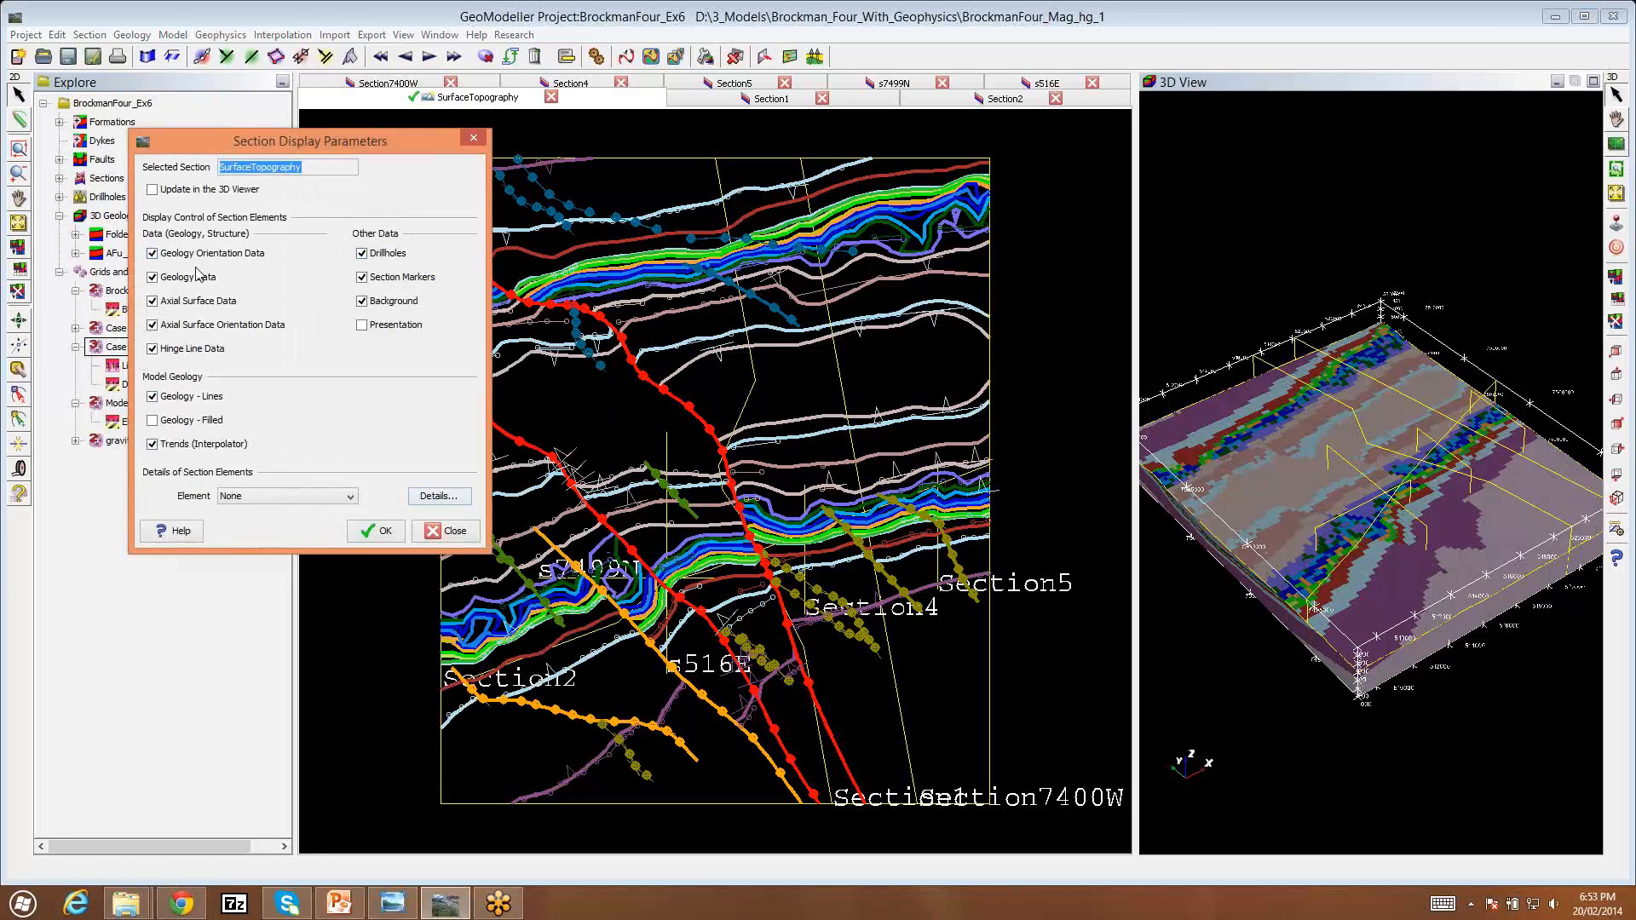
pyautogui.click(191, 277)
pyautogui.click(207, 253)
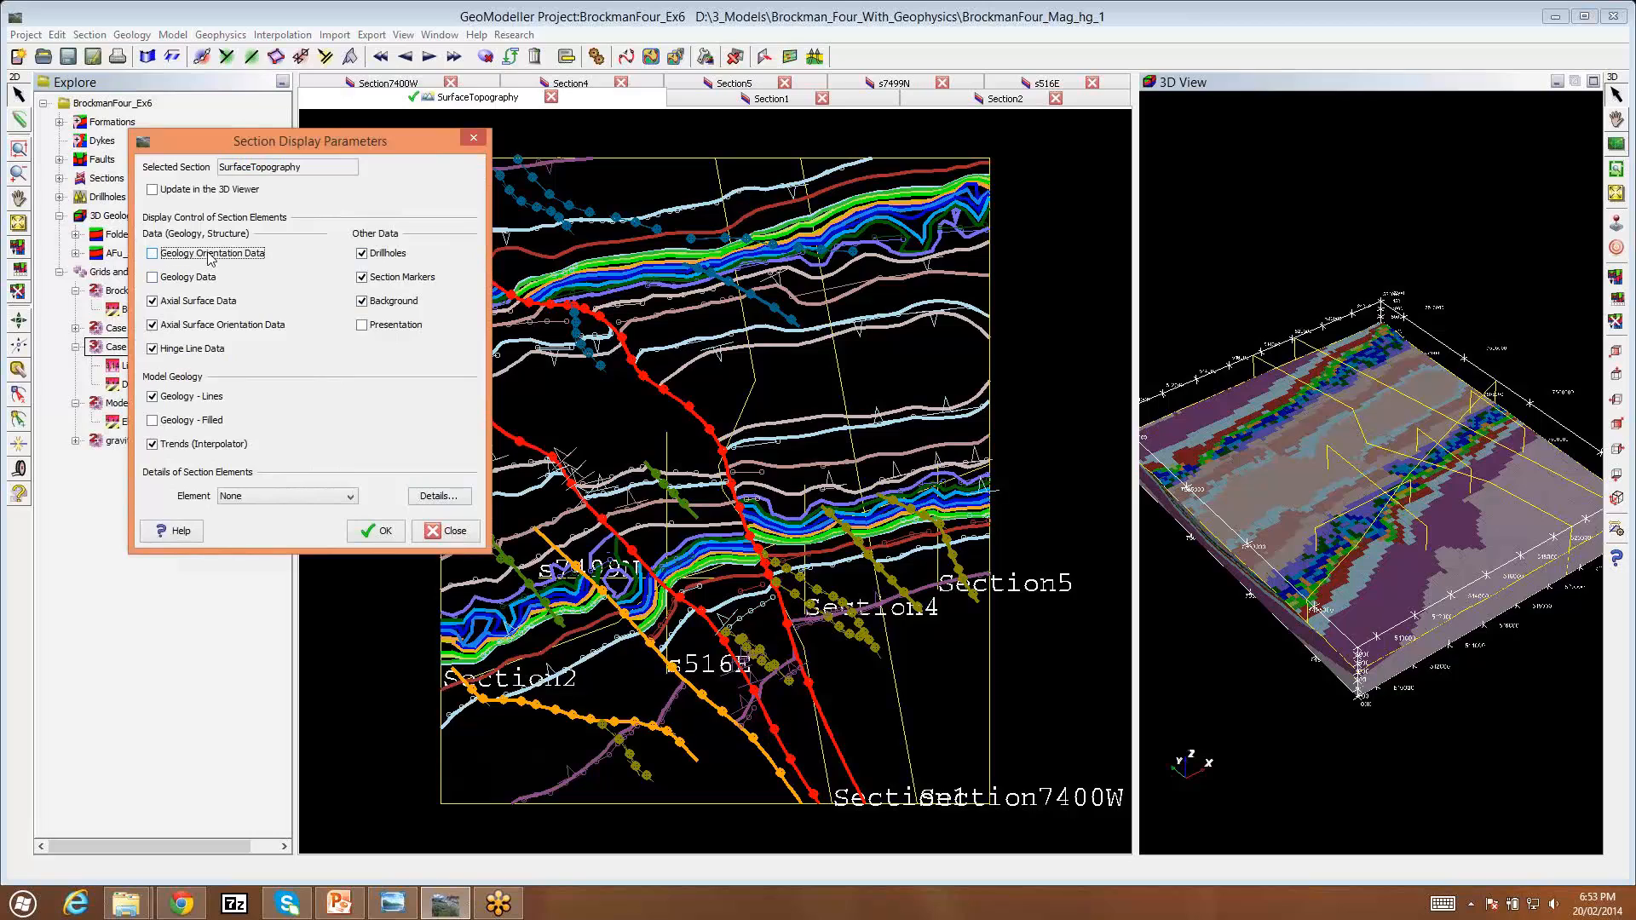
pyautogui.click(385, 532)
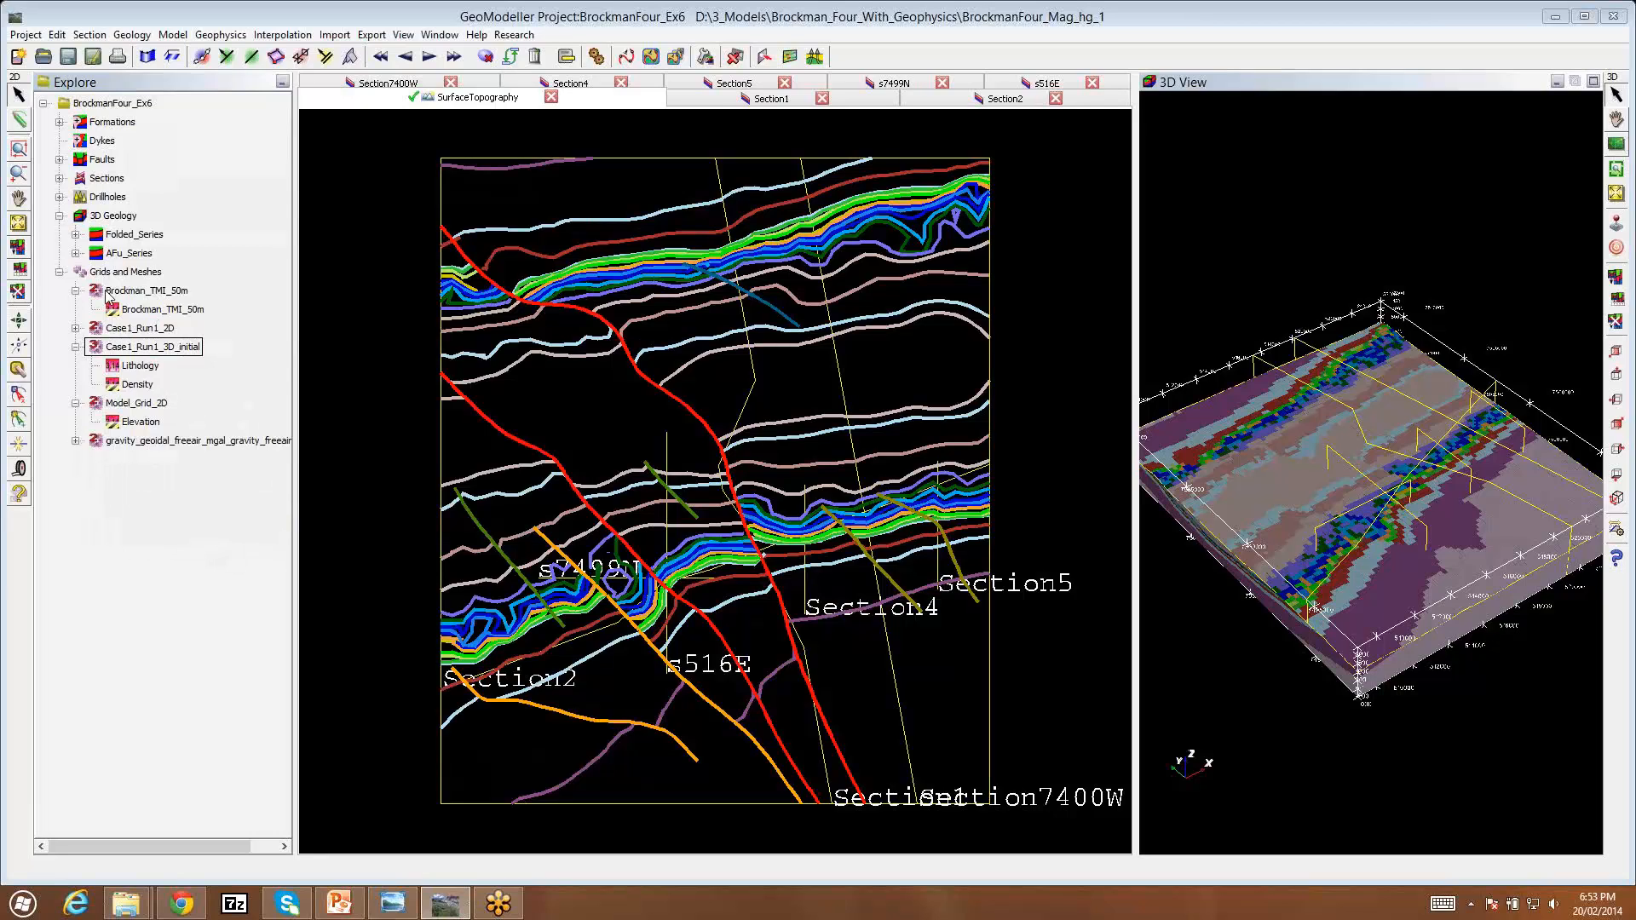
# Step: Display the Brockman_TMI_50m field on SurfaceTopography, both on the section and on the section in 3D
pyautogui.click(141, 315)
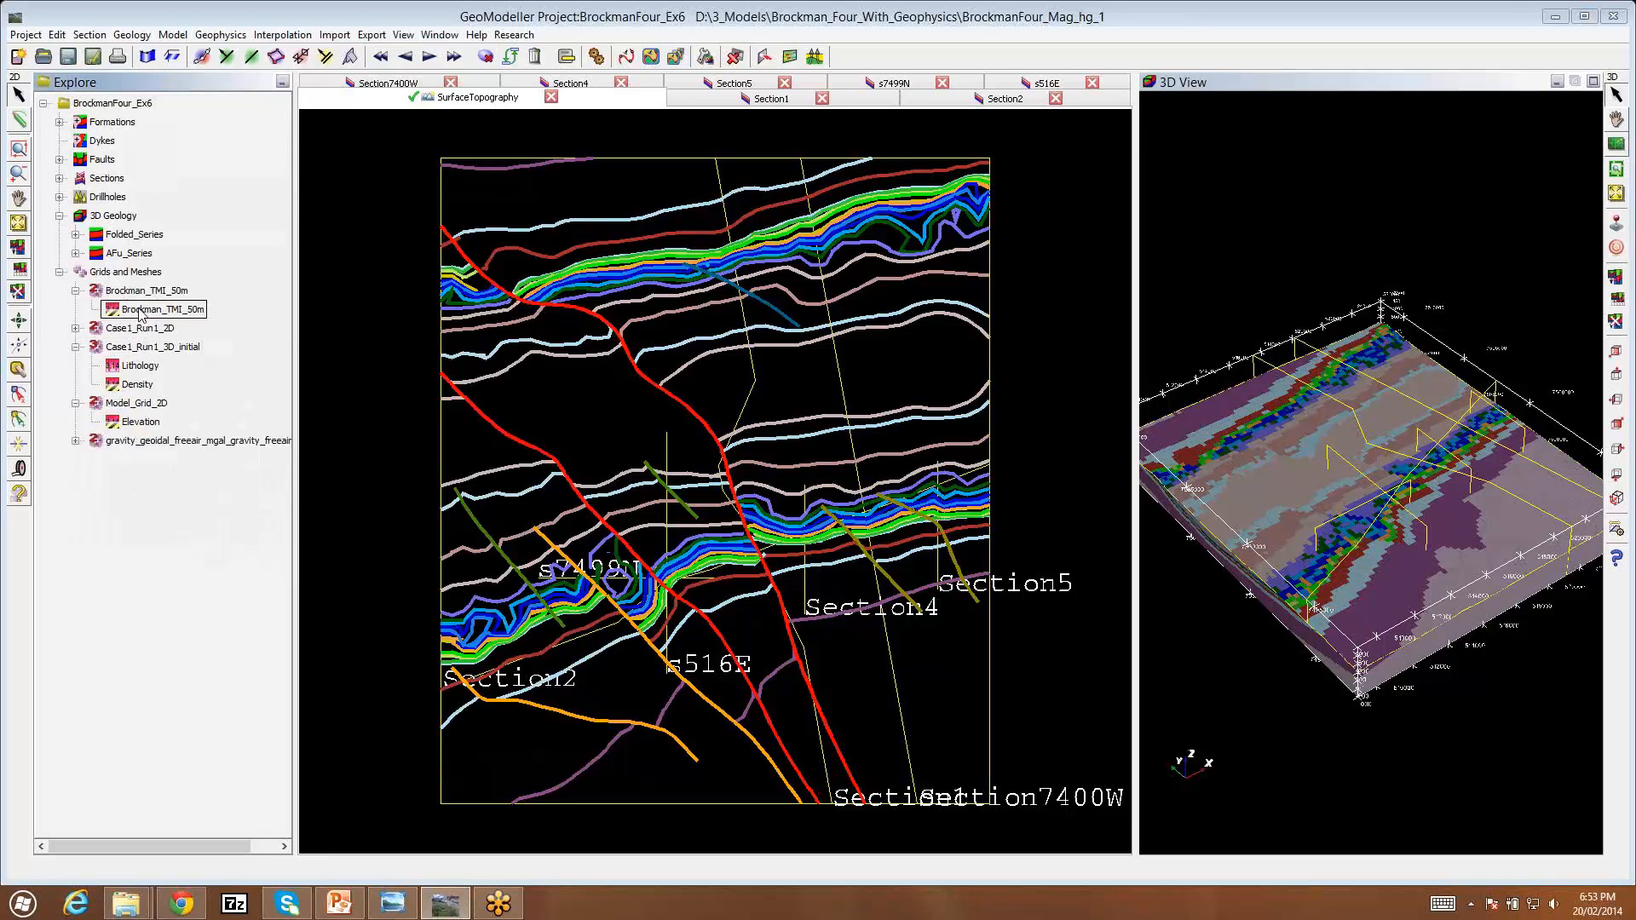
pyautogui.rightClick(141, 313)
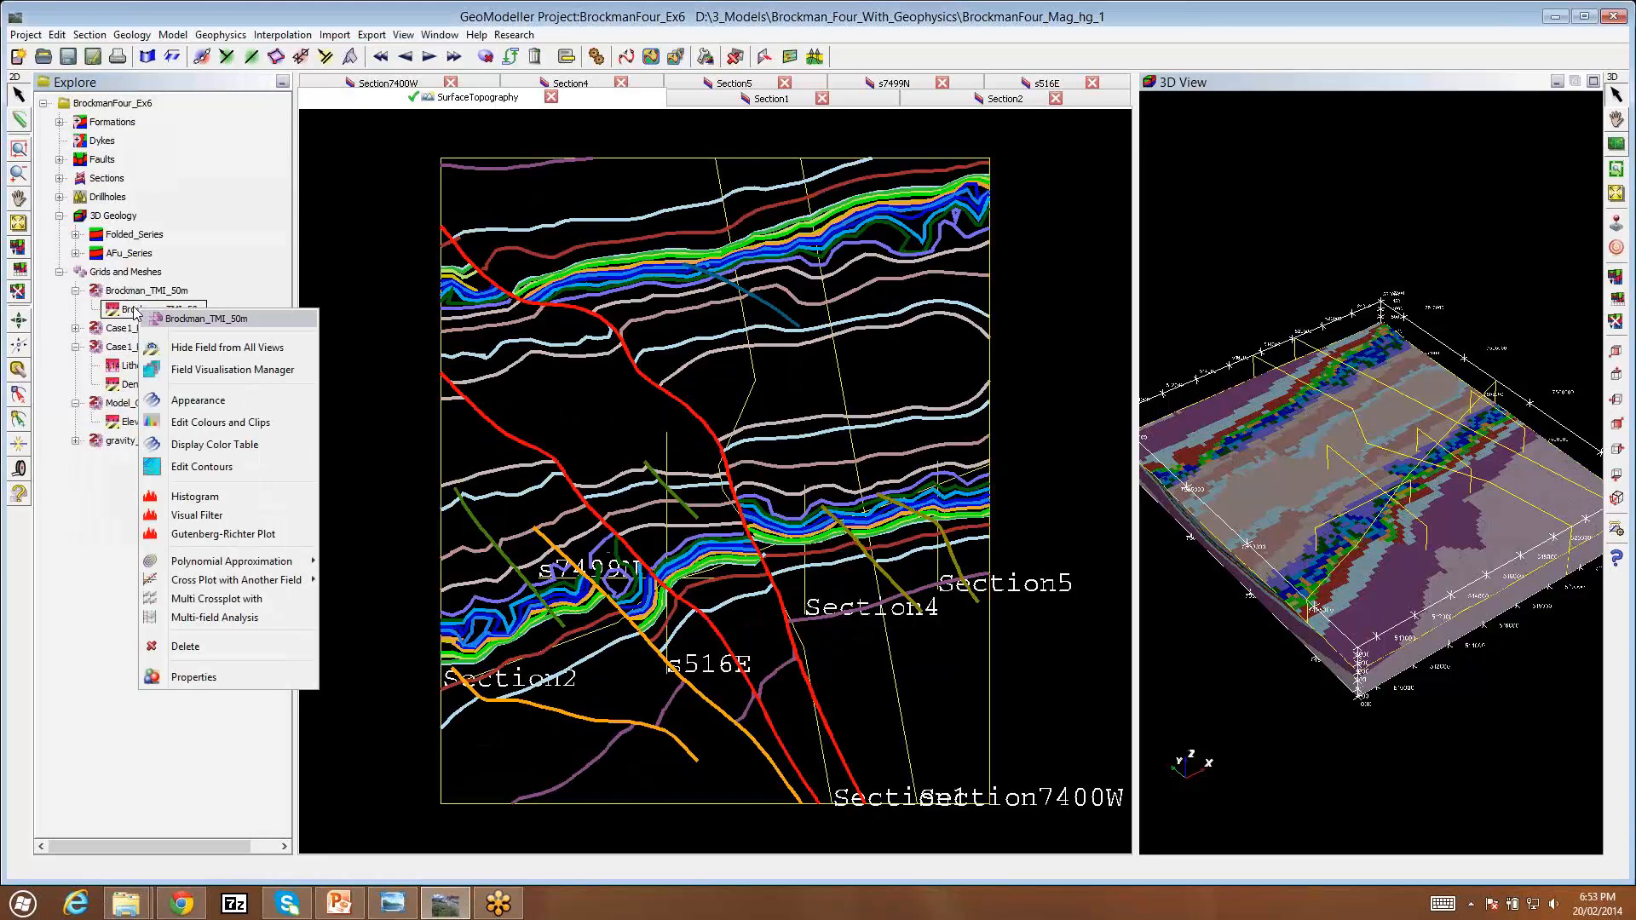
pyautogui.click(243, 371)
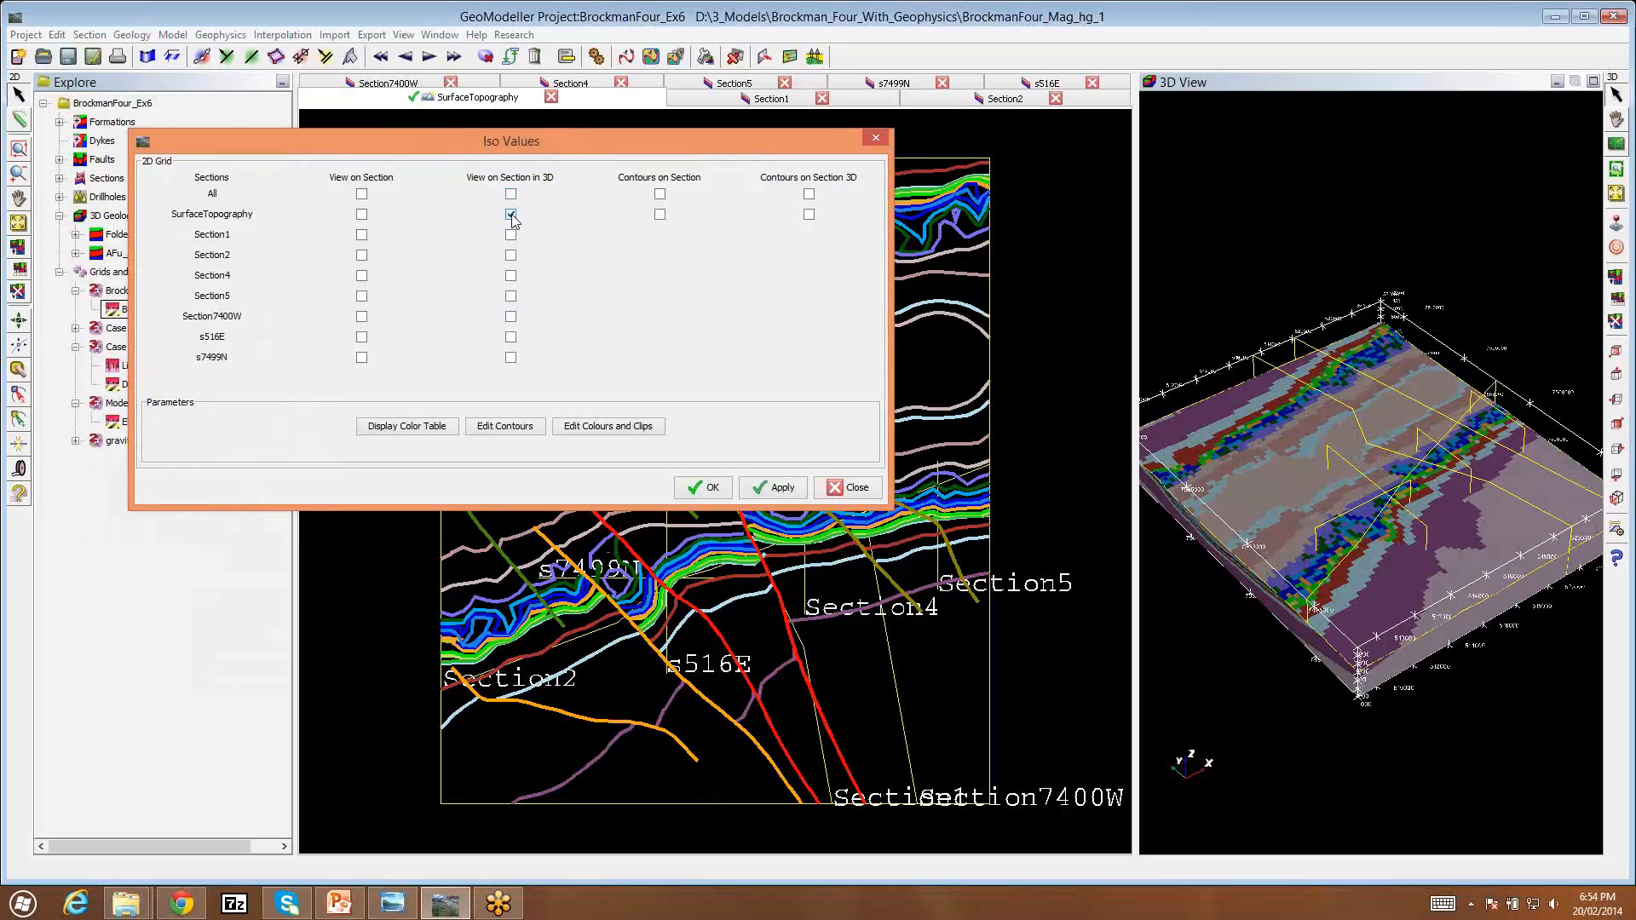
pyautogui.click(362, 215)
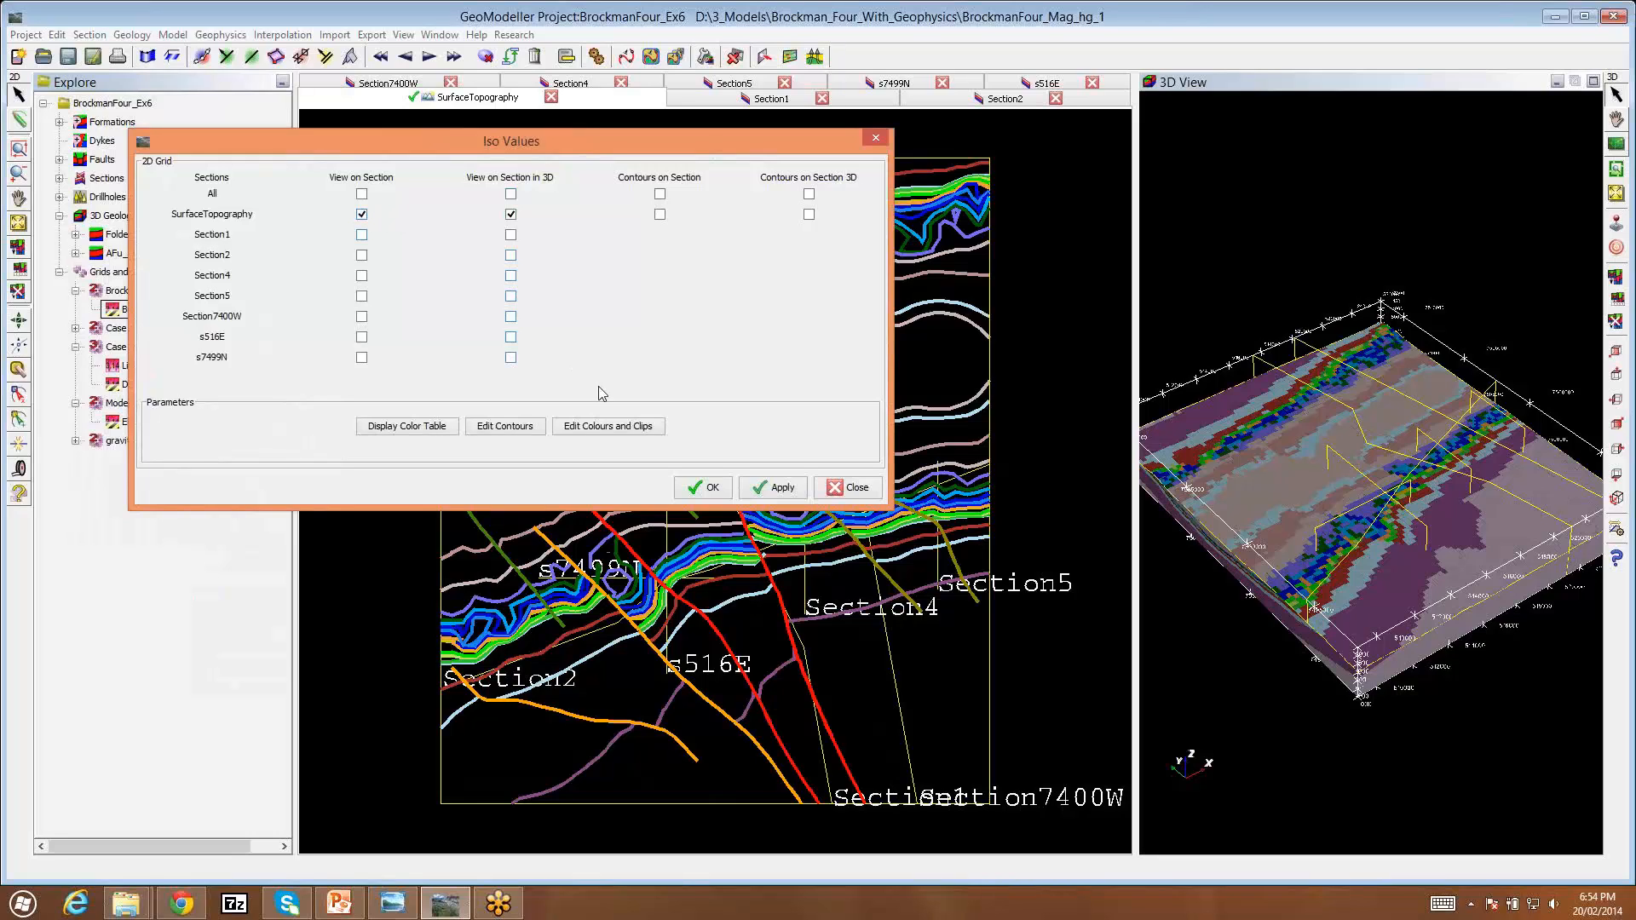
pyautogui.click(714, 489)
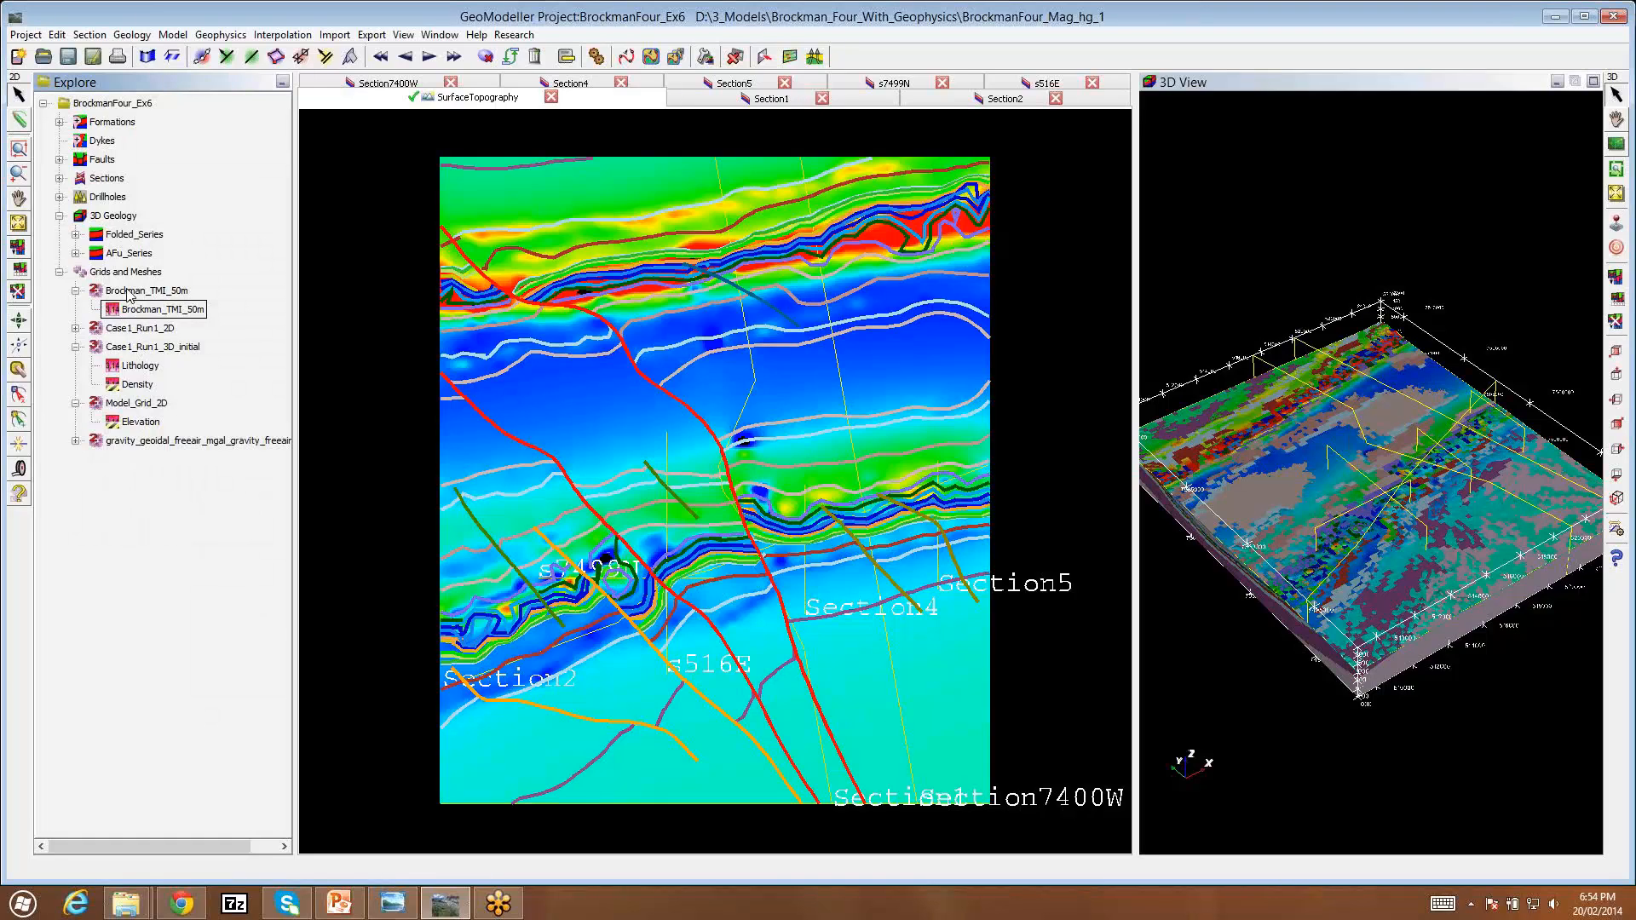
# Step: Hide the Lithology field of Case1_Run1_3D_initial from all views and widen the 3D view
pyautogui.rightClick(139, 368)
pyautogui.click(213, 416)
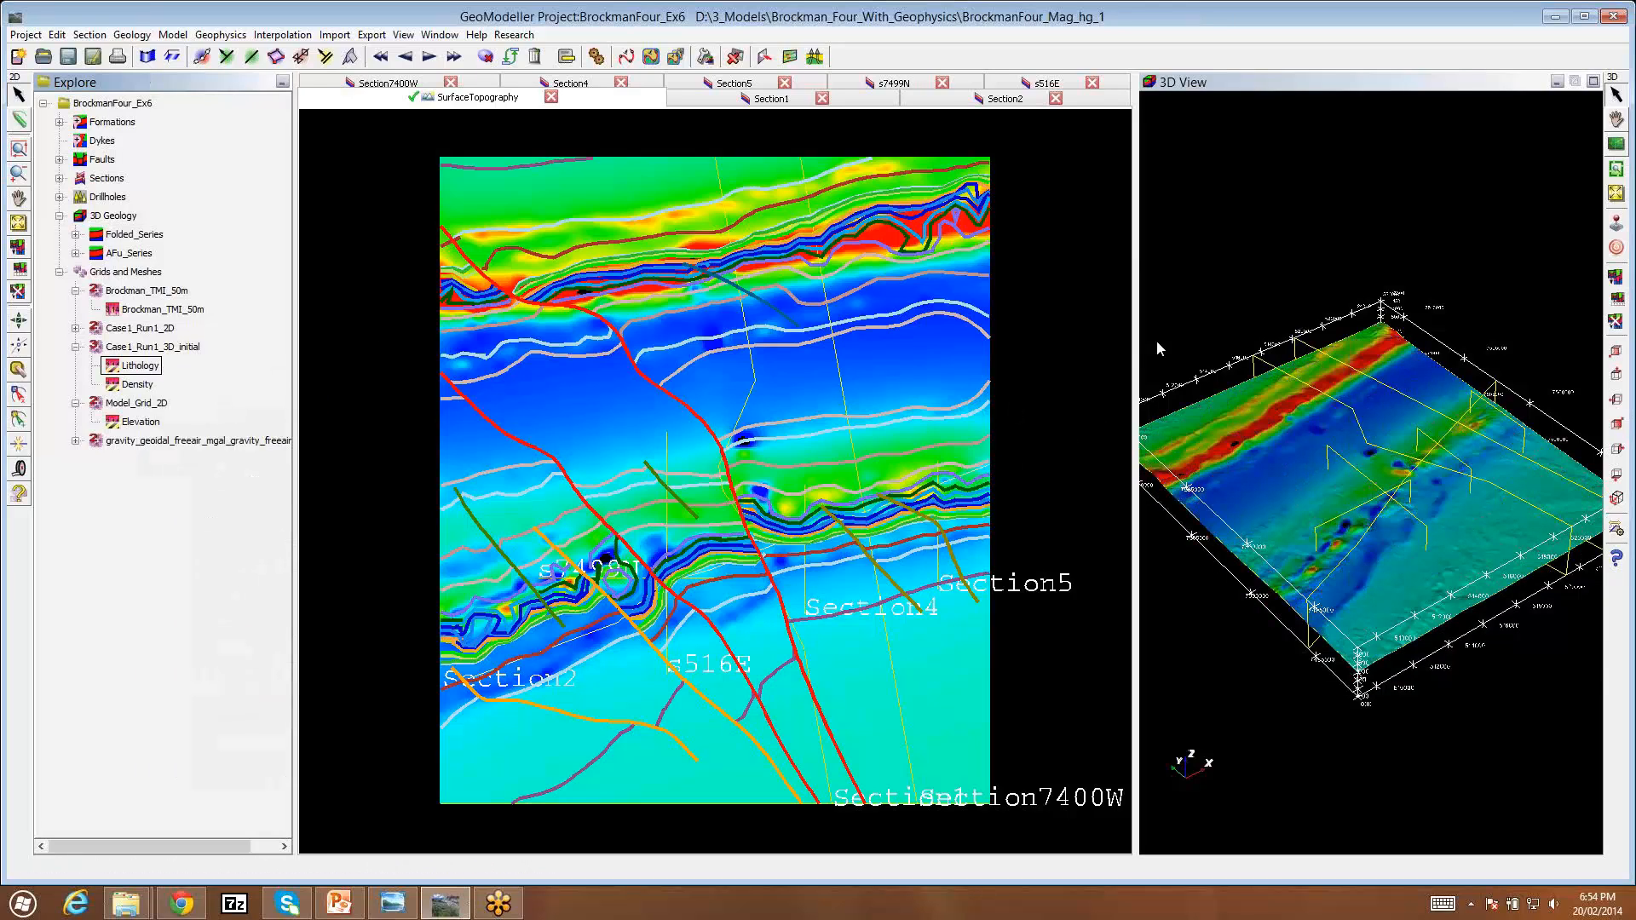
pyautogui.moveTo(1134, 339); pyautogui.dragTo(961, 324)
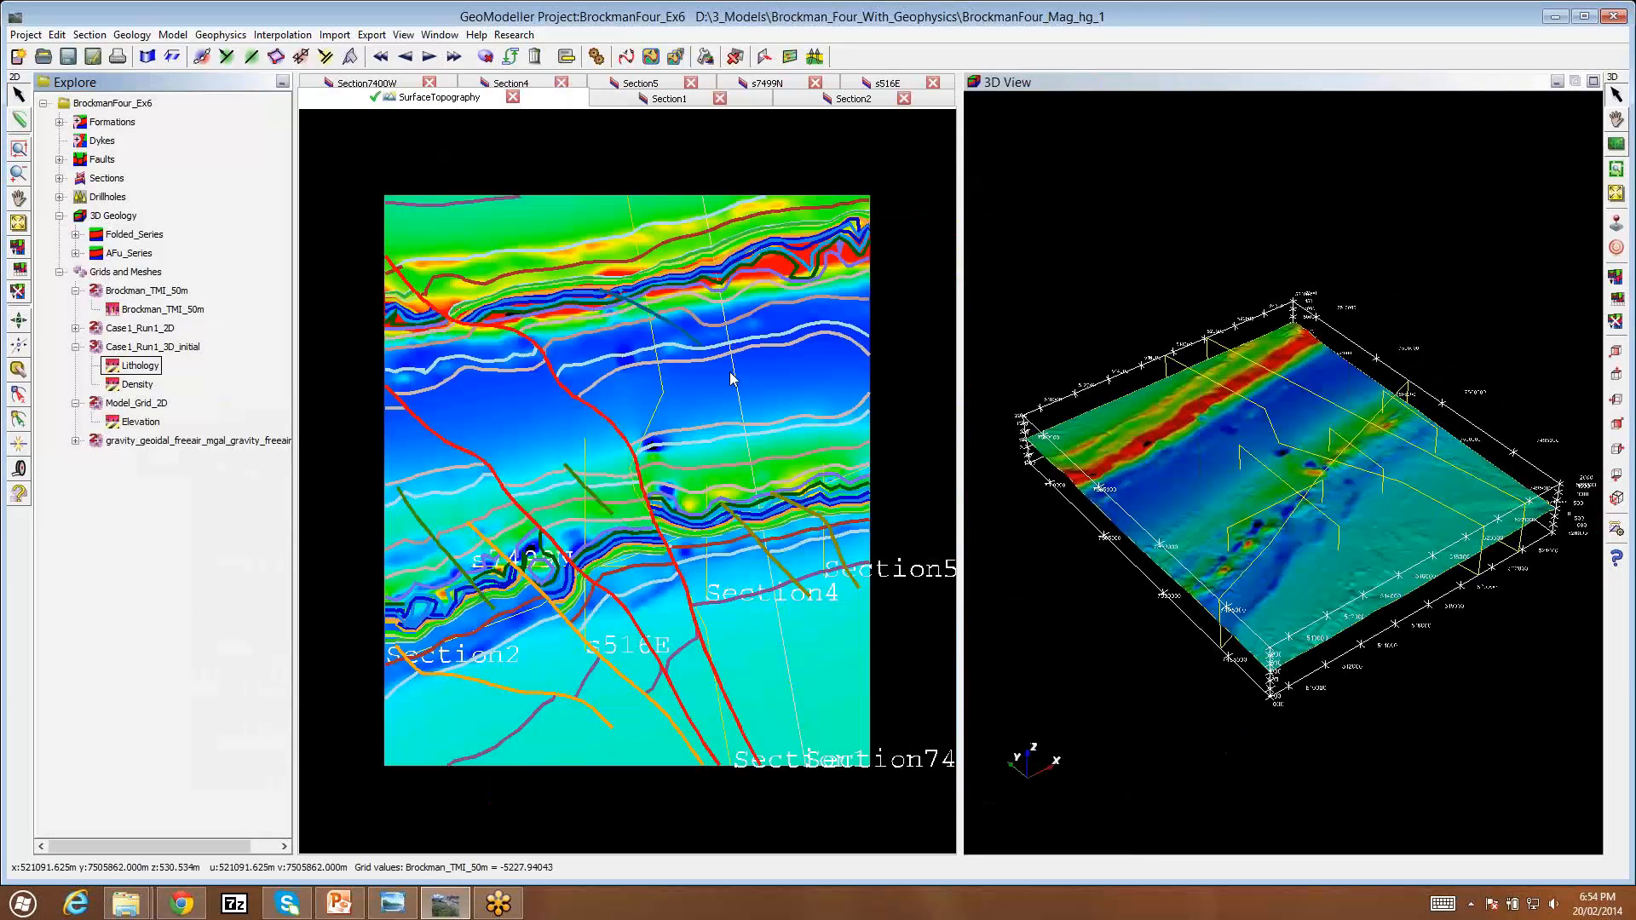
# Step: Examine the magnetic grid's relief in 3D at a vertical exaggeration of 6:1, and reset the exaggeration
pyautogui.scroll(2, 731, 378)
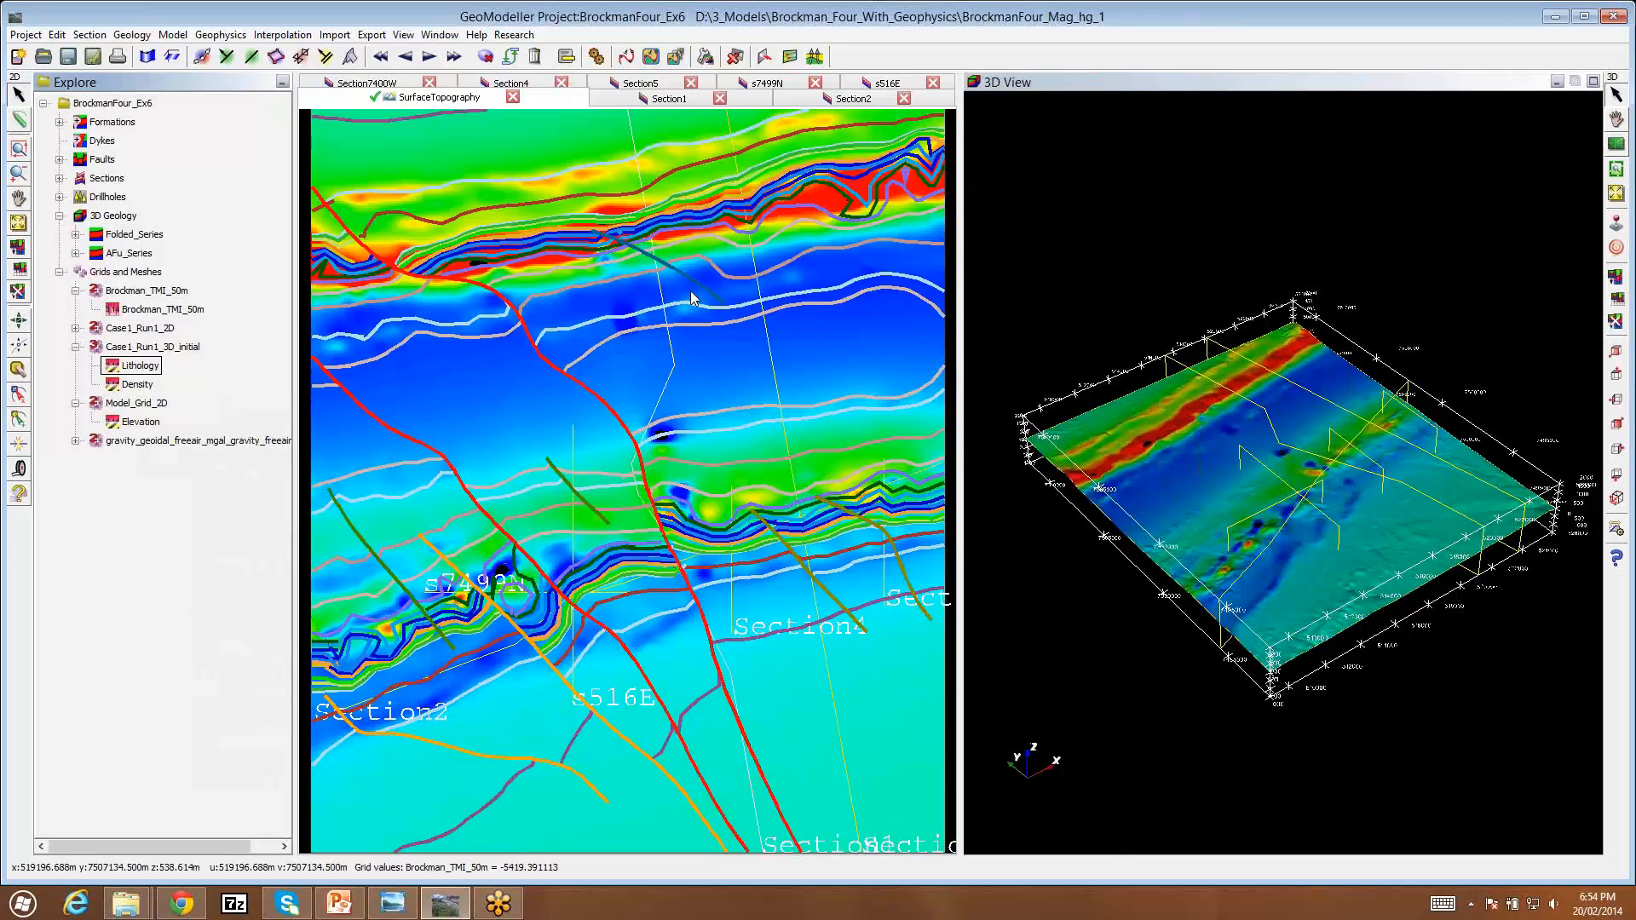
pyautogui.scroll(-1, 689, 321)
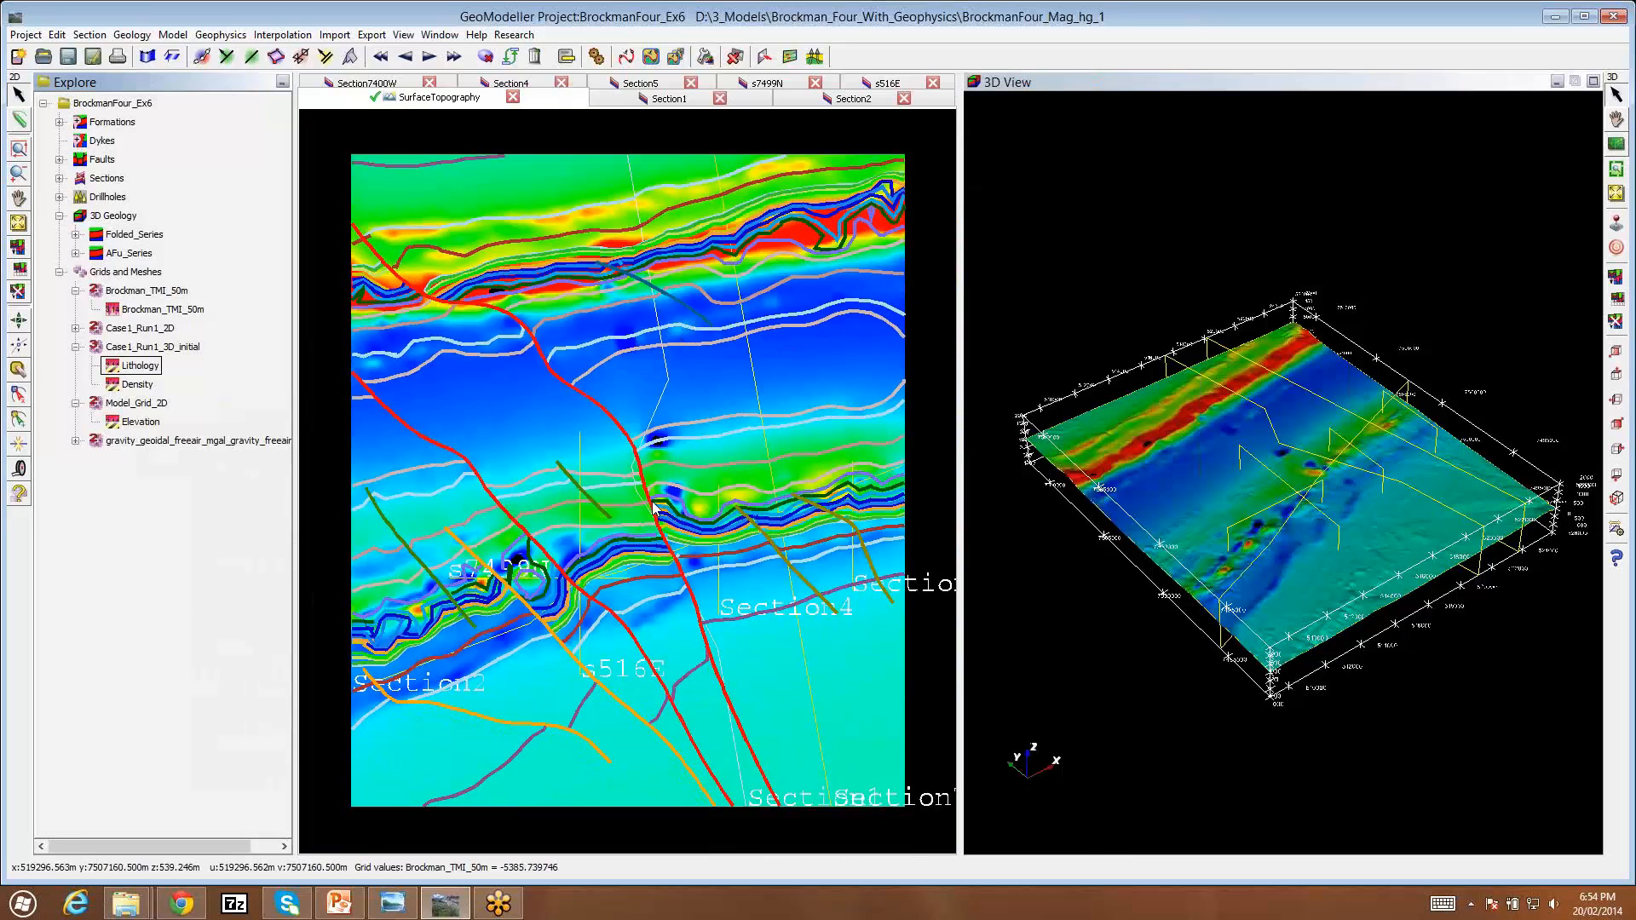
pyautogui.moveTo(1081, 548); pyautogui.dragTo(1172, 542)
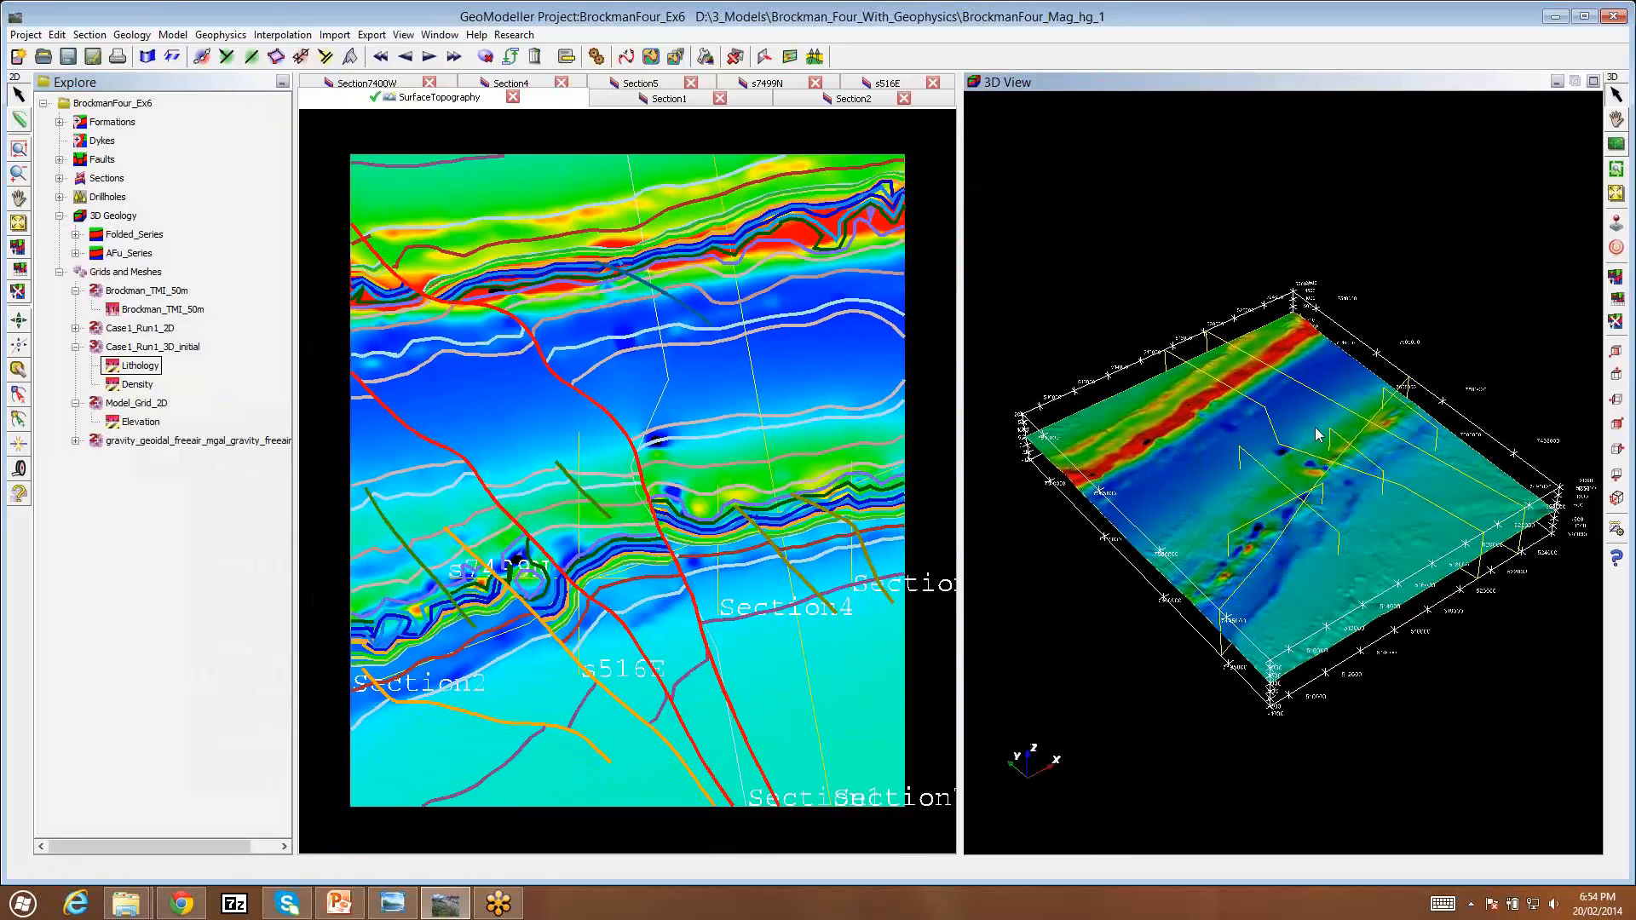
pyautogui.click(1617, 323)
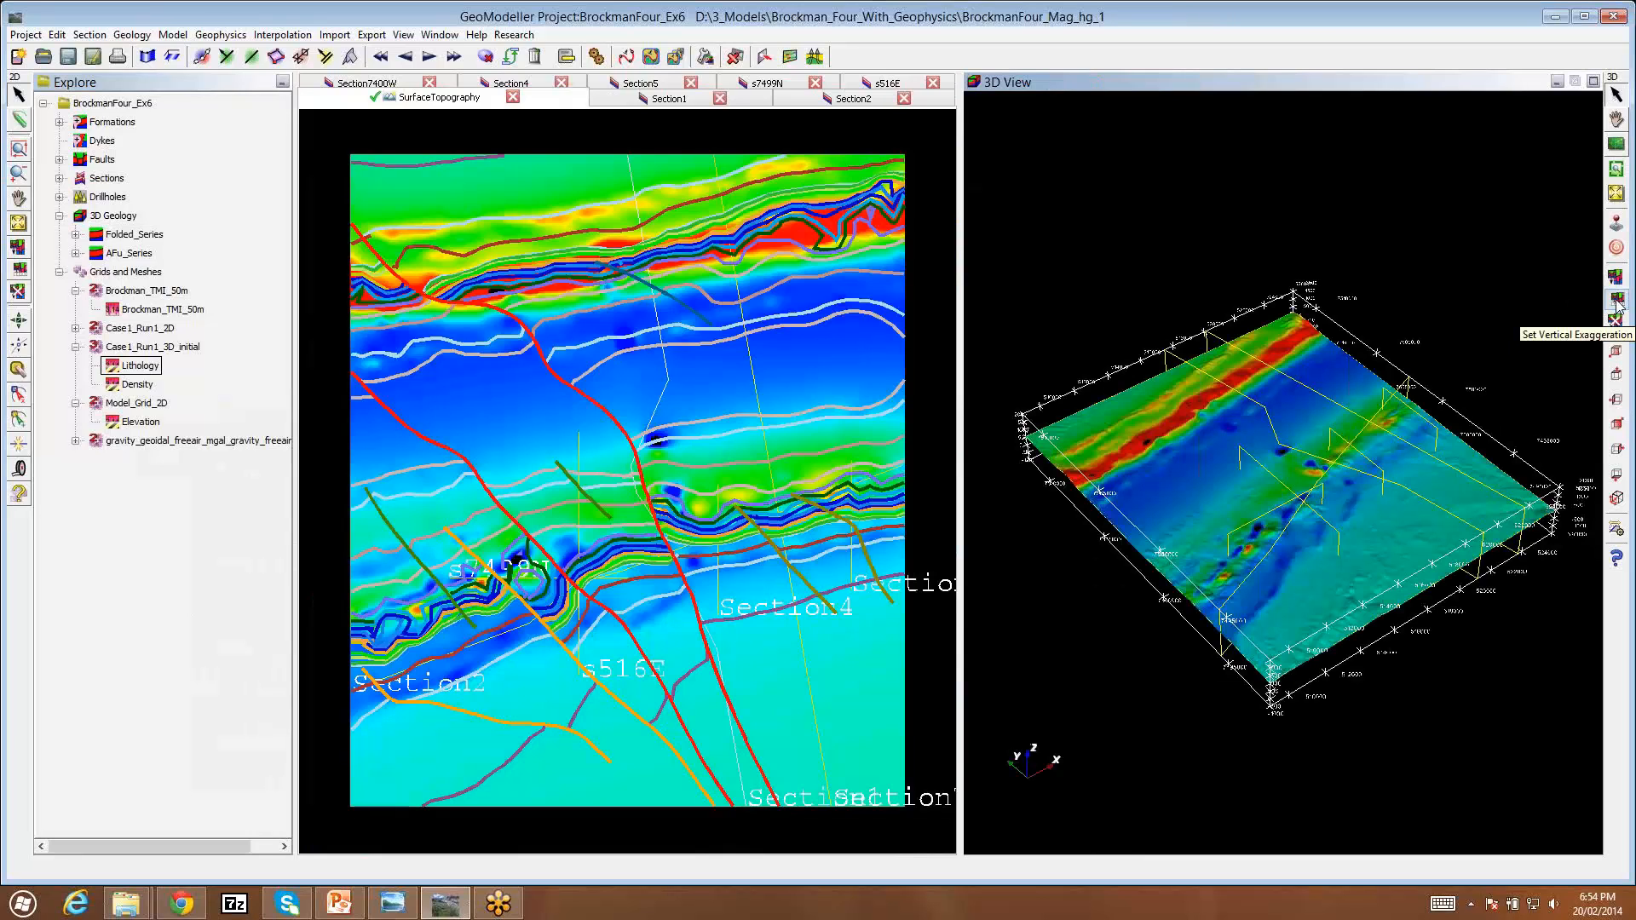
pyautogui.click(1618, 278)
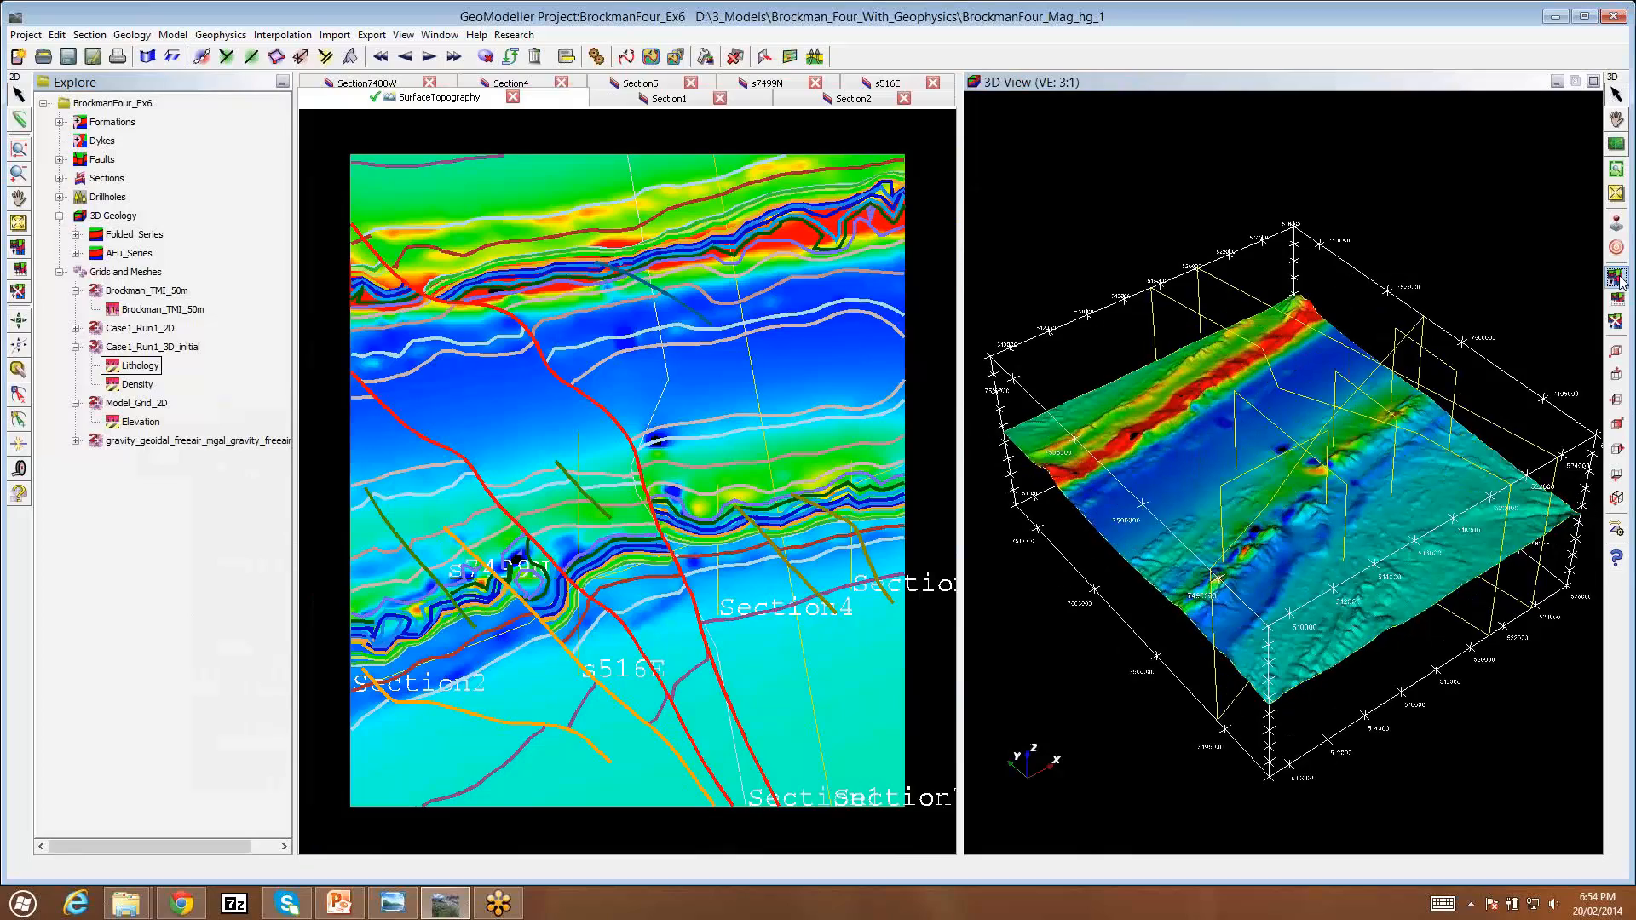
pyautogui.click(1619, 277)
pyautogui.click(1619, 277)
pyautogui.click(1619, 277)
pyautogui.moveTo(1296, 569); pyautogui.dragTo(1424, 552)
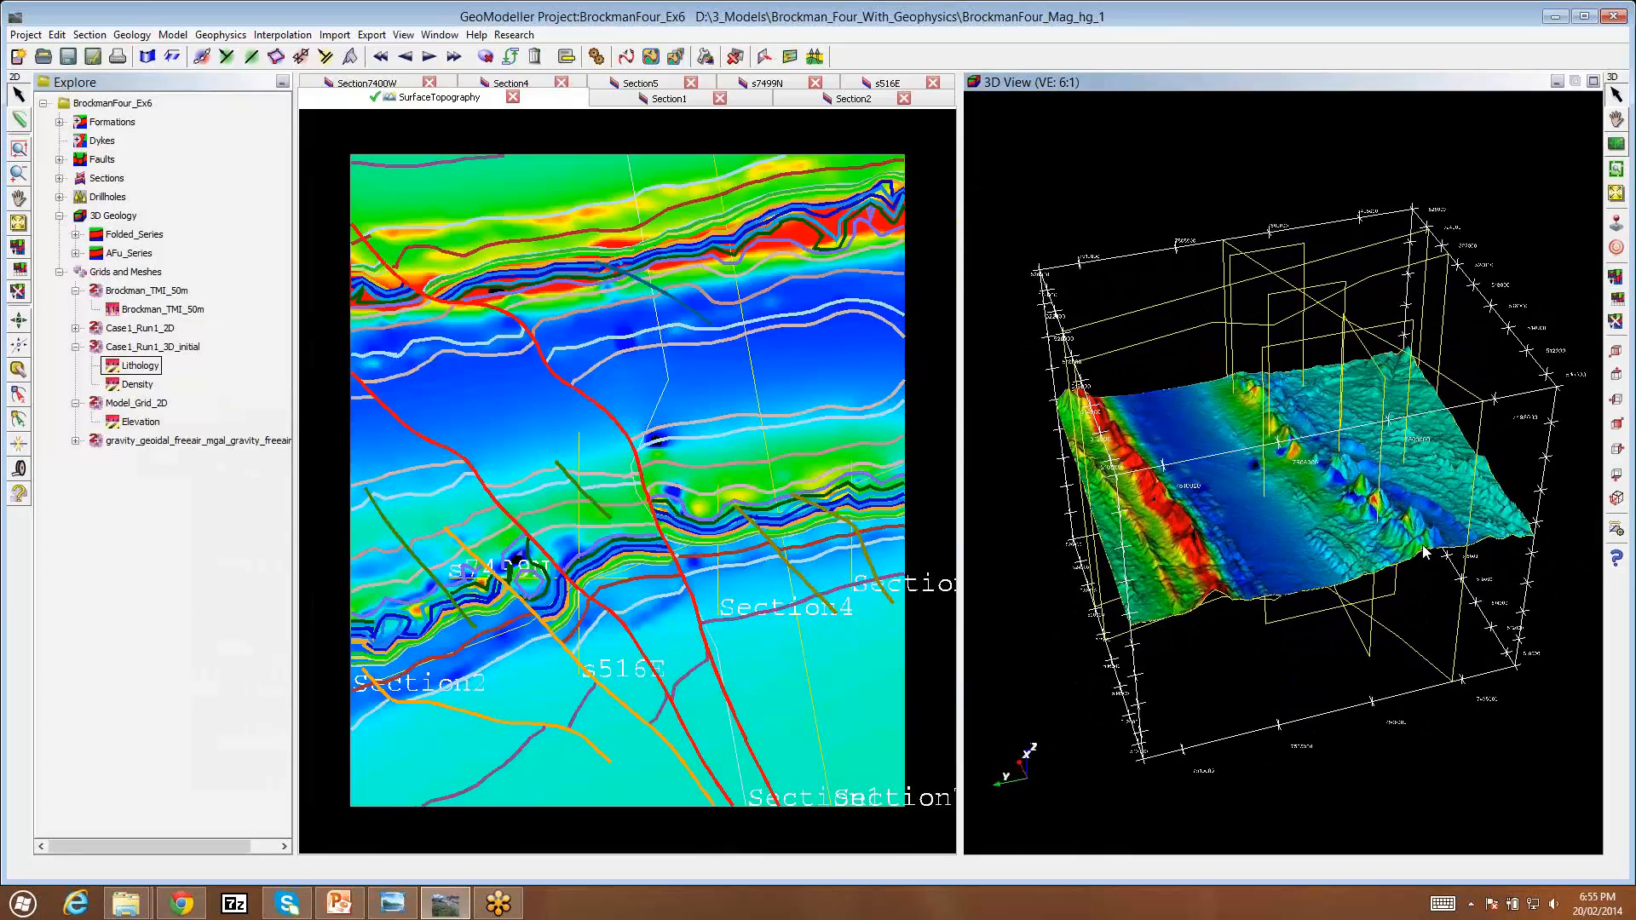
pyautogui.scroll(3, 1421, 552)
pyautogui.moveTo(1243, 679); pyautogui.dragTo(1282, 676)
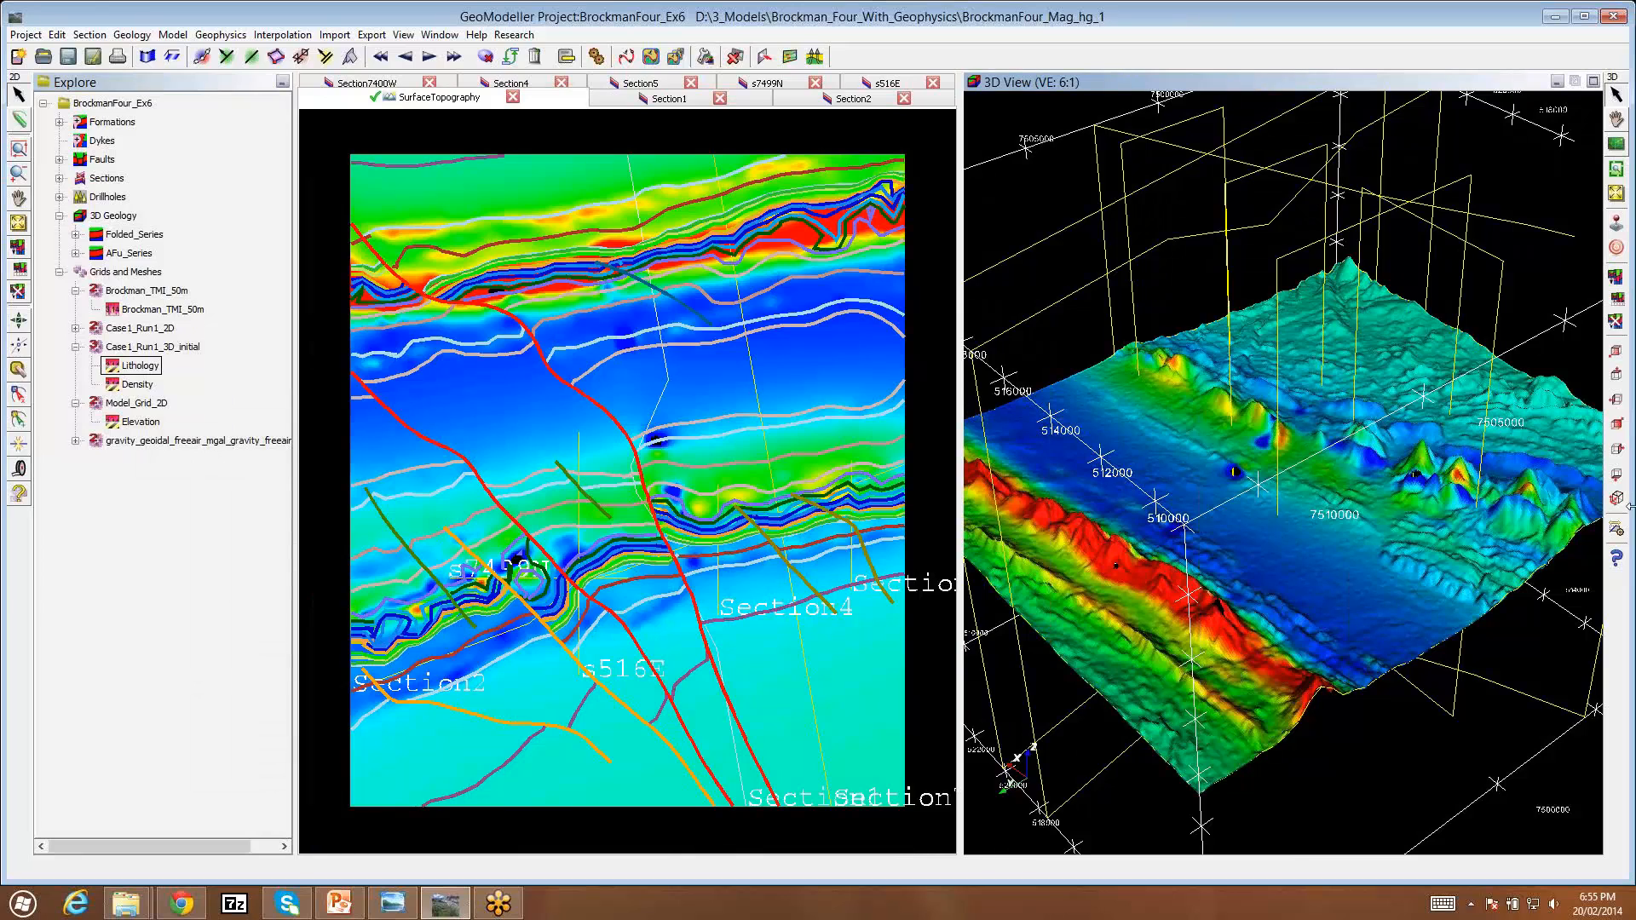
pyautogui.click(1615, 322)
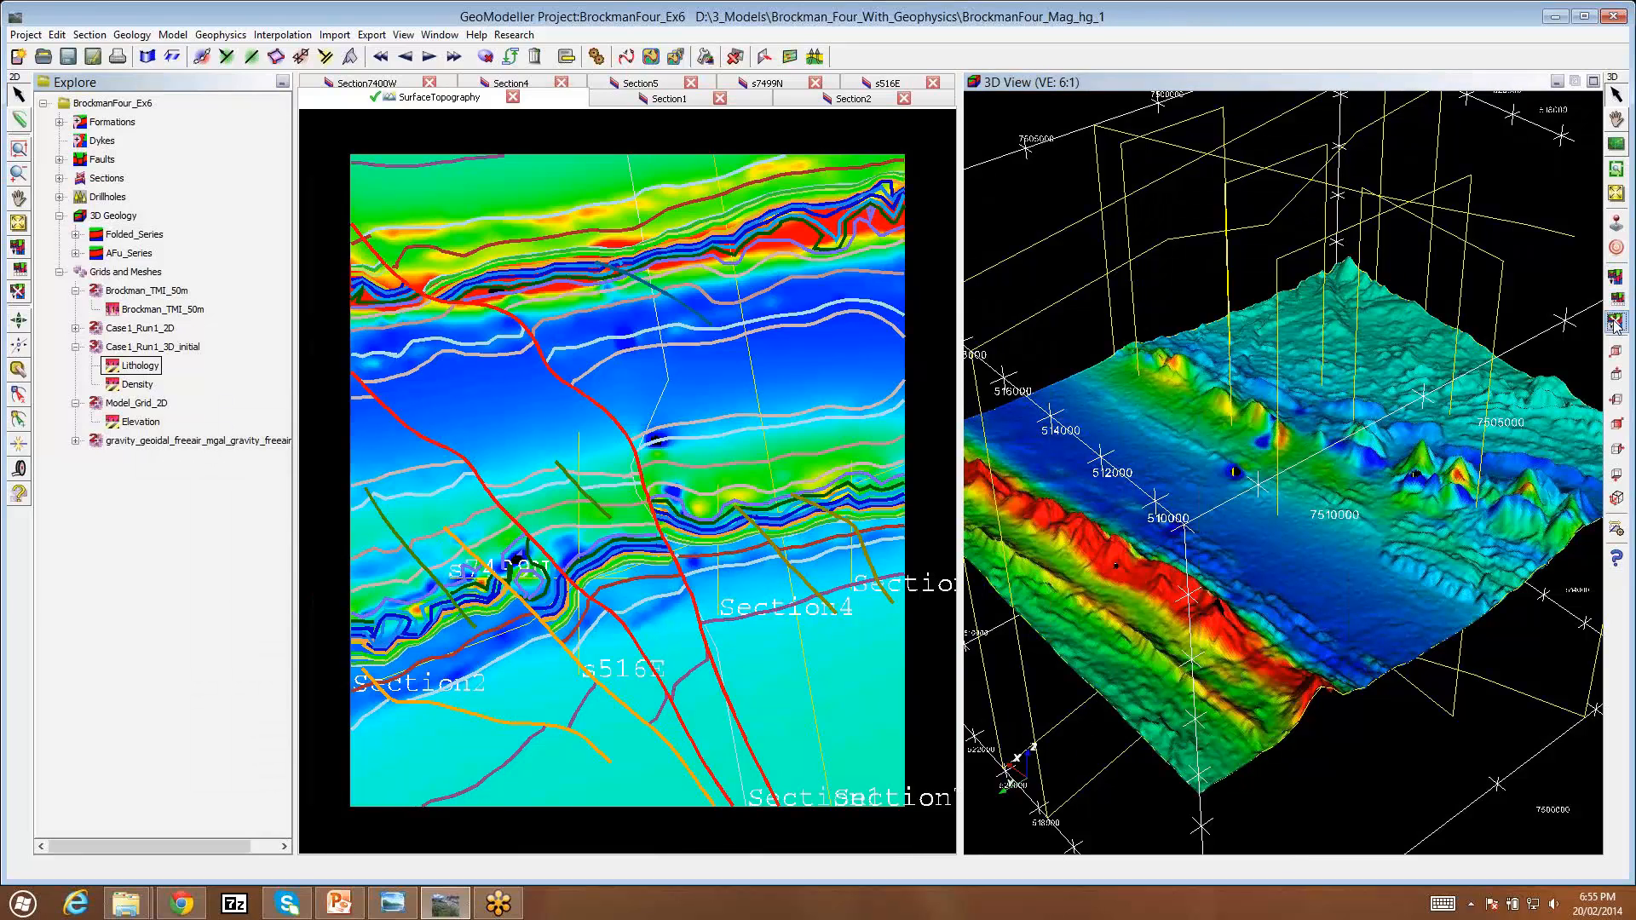
pyautogui.moveTo(1348, 631); pyautogui.dragTo(1395, 691)
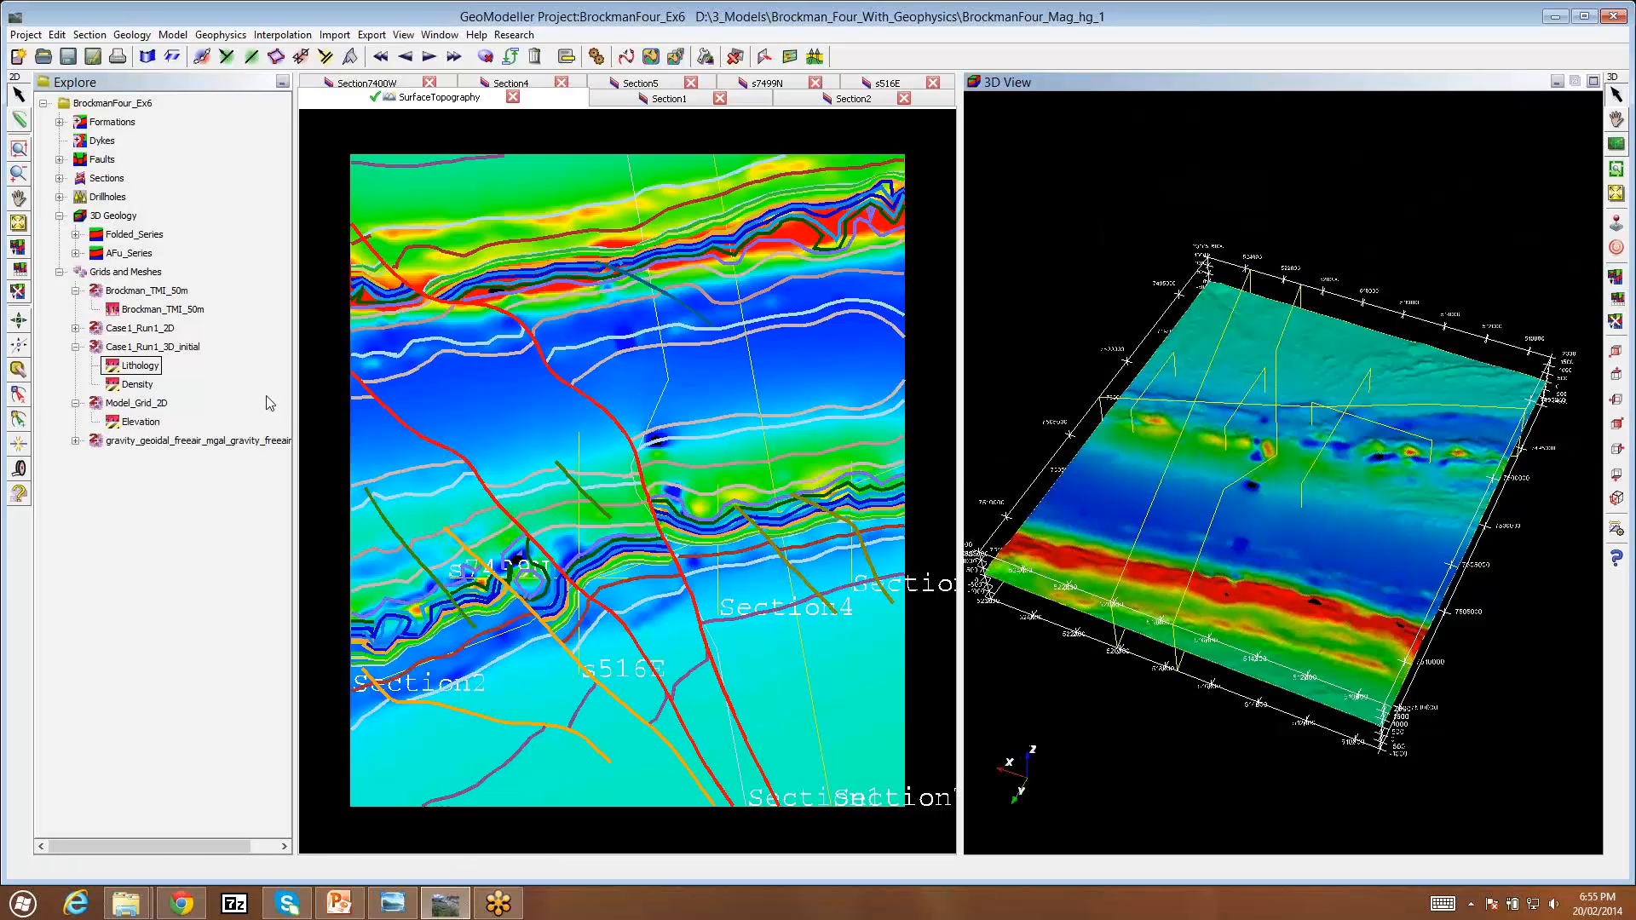
# Step: Expand the gravity_geoidal_freeair grid in the project tree and hide the Brockman_TMI_50m field from all views
pyautogui.click(76, 440)
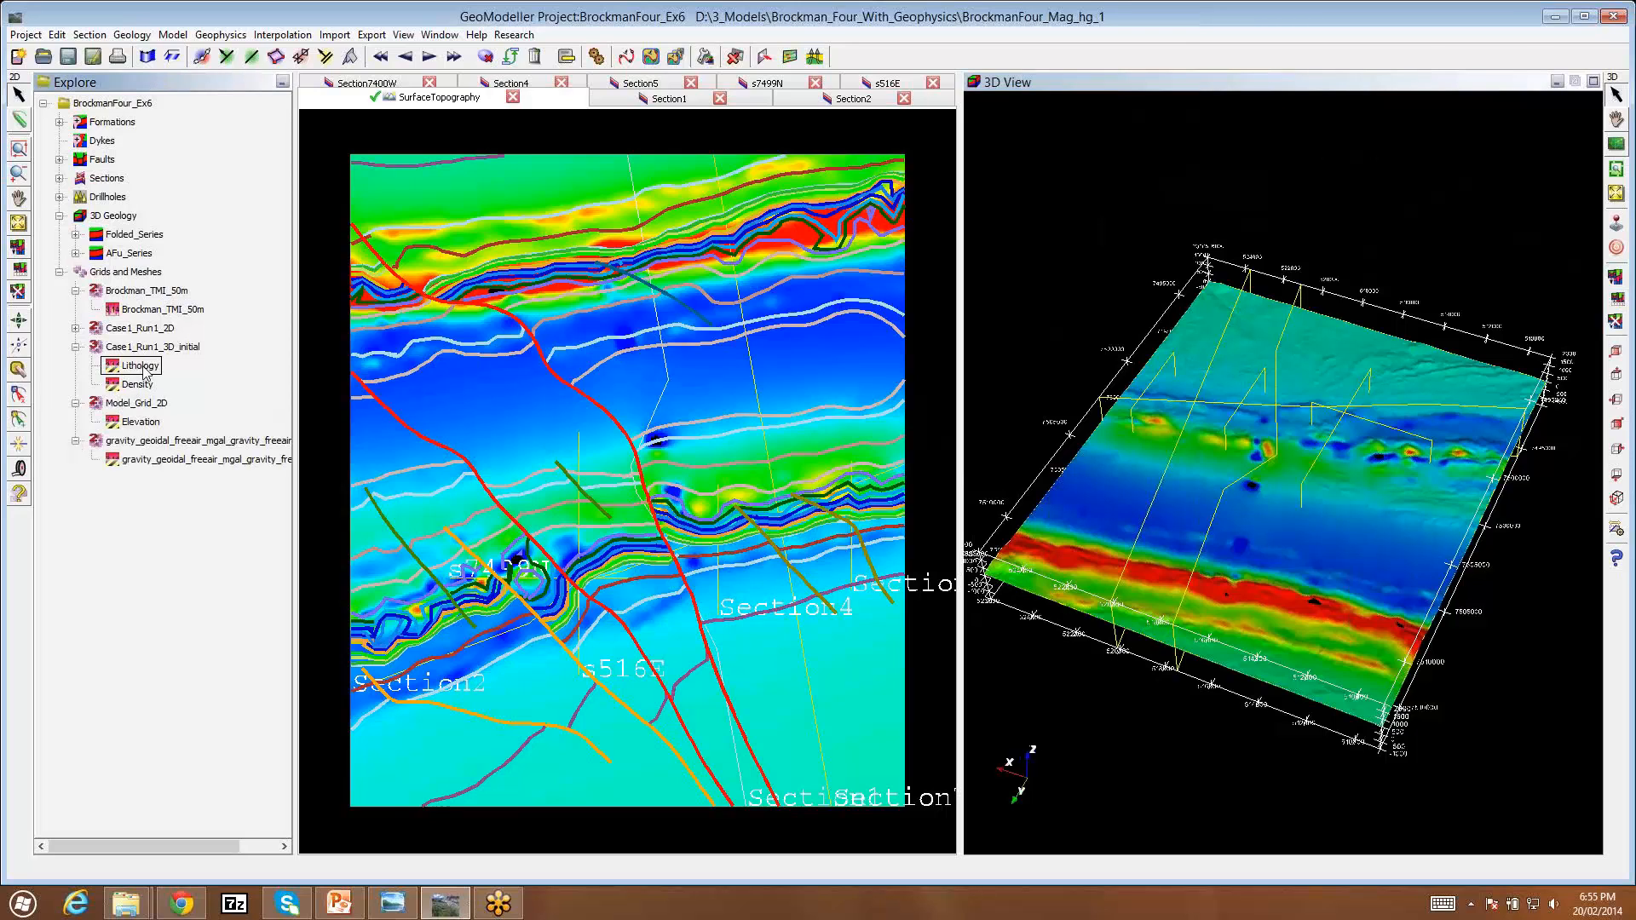
pyautogui.rightClick(153, 310)
pyautogui.click(216, 358)
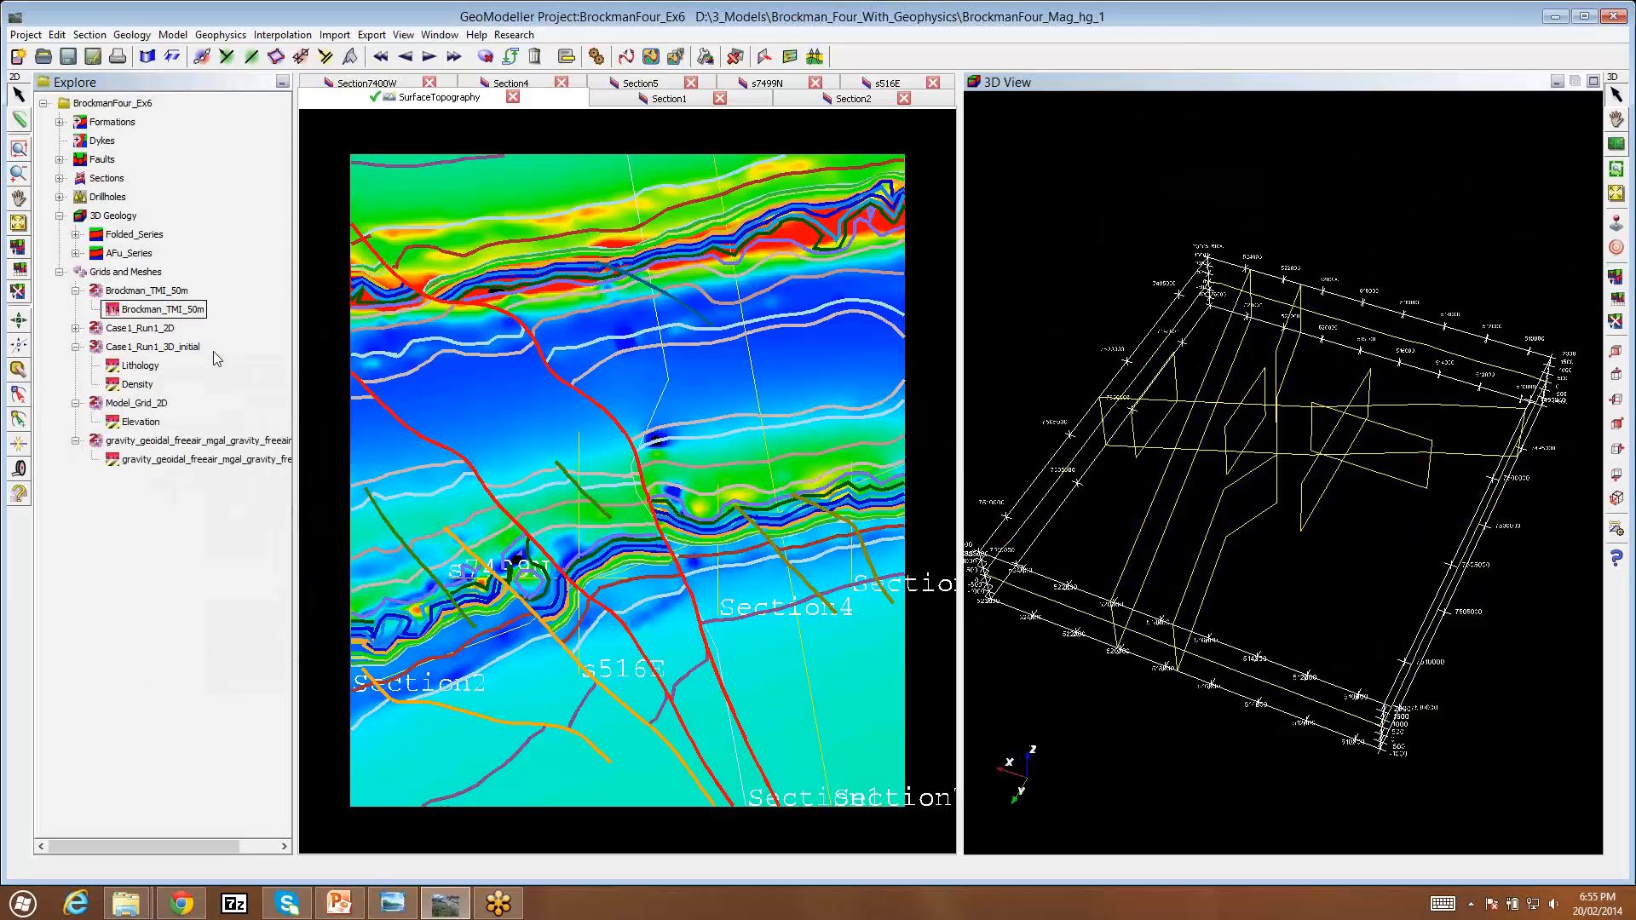
# Step: Display the gravity_geoidal_freeair field on SurfaceTopography, both on the section and on the section in 3D
pyautogui.click(150, 464)
pyautogui.rightClick(150, 463)
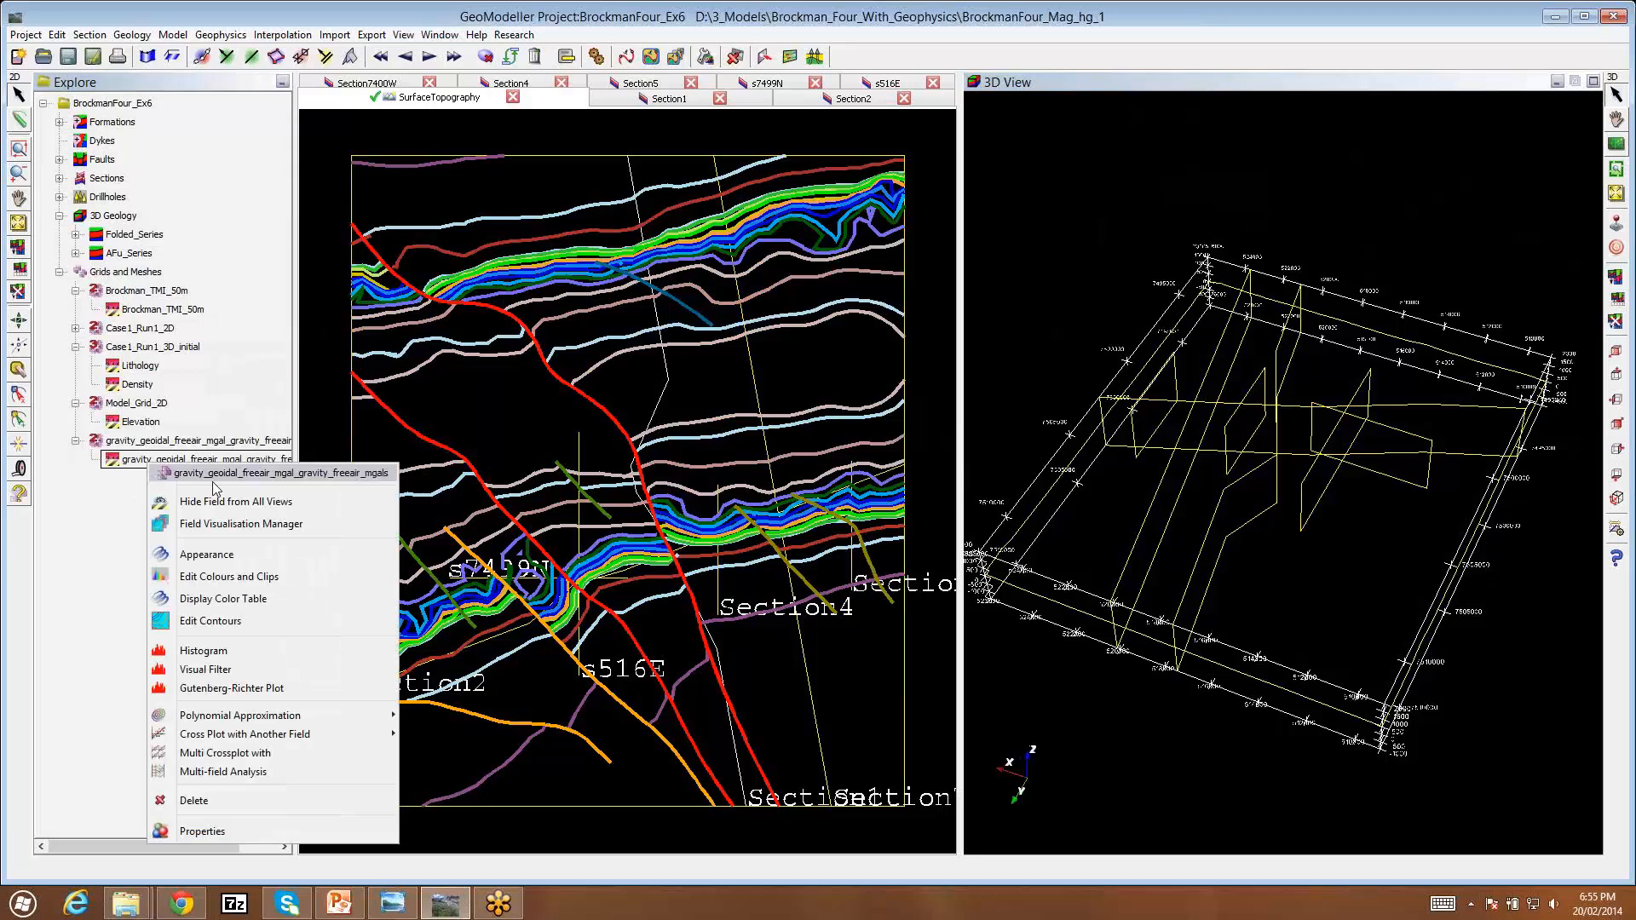
pyautogui.click(224, 526)
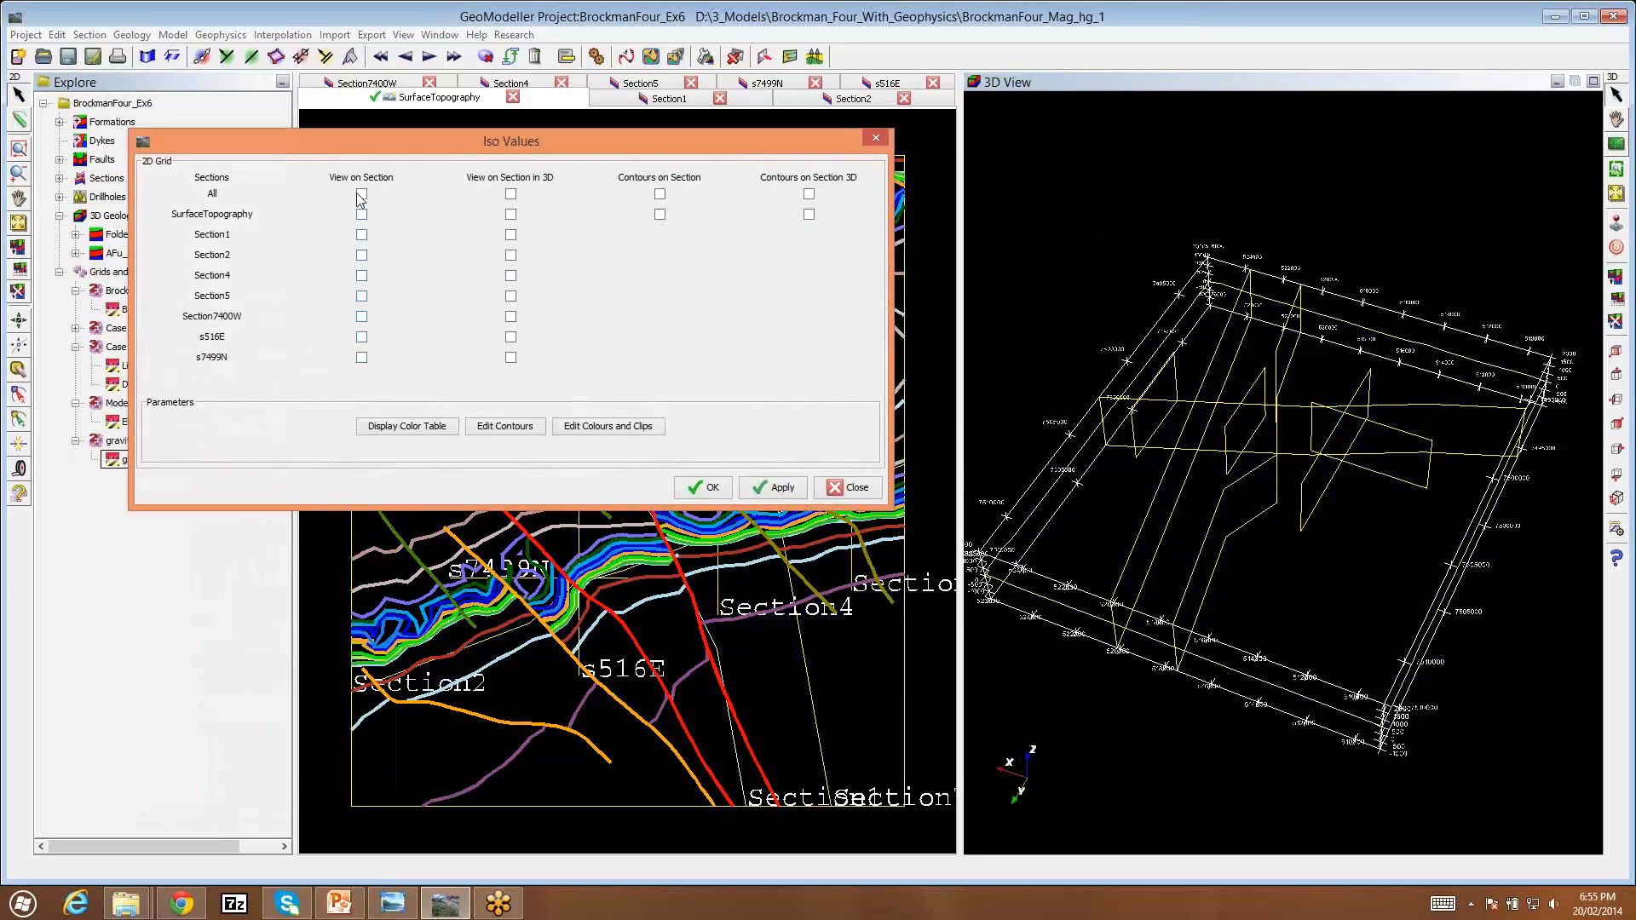
pyautogui.click(362, 214)
pyautogui.click(510, 214)
pyautogui.click(704, 488)
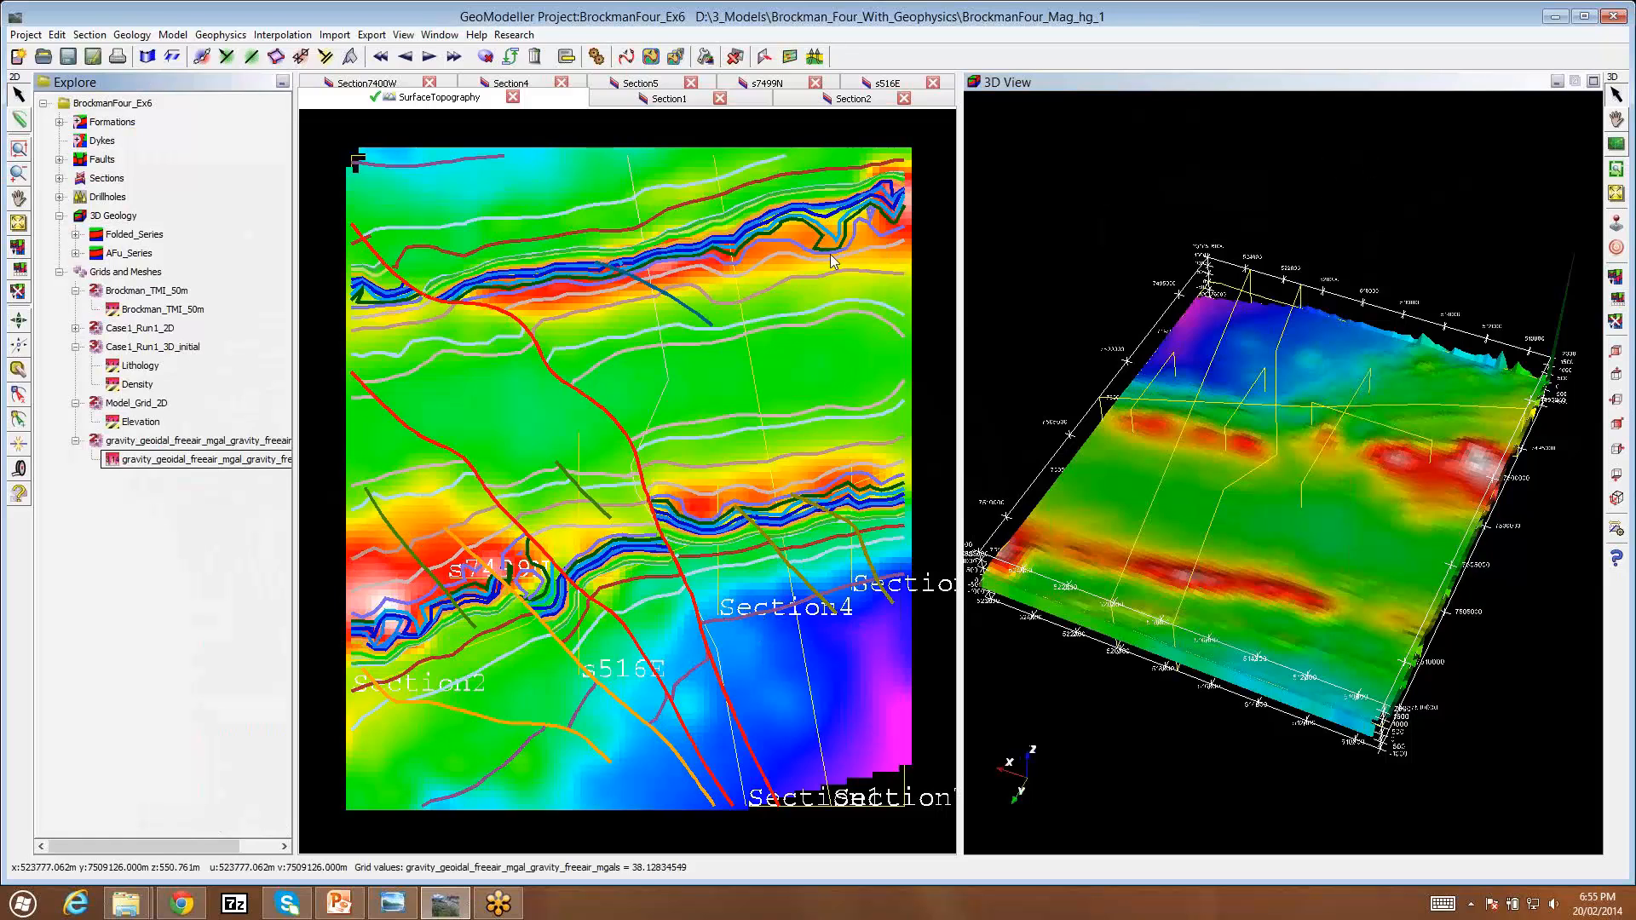
# Step: Show the 3D geology volumes in the 3D view and hide all grids and meshes from the views
pyautogui.rightClick(116, 219)
pyautogui.click(167, 235)
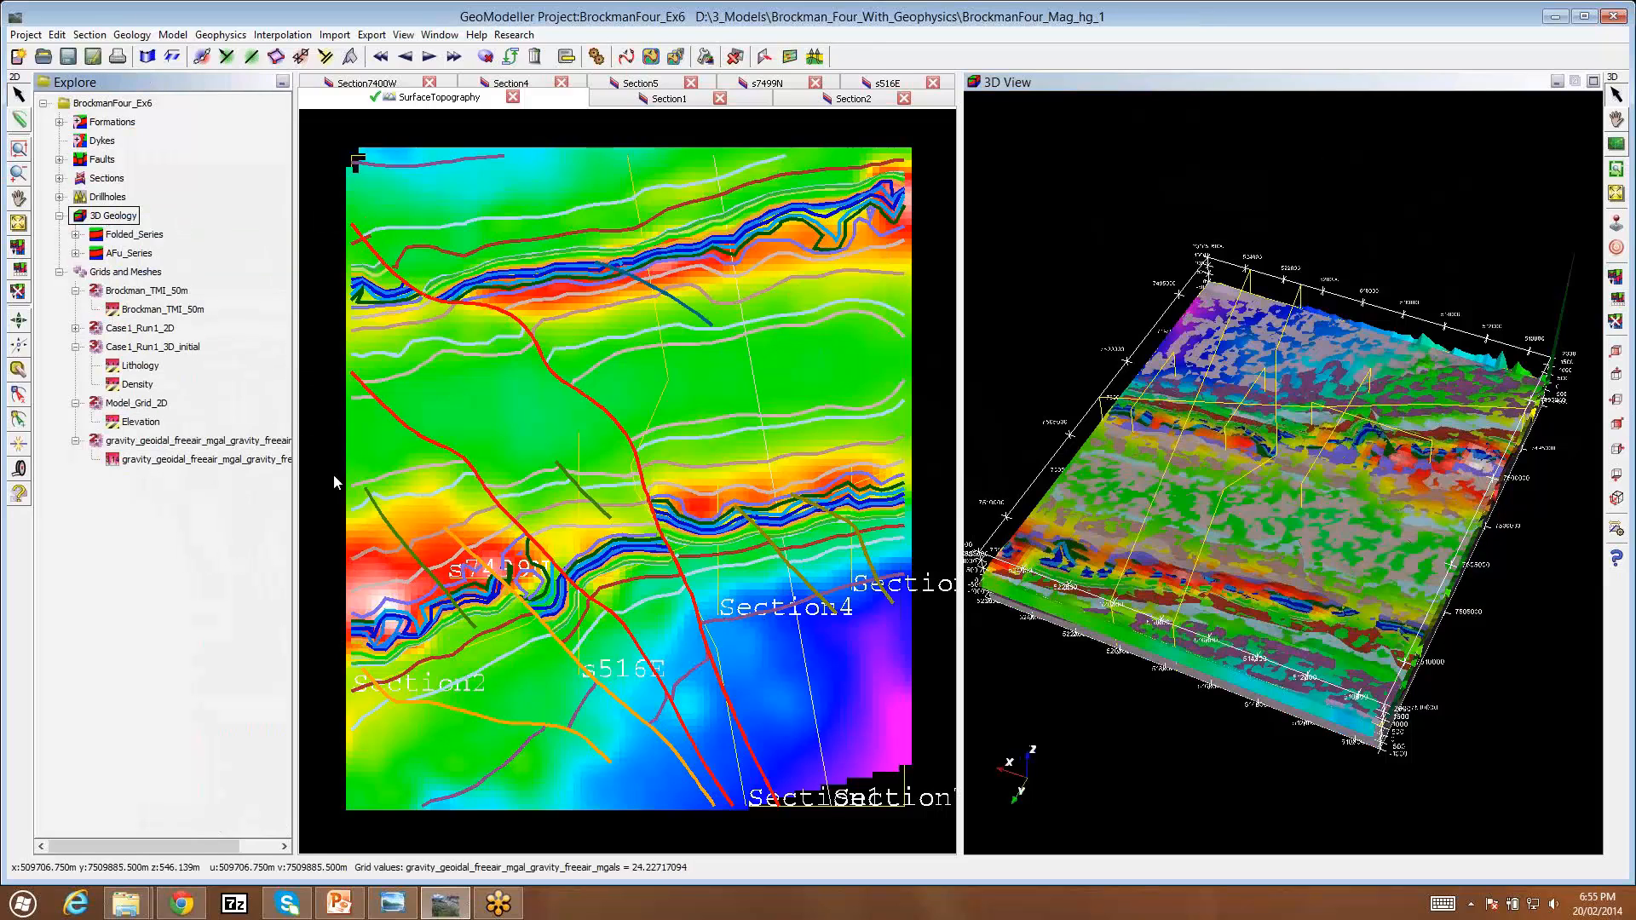
pyautogui.click(131, 272)
pyautogui.rightClick(131, 272)
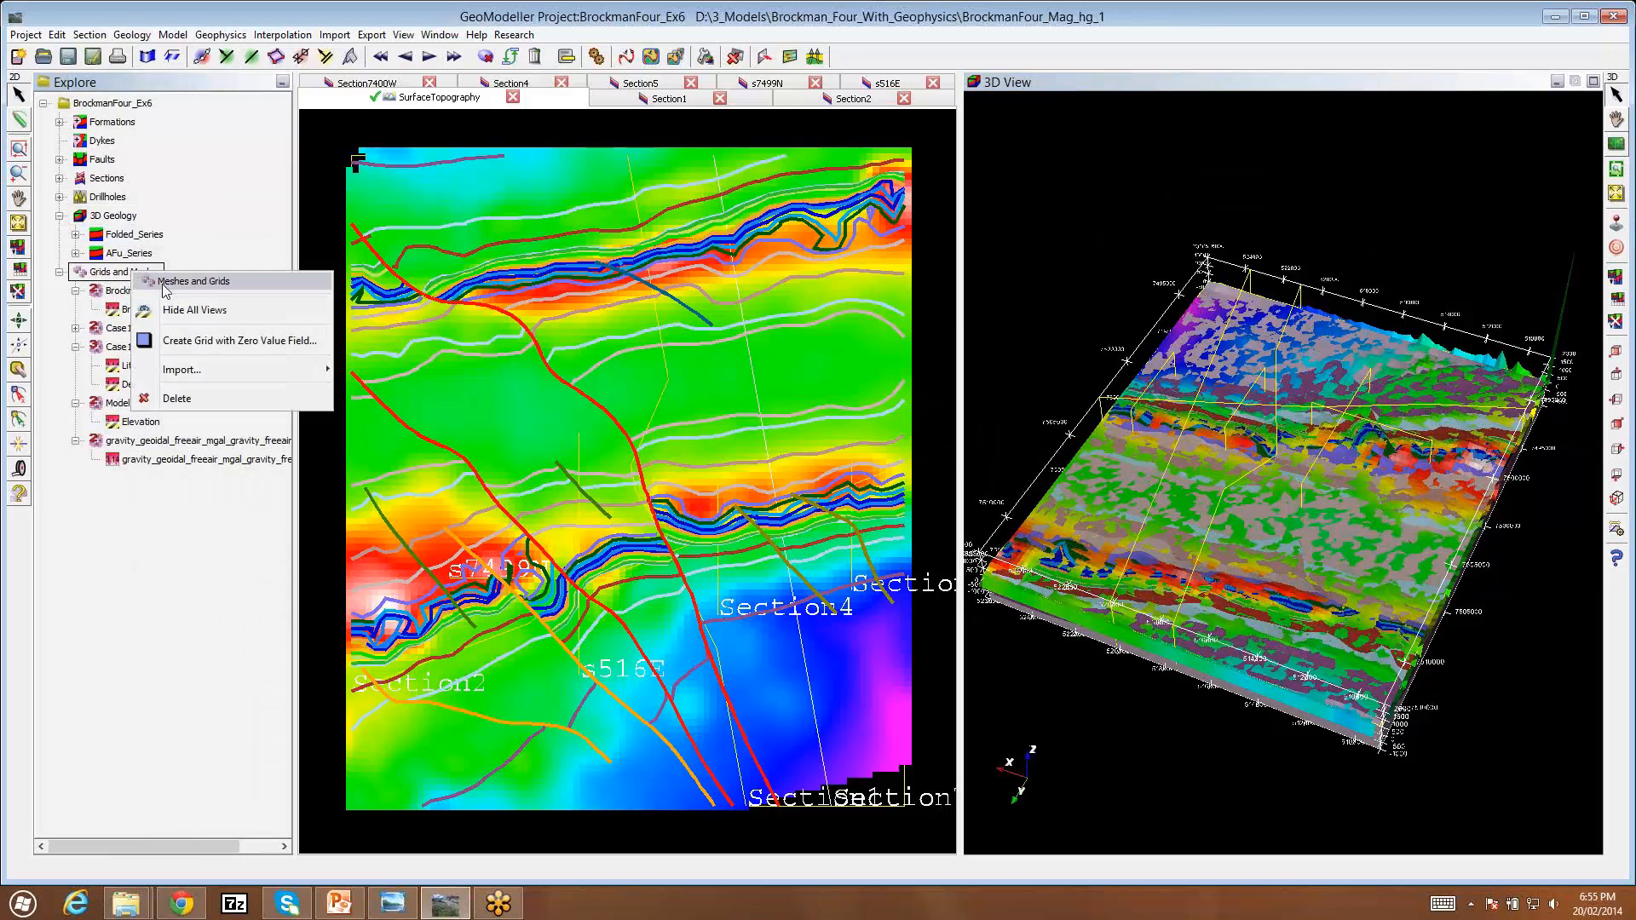
pyautogui.click(162, 308)
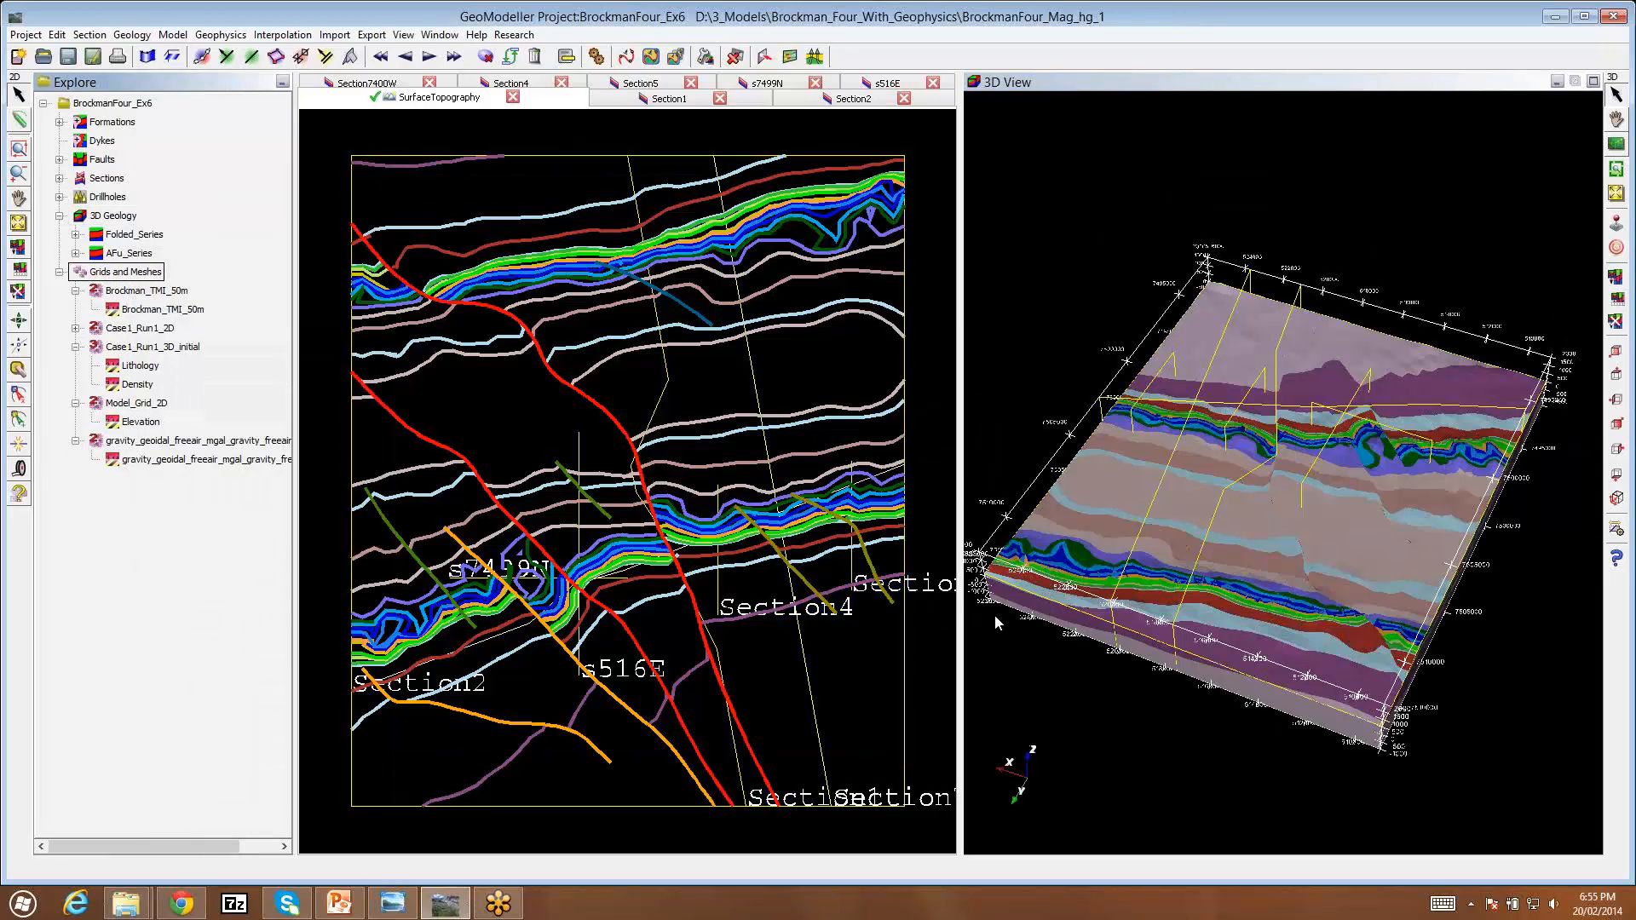
# Step: Examine the 3D geology volumes from several angles in an enlarged 3D view, and hide them from the 3D view
pyautogui.scroll(2, 1121, 288)
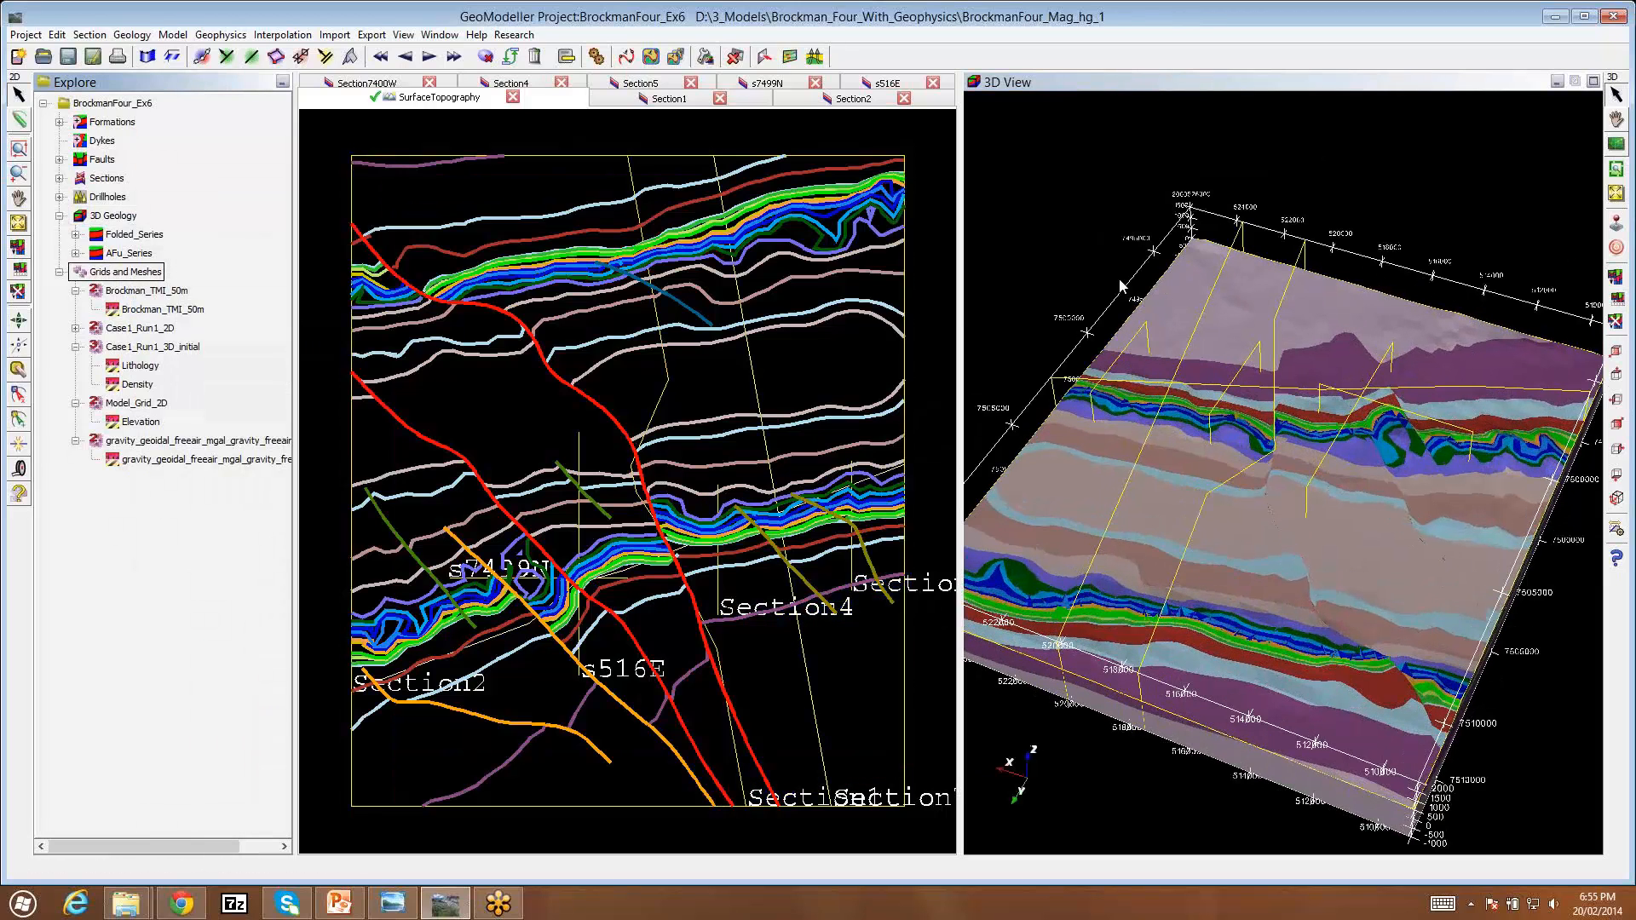
pyautogui.doubleClick(1122, 83)
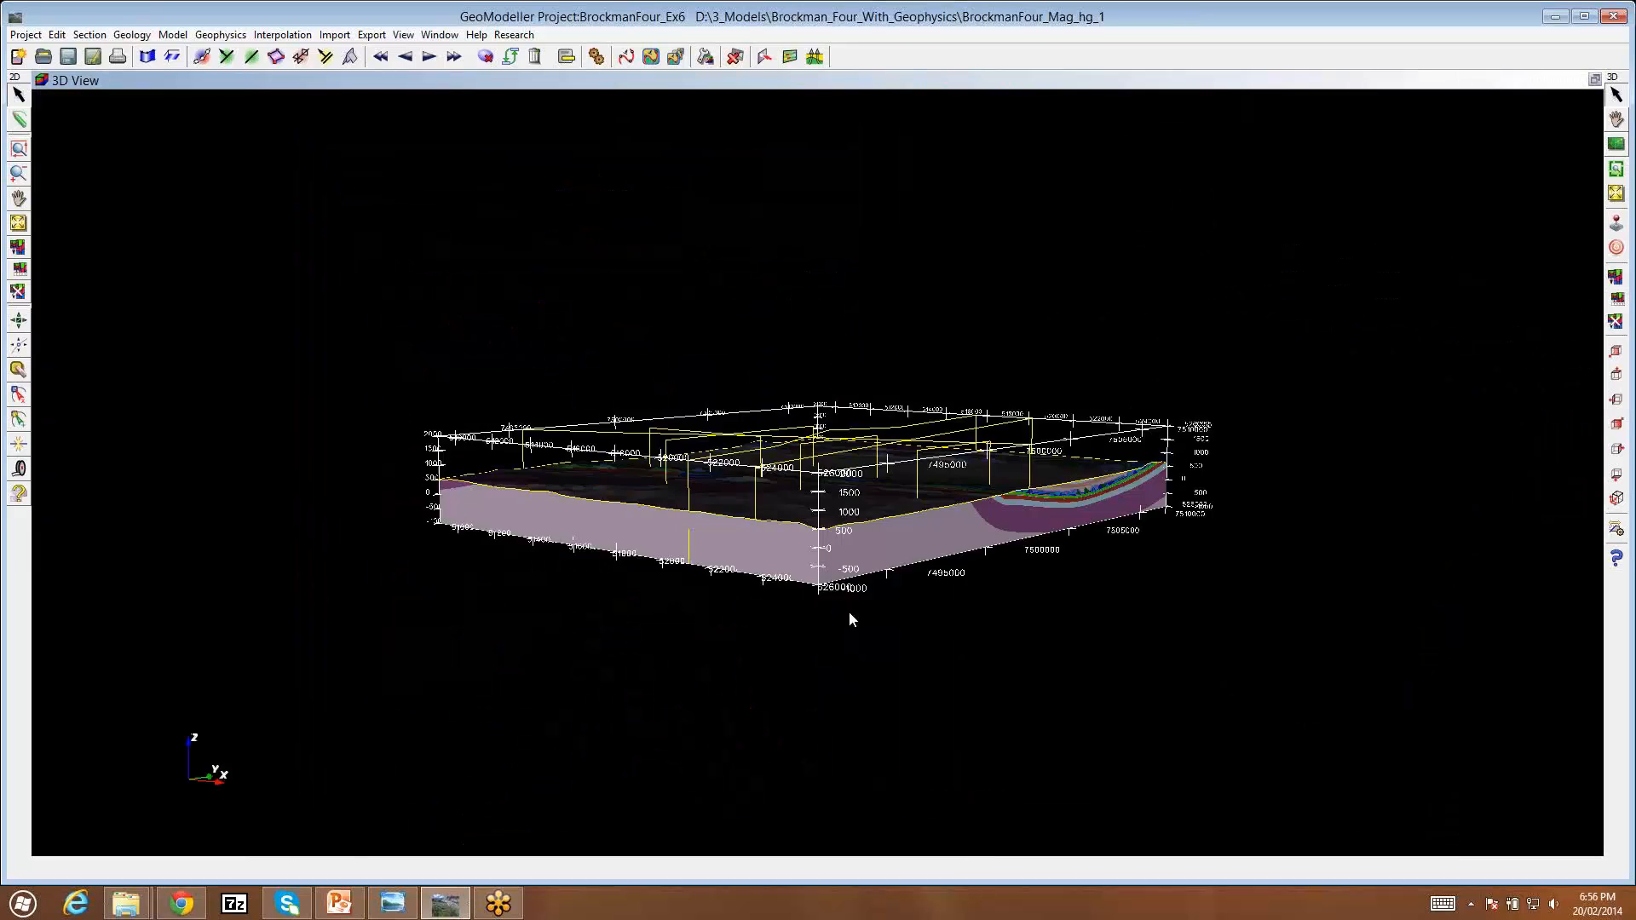
pyautogui.moveTo(849, 611); pyautogui.dragTo(968, 772)
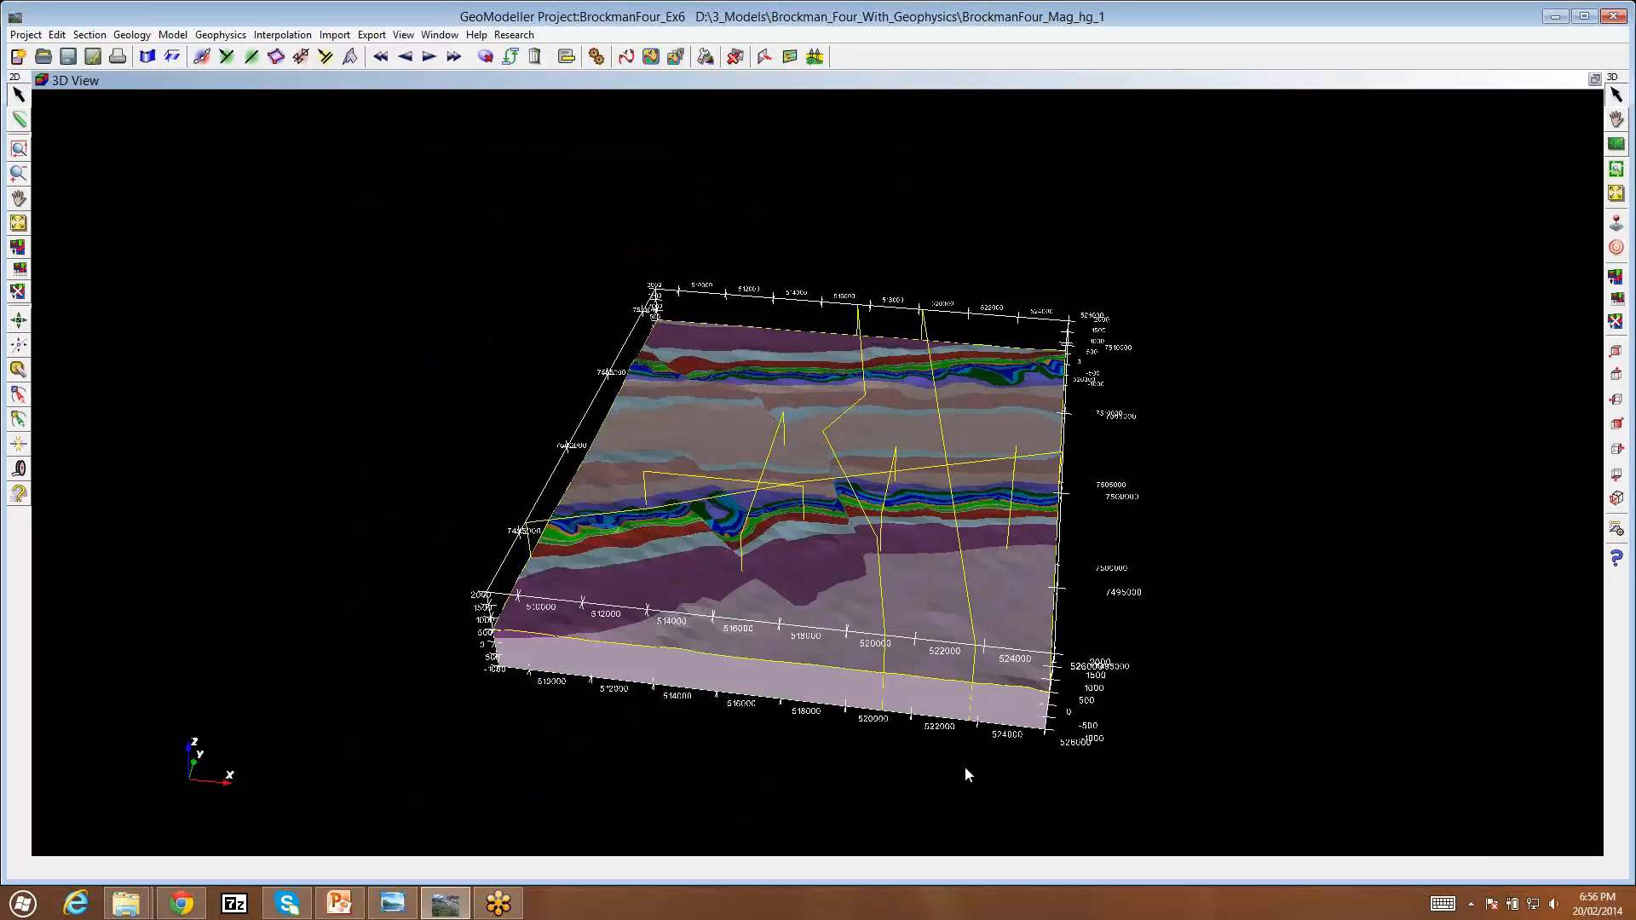
pyautogui.moveTo(968, 766); pyautogui.dragTo(788, 749)
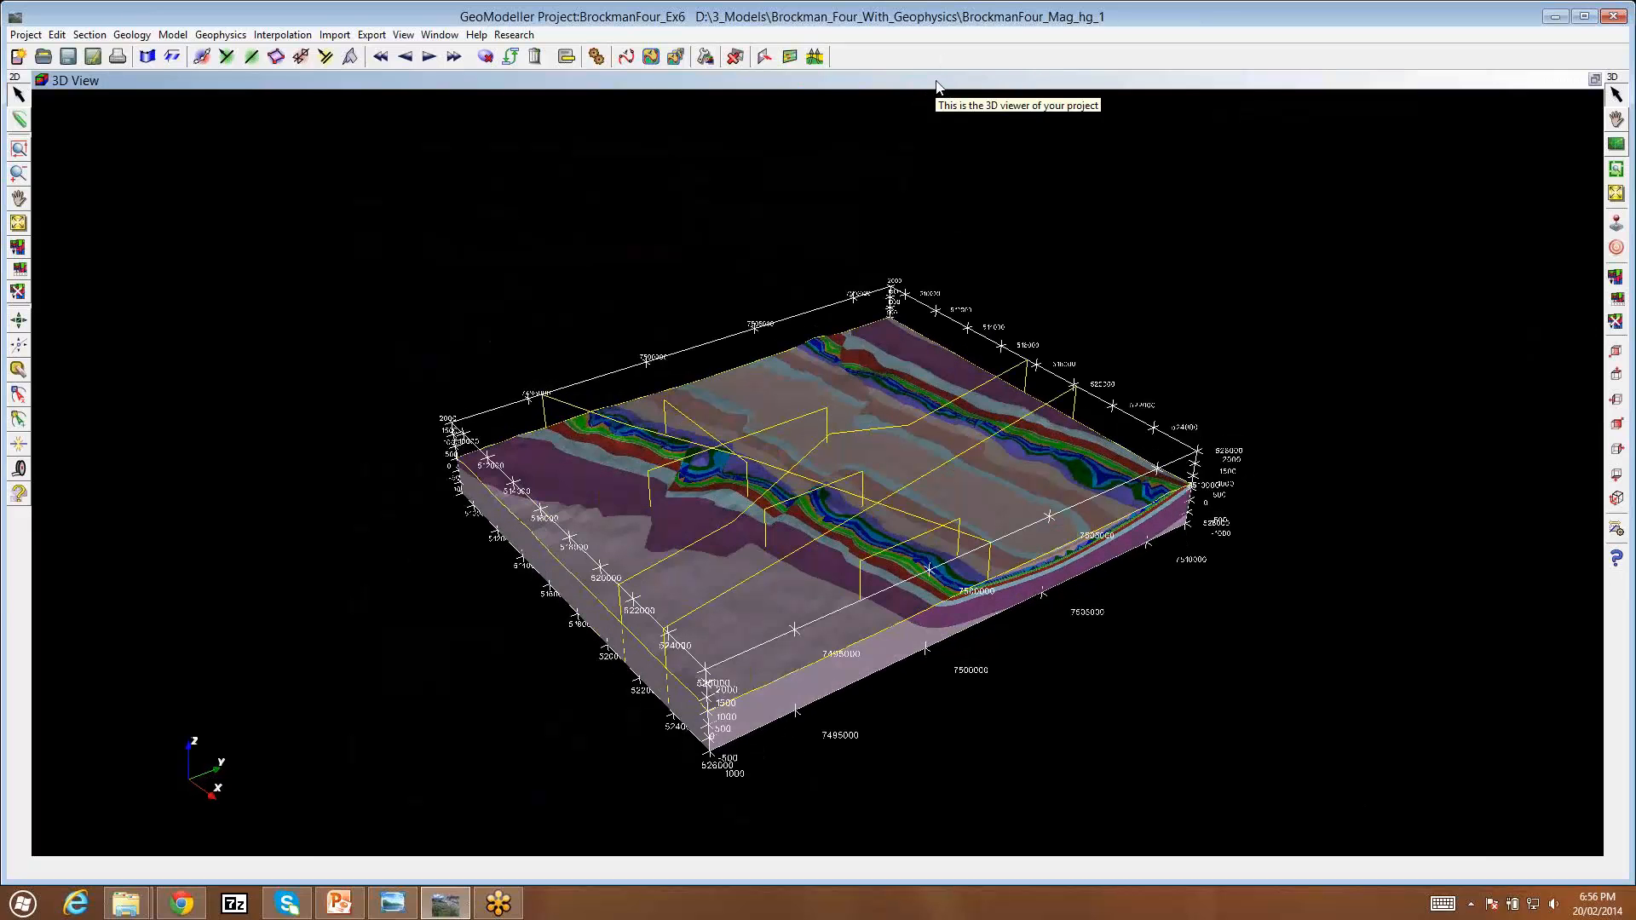
pyautogui.click(1594, 79)
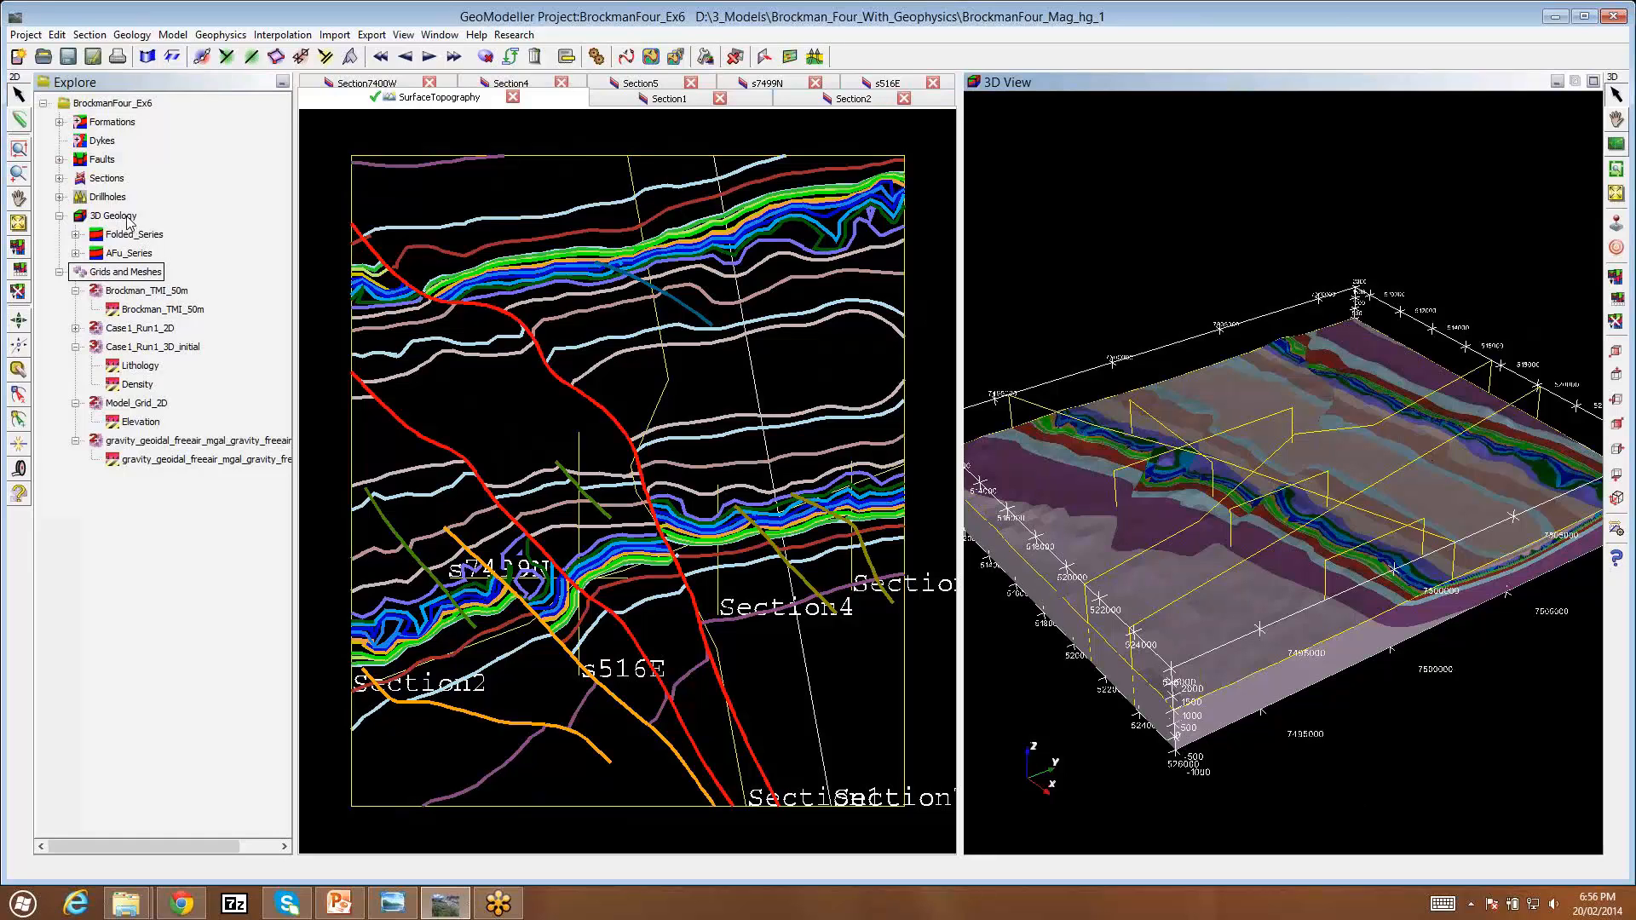
pyautogui.rightClick(119, 218)
pyautogui.click(171, 231)
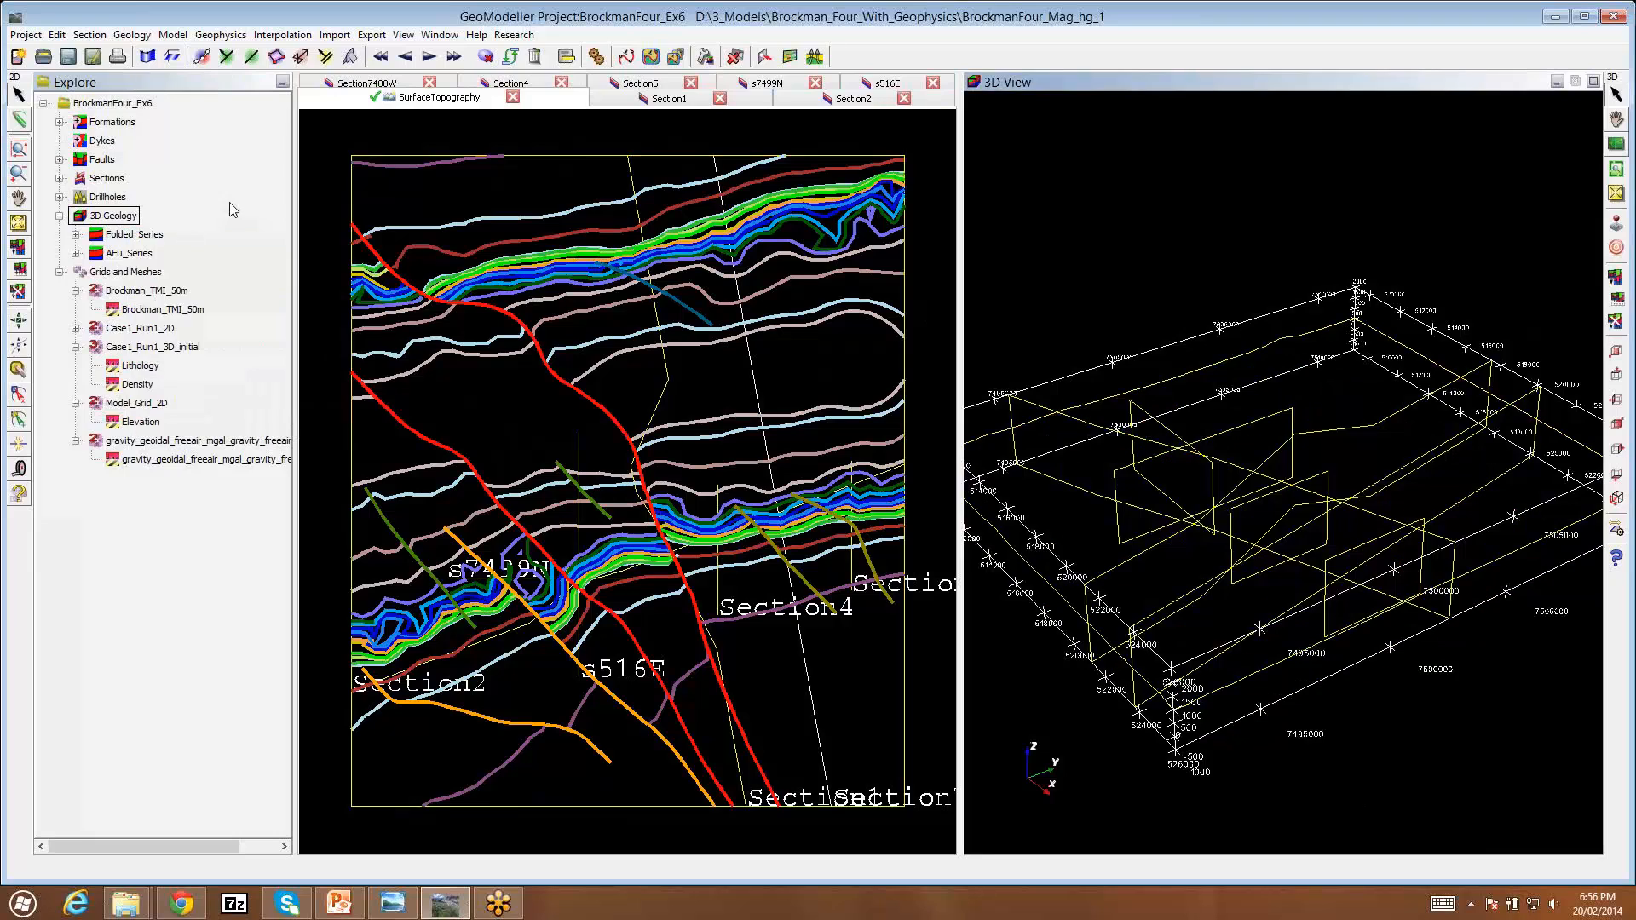
# Step: Display the Lithology field of Case1_Run1_3D_initial as a 3D volume grid in the 3D view
pyautogui.rightClick(143, 366)
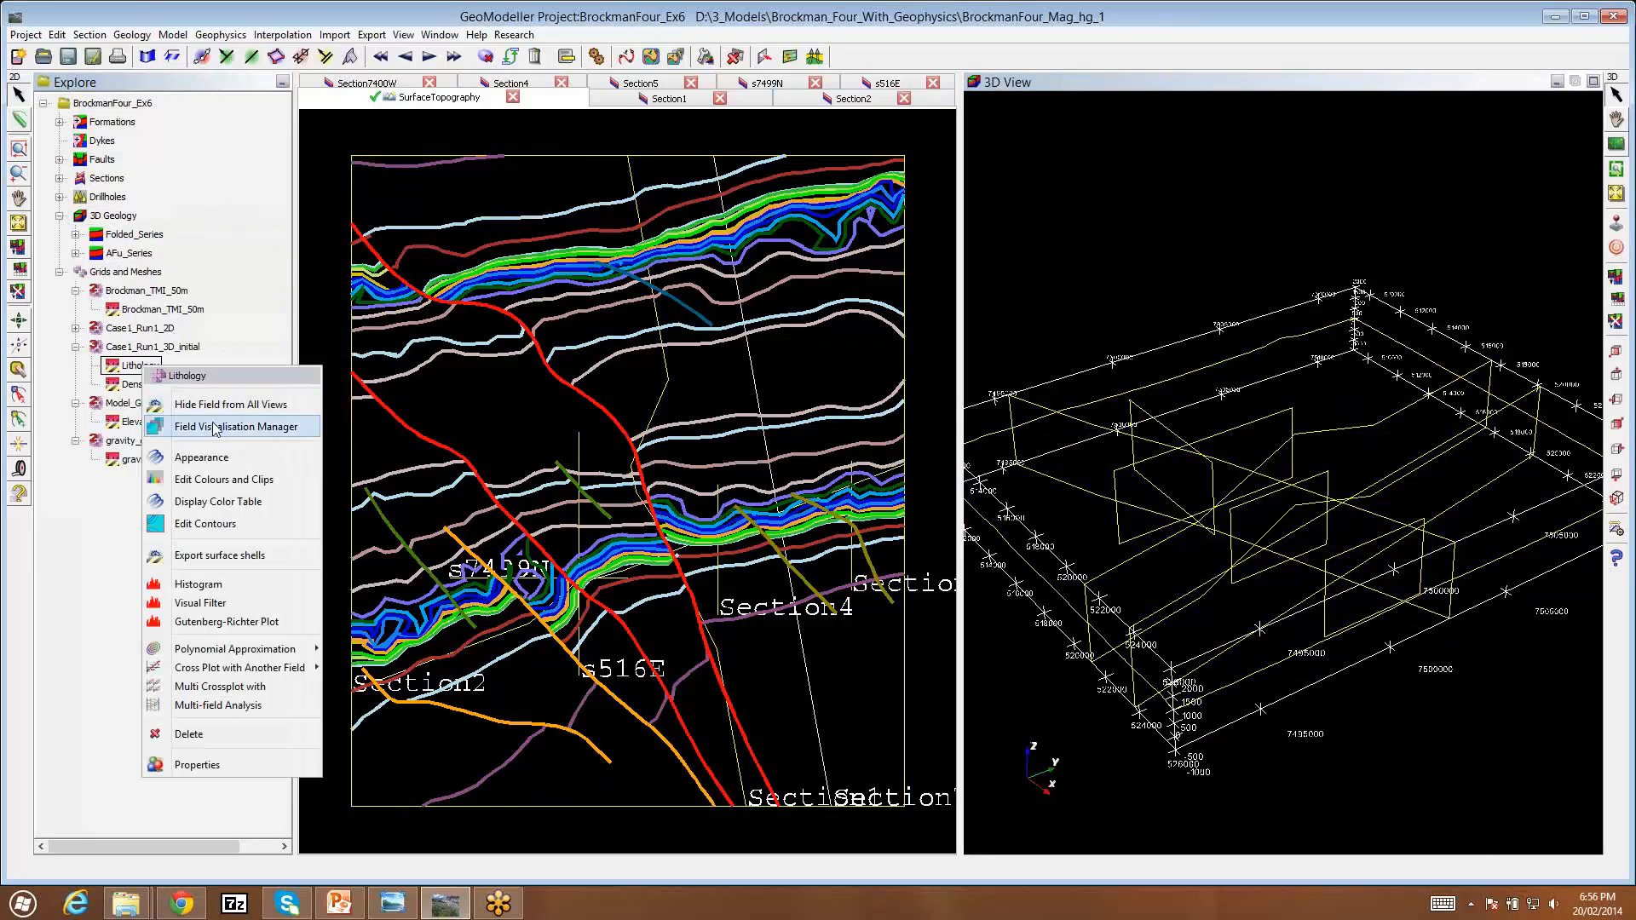
pyautogui.click(218, 428)
pyautogui.click(489, 203)
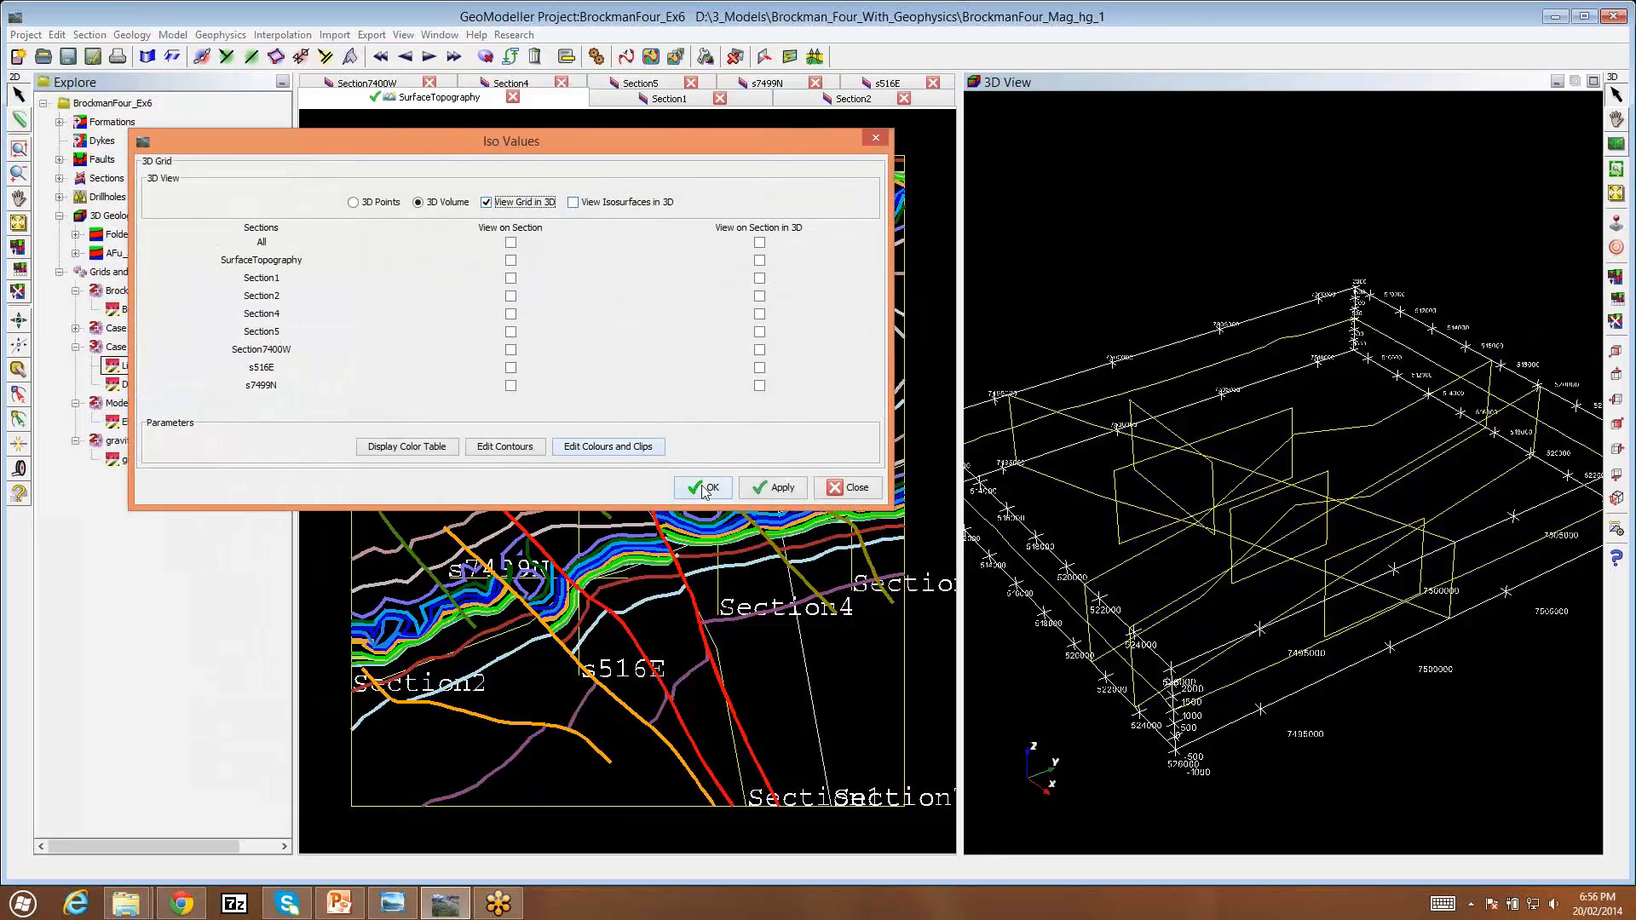
pyautogui.click(705, 490)
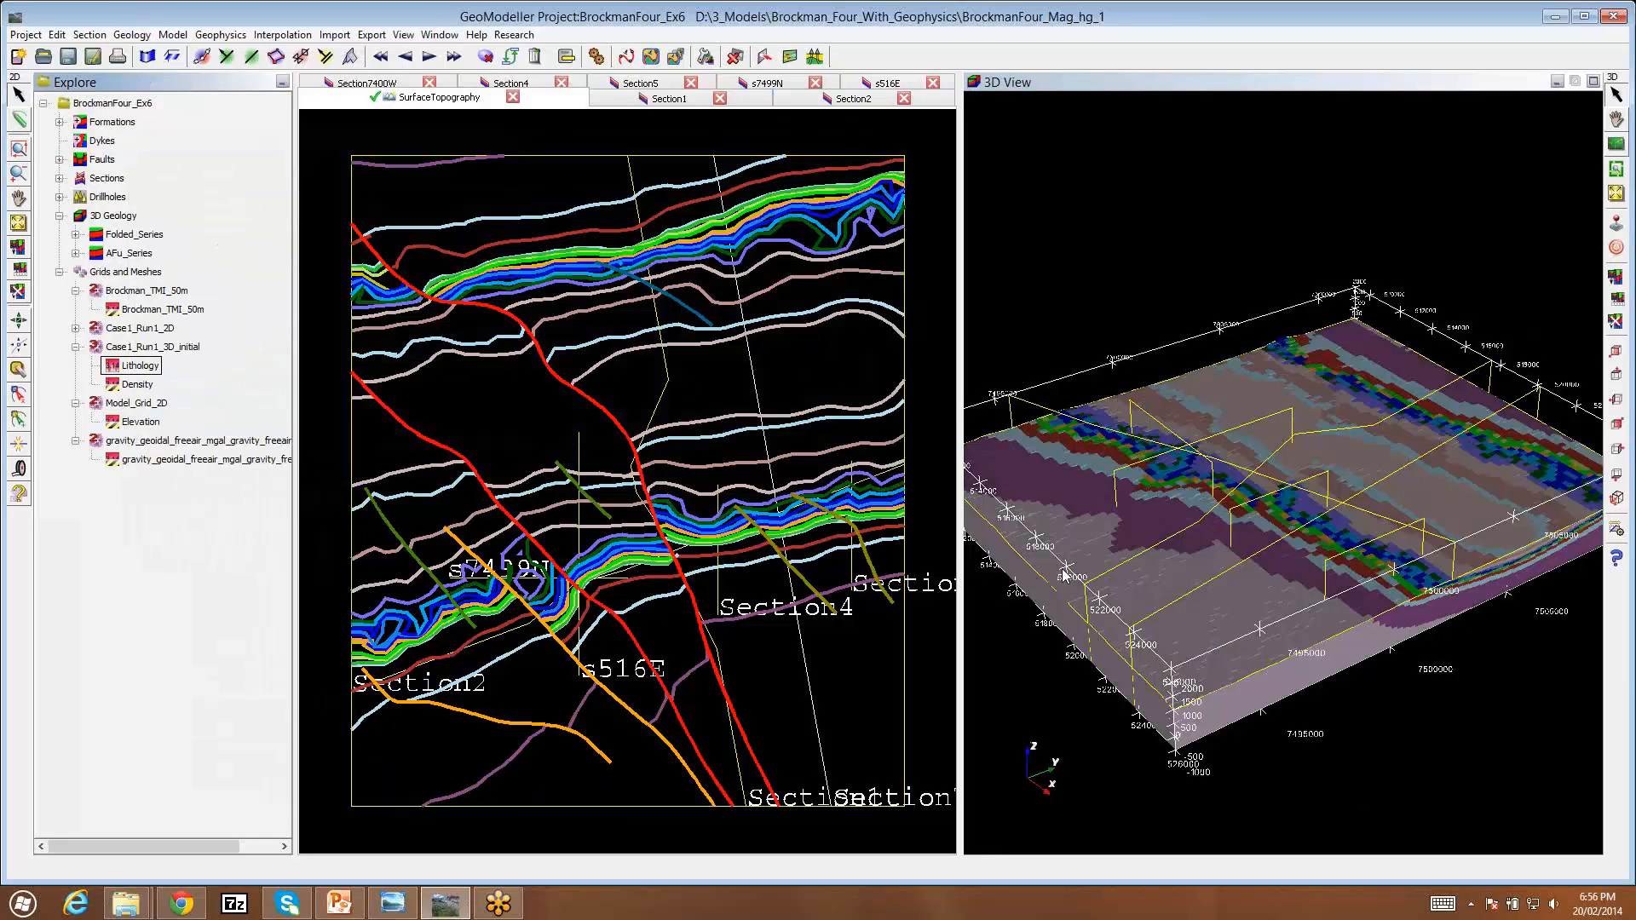
# Step: Examine the voxelised lithology up close from several angles in an enlarged 3D view, and restore the split layout
pyautogui.moveTo(1091, 534); pyautogui.dragTo(1205, 146)
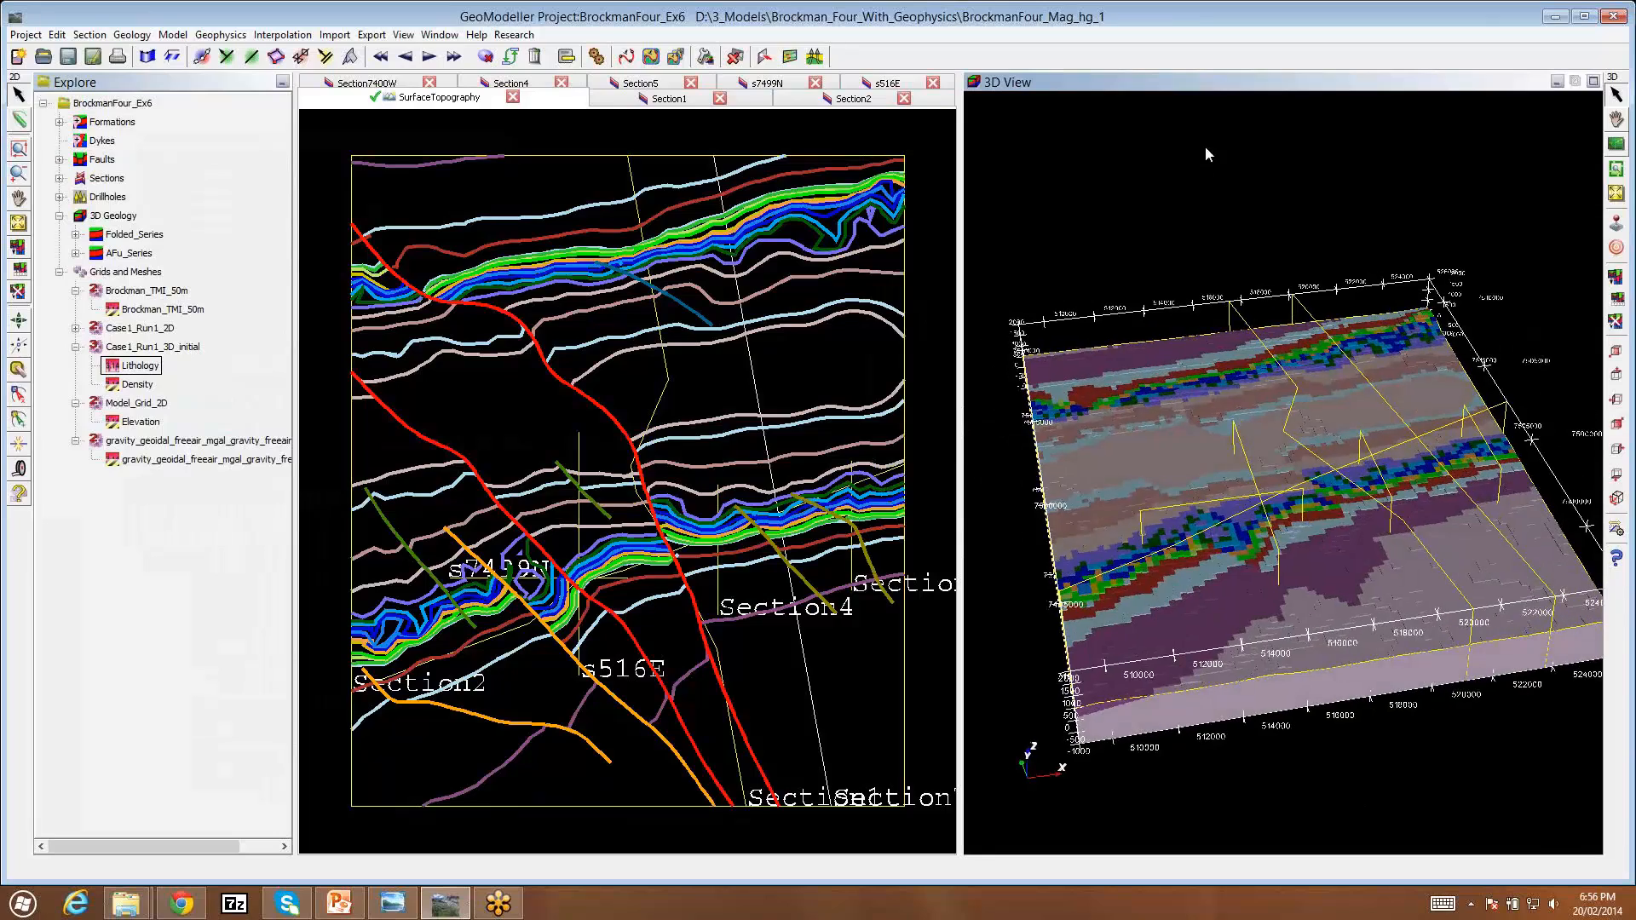
pyautogui.doubleClick(1215, 82)
pyautogui.moveTo(794, 411); pyautogui.dragTo(654, 395)
pyautogui.scroll(3, 689, 398)
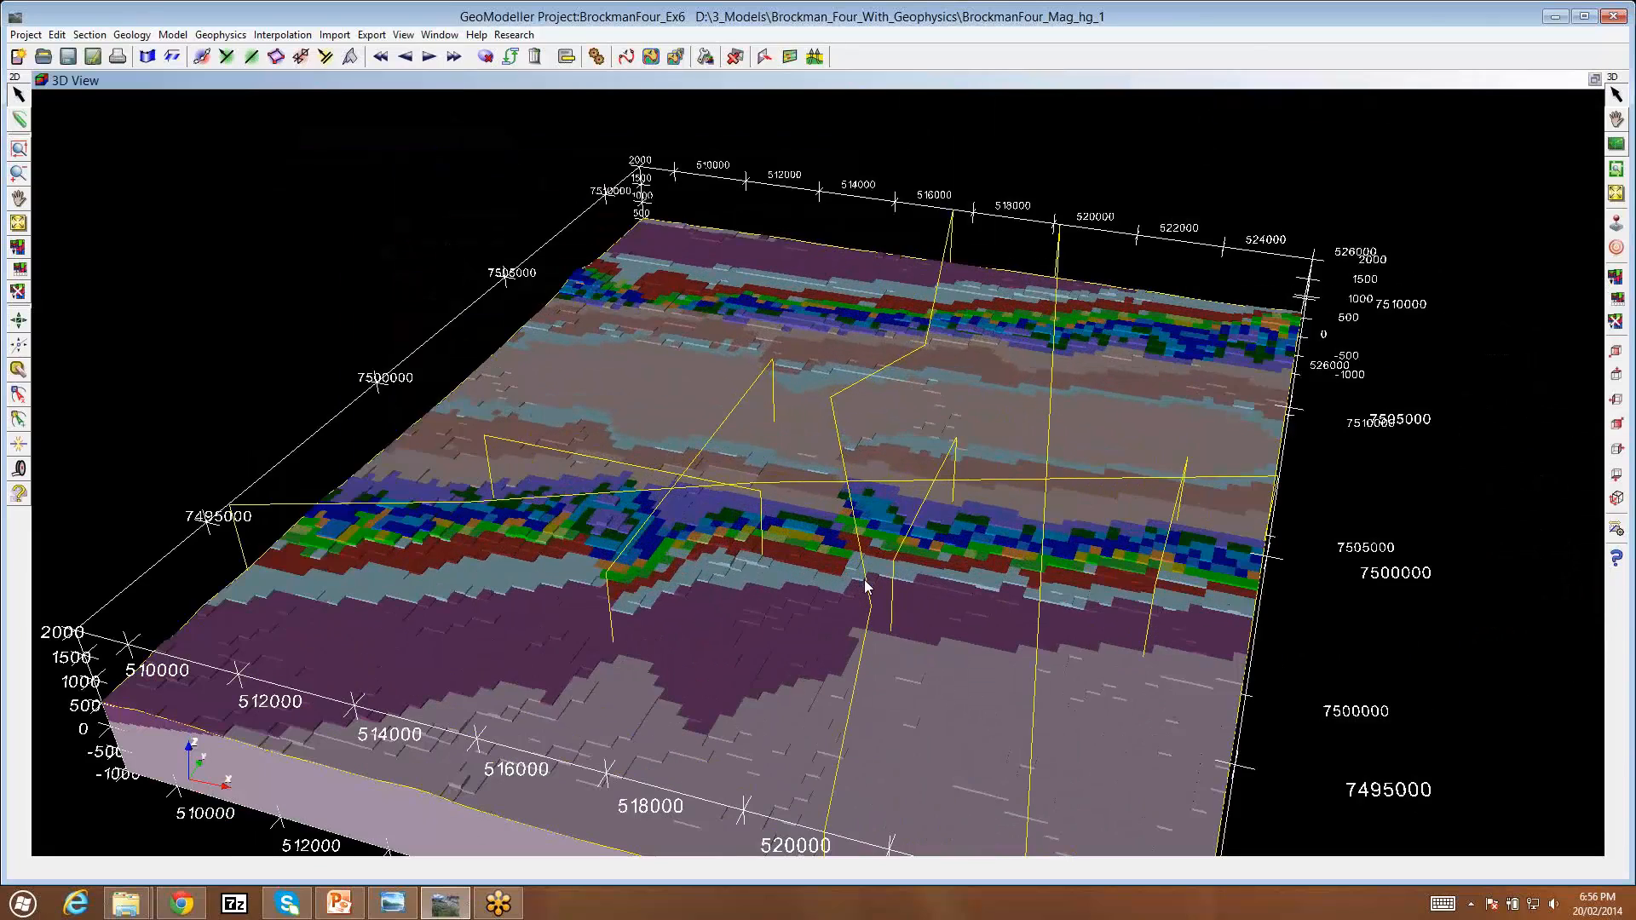
pyautogui.moveTo(863, 582); pyautogui.dragTo(898, 663)
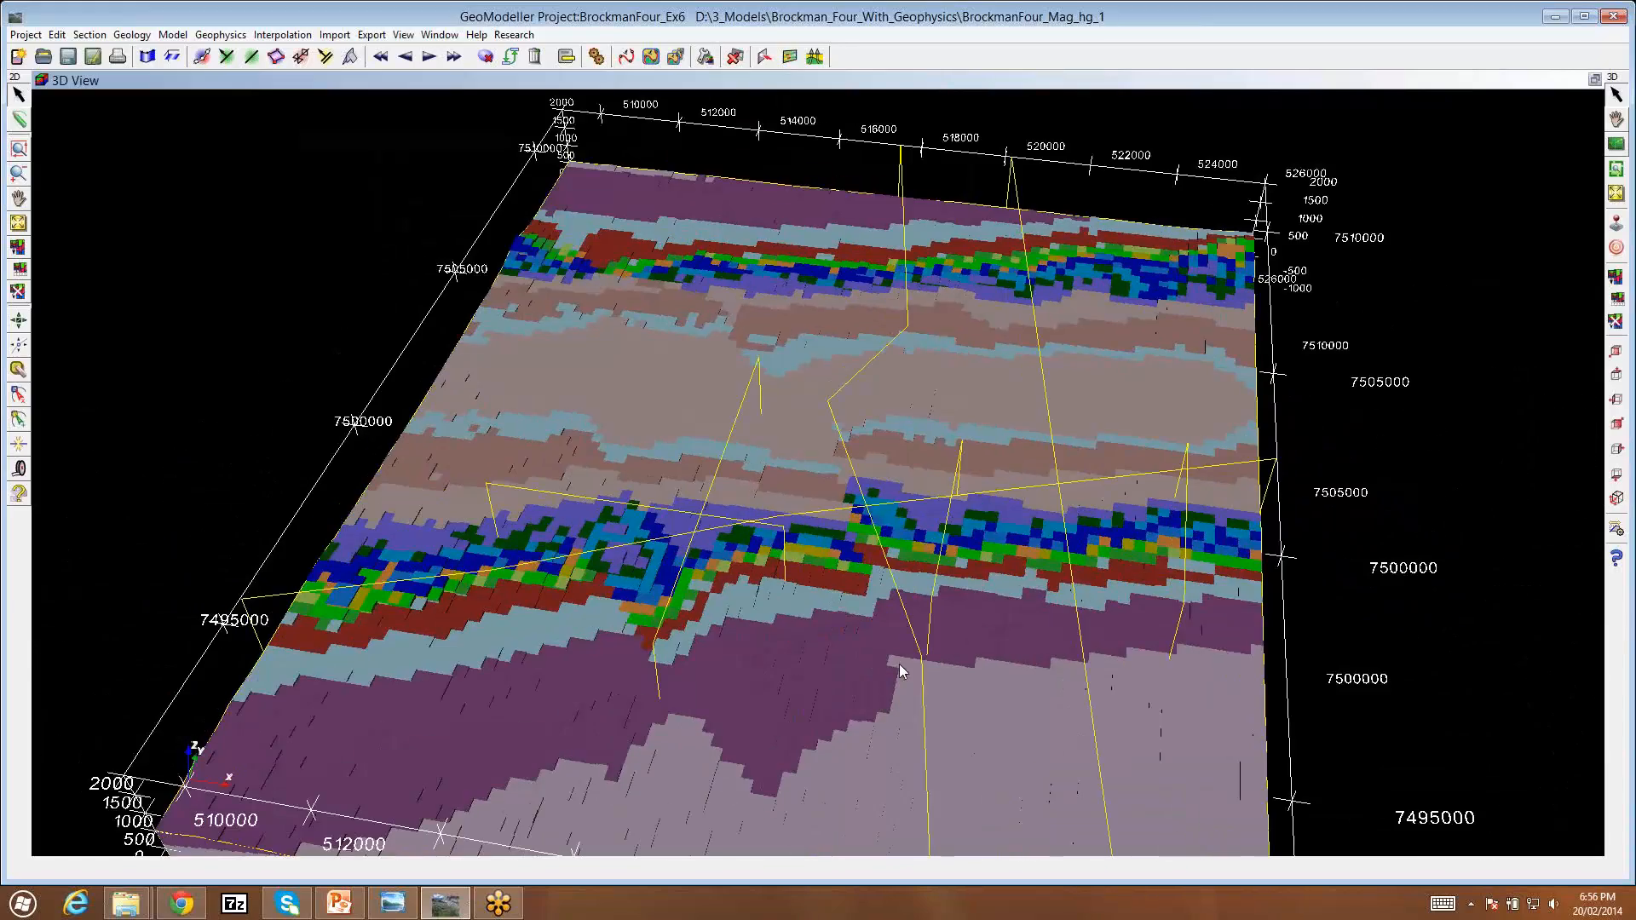
pyautogui.doubleClick(878, 82)
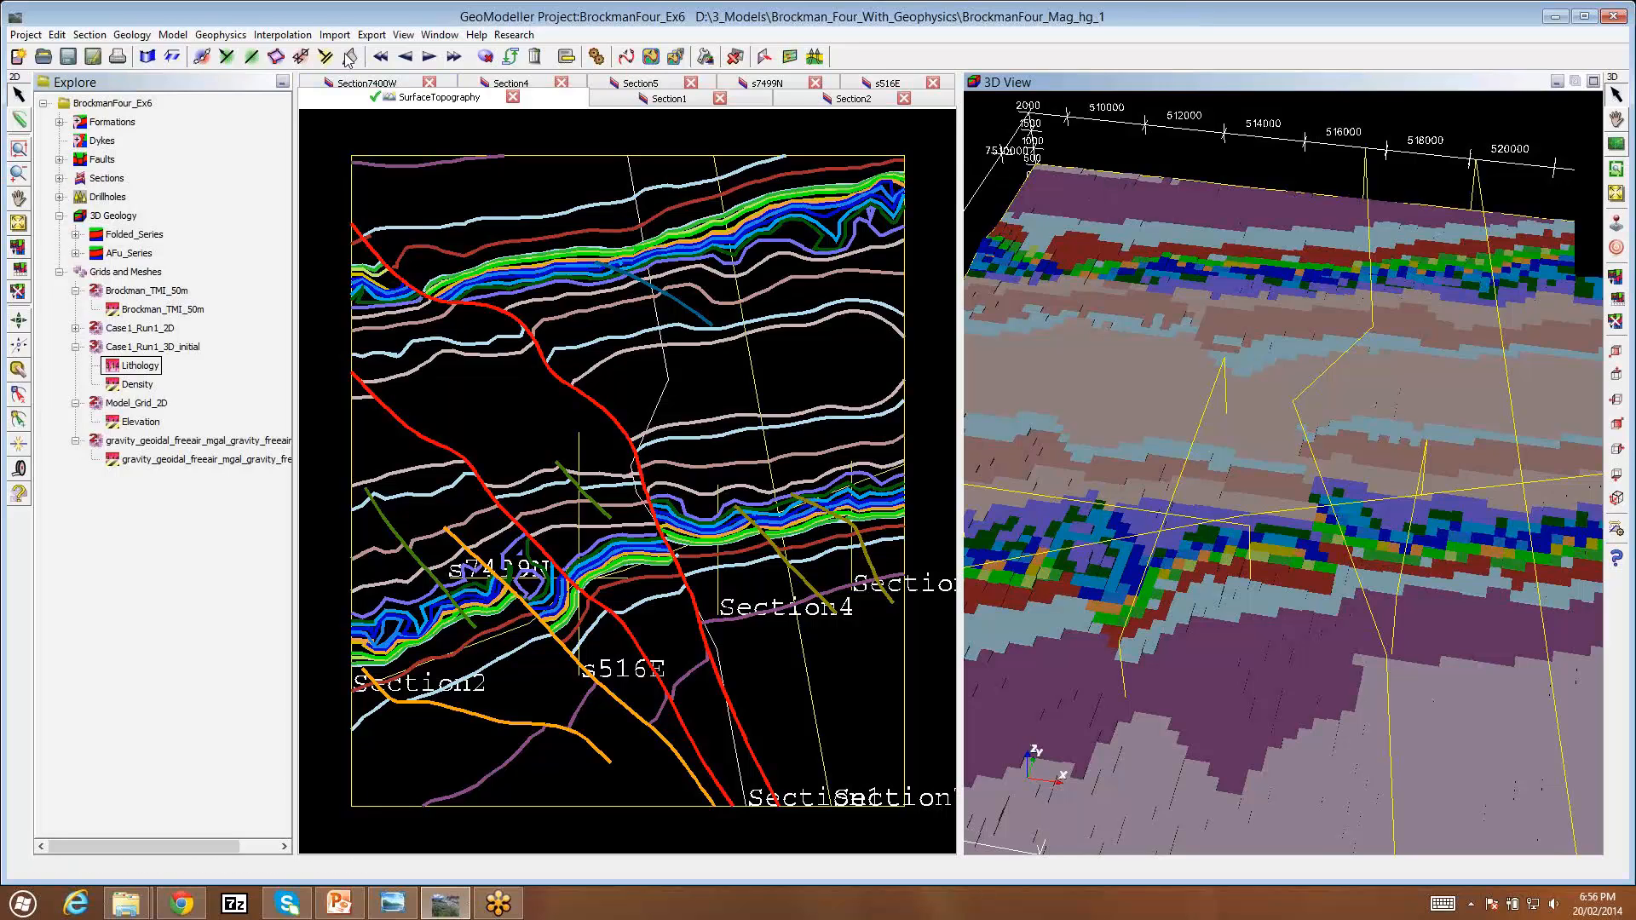
# Step: Review the formations' physical properties for gravity, magnetic, thermal and seismic modelling
pyautogui.click(224, 35)
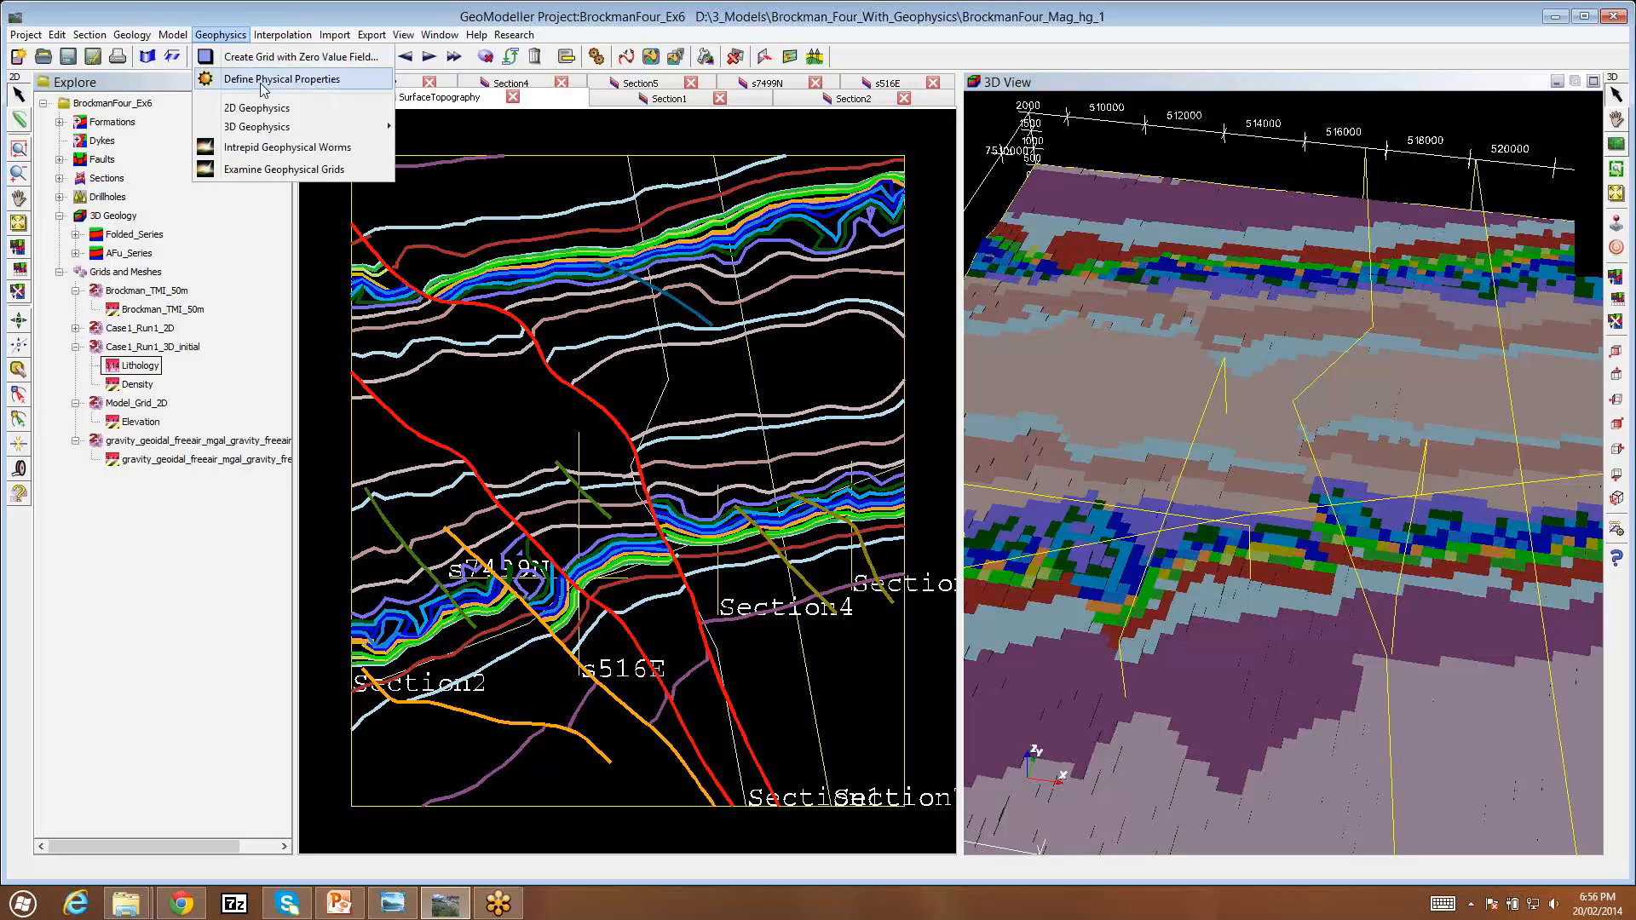
pyautogui.click(281, 79)
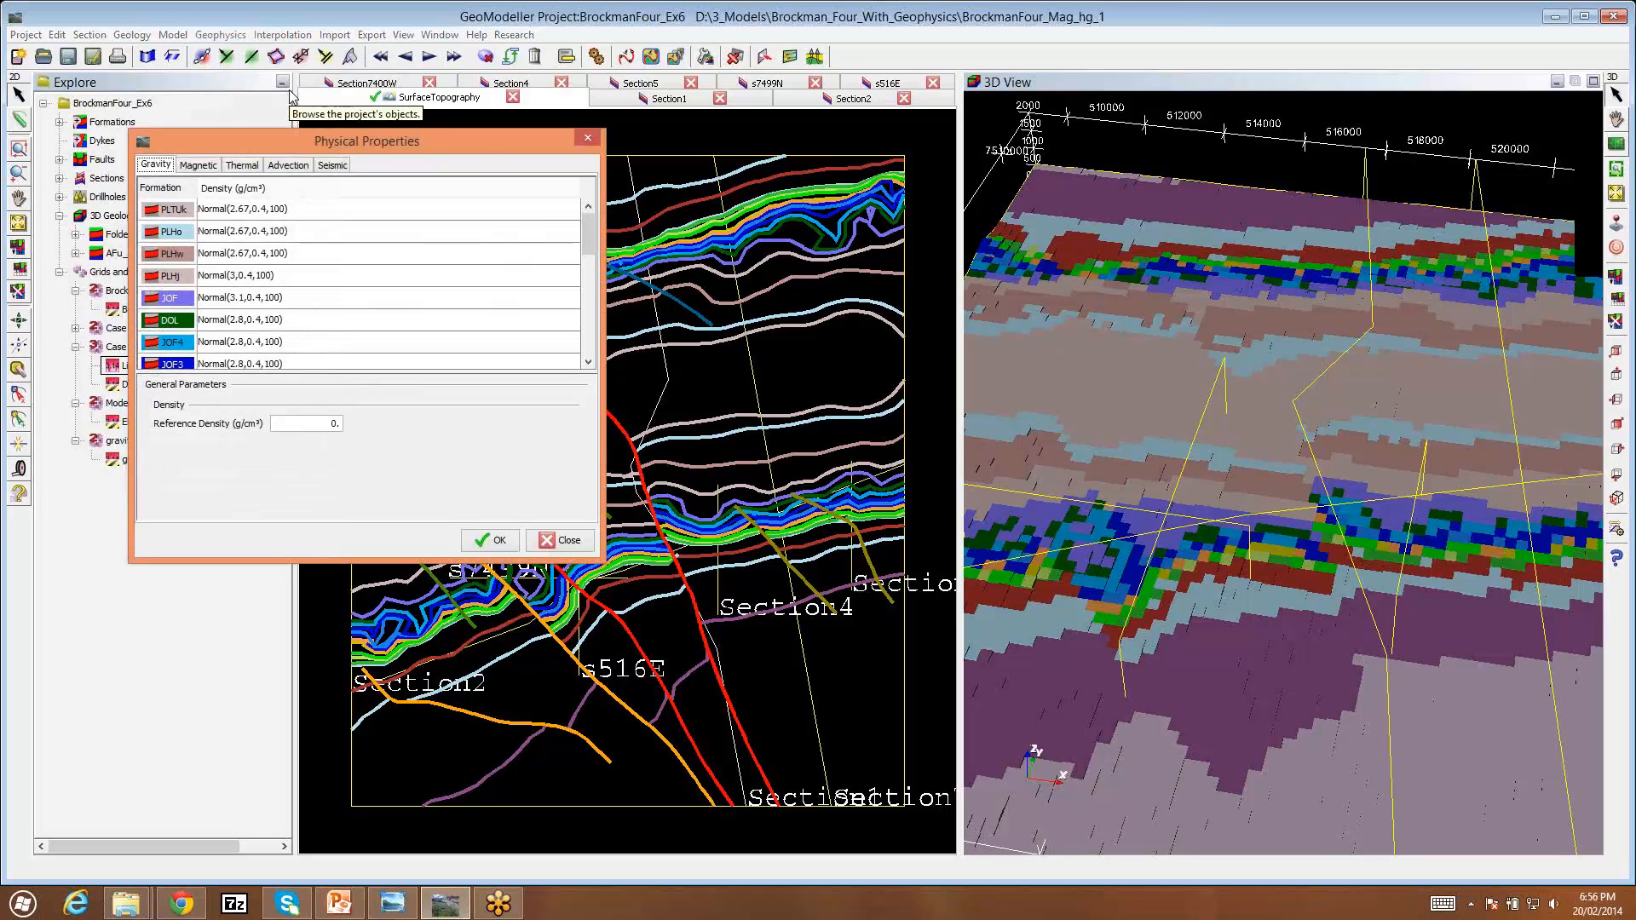
pyautogui.moveTo(429, 150); pyautogui.dragTo(495, 210)
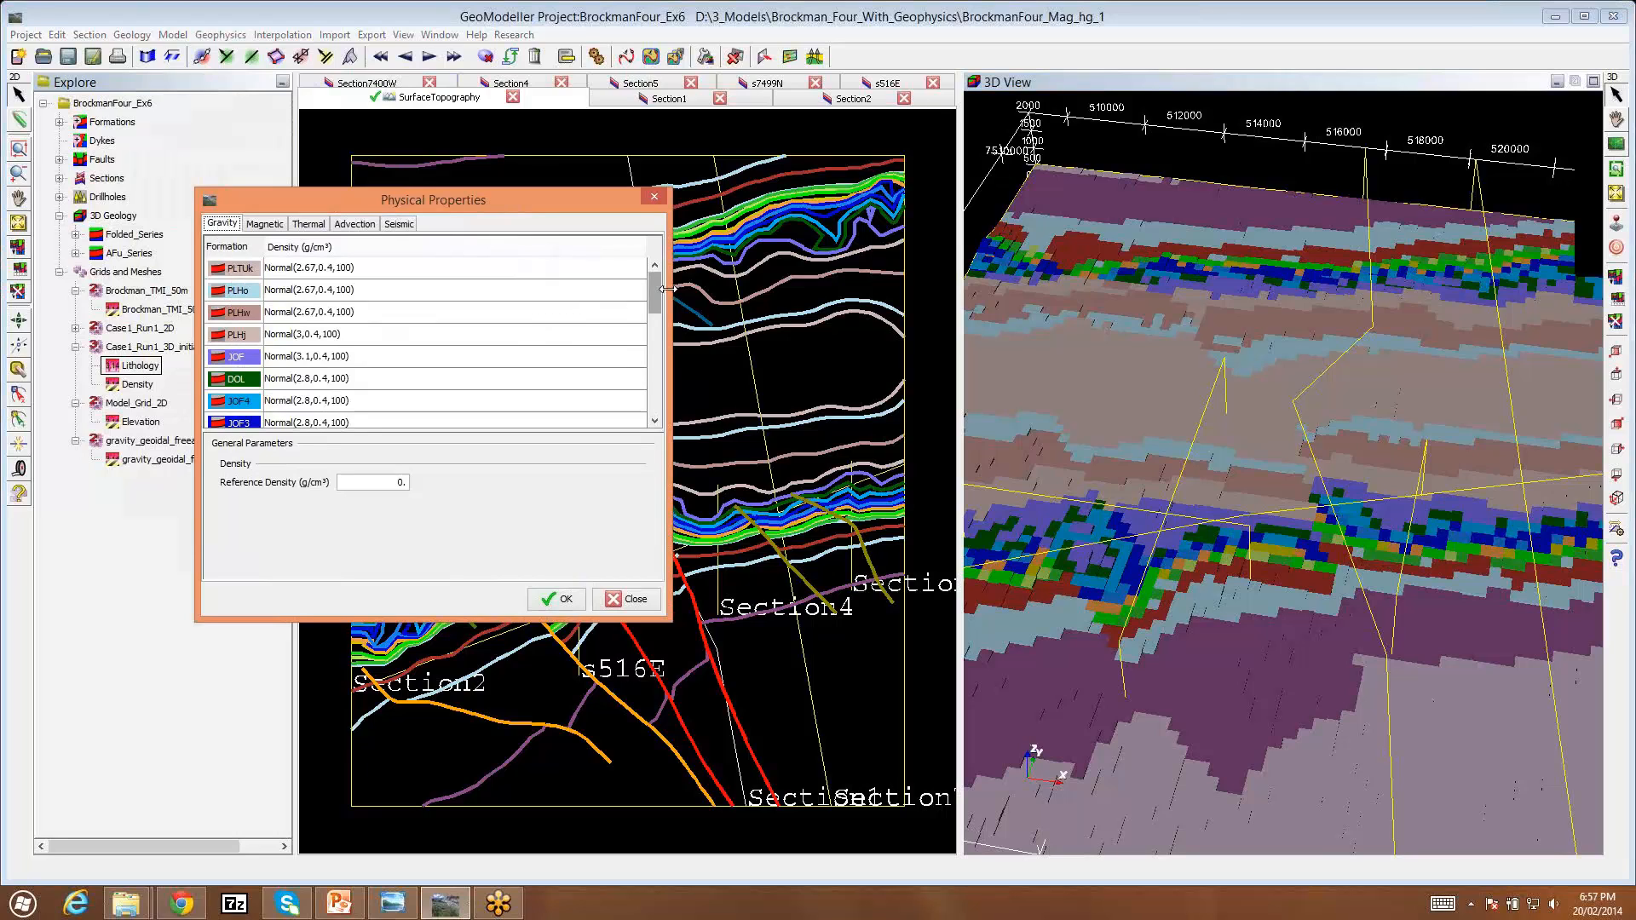
pyautogui.moveTo(657, 303)
pyautogui.mouseDown()
pyautogui.moveTo(662, 407)
pyautogui.moveTo(657, 294)
pyautogui.mouseUp()
pyautogui.click(265, 224)
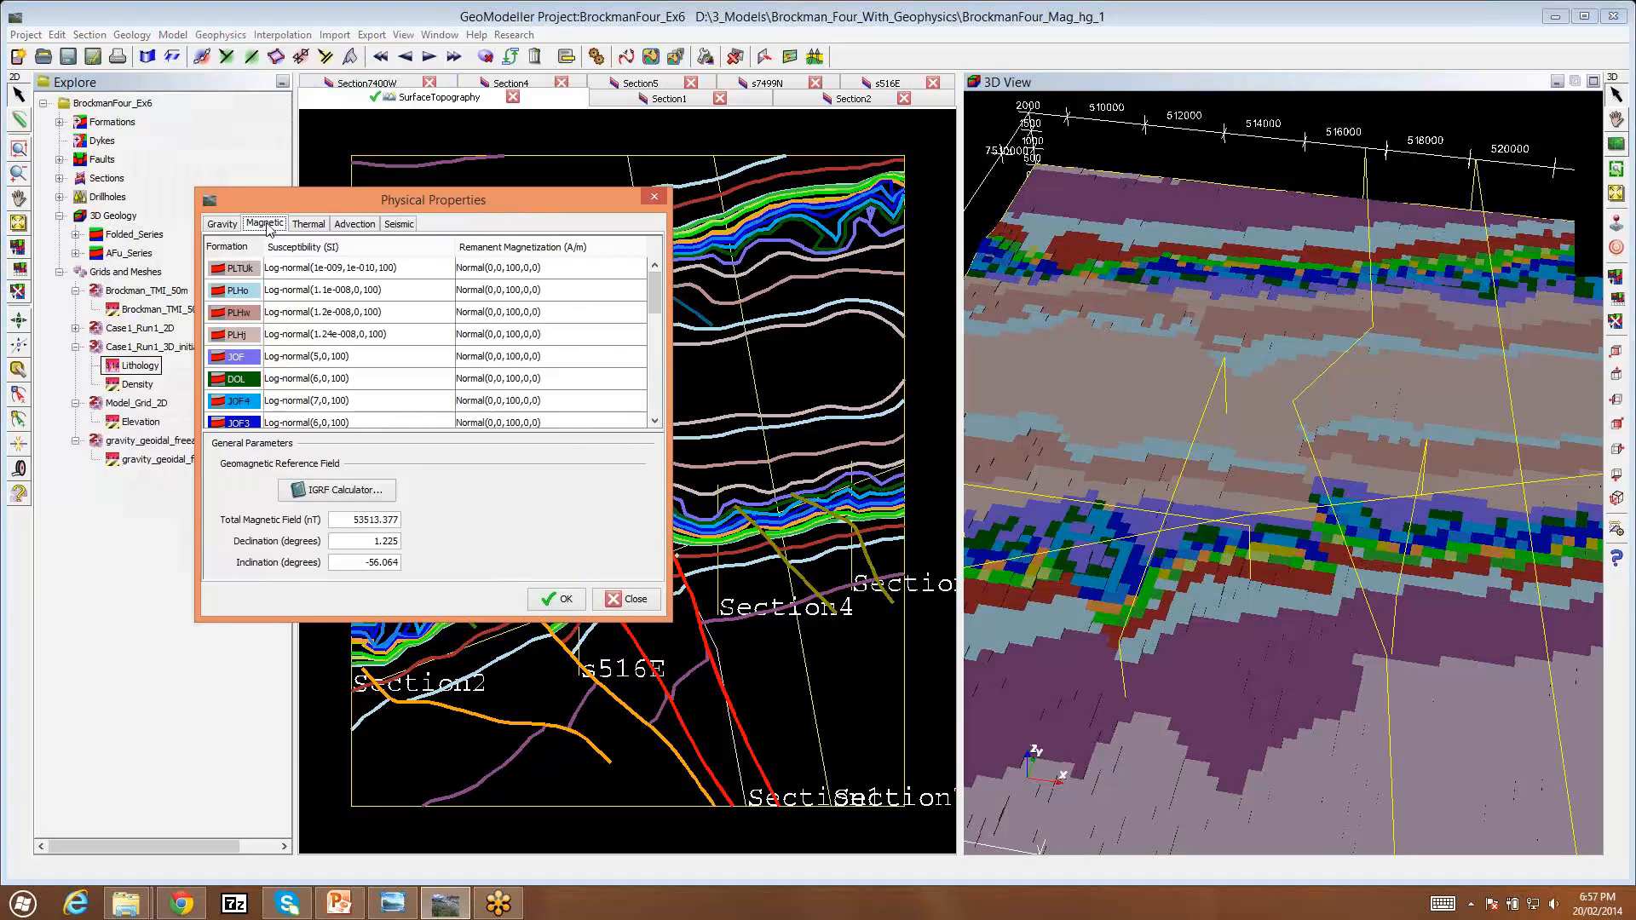
pyautogui.click(314, 225)
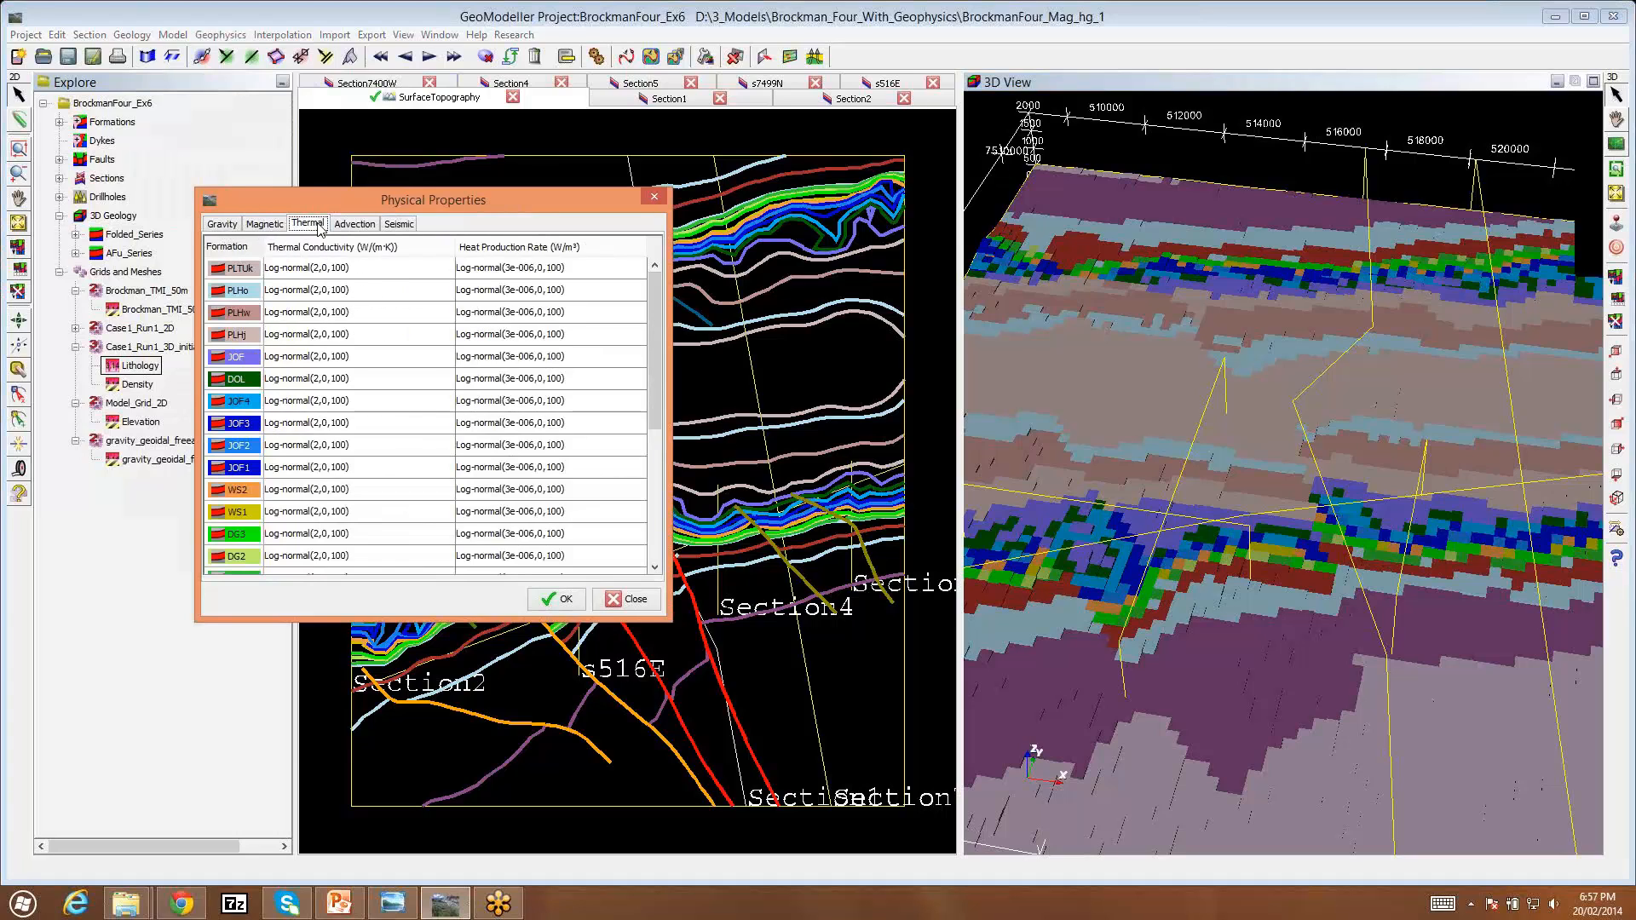
pyautogui.click(401, 225)
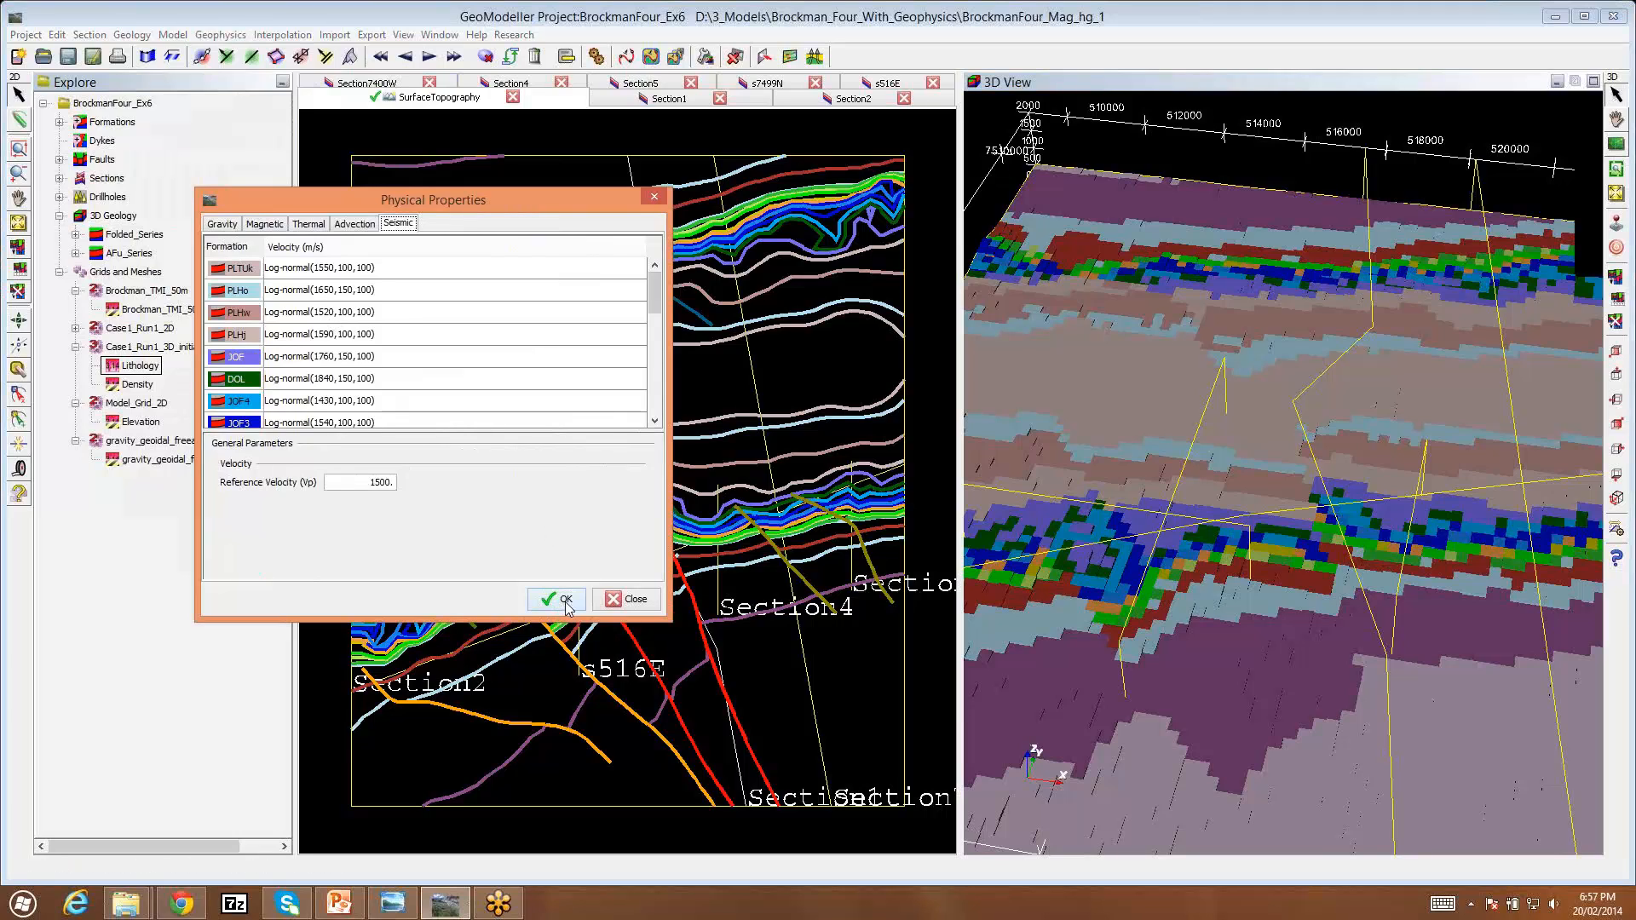
# Step: Review the formations' magnetic properties in an enlarged table, check the IGRF calculator parameters, and close the properties without changes
pyautogui.click(265, 225)
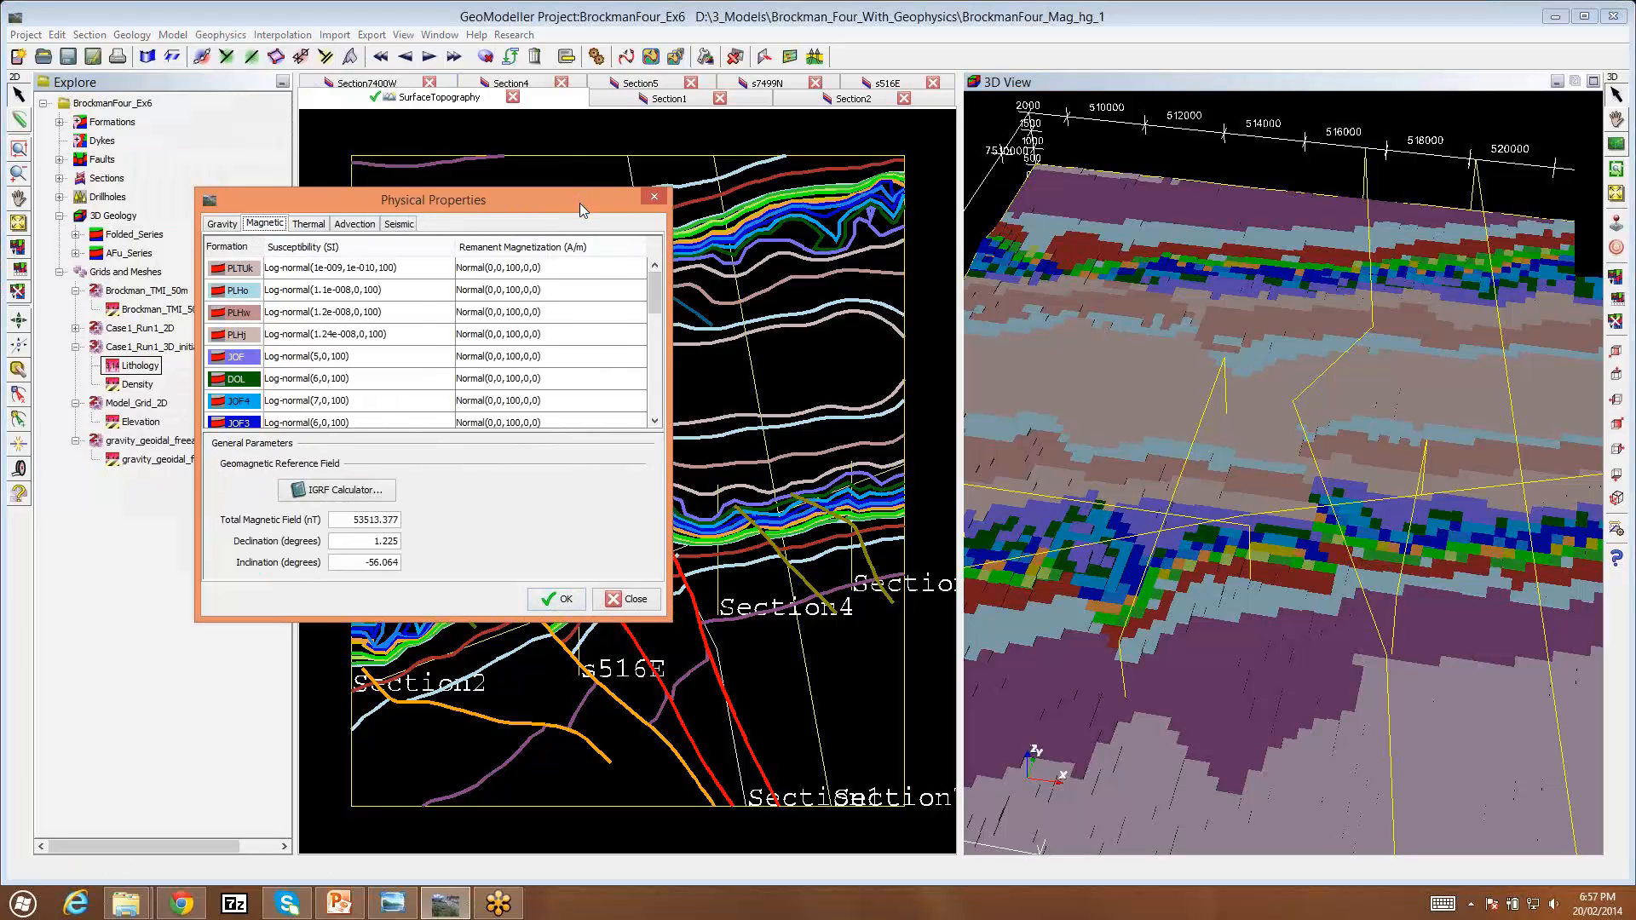
pyautogui.moveTo(580, 209); pyautogui.dragTo(565, 153)
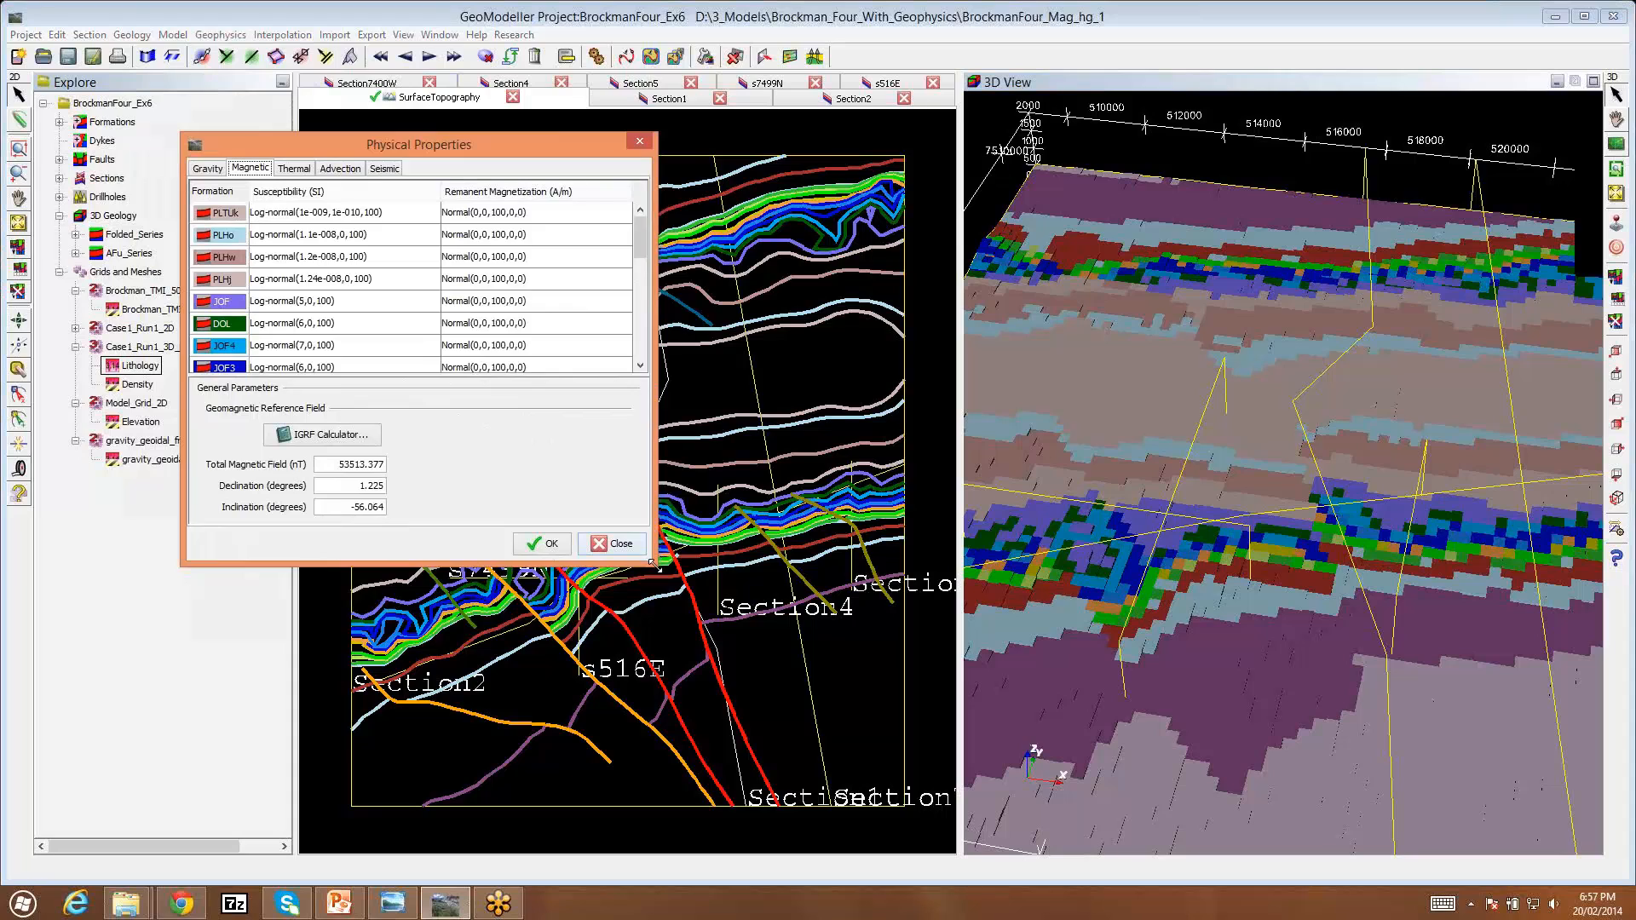
pyautogui.moveTo(651, 562); pyautogui.dragTo(776, 699)
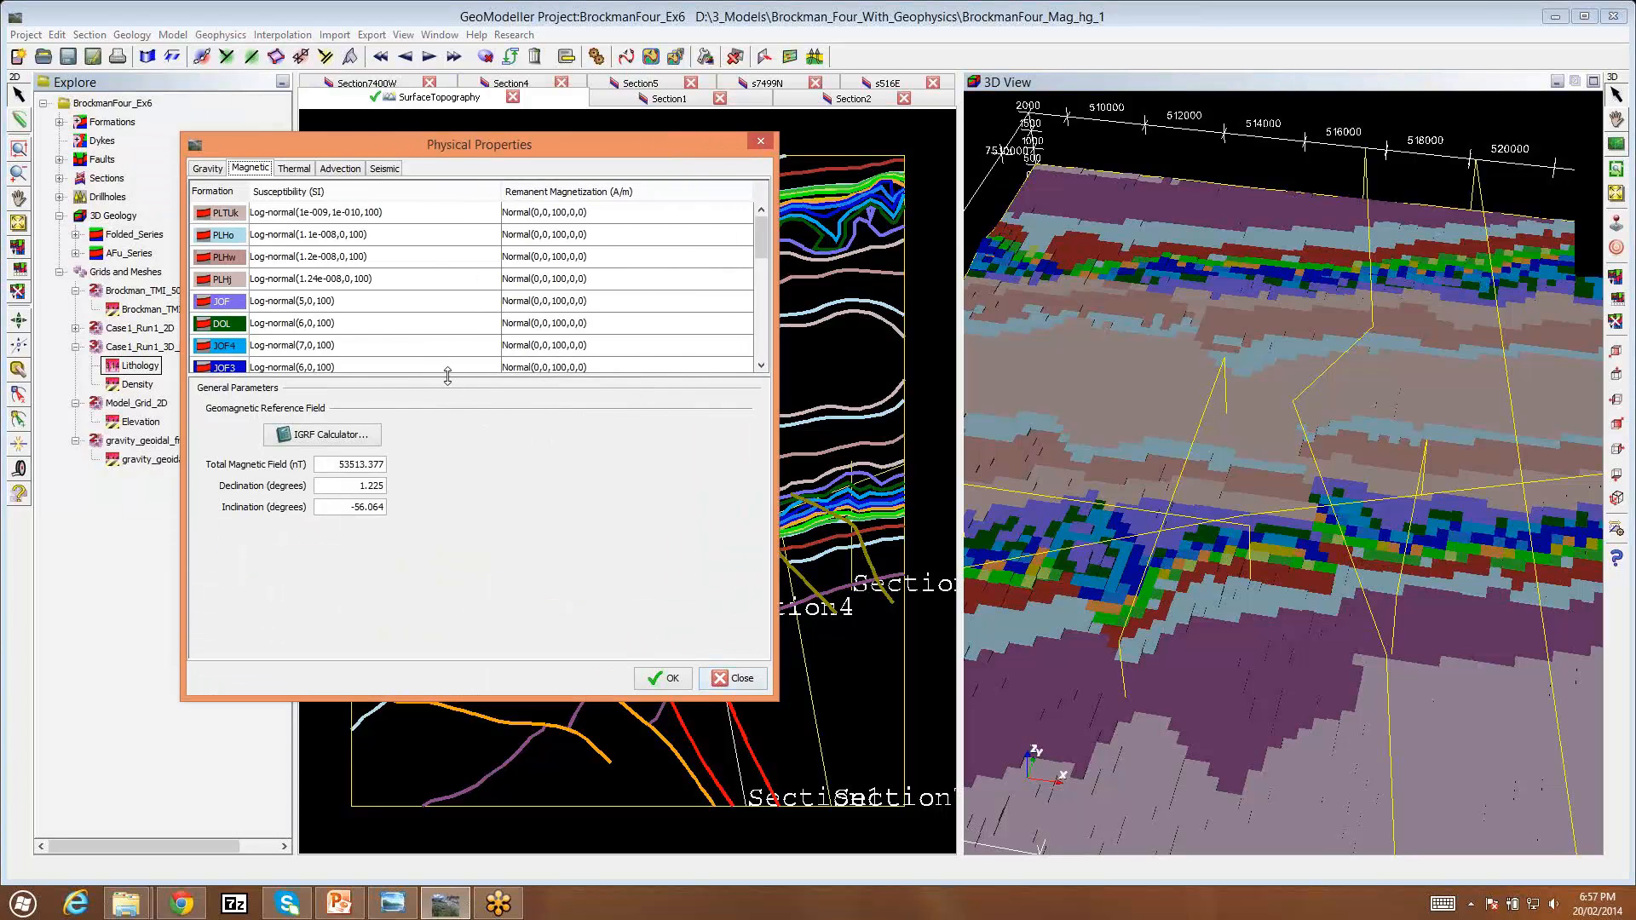
pyautogui.moveTo(447, 376); pyautogui.dragTo(449, 510)
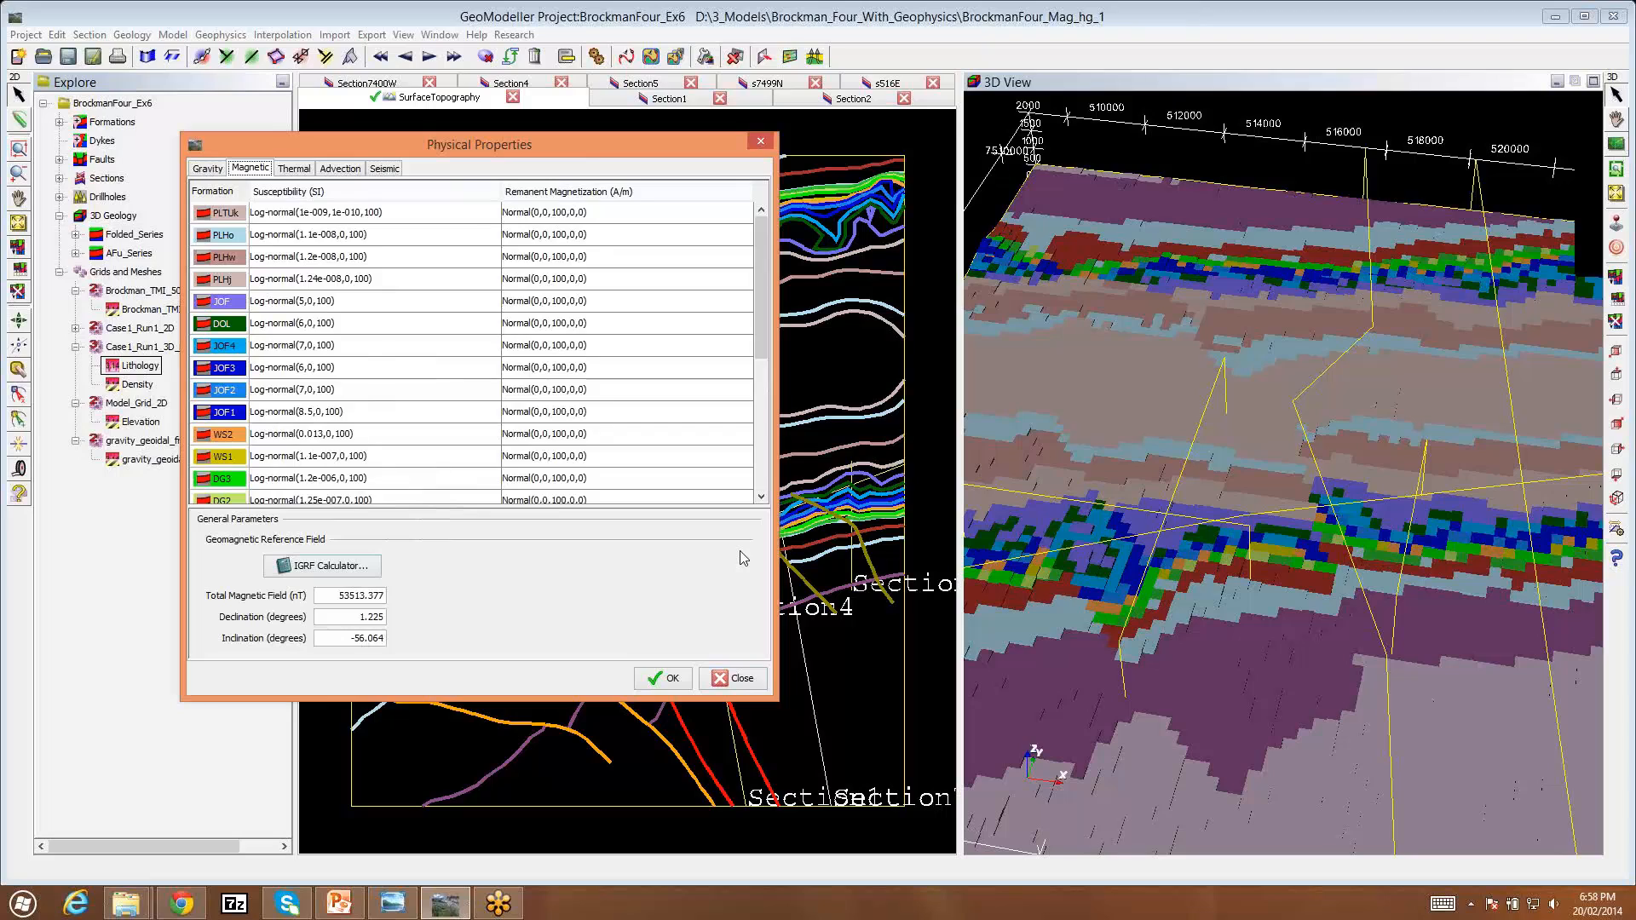
pyautogui.click(343, 572)
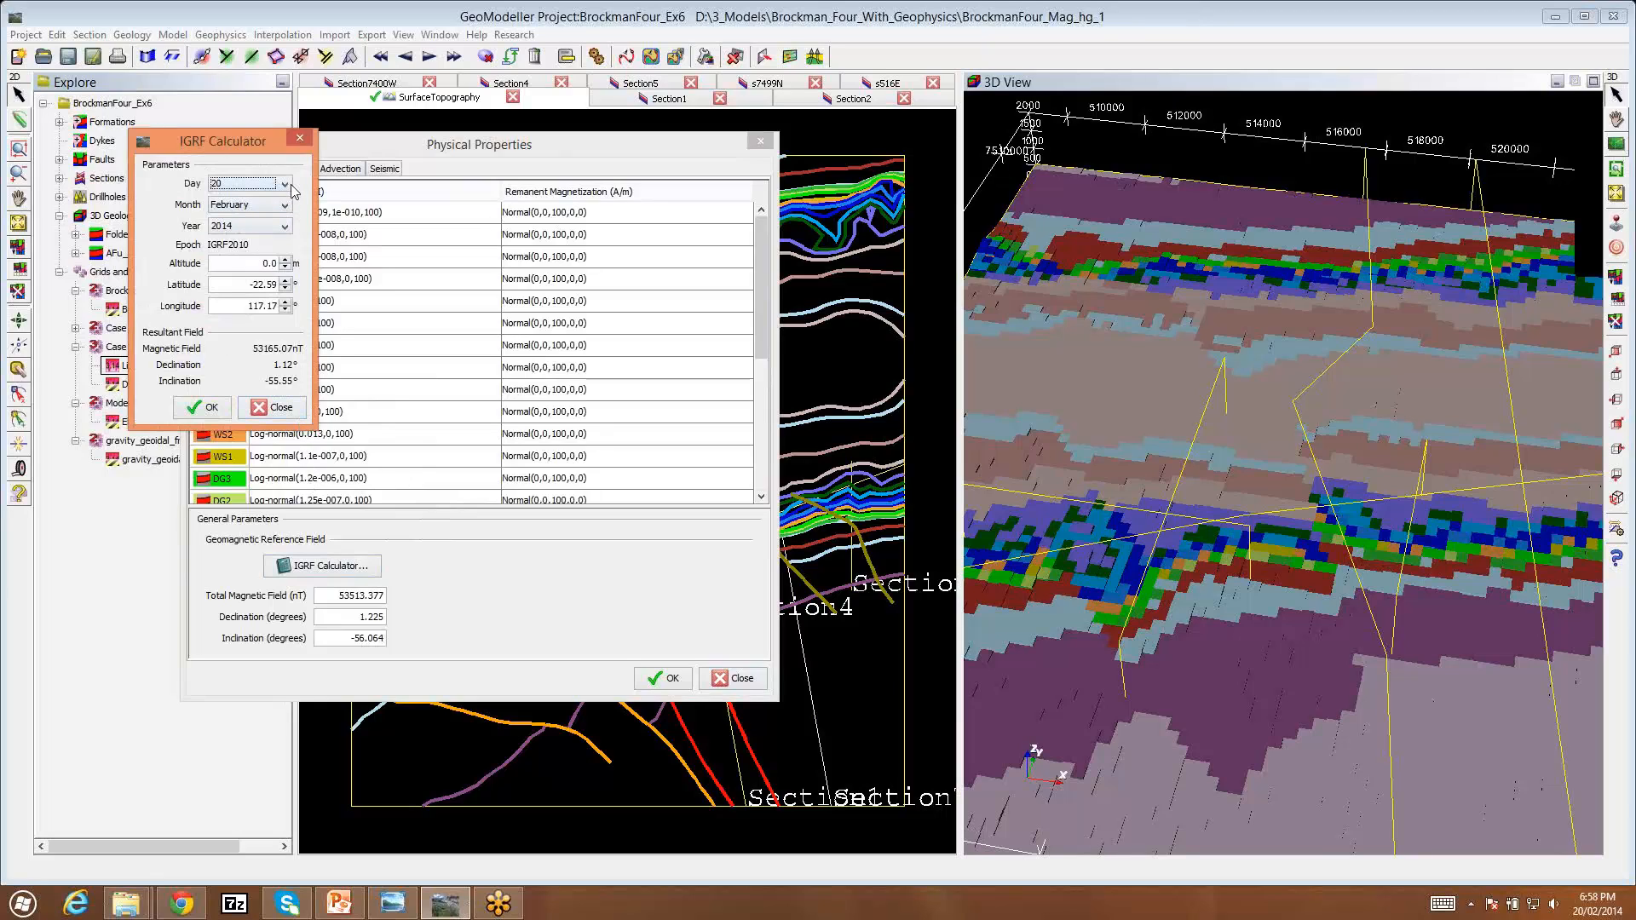
pyautogui.click(299, 137)
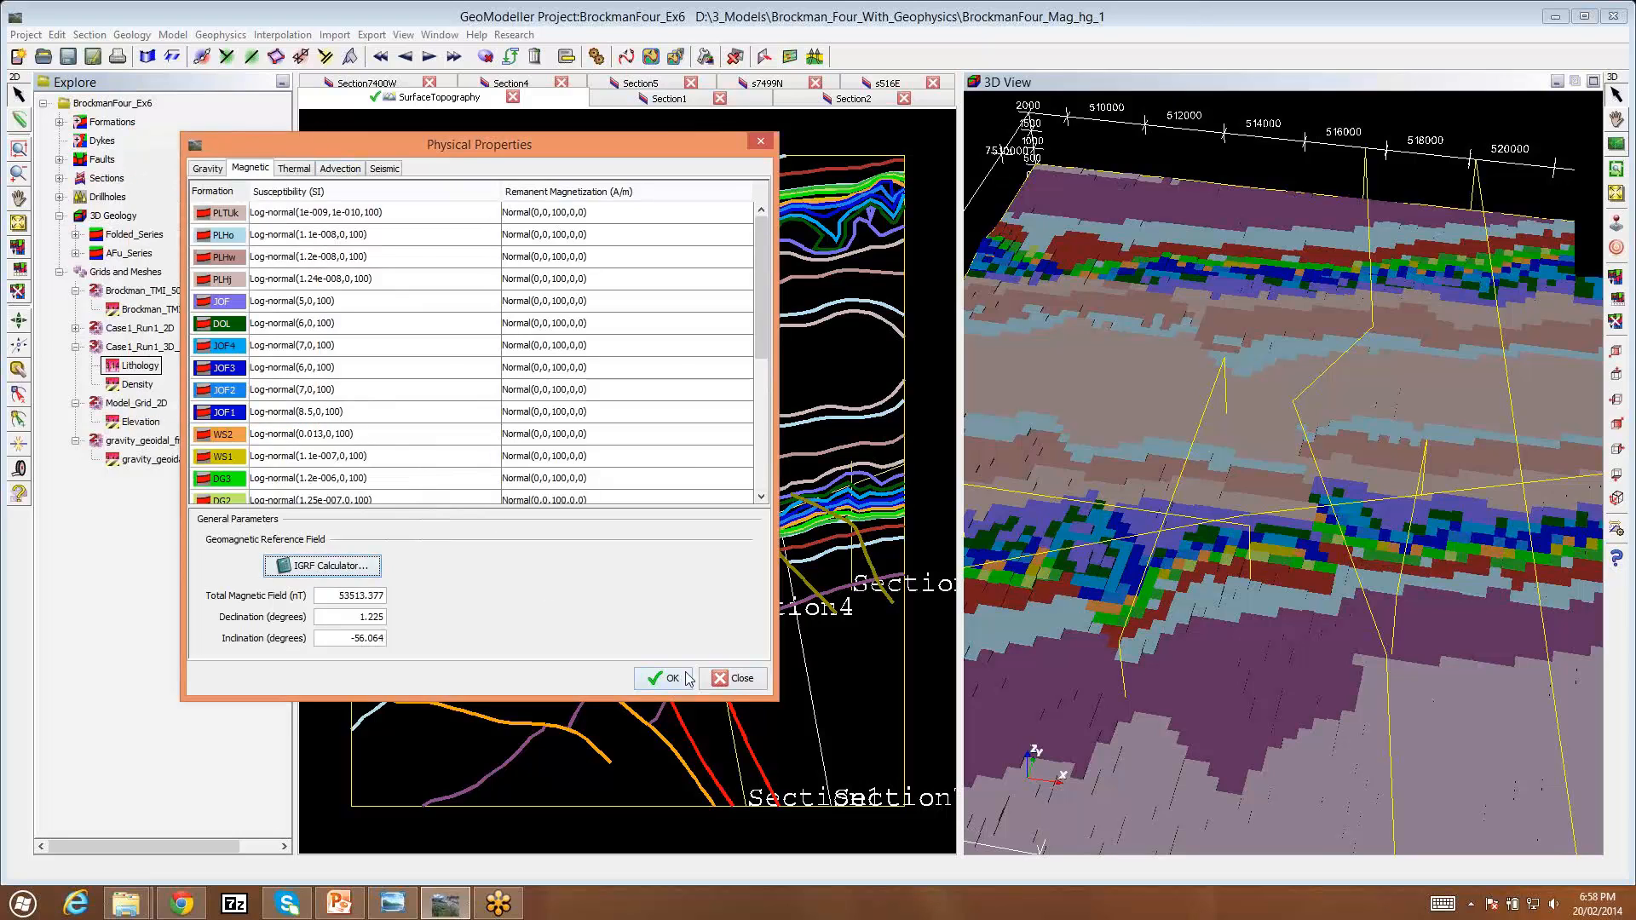
pyautogui.click(738, 679)
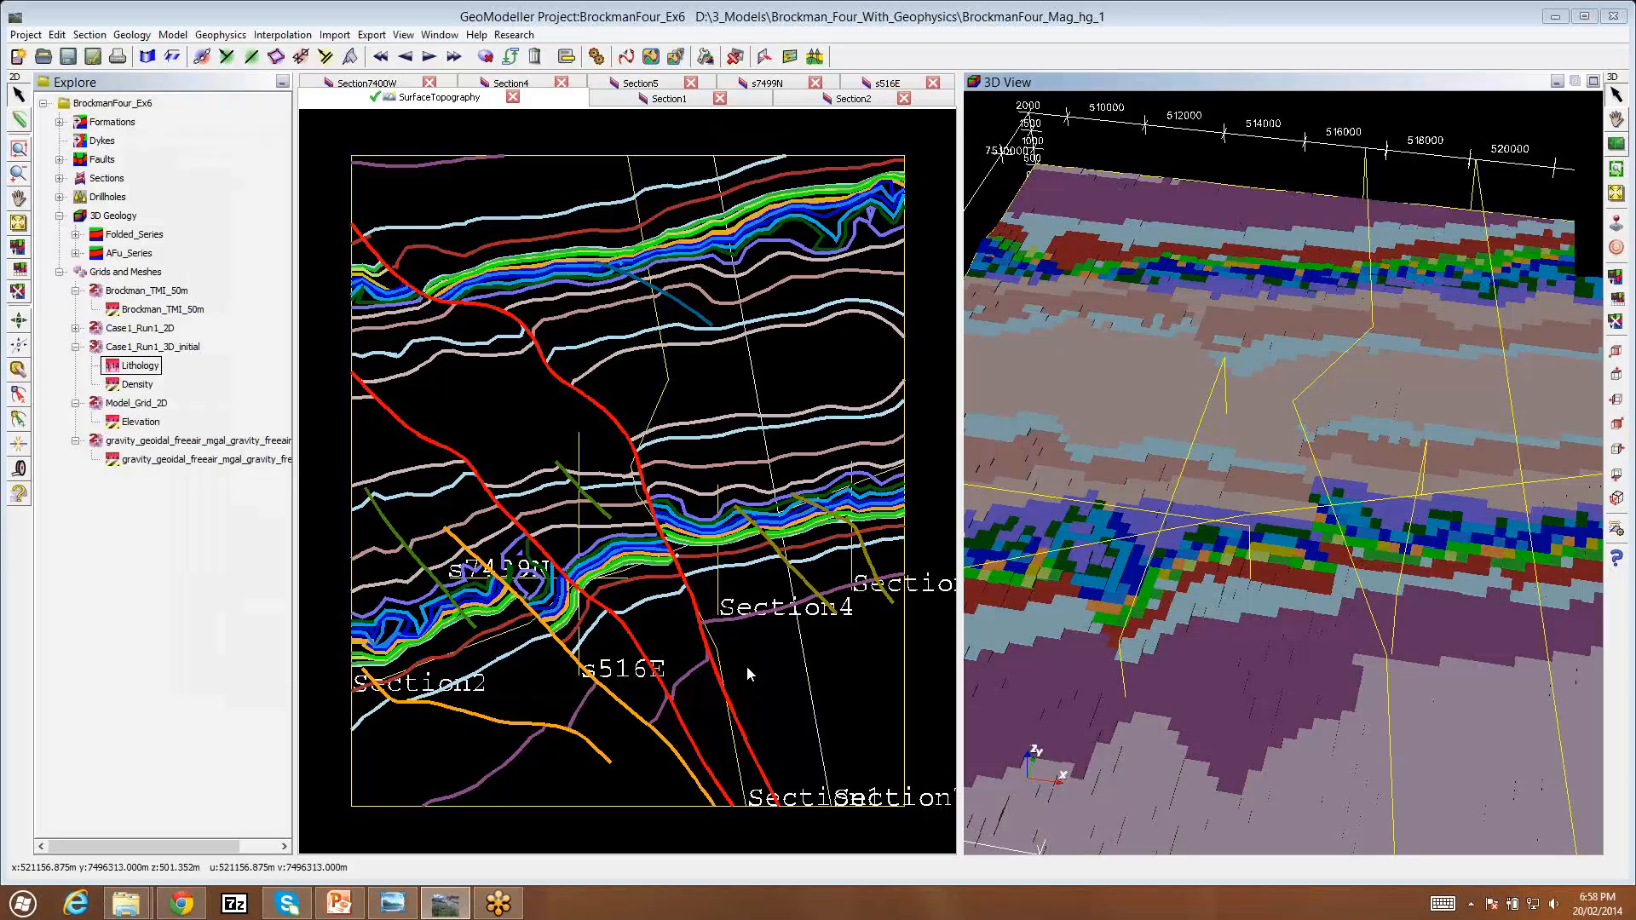
# Step: Open the 2D Geophysics computation and enable the magnetic calculation for Section1
pyautogui.click(224, 36)
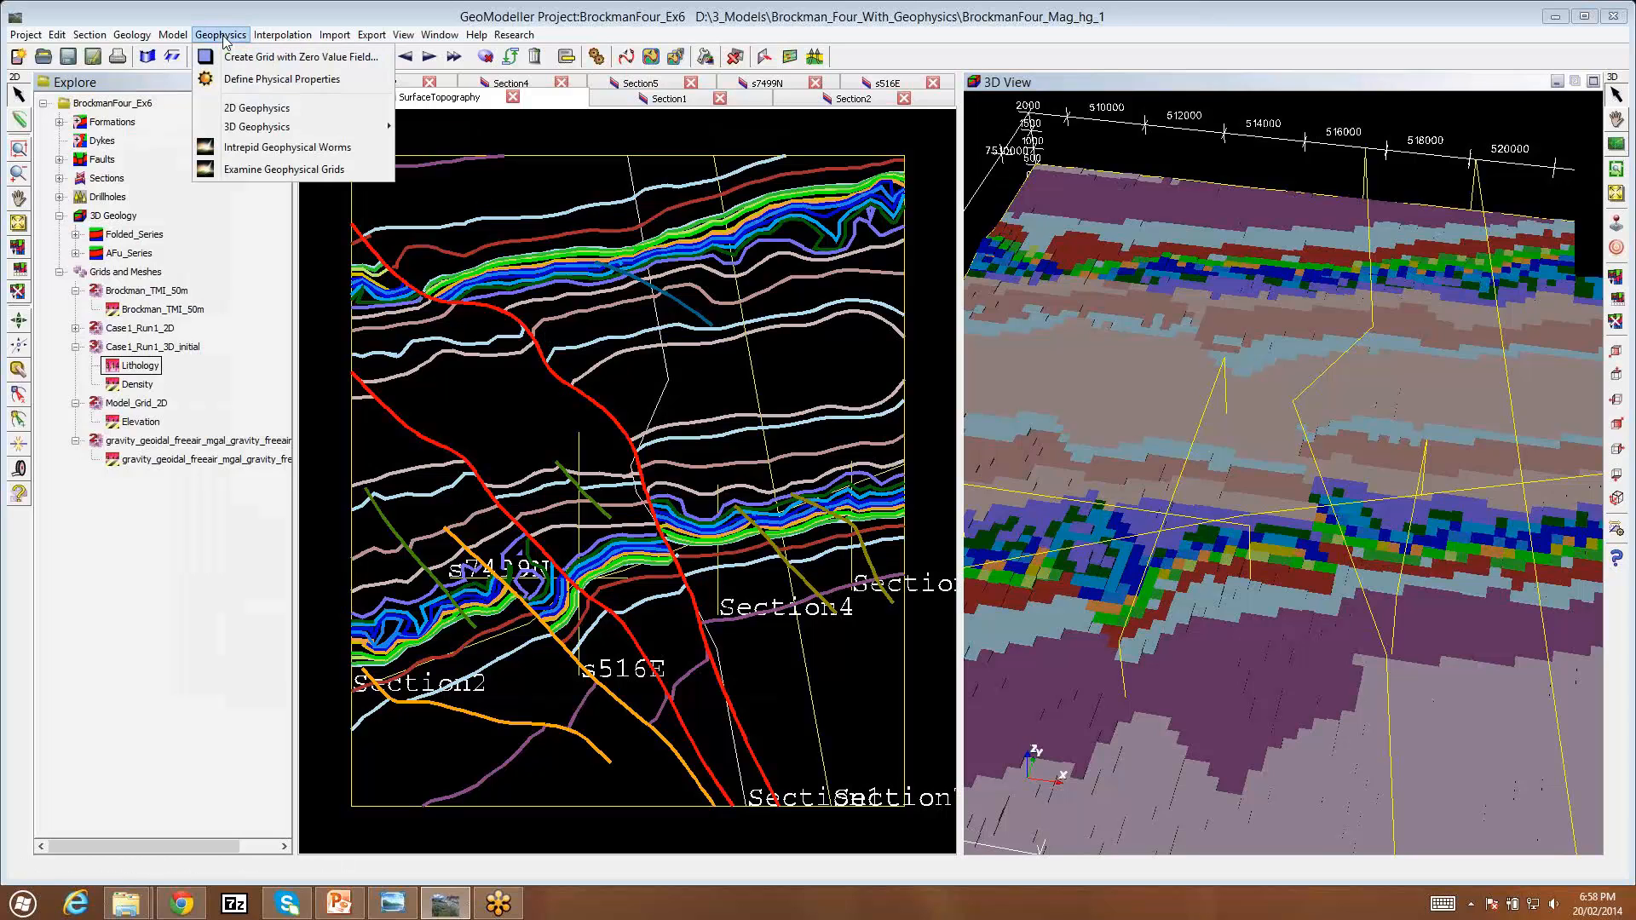
pyautogui.click(252, 110)
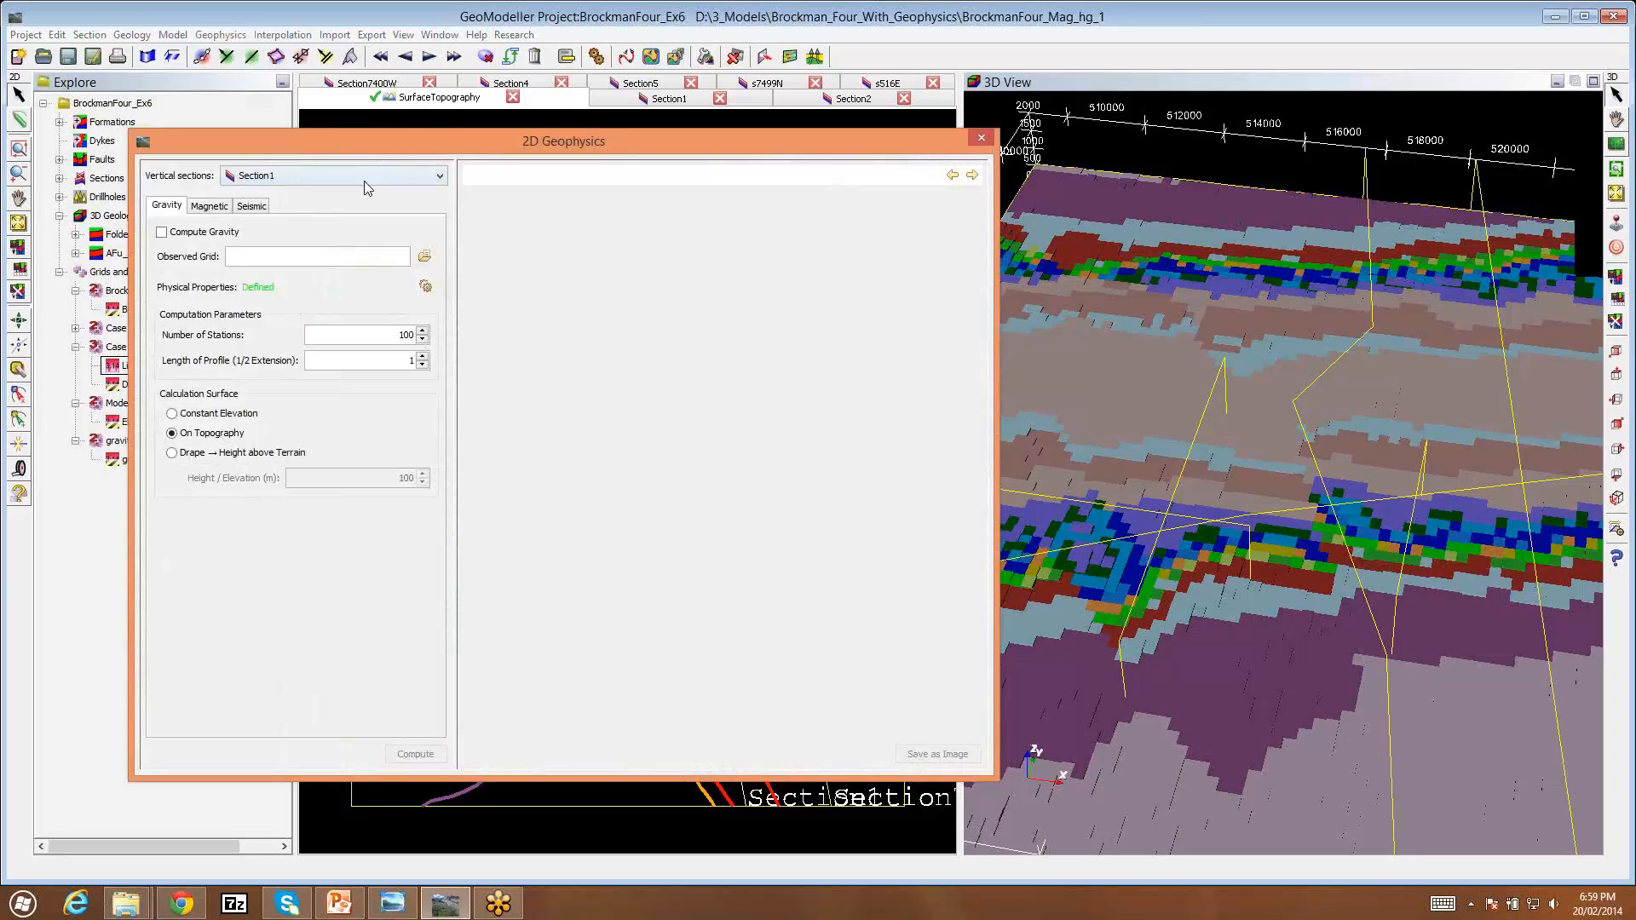
pyautogui.click(210, 207)
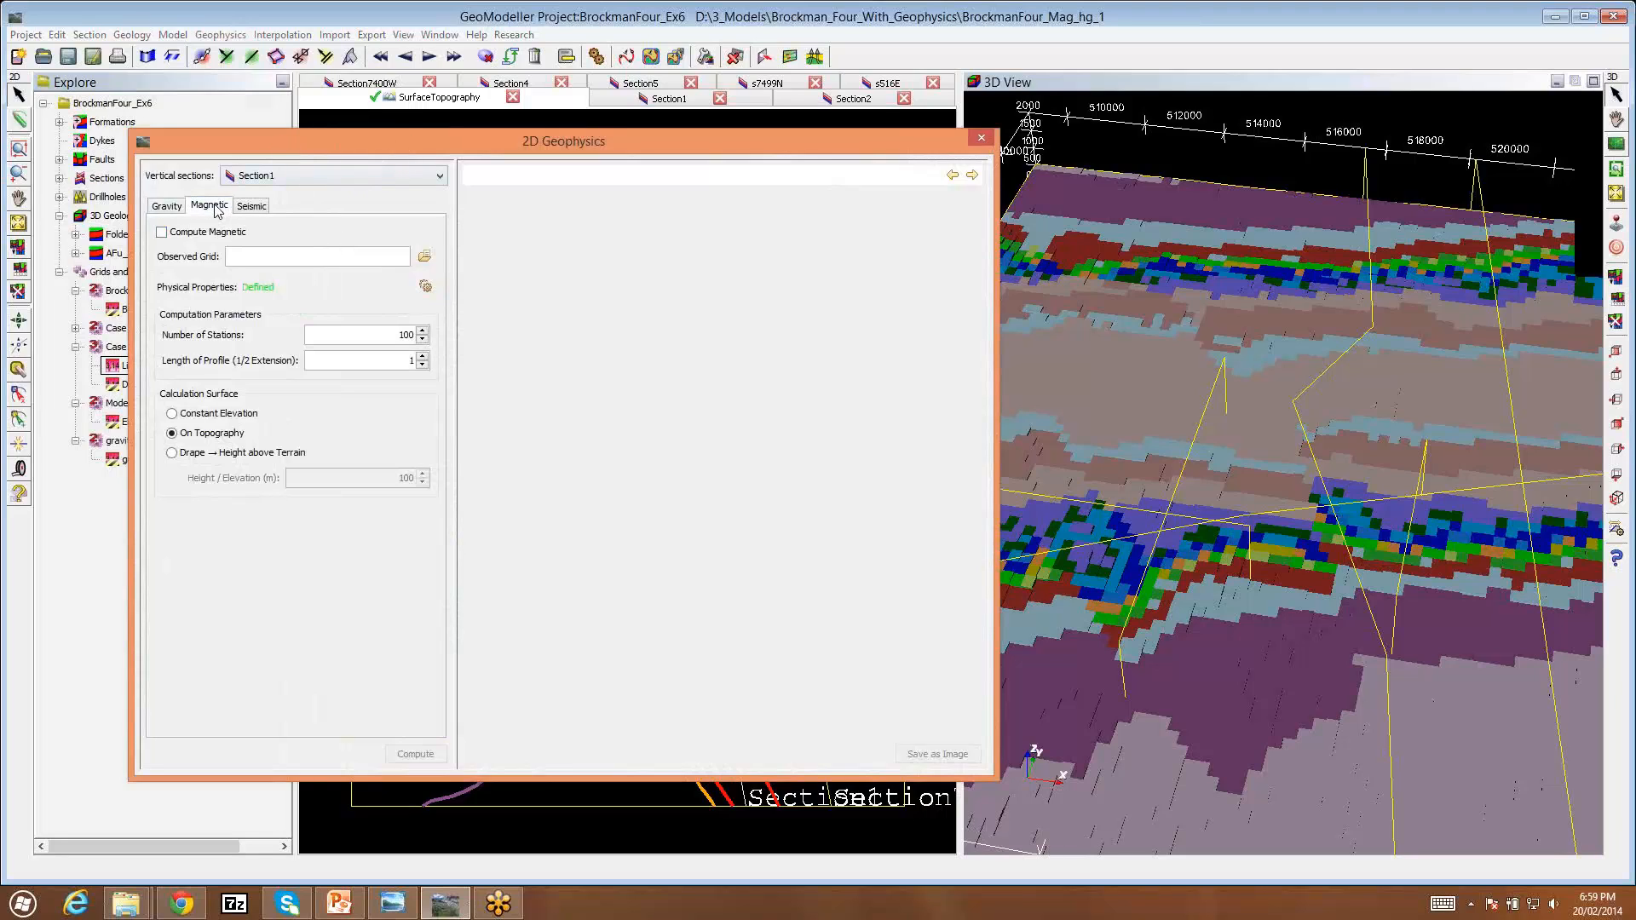
pyautogui.click(162, 233)
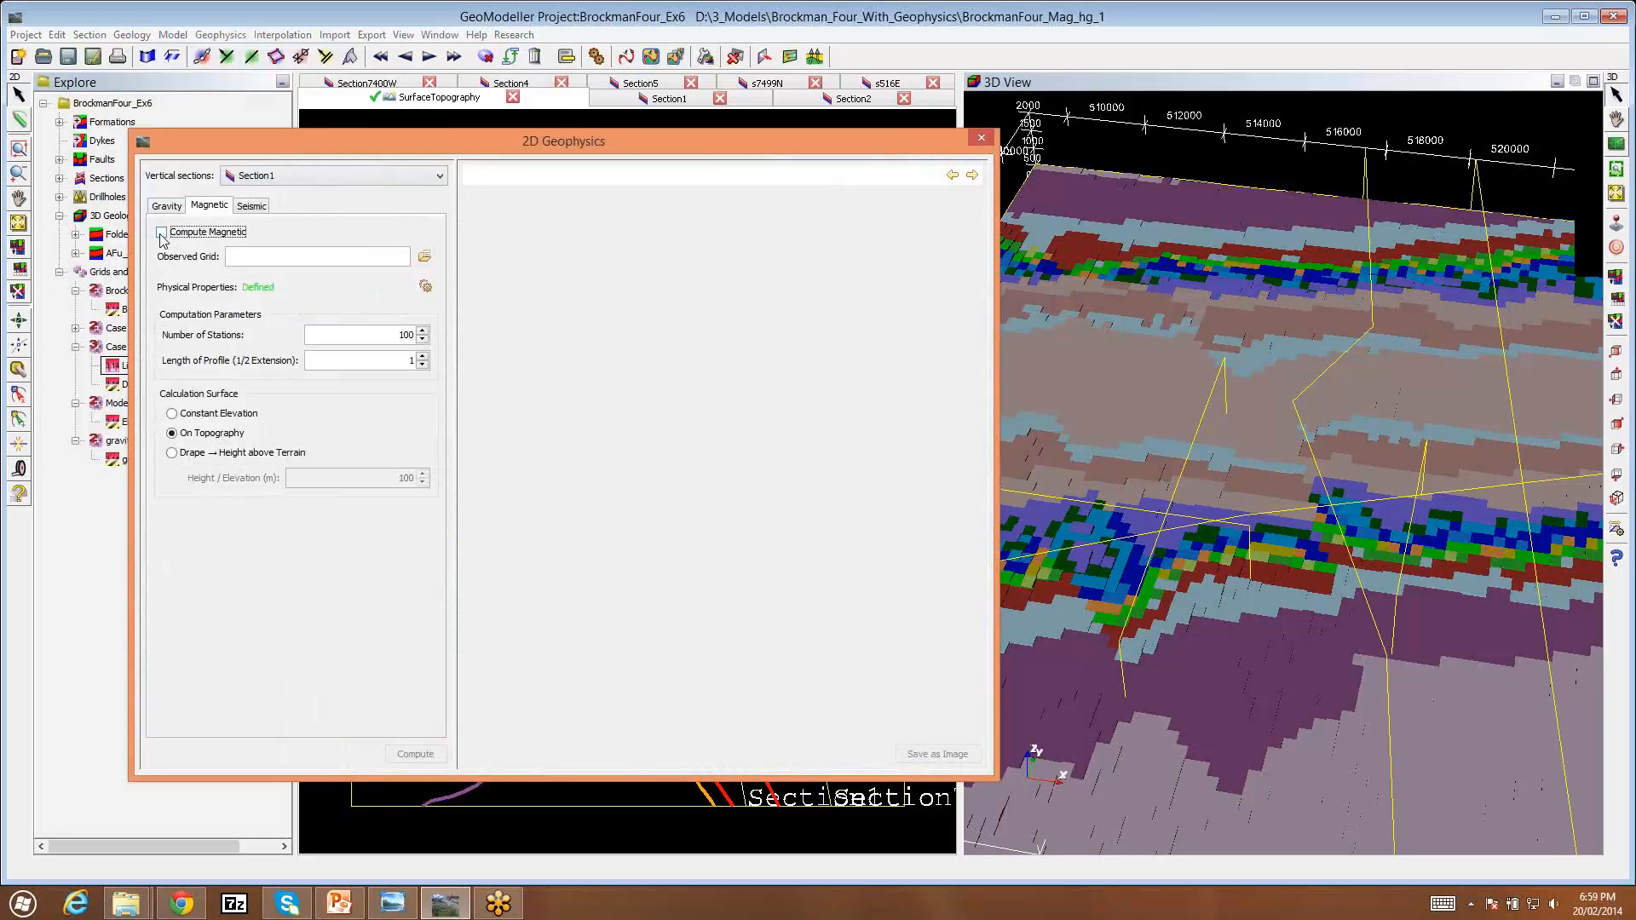
pyautogui.click(441, 177)
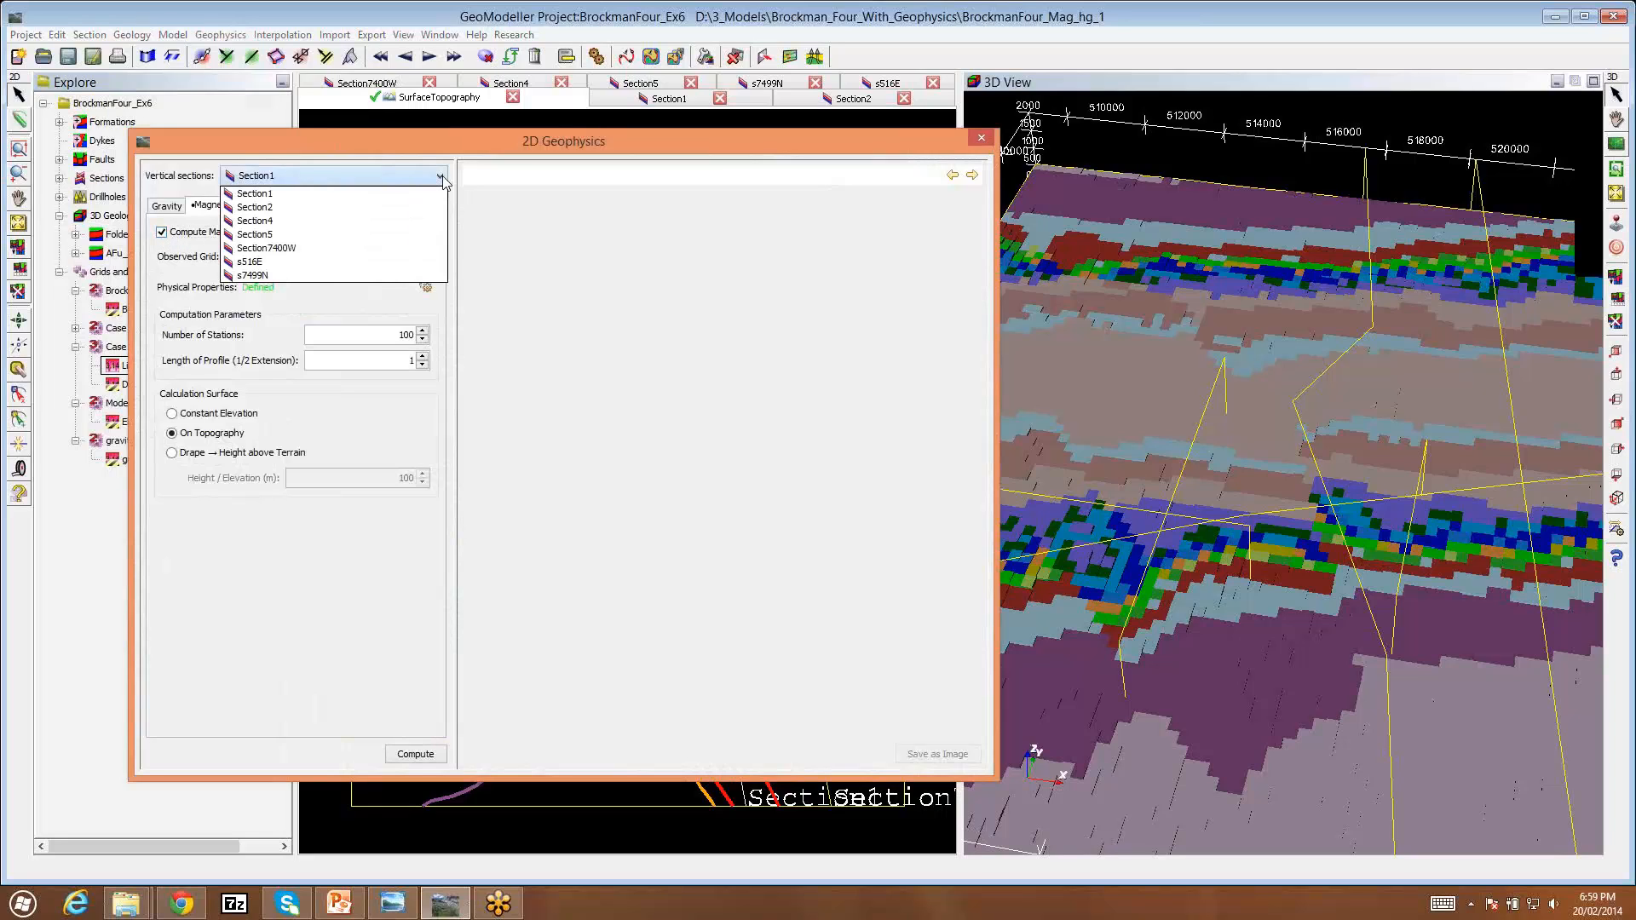
pyautogui.click(350, 195)
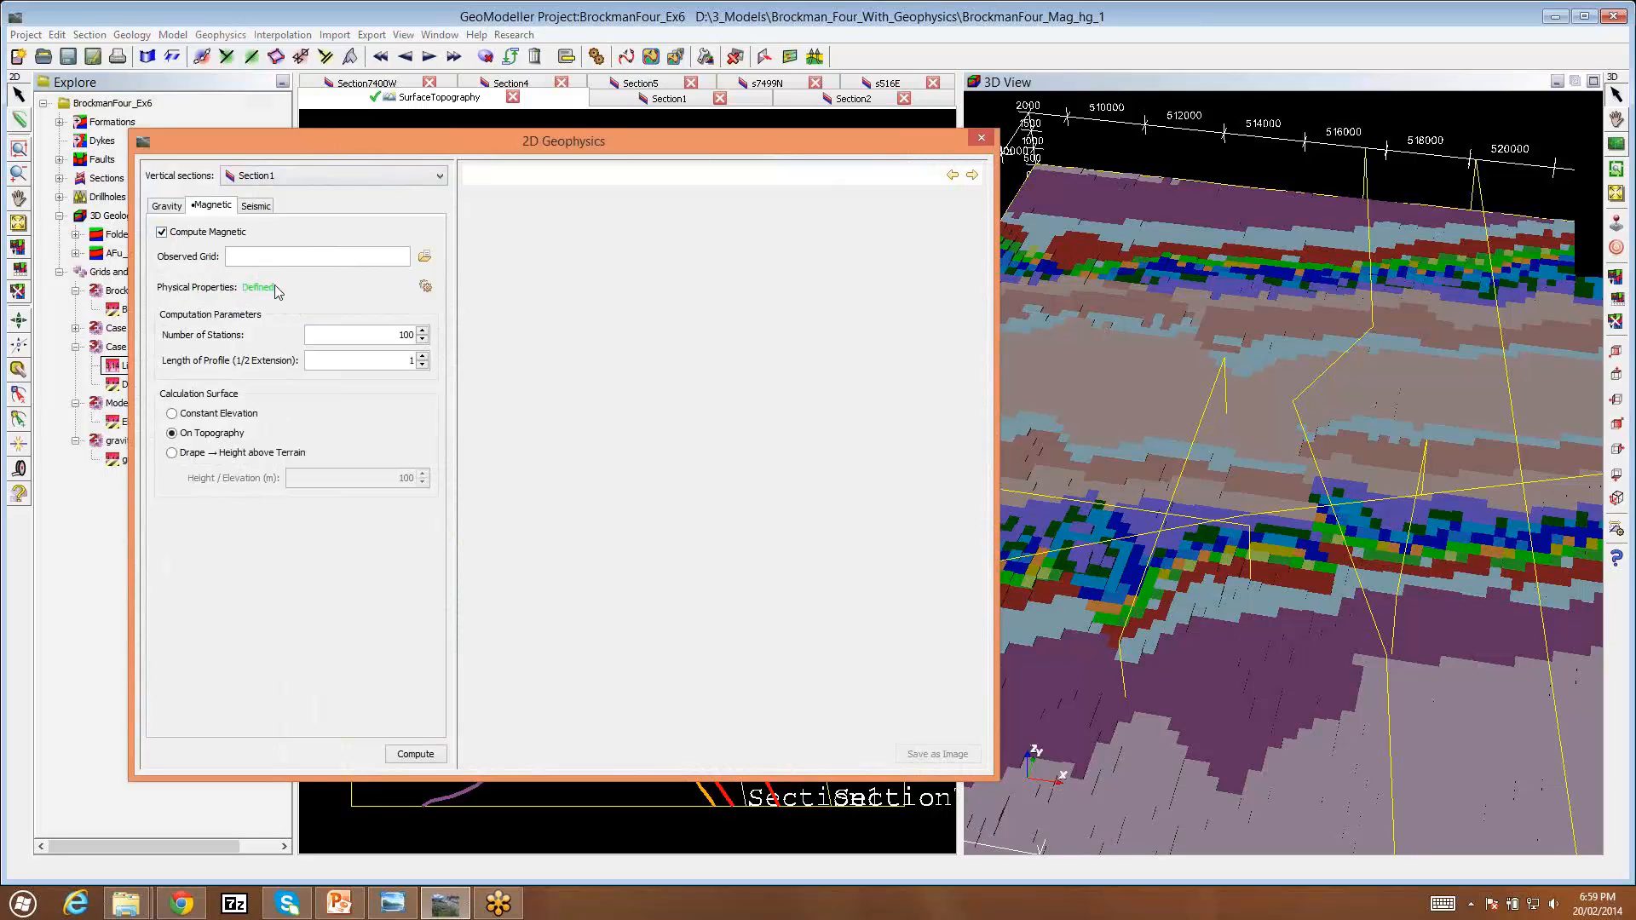
# Step: Open the magnetic susceptibility distribution of formation PLTUk and check the statistical laws available for it, keeping Log-normal
pyautogui.click(424, 288)
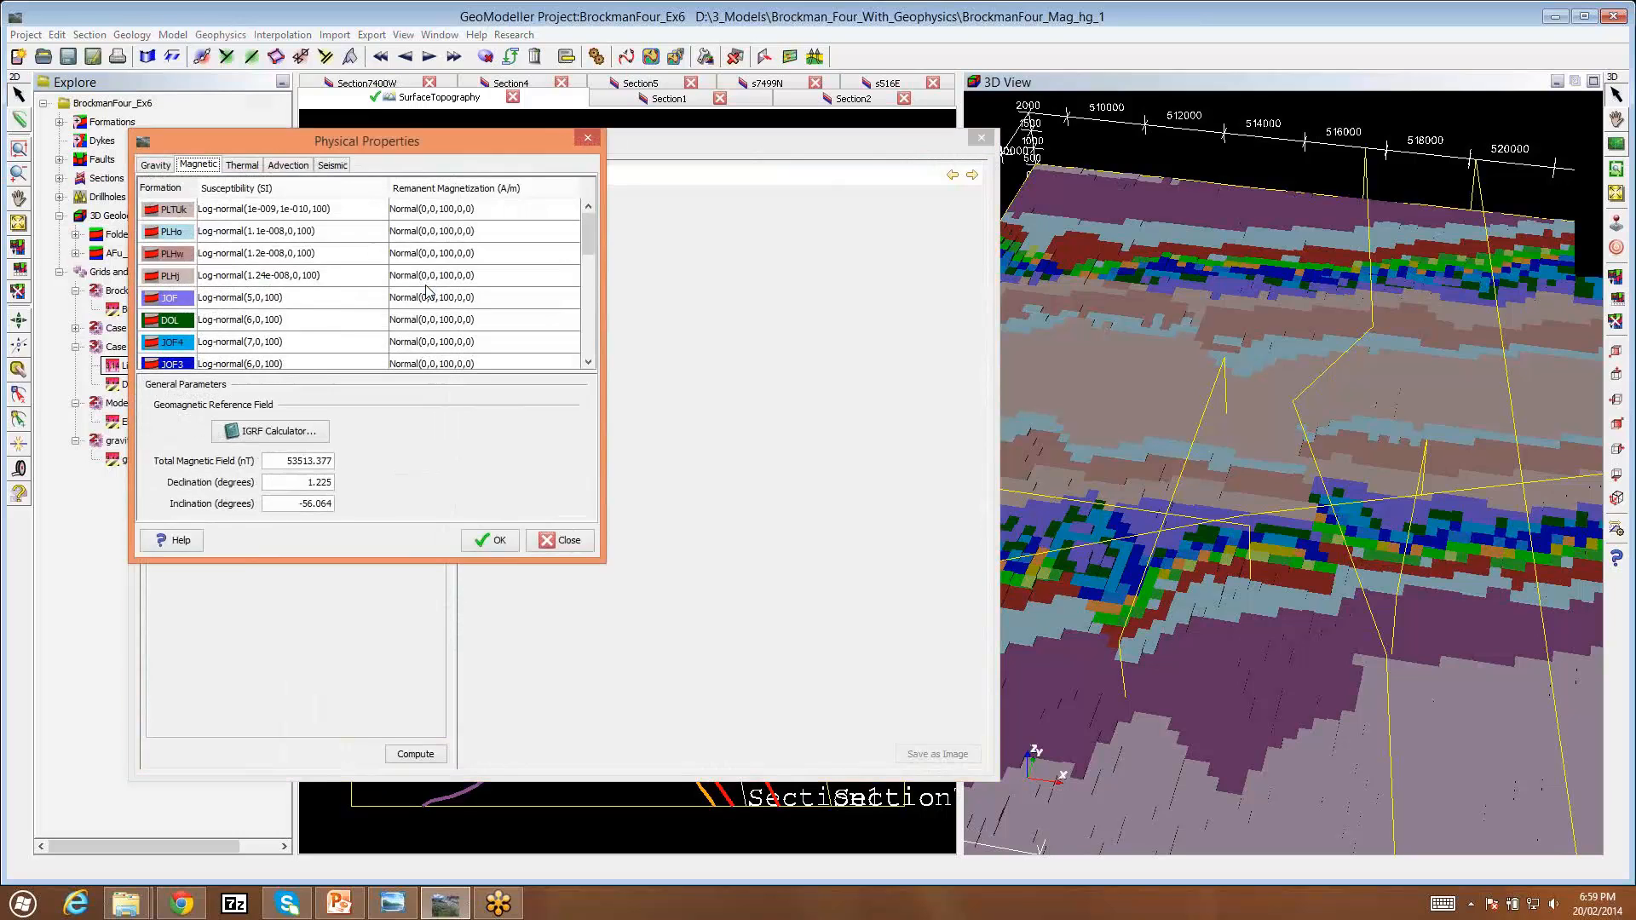
pyautogui.moveTo(427, 143); pyautogui.dragTo(741, 313)
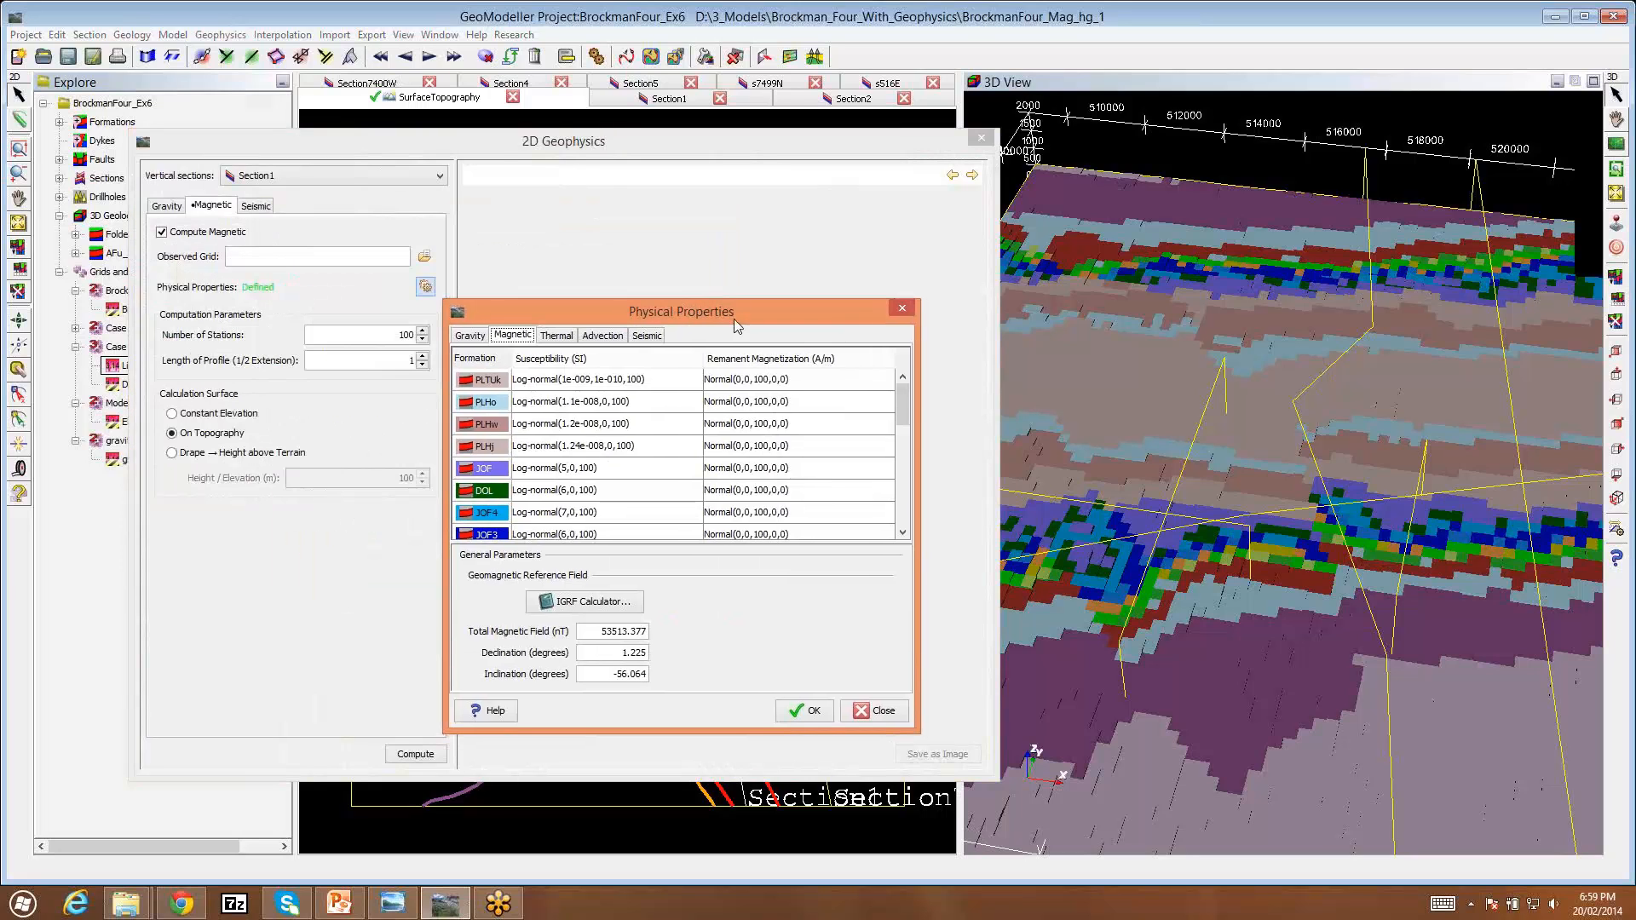
pyautogui.doubleClick(607, 387)
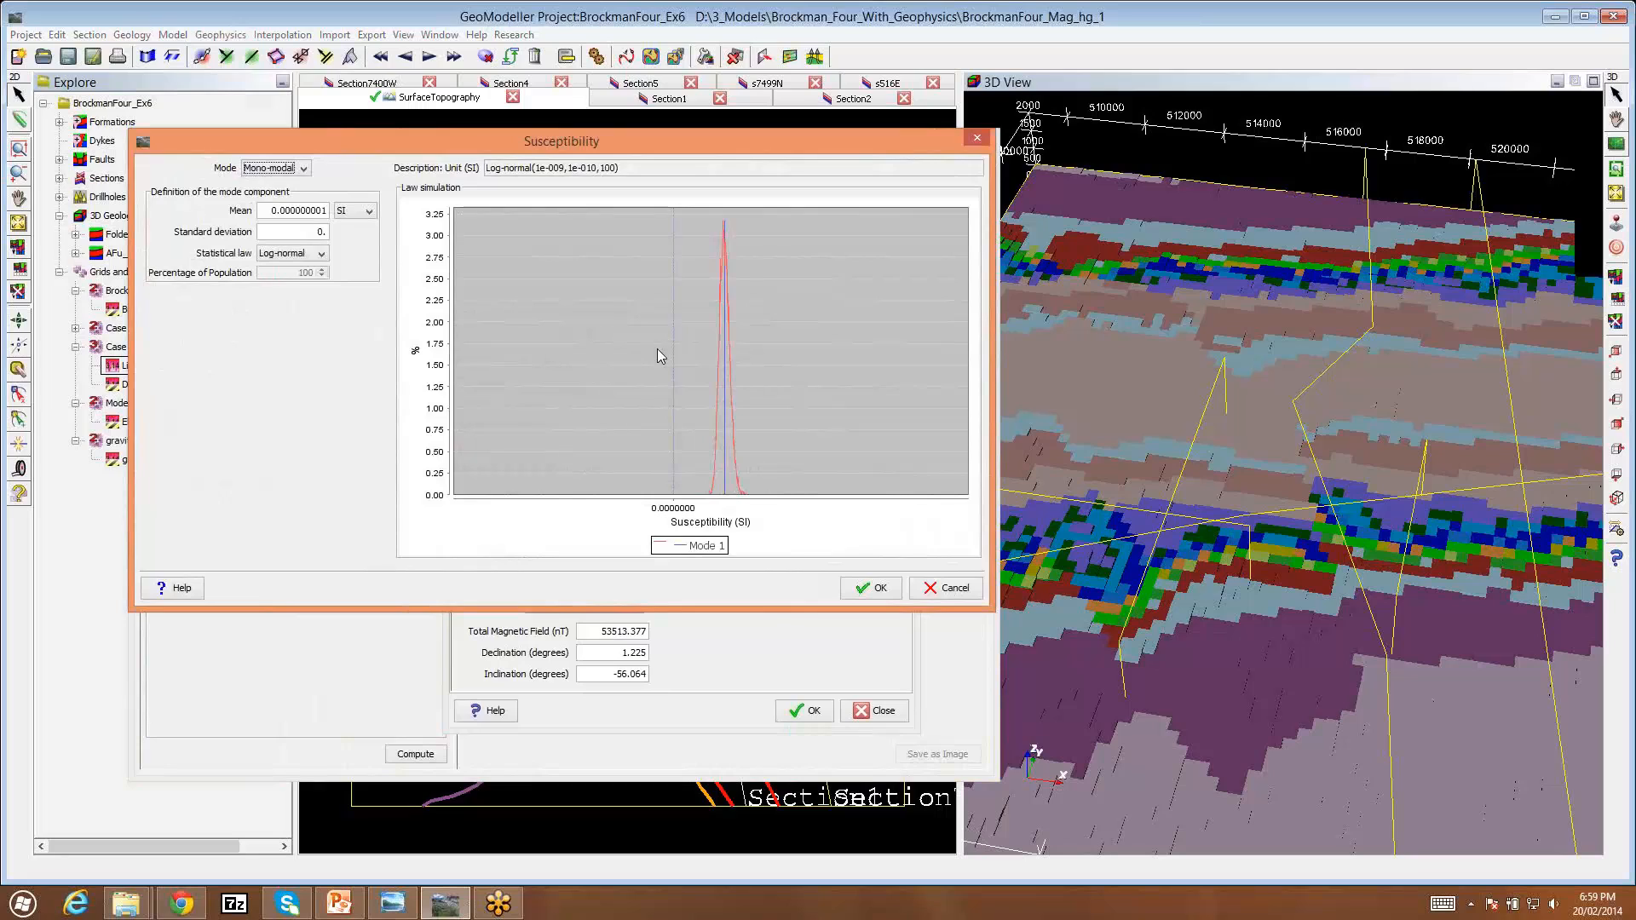
pyautogui.click(322, 254)
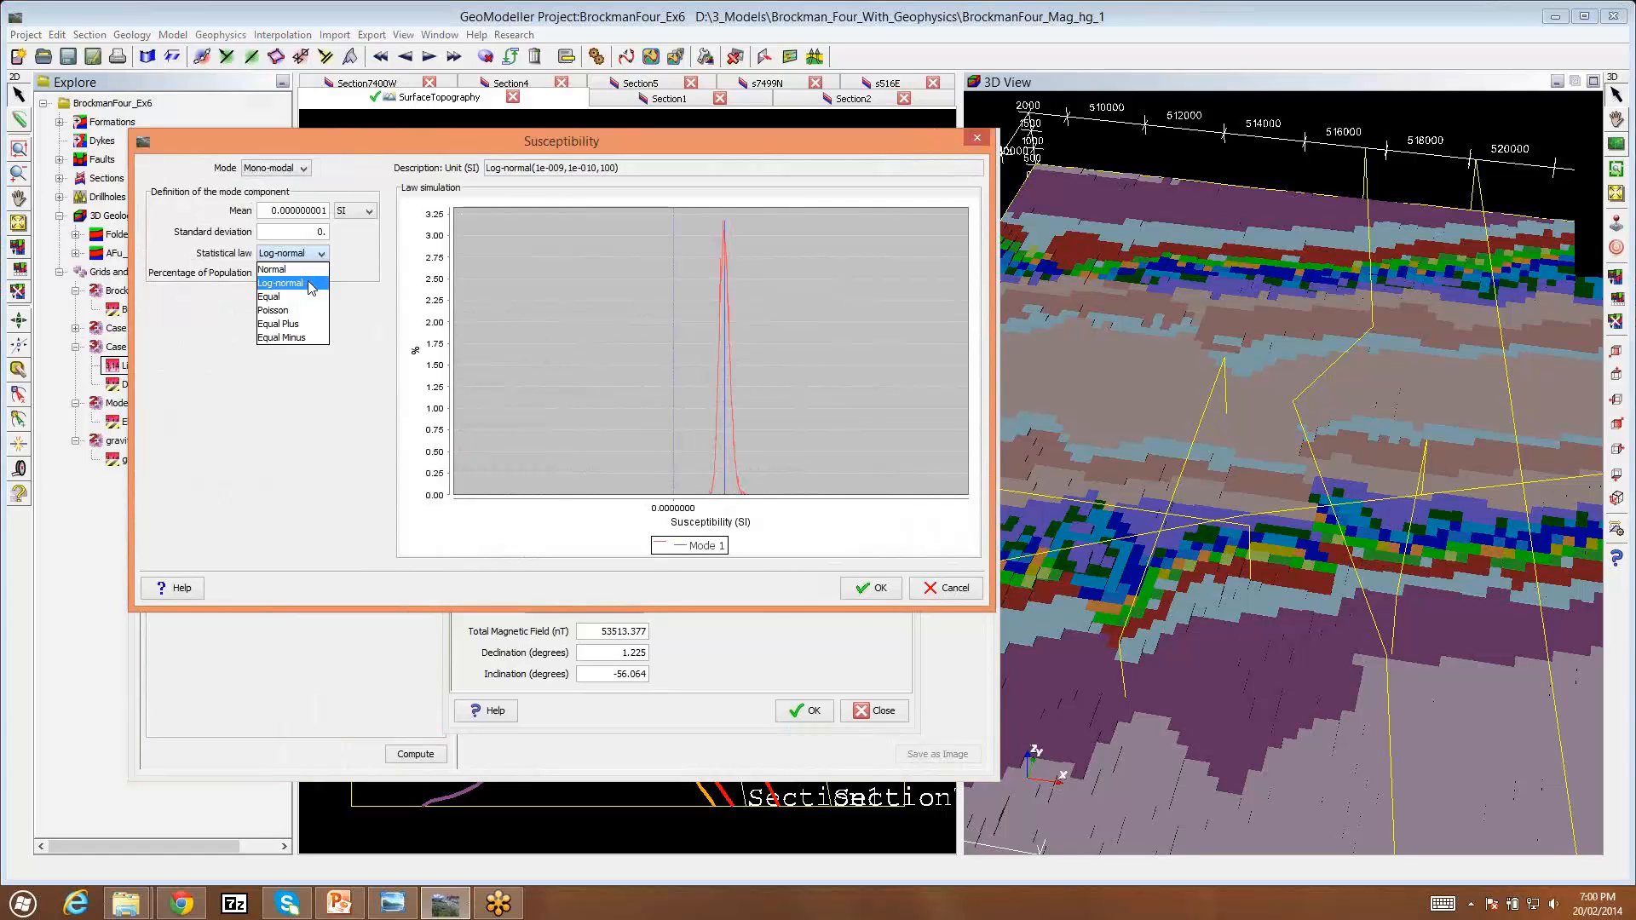
pyautogui.click(311, 287)
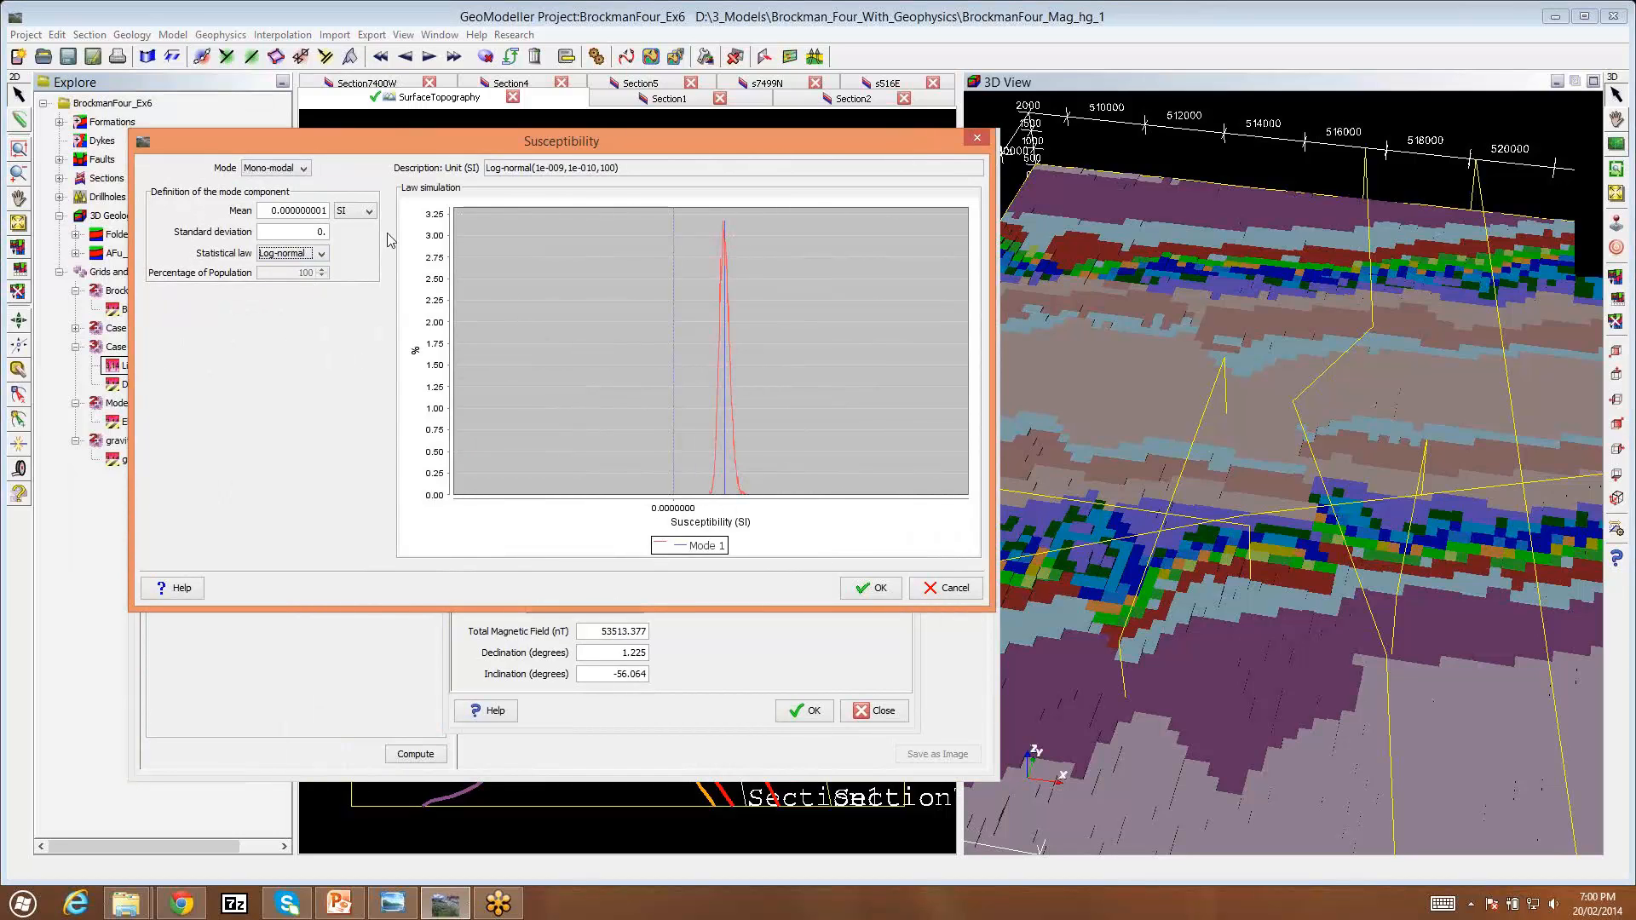
# Step: Switch the unit of PLTUk's mean susceptibility to µSI and back to SI
pyautogui.click(369, 212)
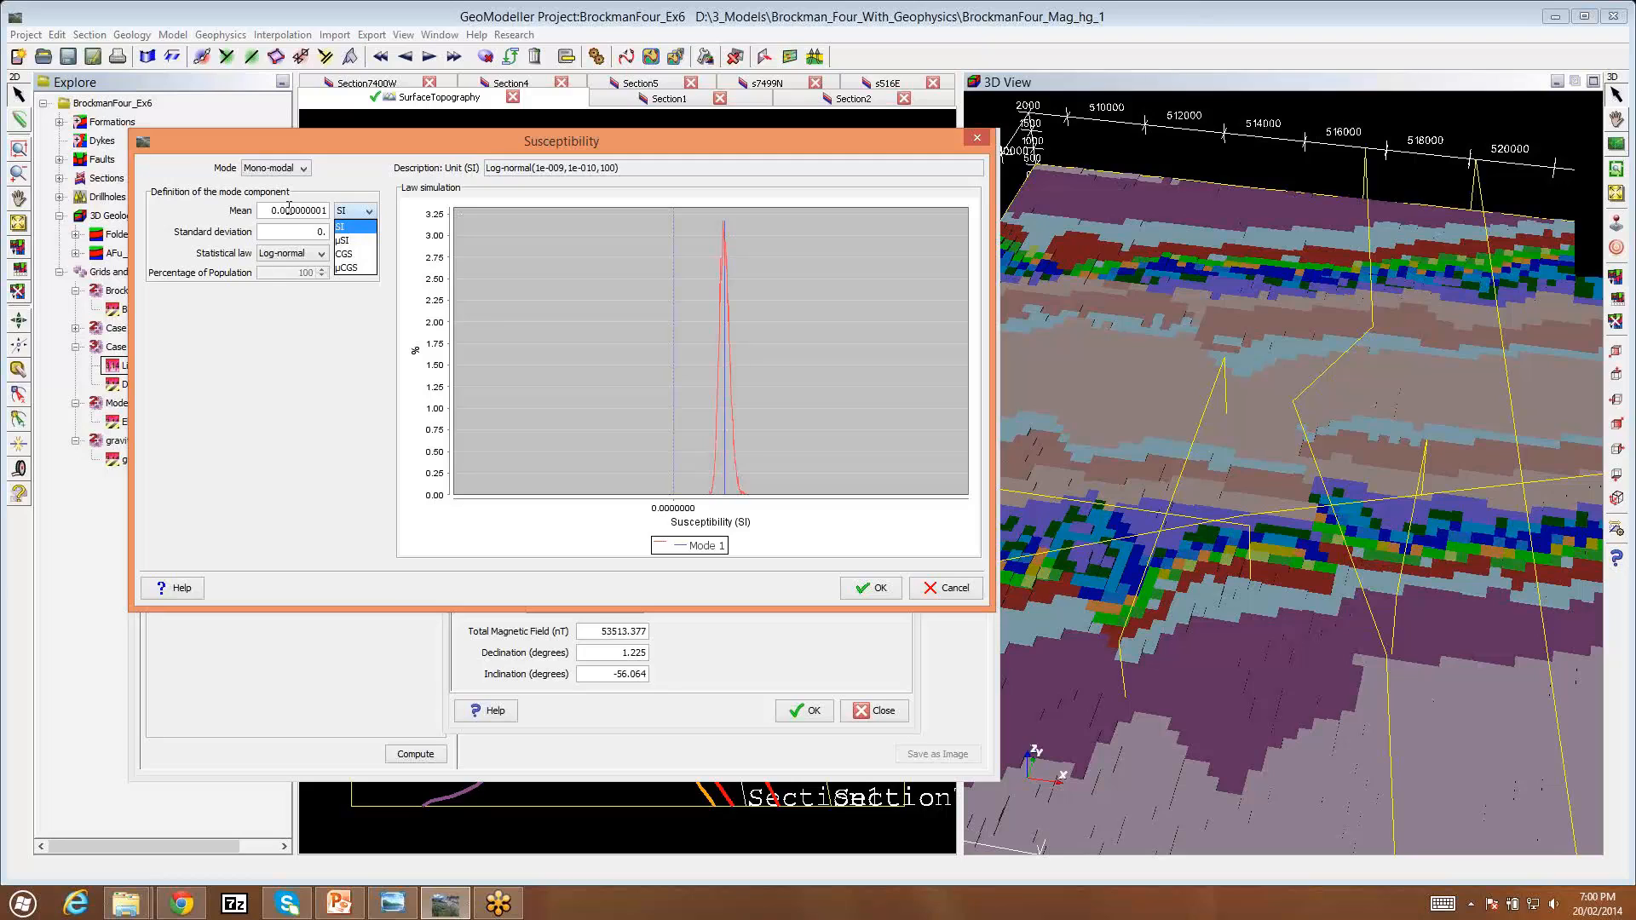
pyautogui.click(364, 243)
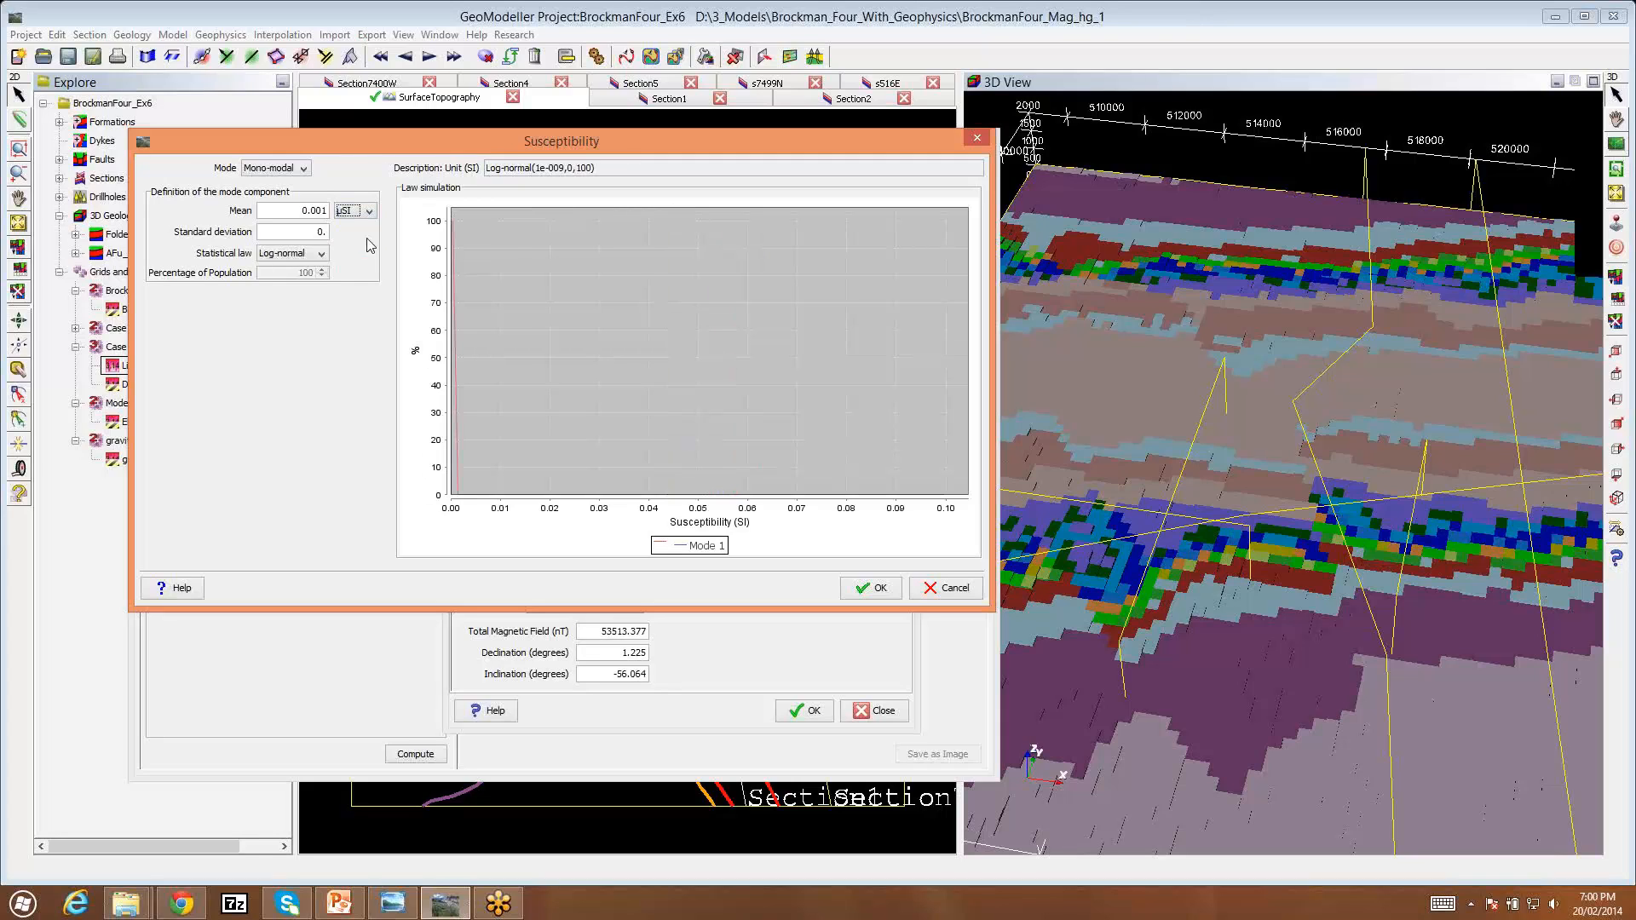
pyautogui.press('Tab')
pyautogui.click(305, 237)
pyautogui.click(369, 212)
pyautogui.click(351, 225)
# Step: Try the Bi-modal and Tri-modal modes for PLTUk's susceptibility, and close the physical properties without saving
pyautogui.click(304, 170)
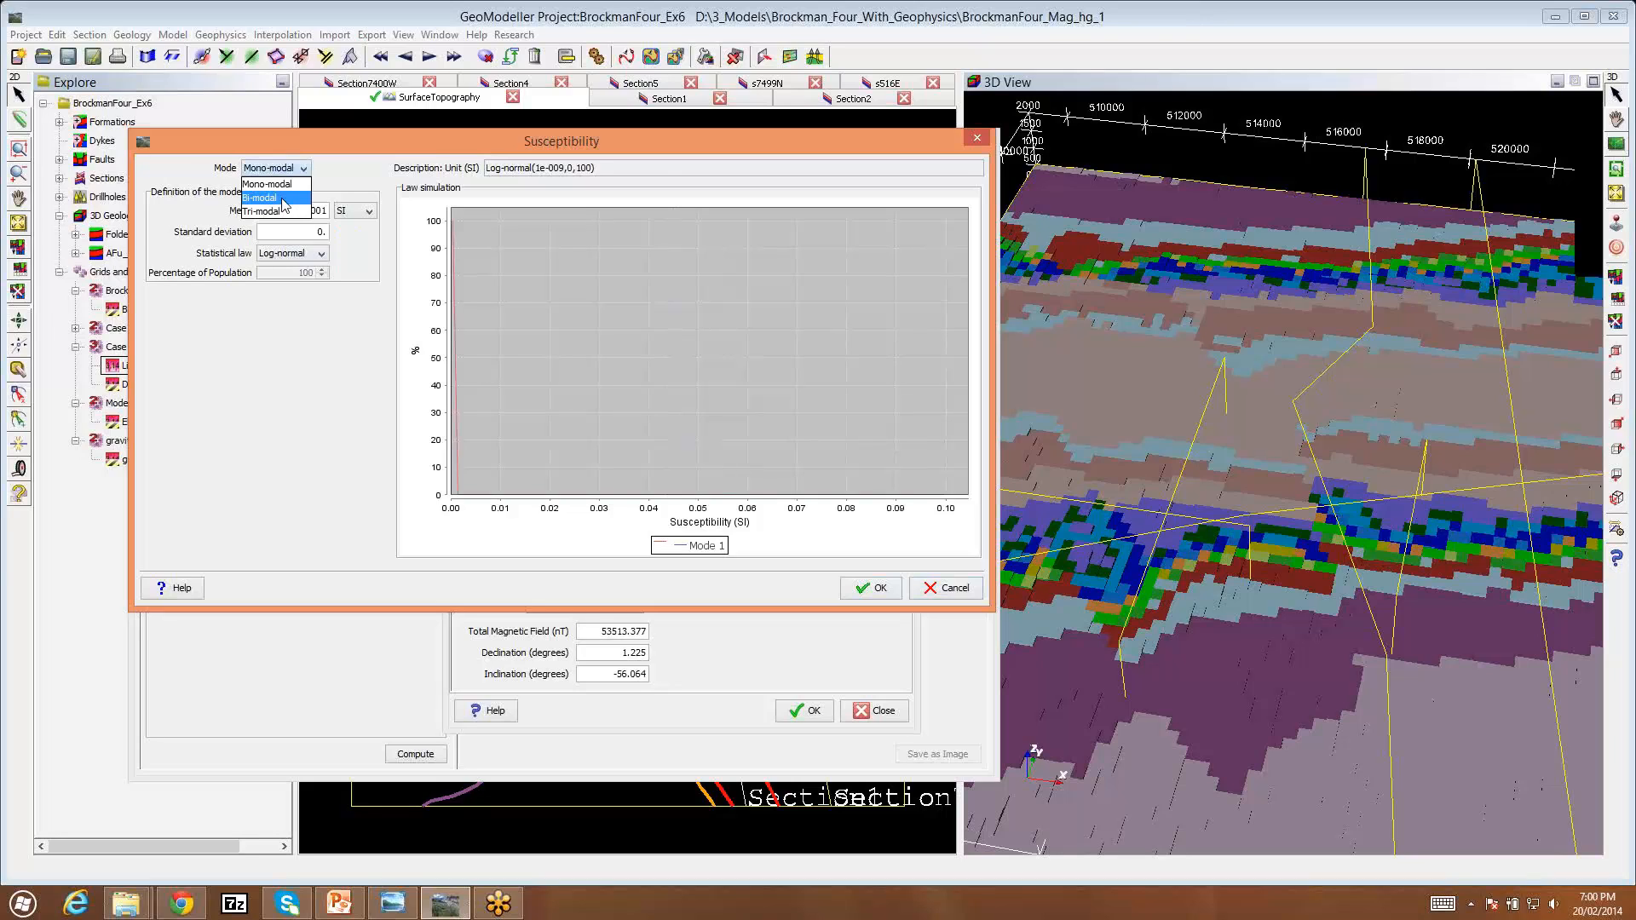
pyautogui.click(284, 201)
pyautogui.click(304, 168)
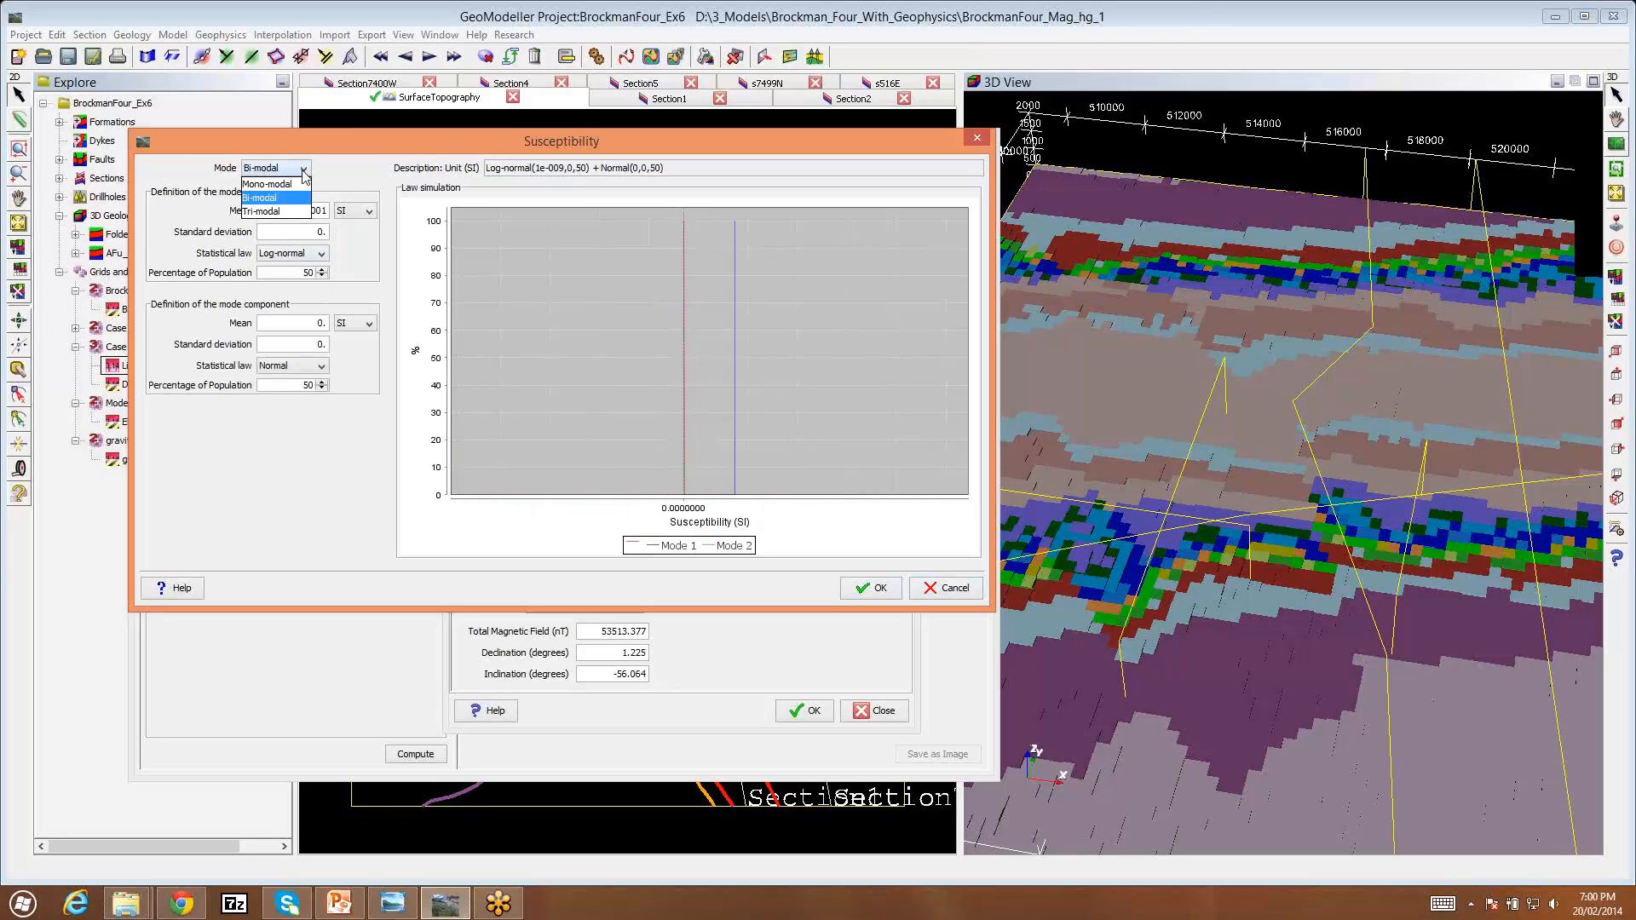
pyautogui.click(277, 212)
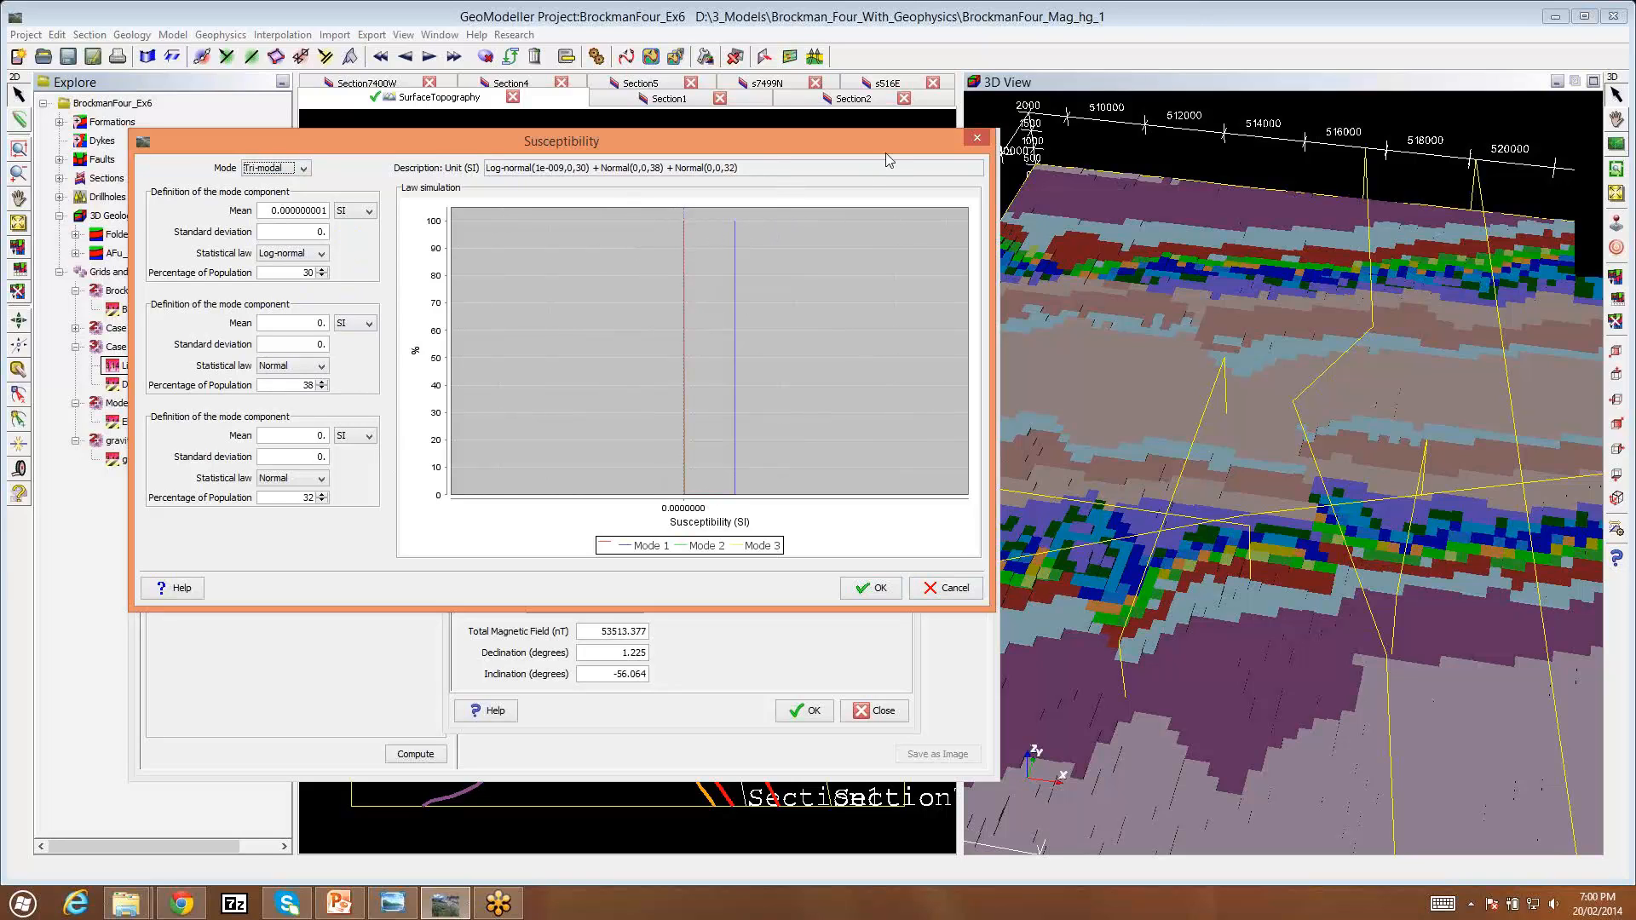
pyautogui.click(978, 139)
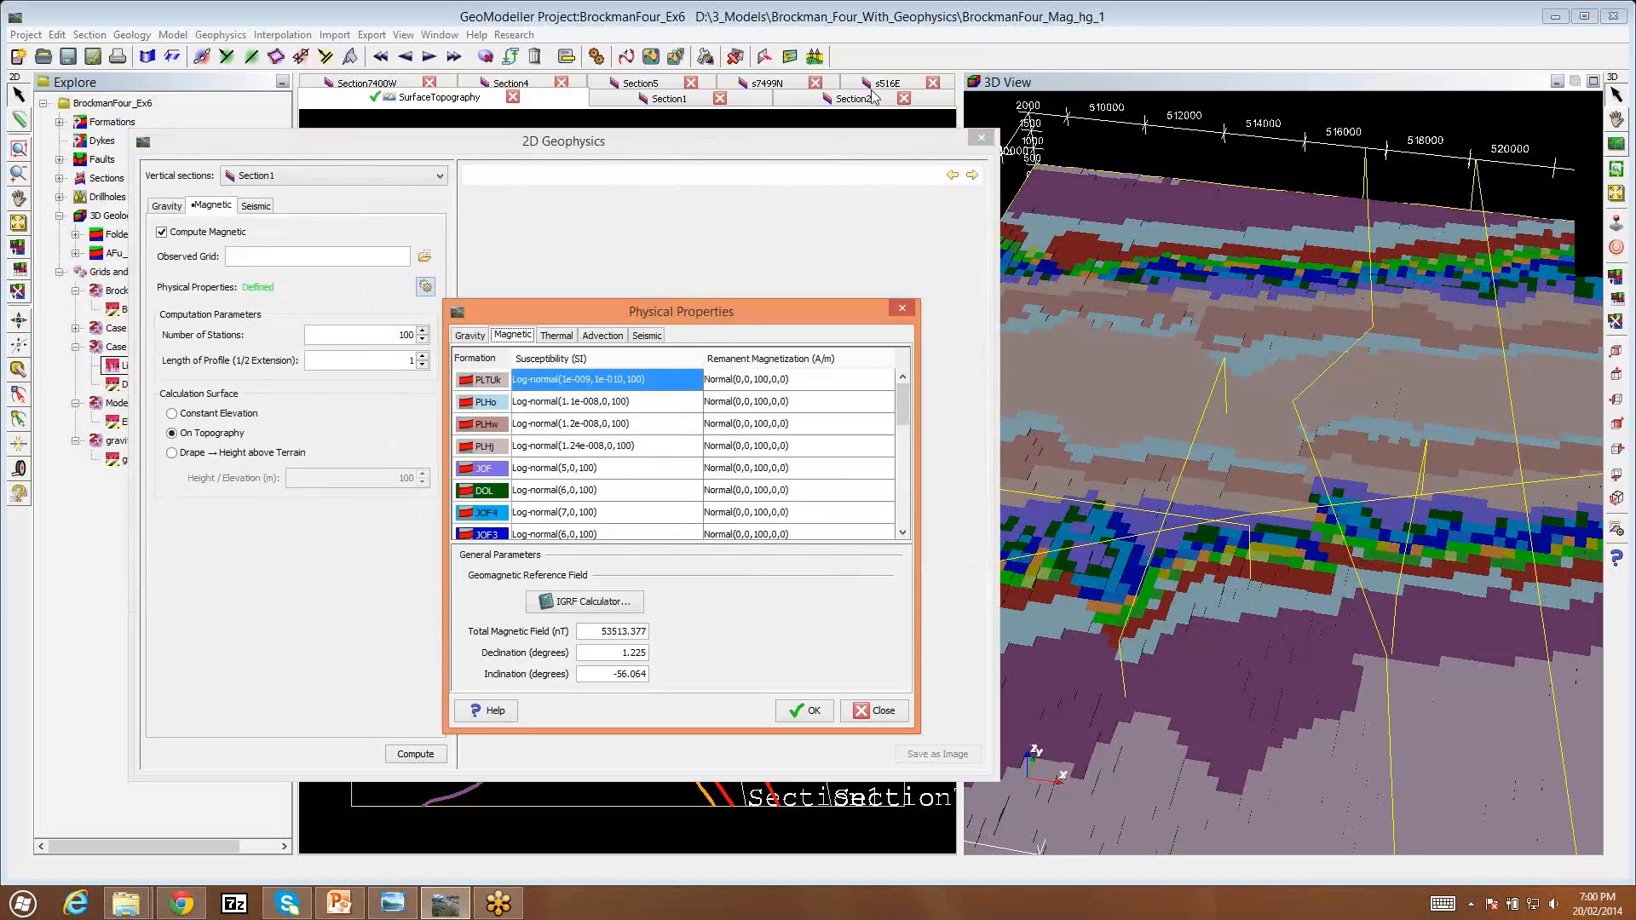
pyautogui.click(878, 710)
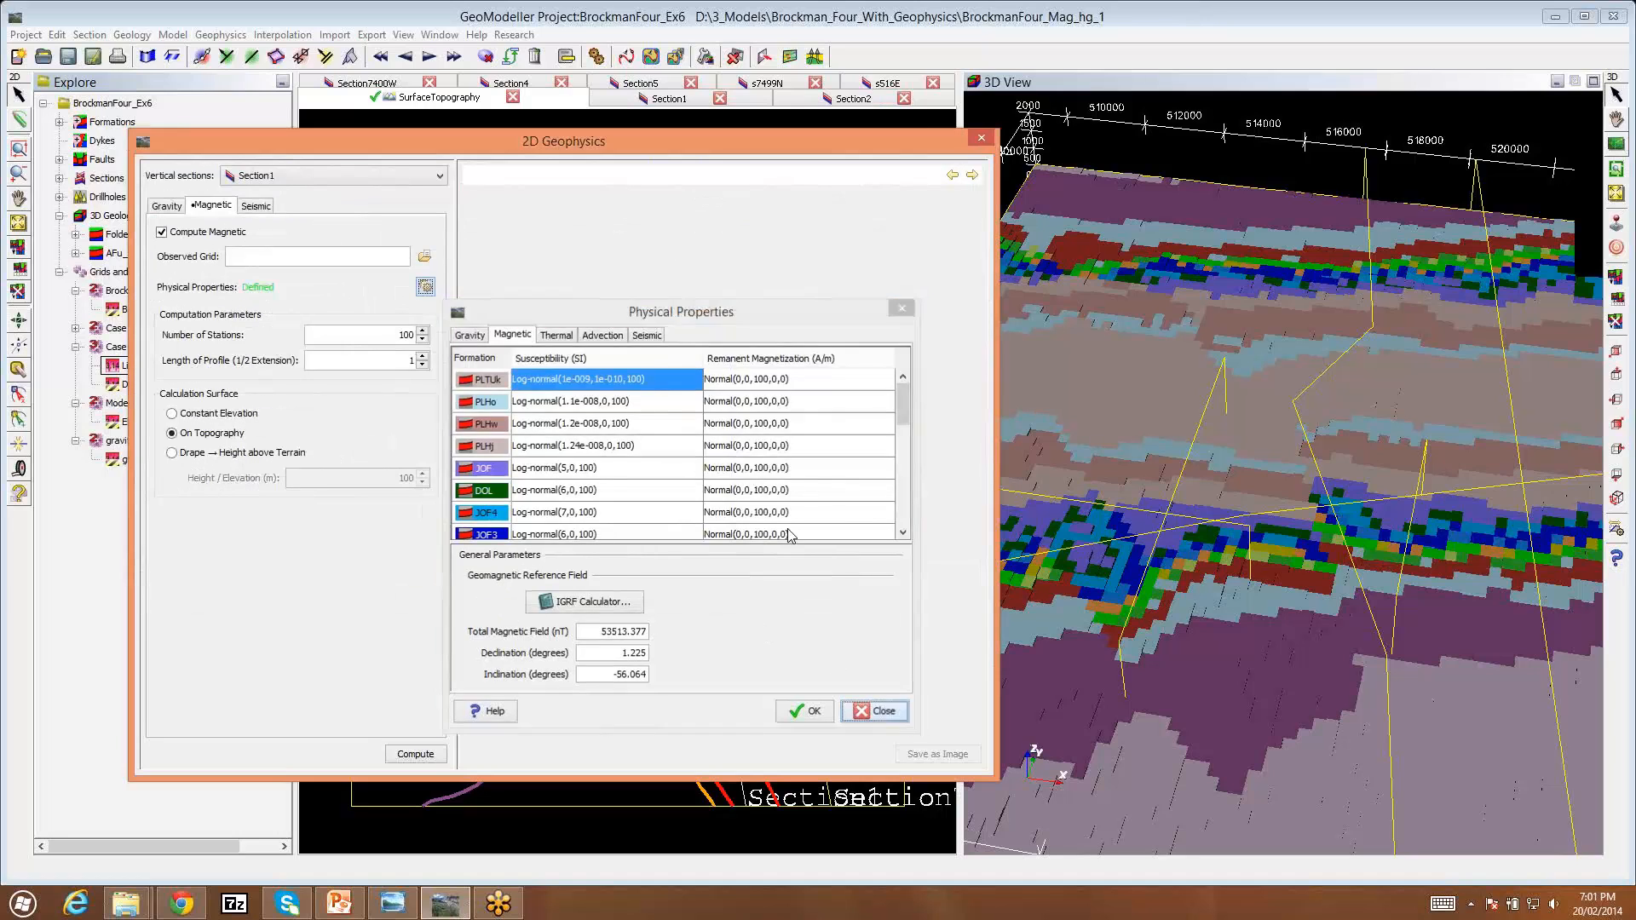
# Step: Load Brockman_TMI_50m.ers from the project's Data folder as the observed magnetic grid
pyautogui.click(424, 258)
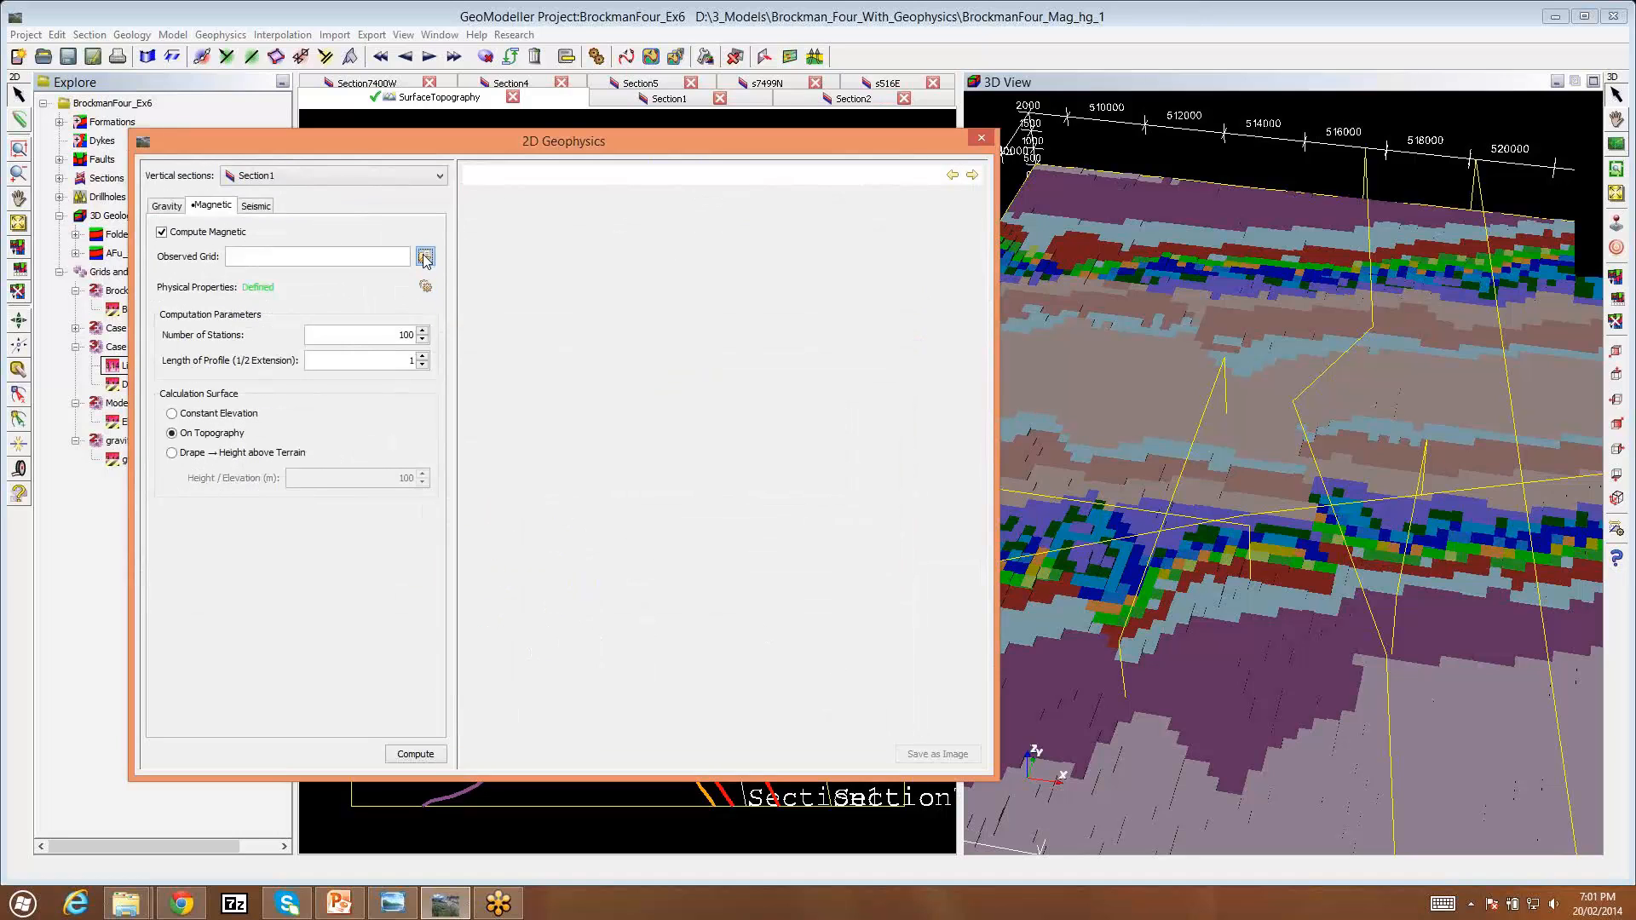
pyautogui.moveTo(430, 290); pyautogui.dragTo(656, 207)
pyautogui.click(1006, 226)
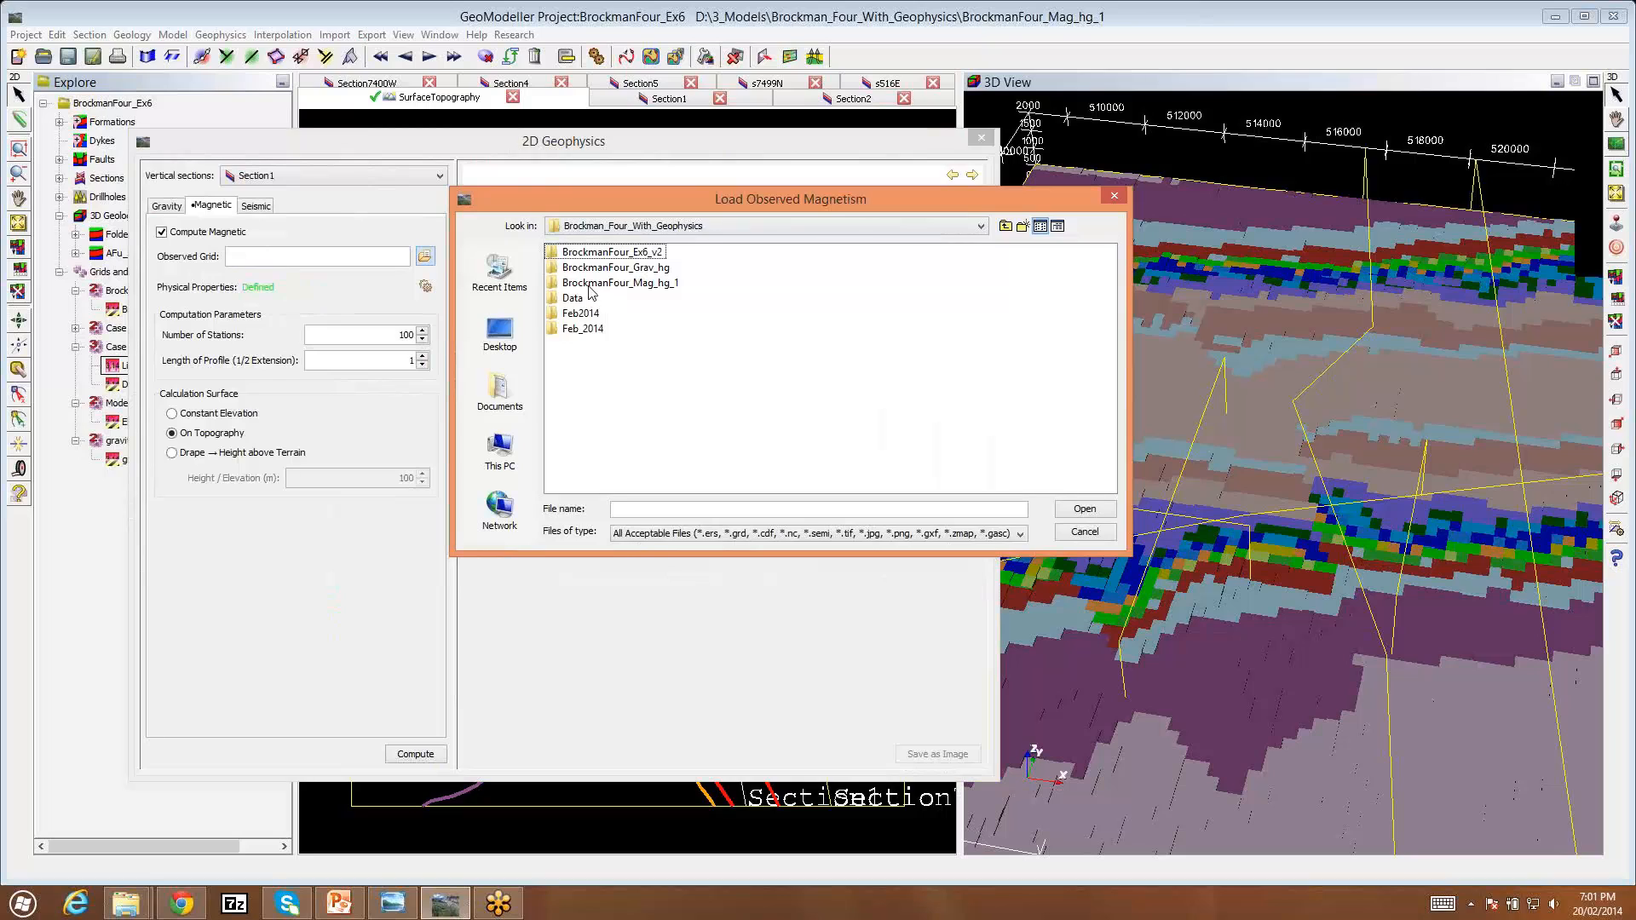
pyautogui.doubleClick(574, 300)
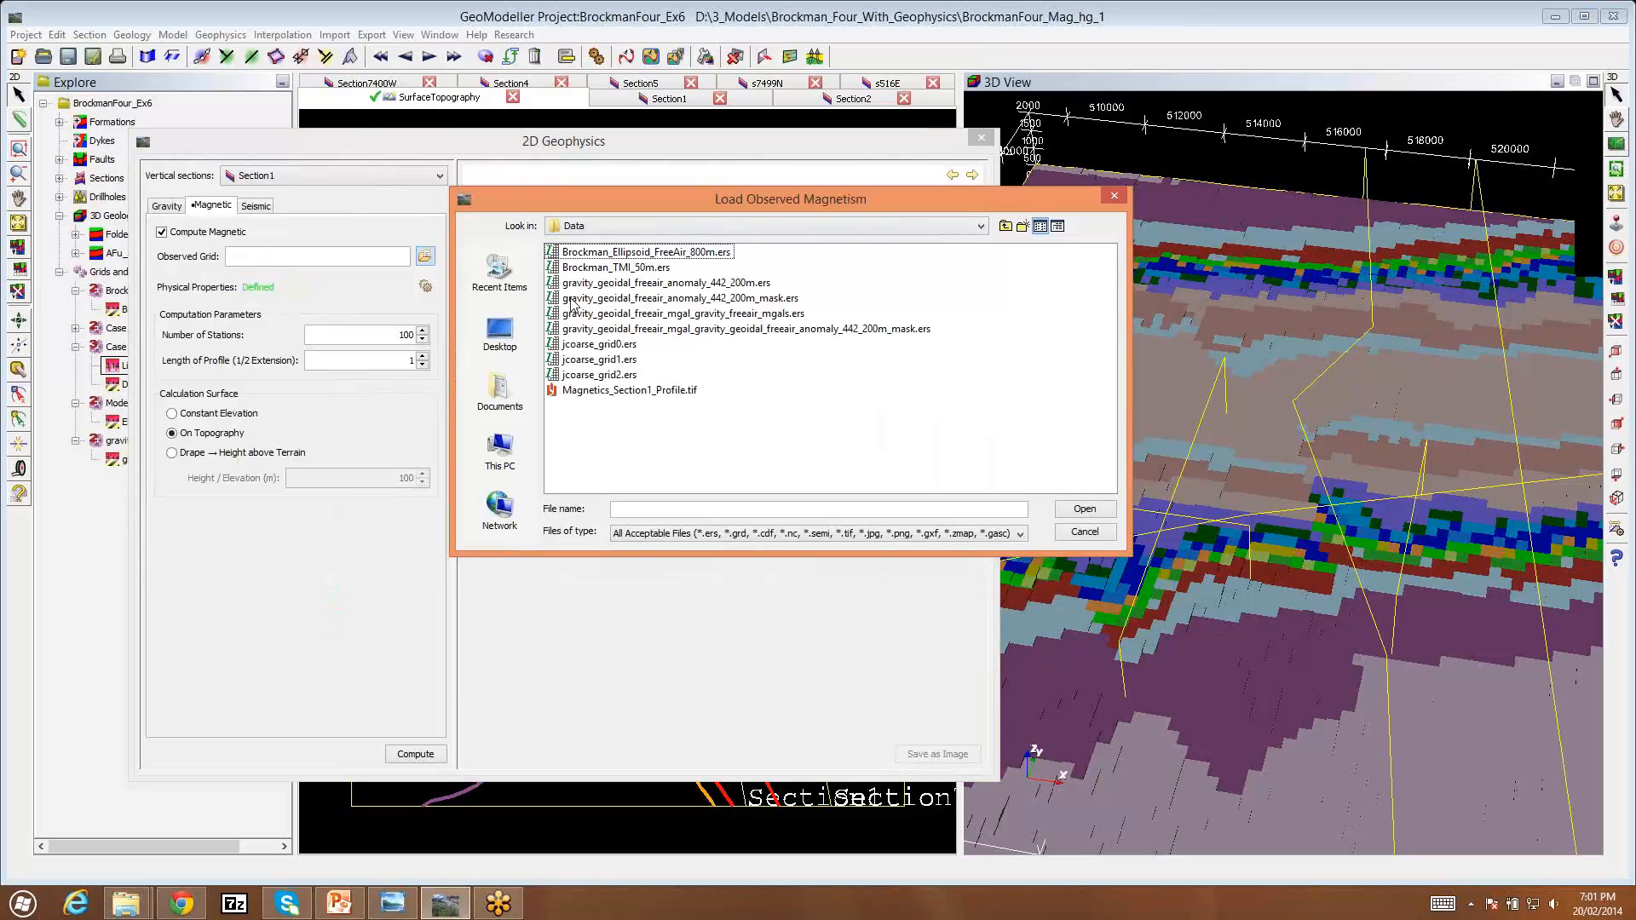
pyautogui.doubleClick(630, 268)
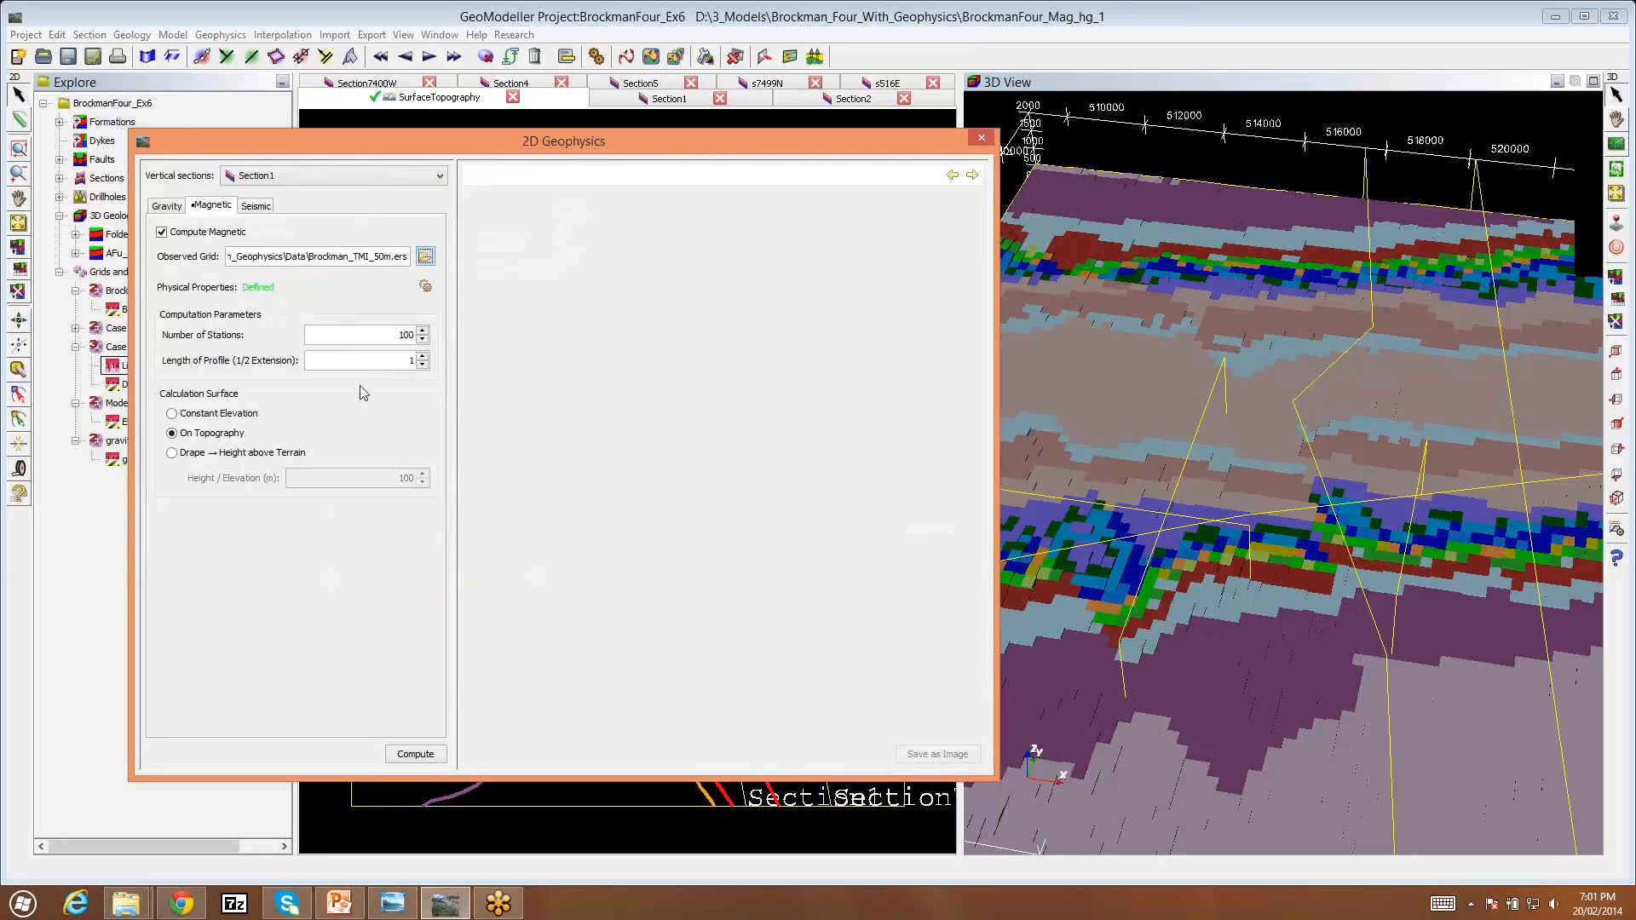
# Step: Set the calculation surface to a drape with 300 m clearance above terrain and compute the magnetic effect on Section1
pyautogui.click(172, 453)
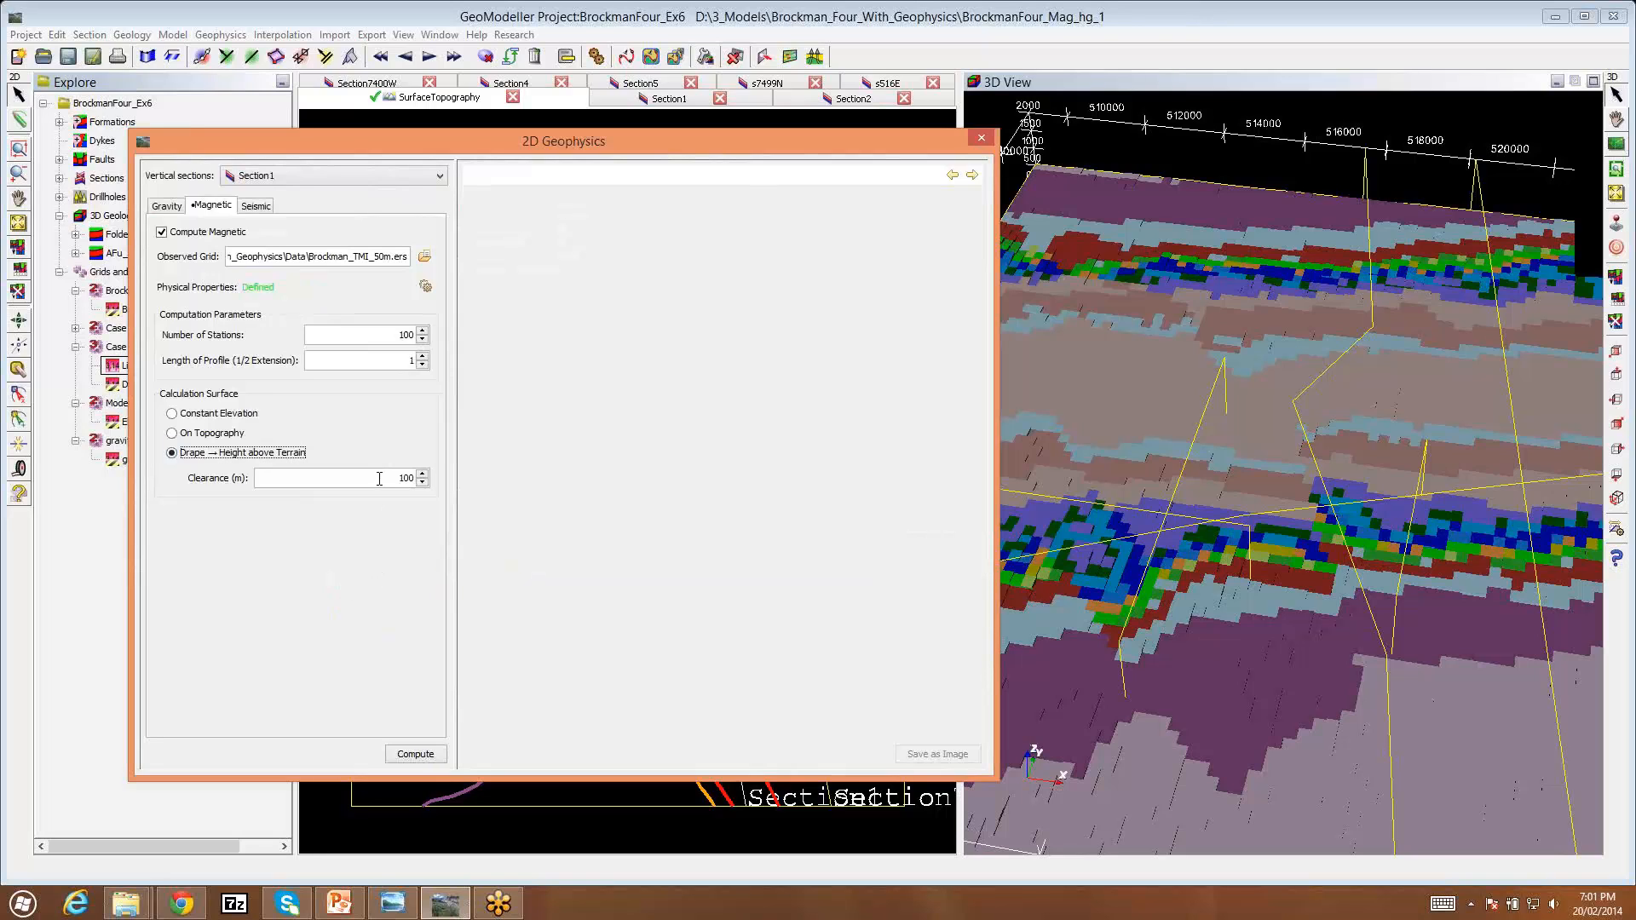
pyautogui.moveTo(378, 478); pyautogui.dragTo(452, 484)
pyautogui.write('3')
pyautogui.click(432, 755)
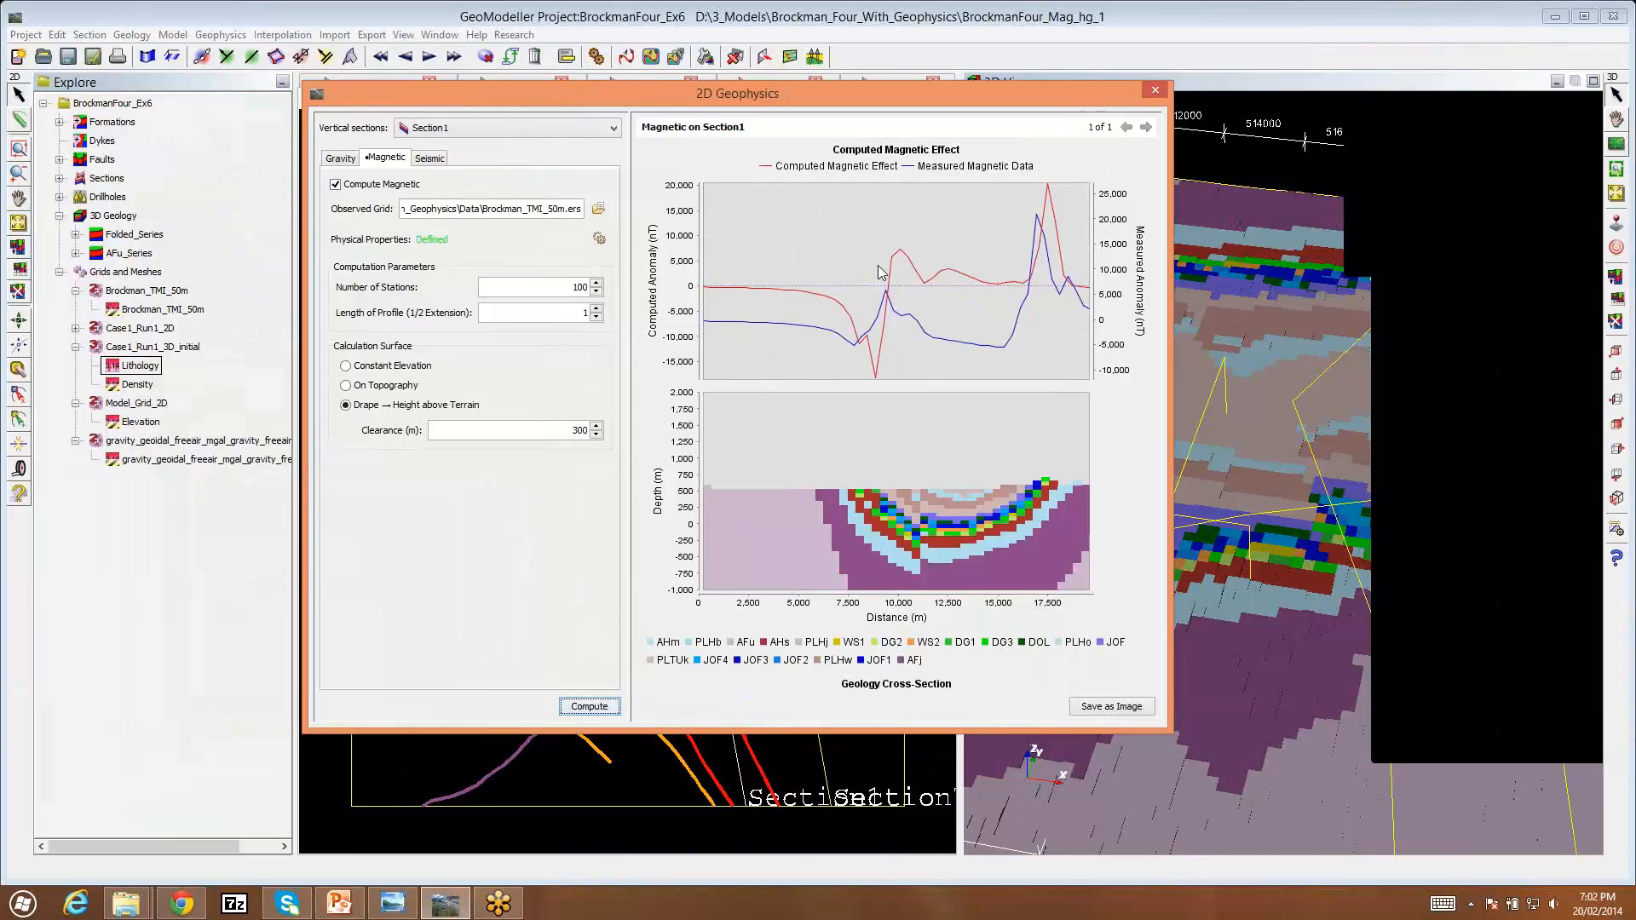
# Step: Compare the computed and measured magnetic profiles on Independent Axes, and return the plot to Same Range Centred
pyautogui.rightClick(828, 236)
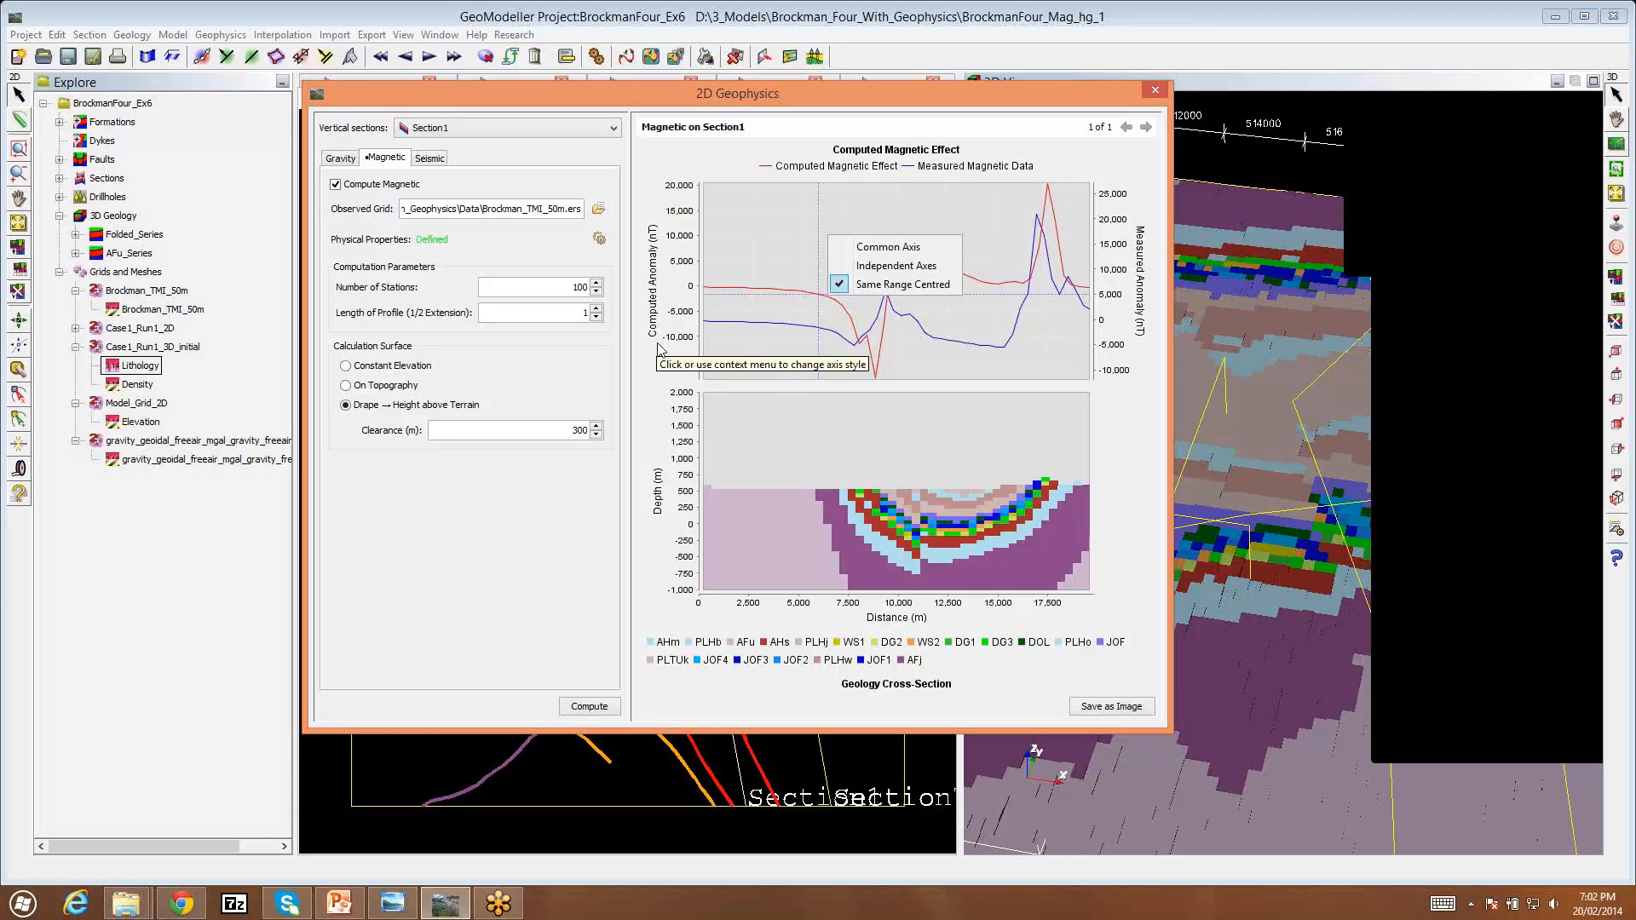
pyautogui.click(1150, 367)
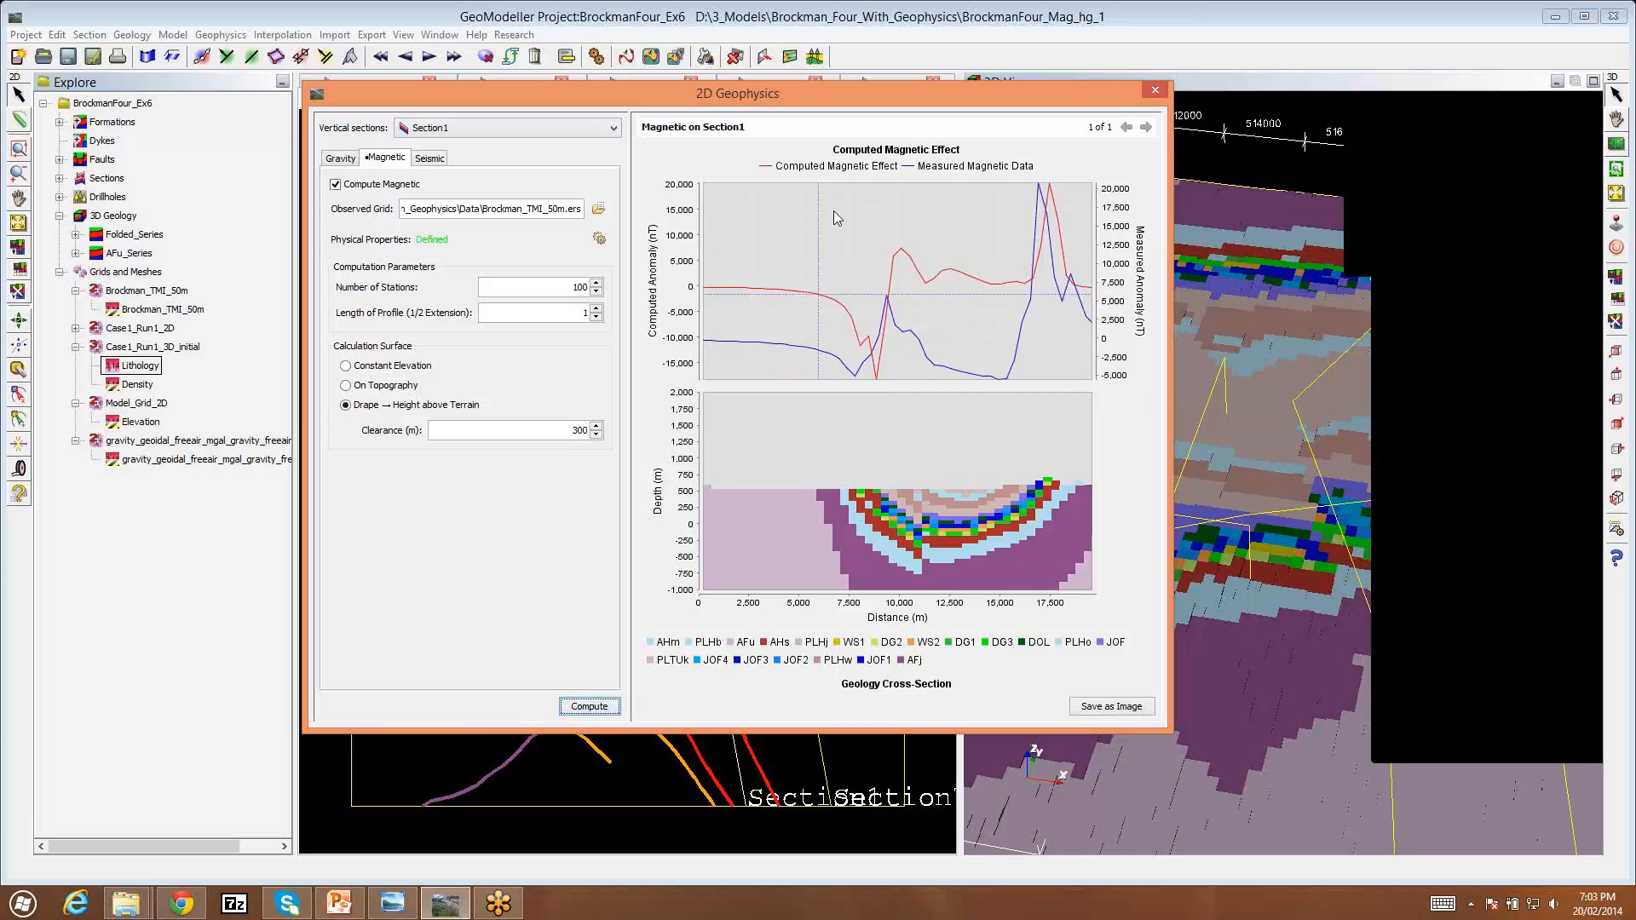
pyautogui.rightClick(847, 228)
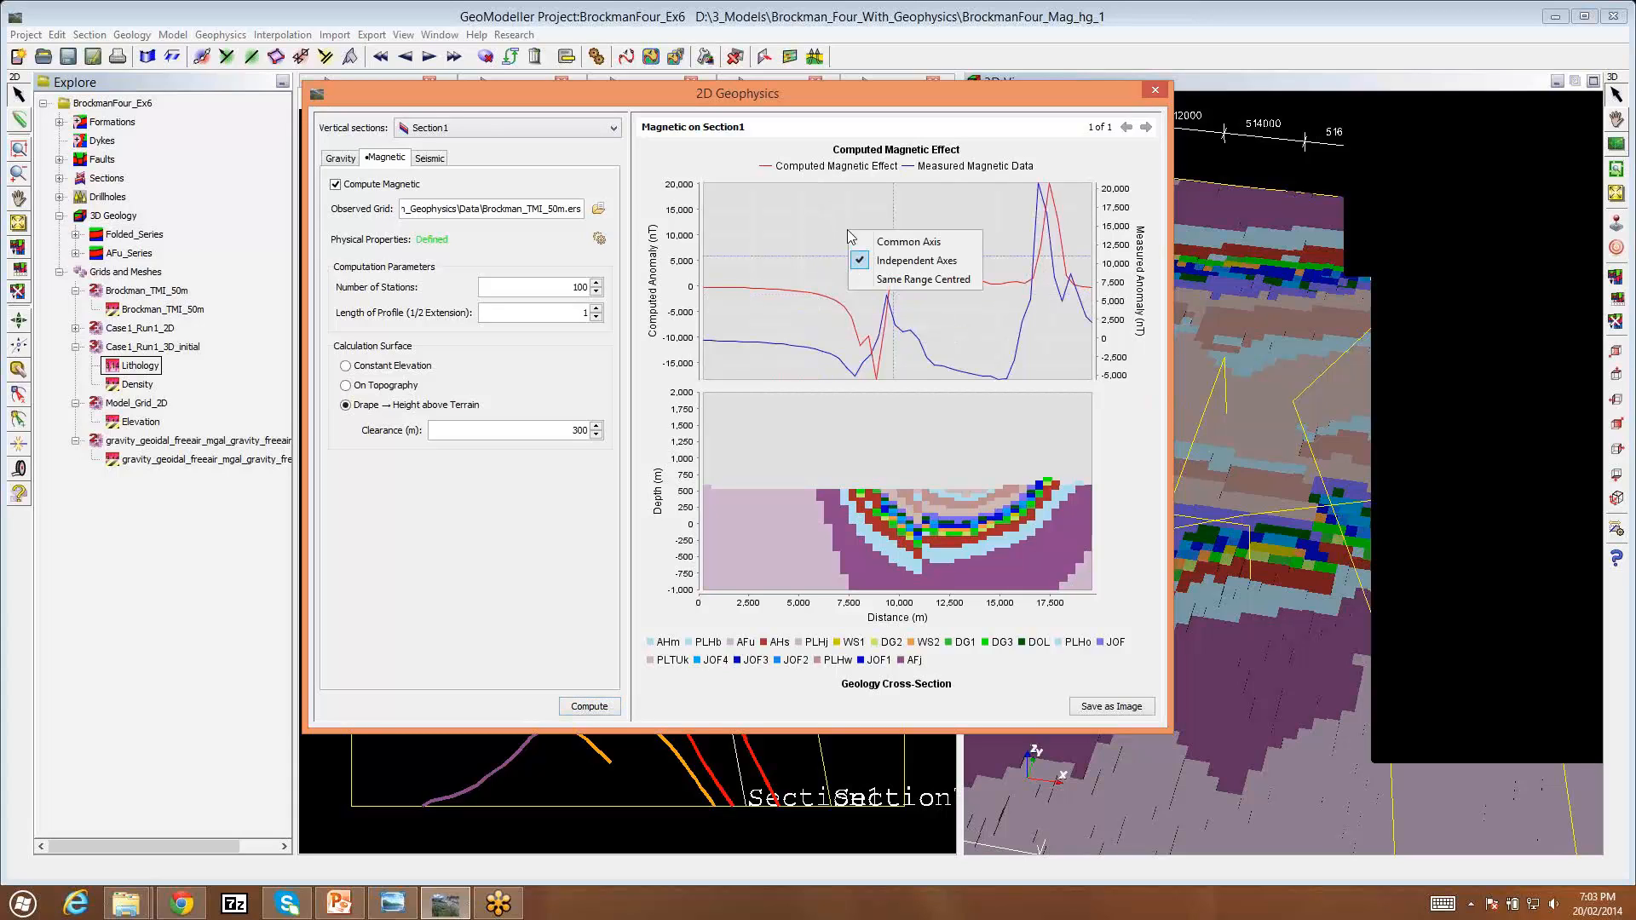
pyautogui.click(905, 280)
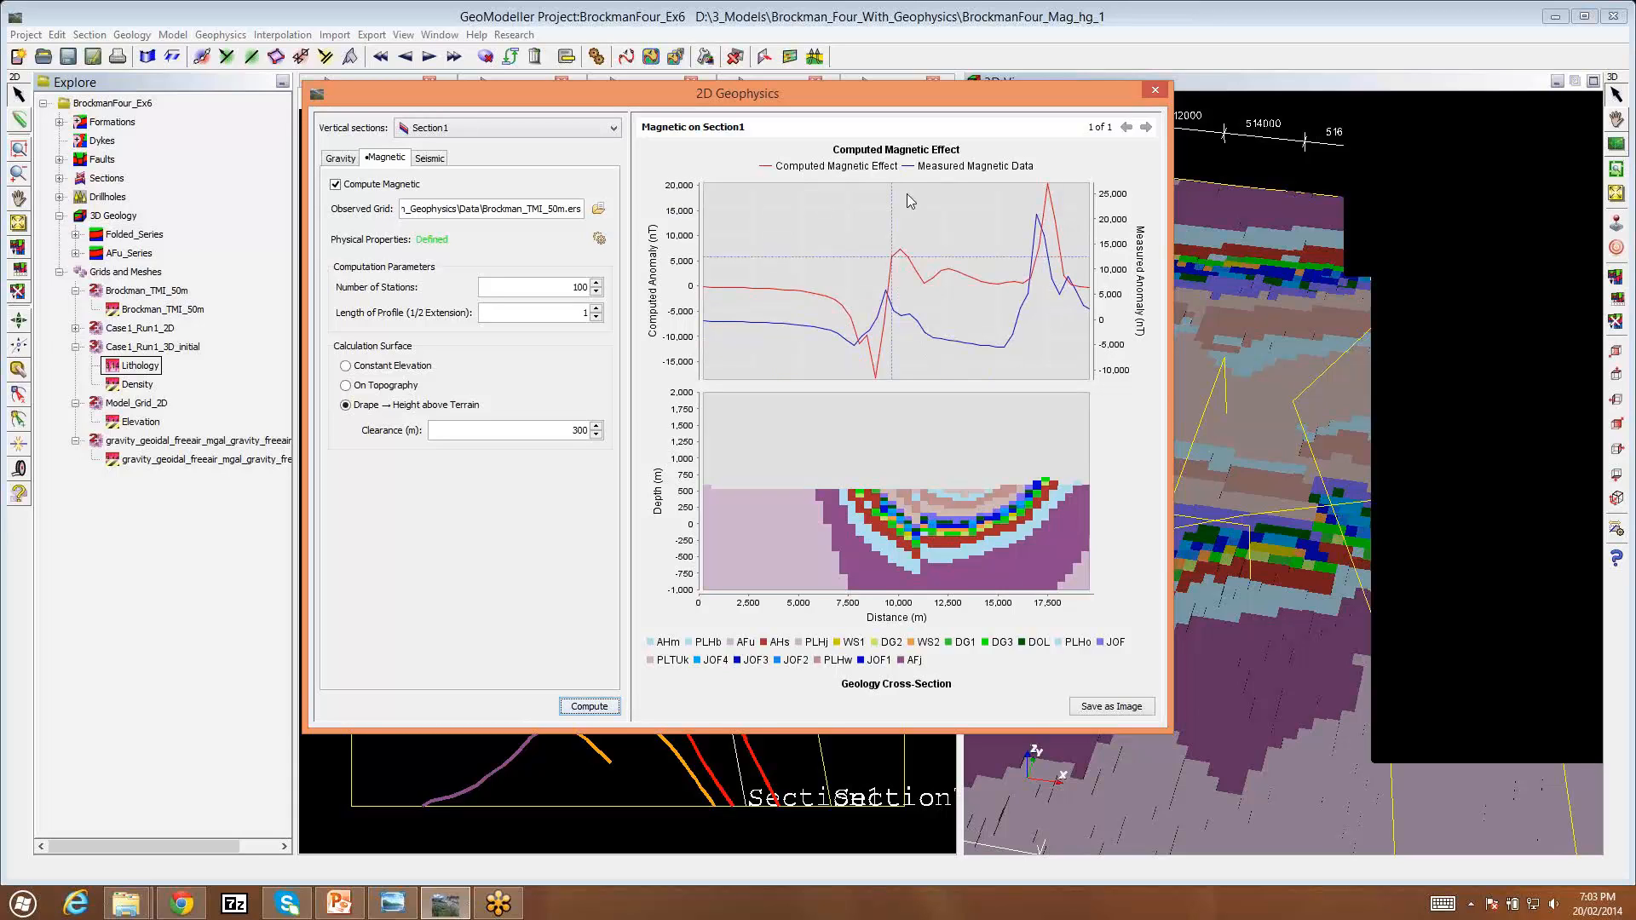
# Step: Compare the magnetic profiles on Independent Axes again and on a Common Axis
pyautogui.rightClick(826, 223)
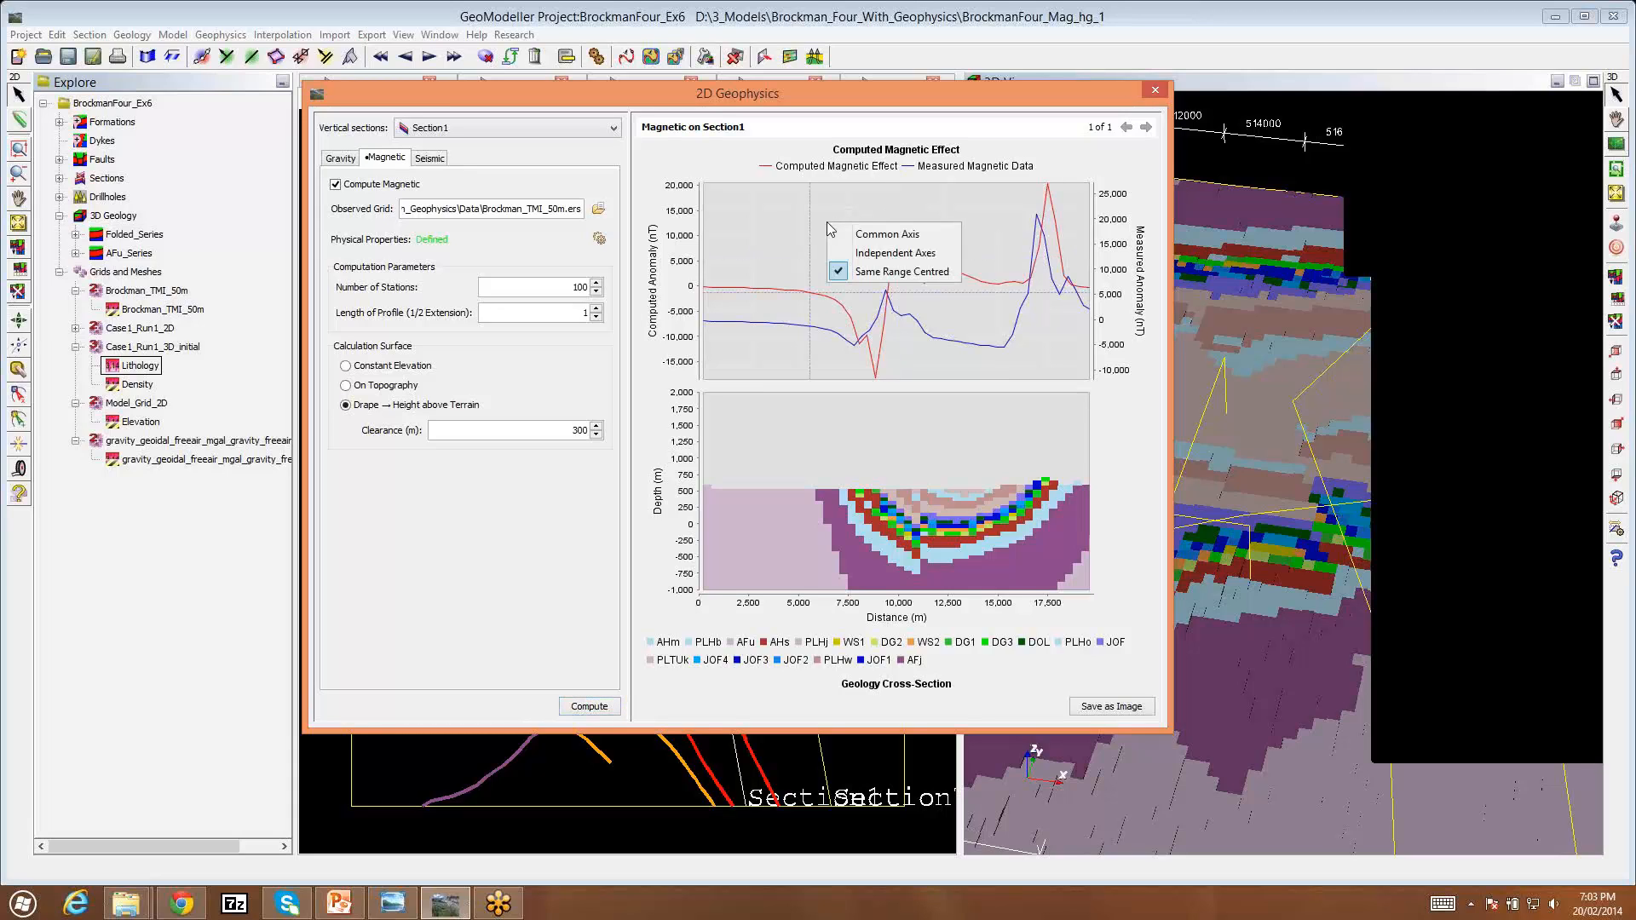
pyautogui.click(890, 253)
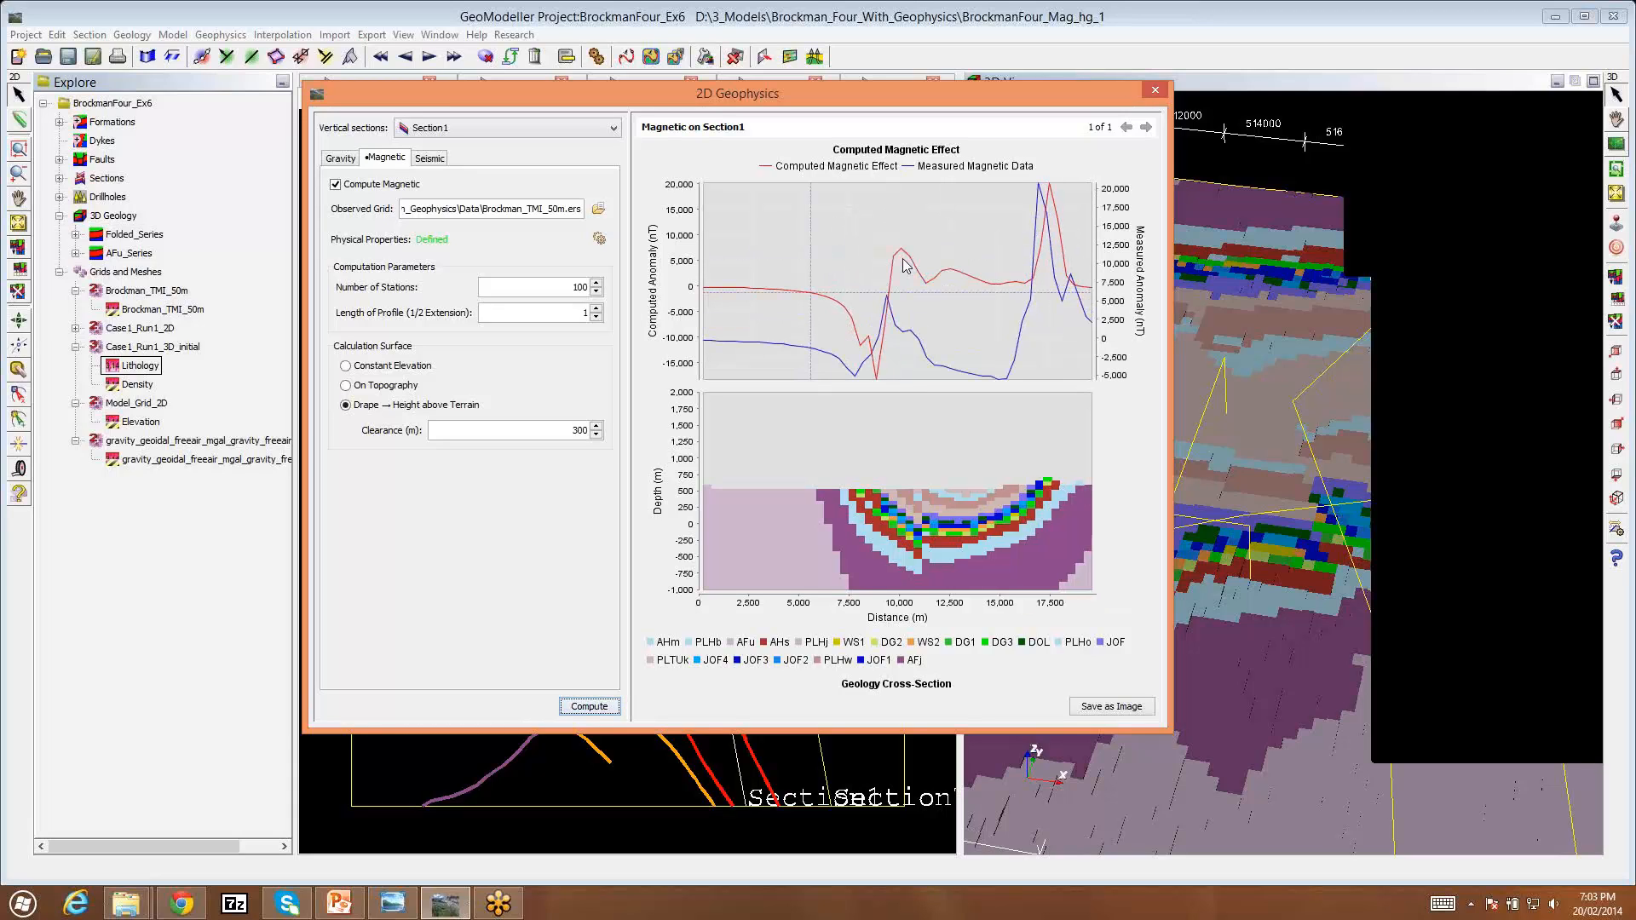
pyautogui.rightClick(832, 232)
pyautogui.click(890, 244)
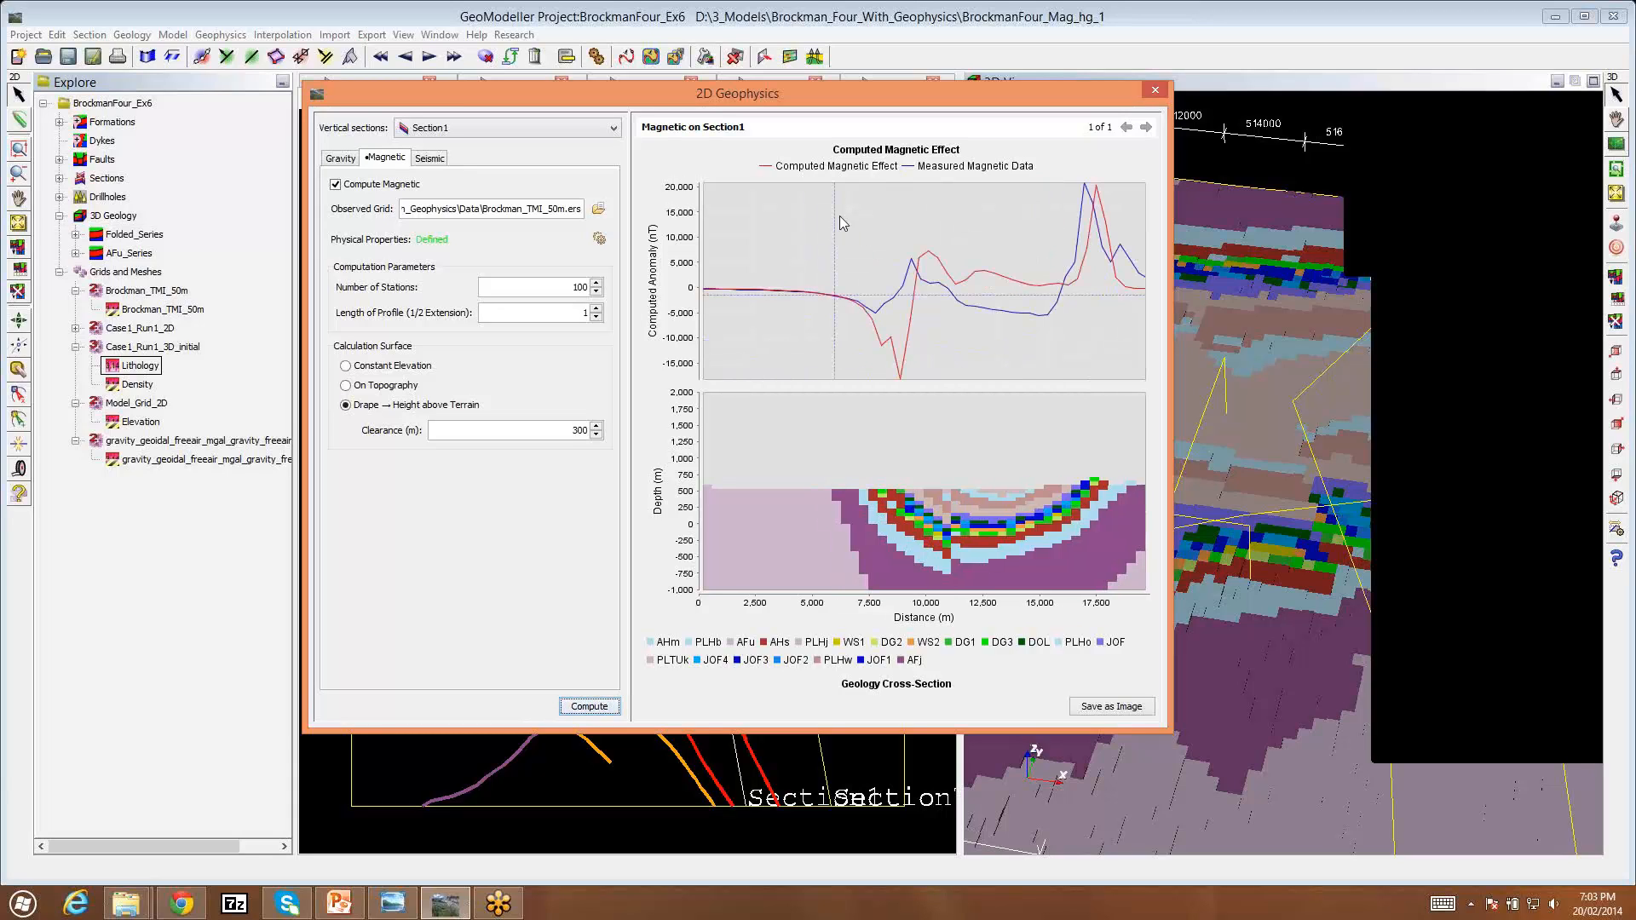
# Step: Enlarge the magnetic profile over about 5,000 to 14,000 m distance and plot both curves with Independent Axes
pyautogui.moveTo(811, 202); pyautogui.dragTo(1025, 357)
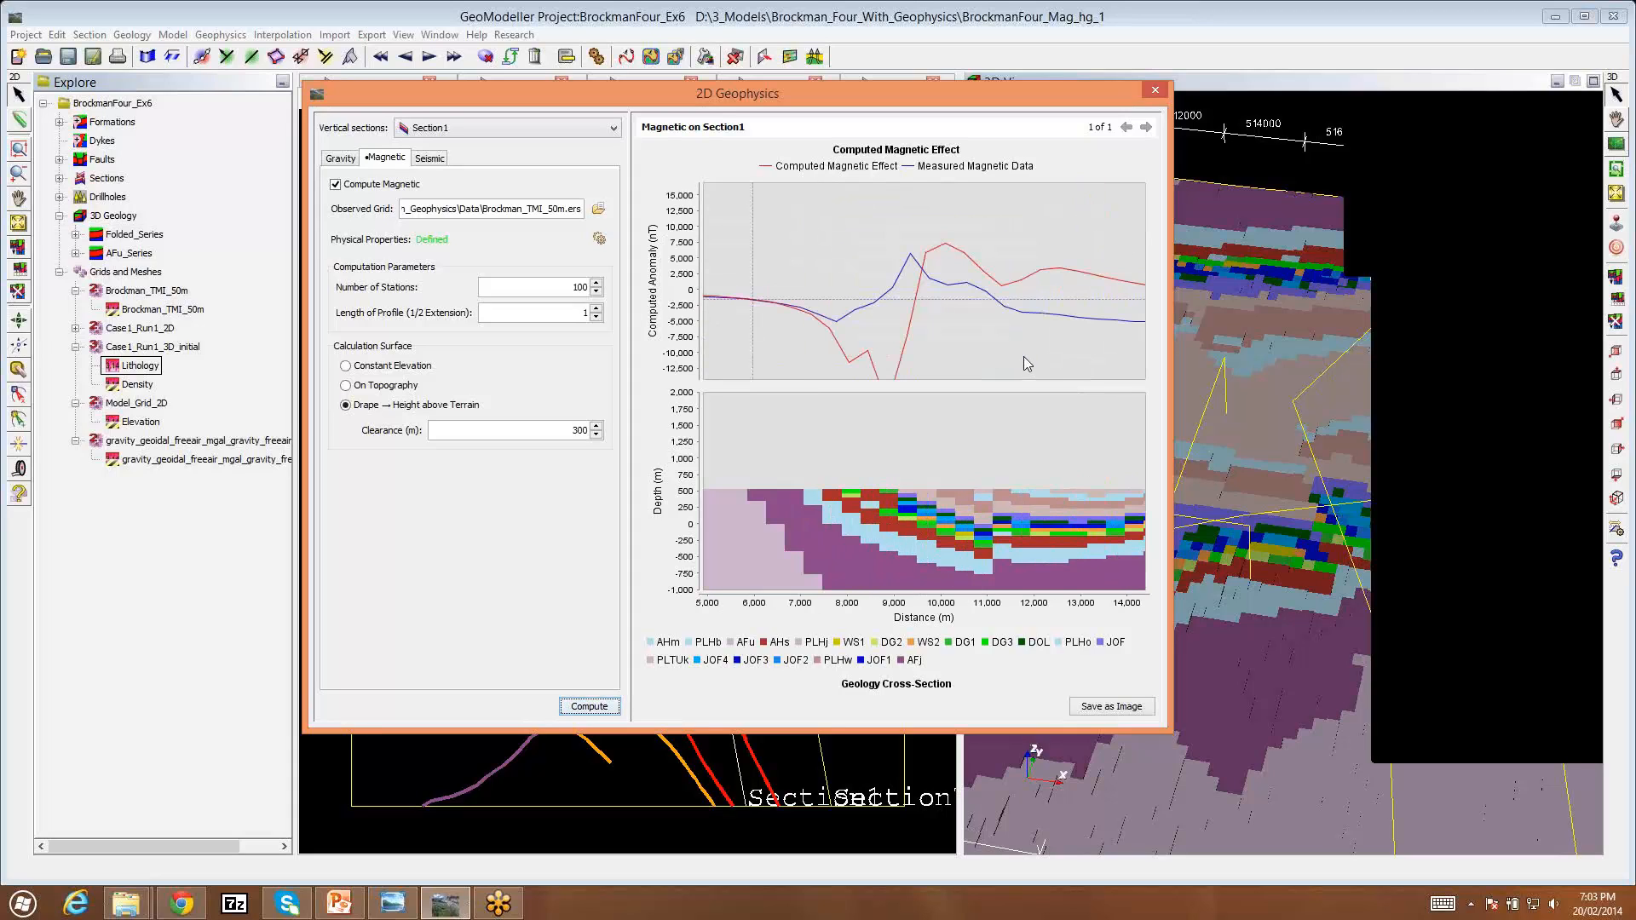
pyautogui.rightClick(856, 235)
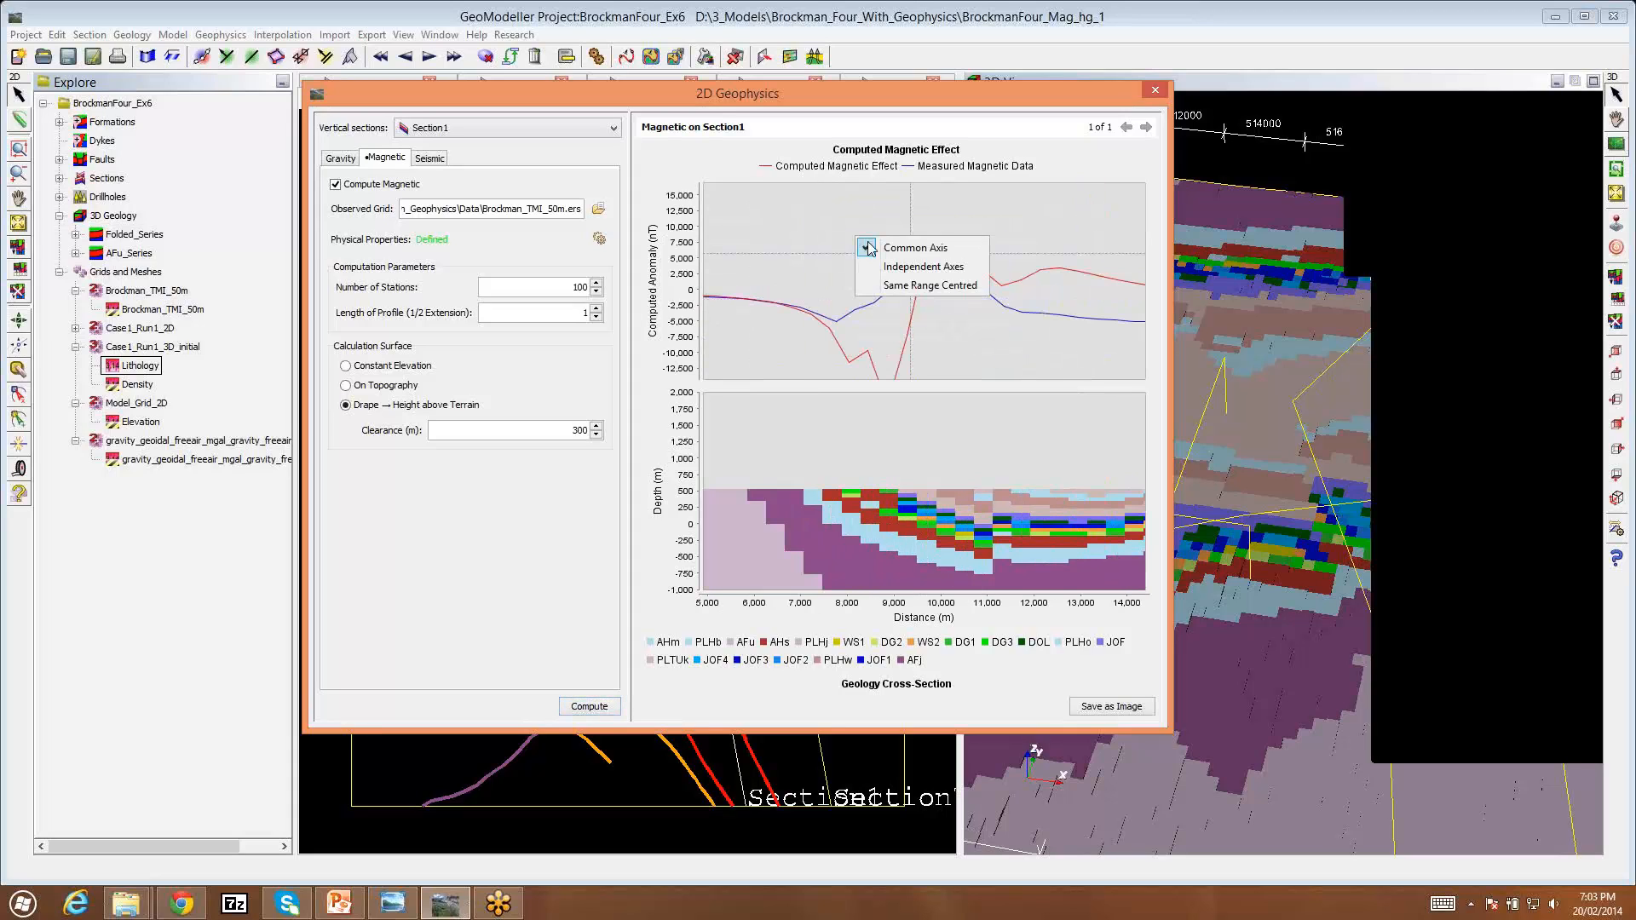
pyautogui.click(909, 268)
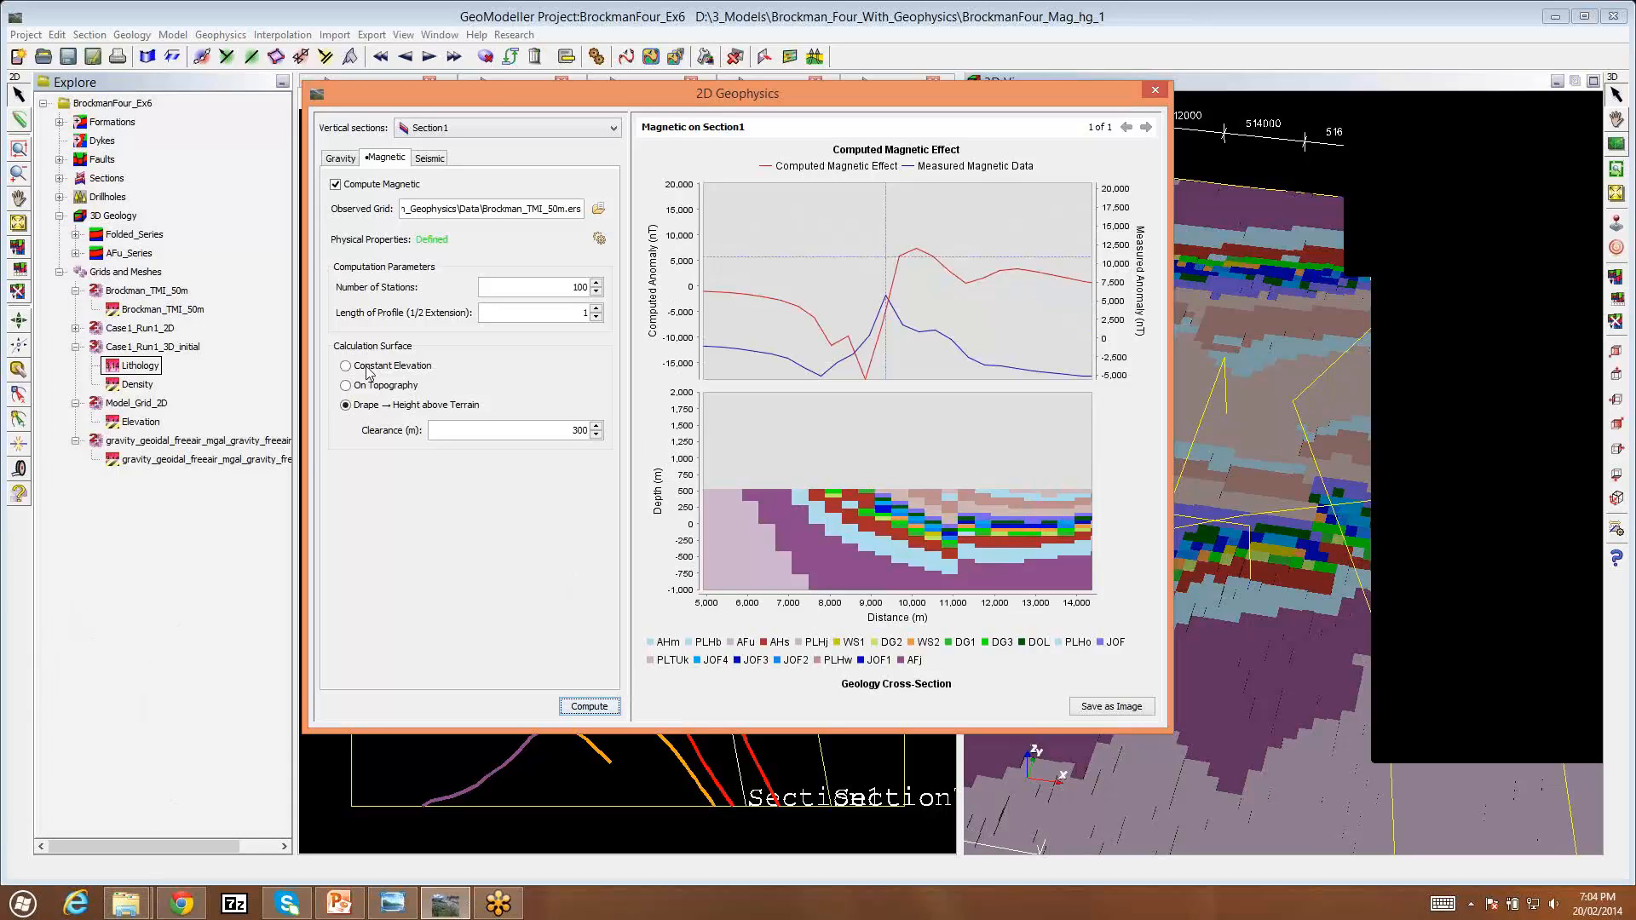
# Step: Bring up the seismic settings for Section1 and open the formation velocities in its physical properties
pyautogui.click(425, 158)
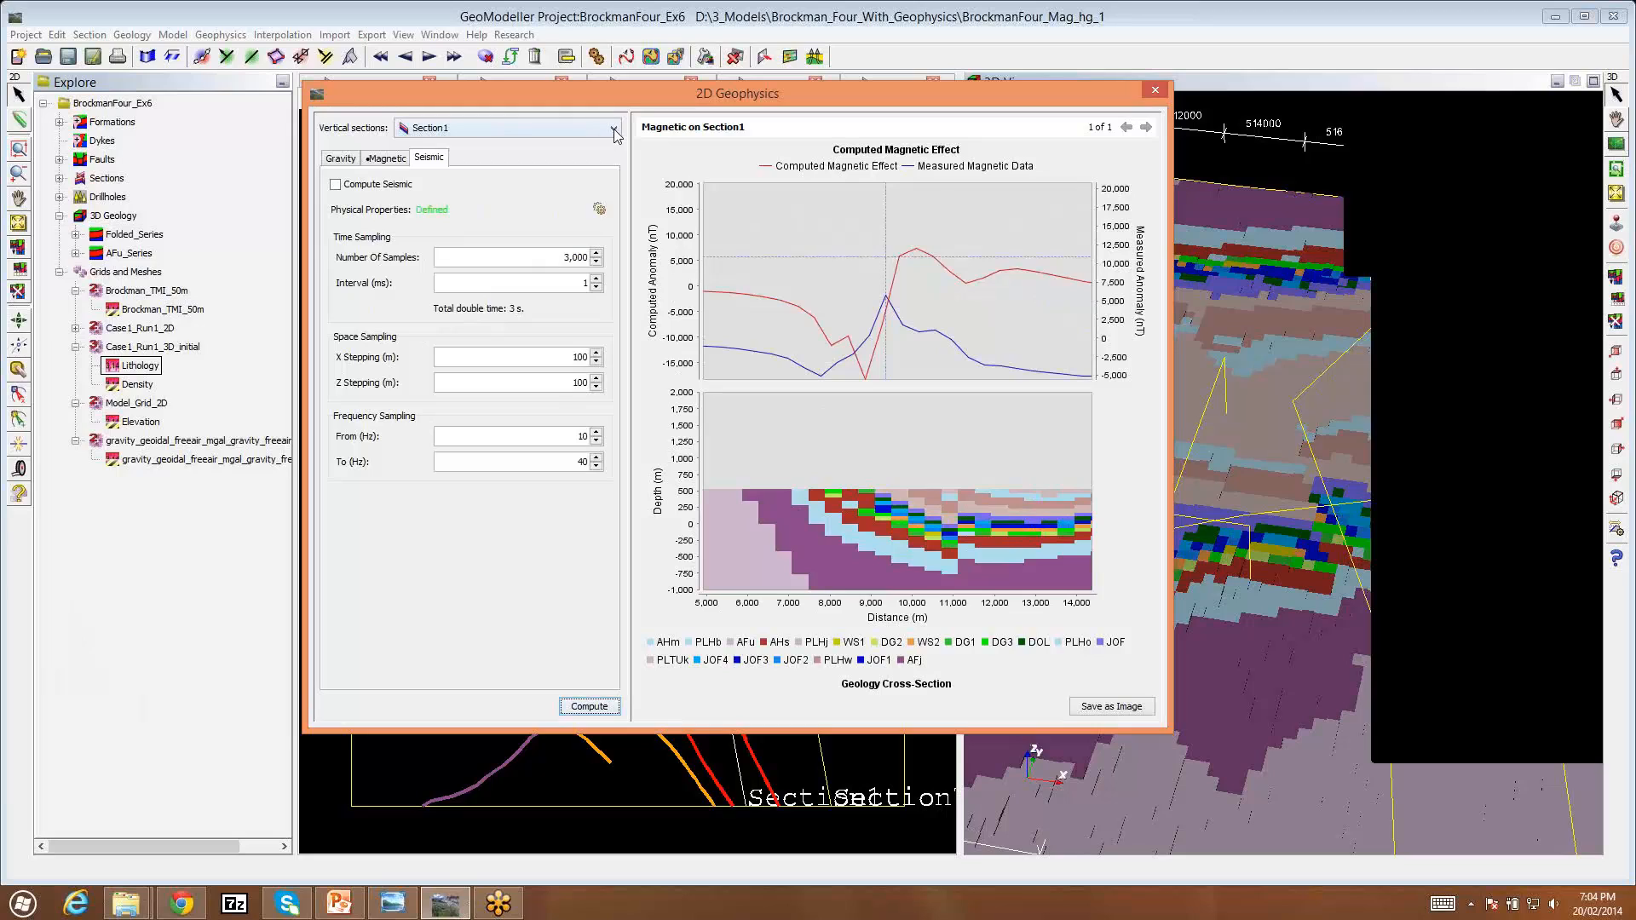
pyautogui.click(613, 129)
pyautogui.click(441, 154)
pyautogui.click(600, 211)
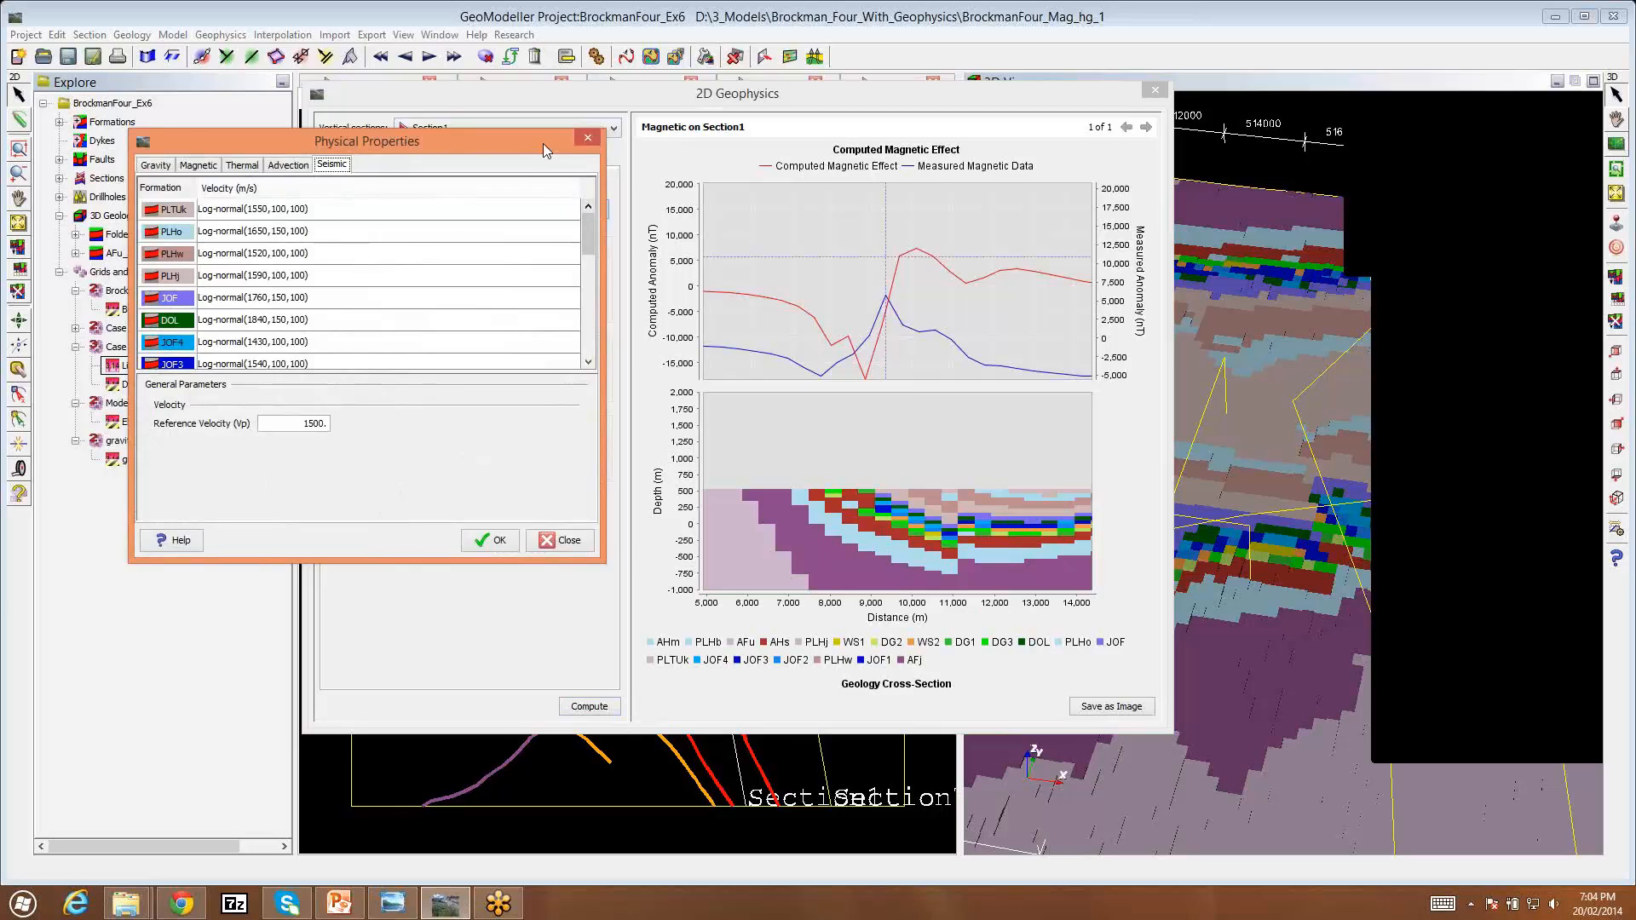
pyautogui.moveTo(543, 143); pyautogui.dragTo(583, 237)
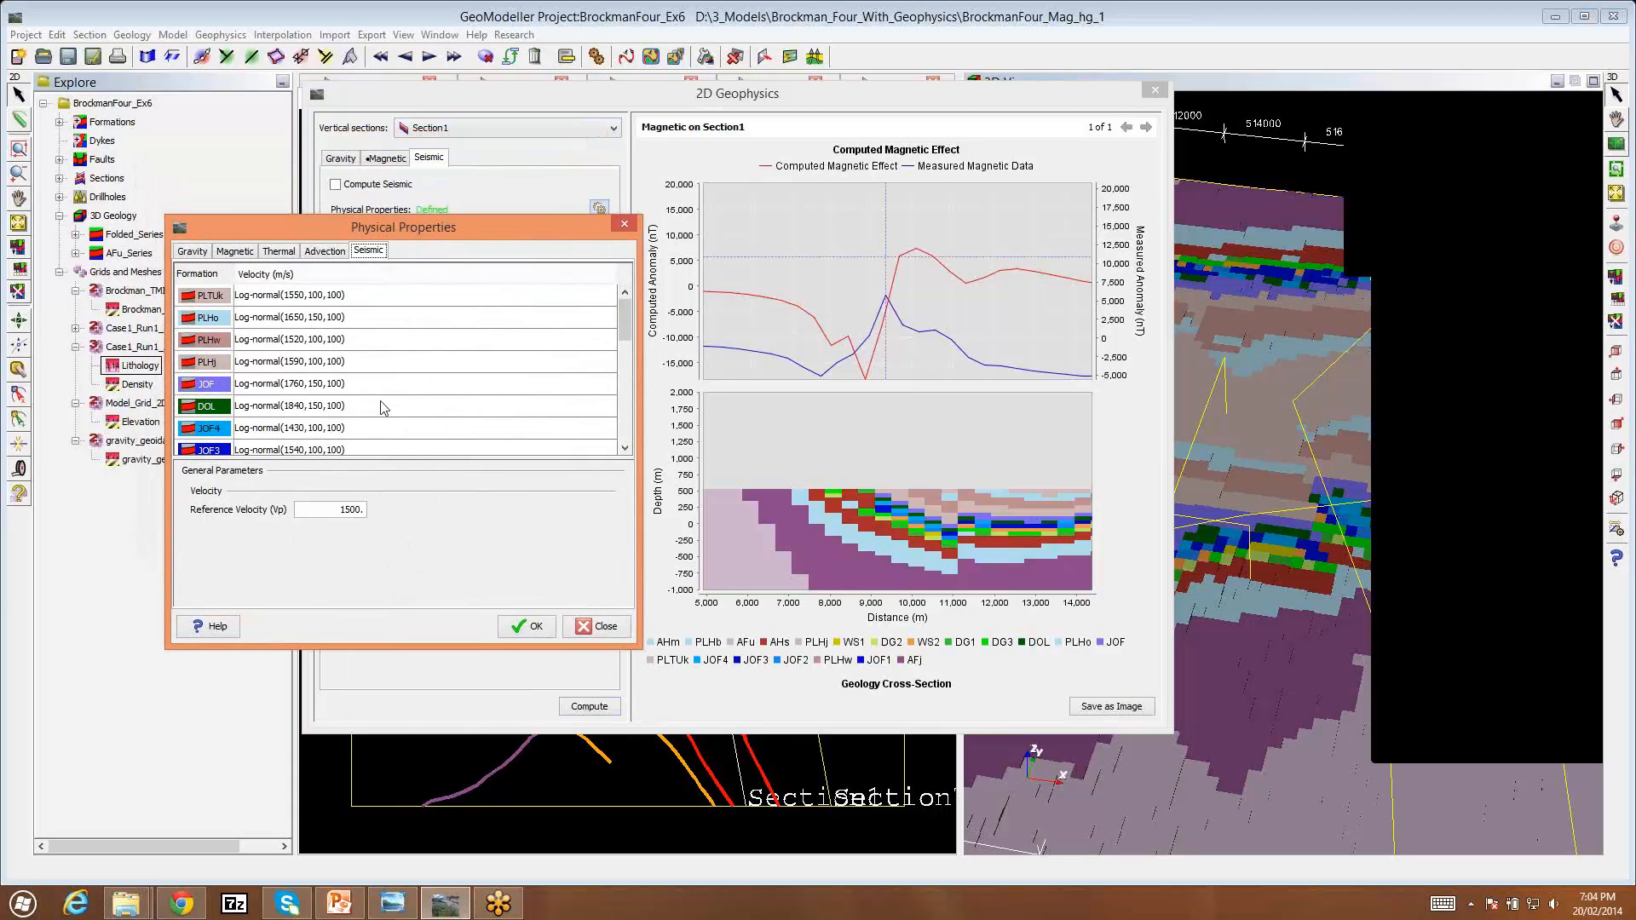
# Step: Inspect the PLHo velocity distribution, including its mean, standard deviation and mode choices, and accept the seismic properties
pyautogui.doubleClick(320, 324)
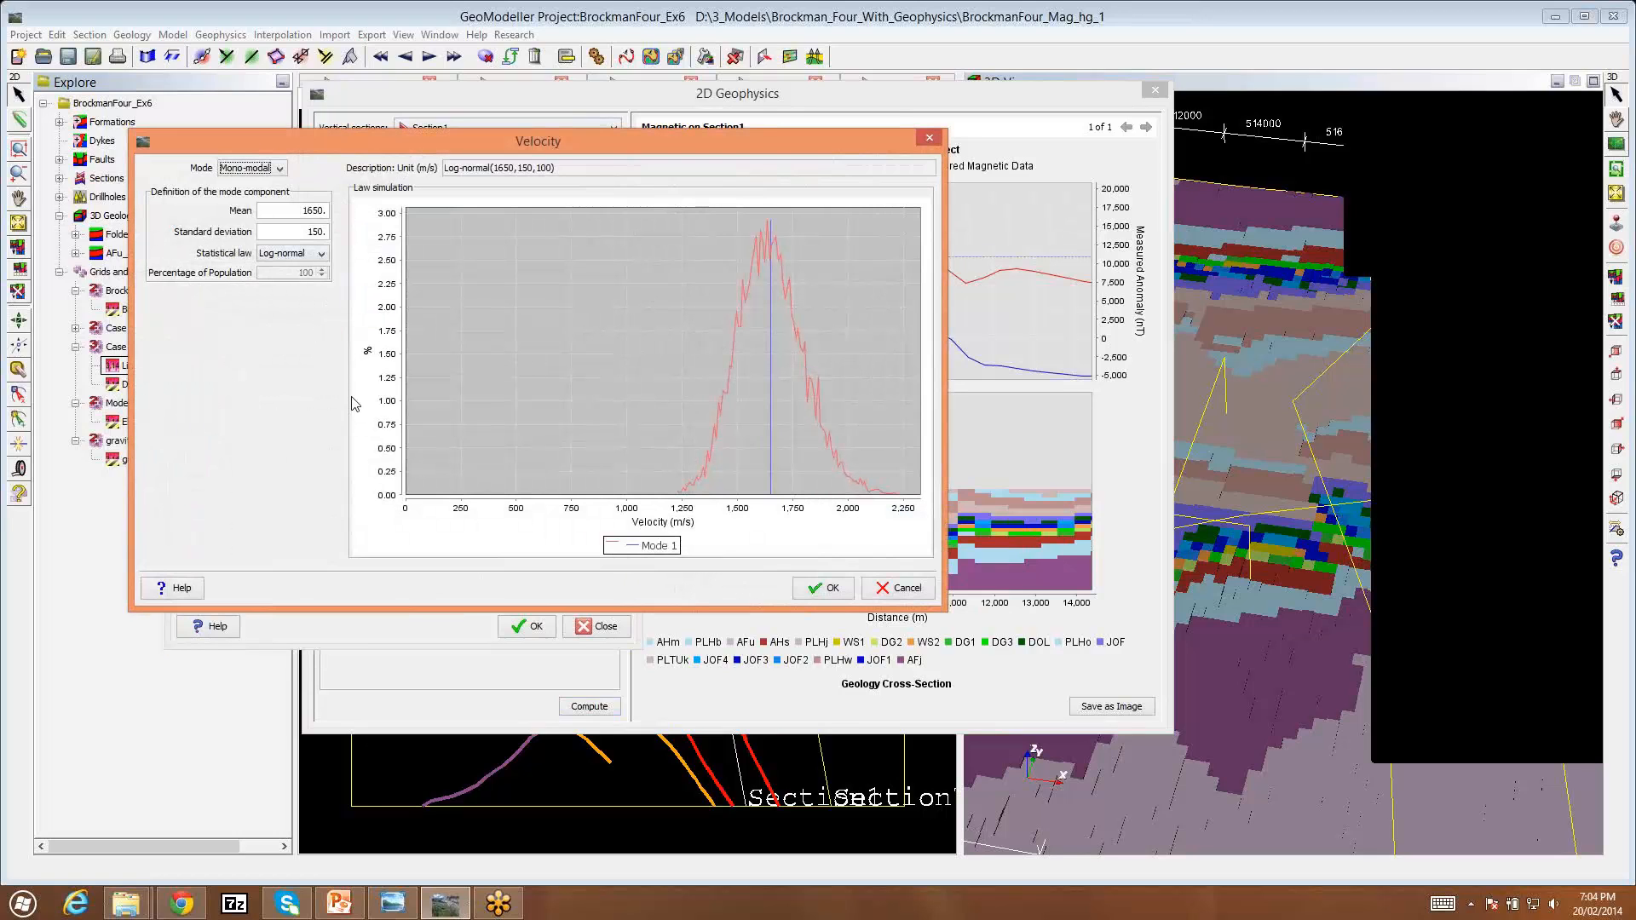
pyautogui.moveTo(334, 139); pyautogui.dragTo(398, 255)
pyautogui.moveTo(359, 320); pyautogui.dragTo(415, 329)
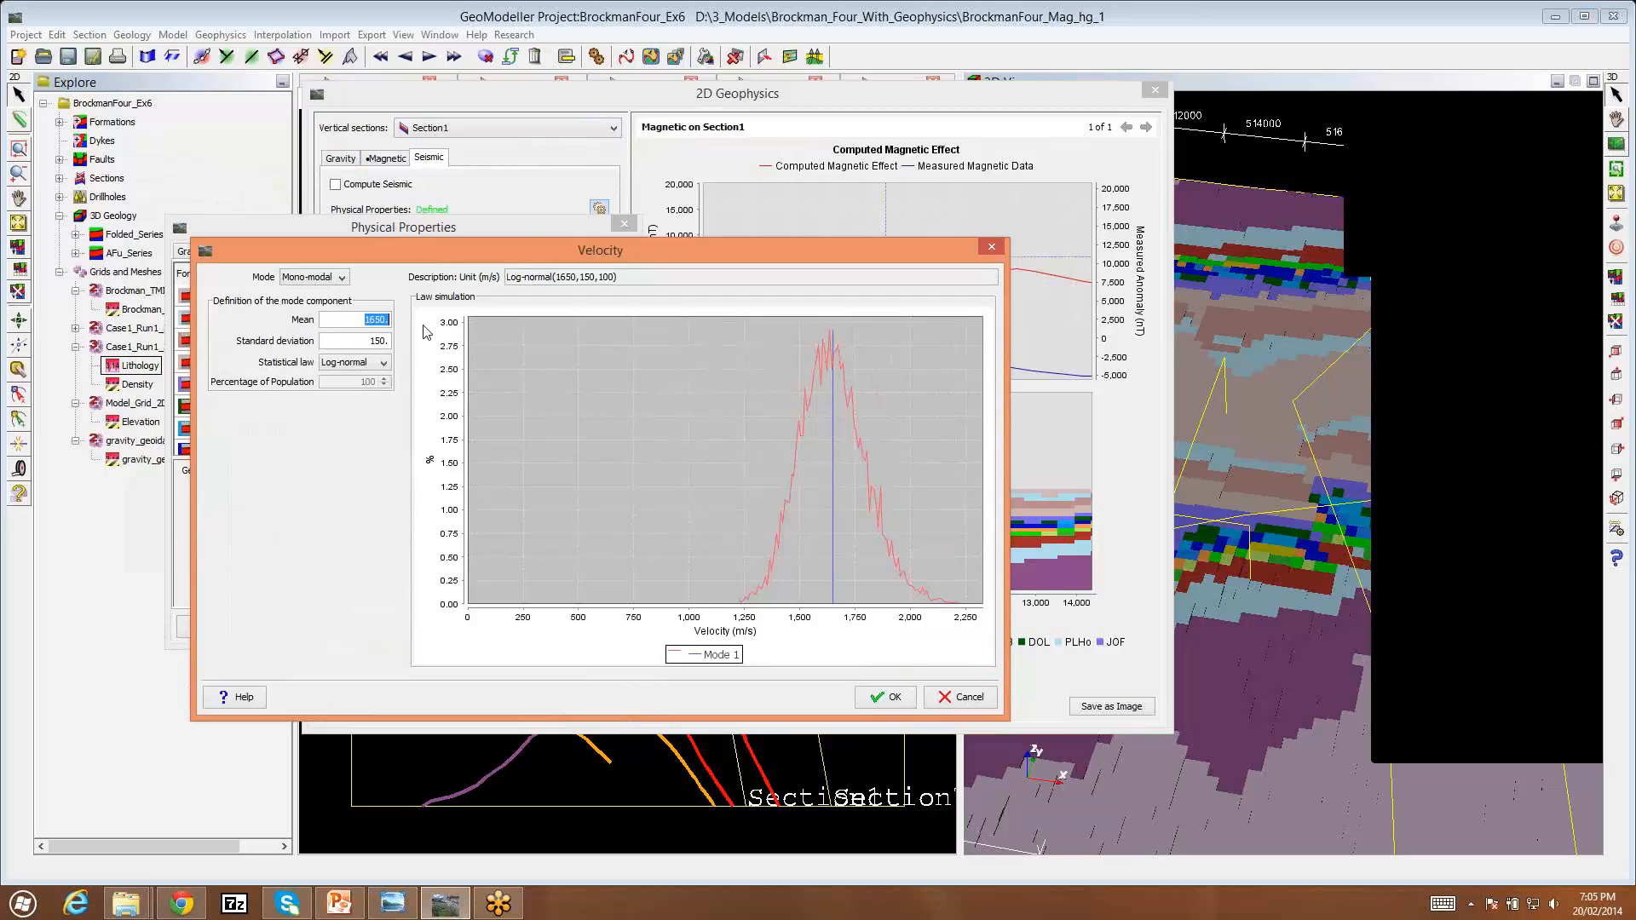
pyautogui.doubleClick(358, 340)
pyautogui.click(343, 281)
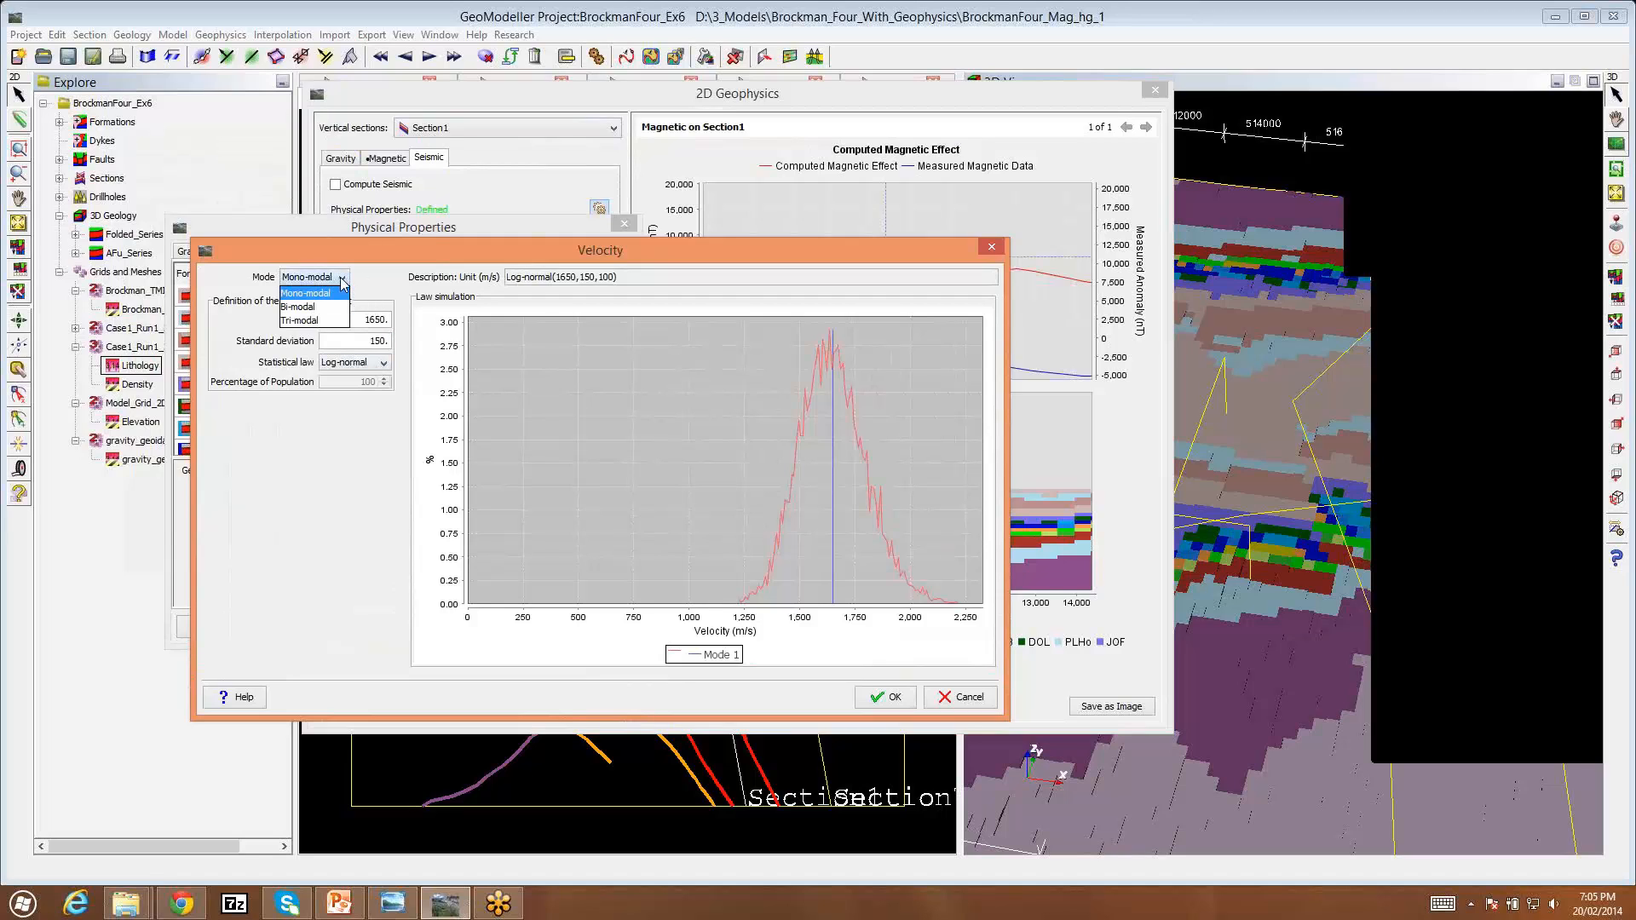
pyautogui.click(344, 282)
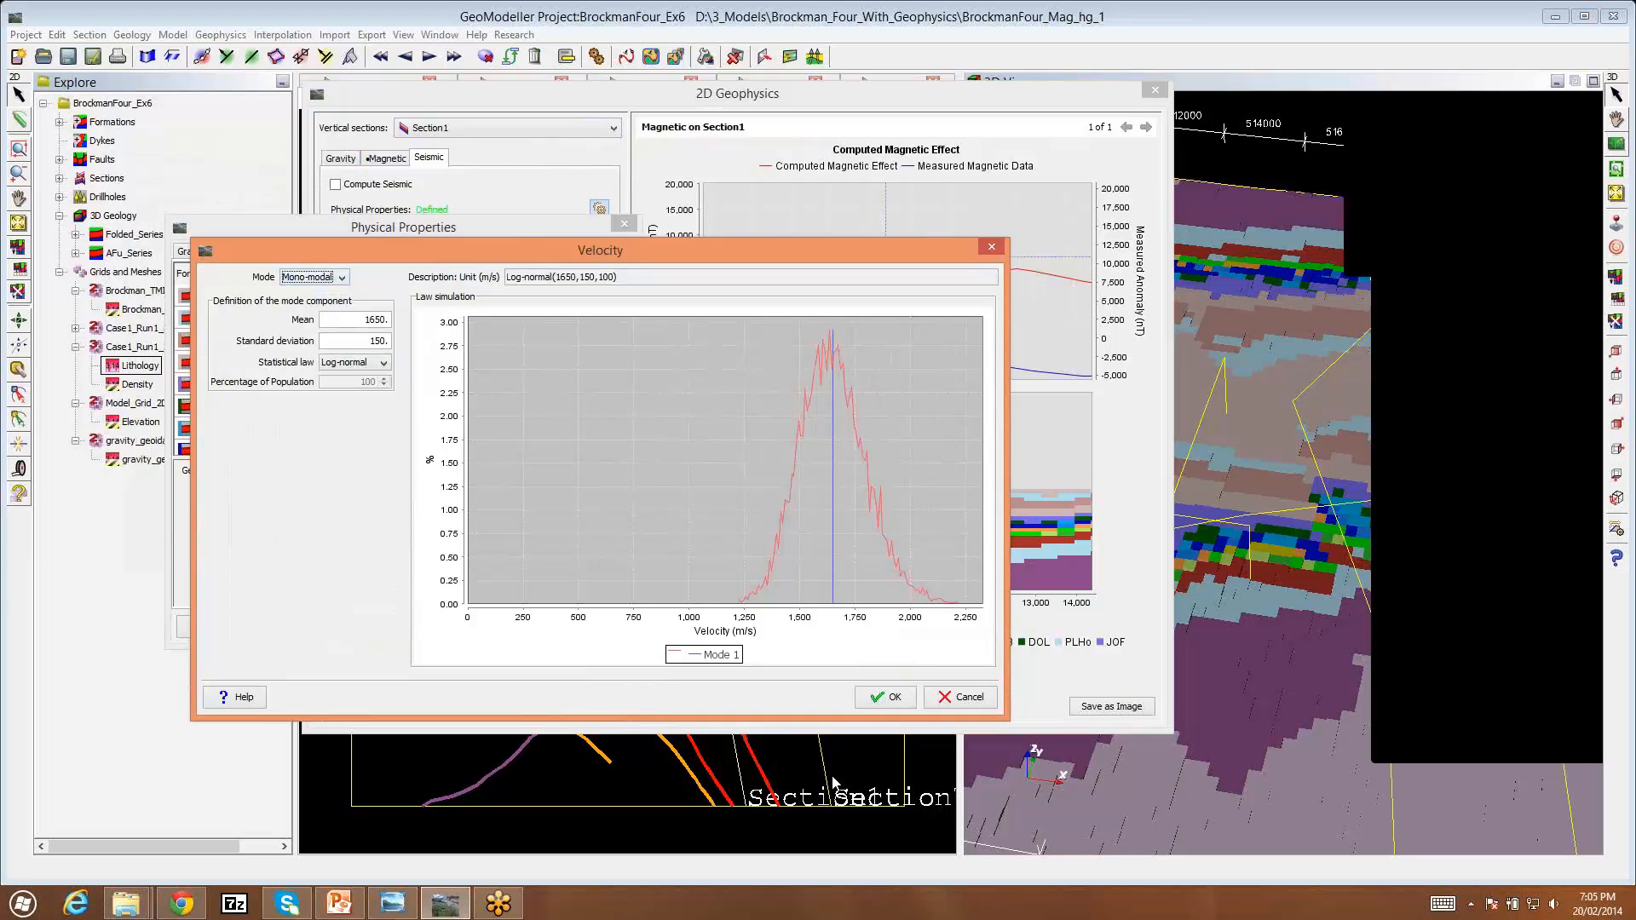
pyautogui.click(884, 698)
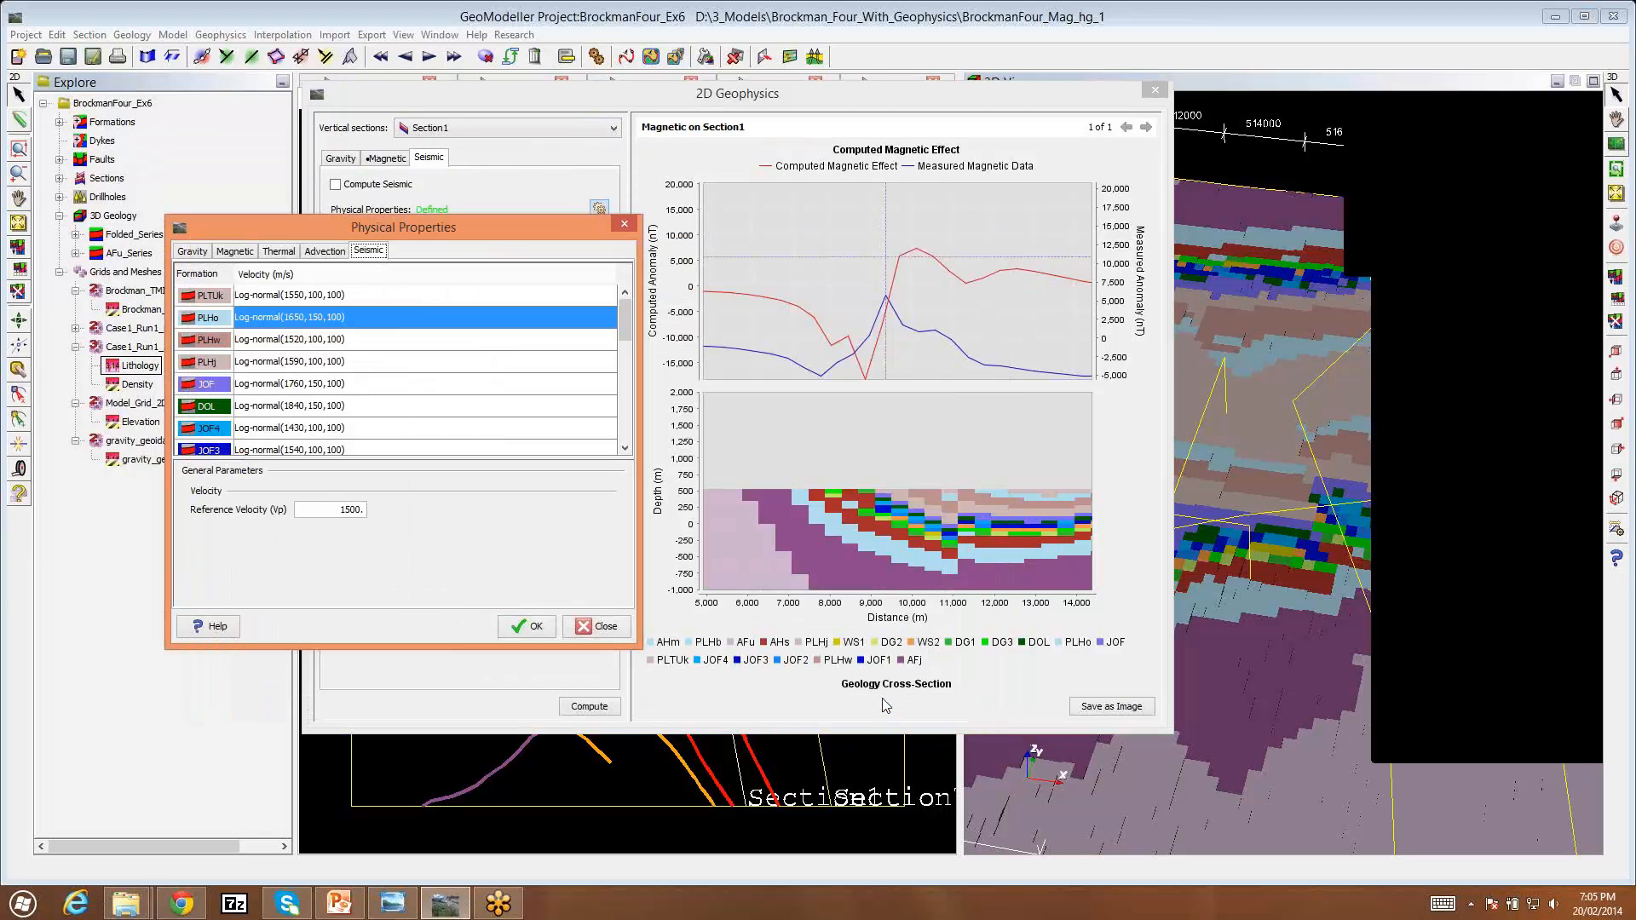
pyautogui.click(535, 627)
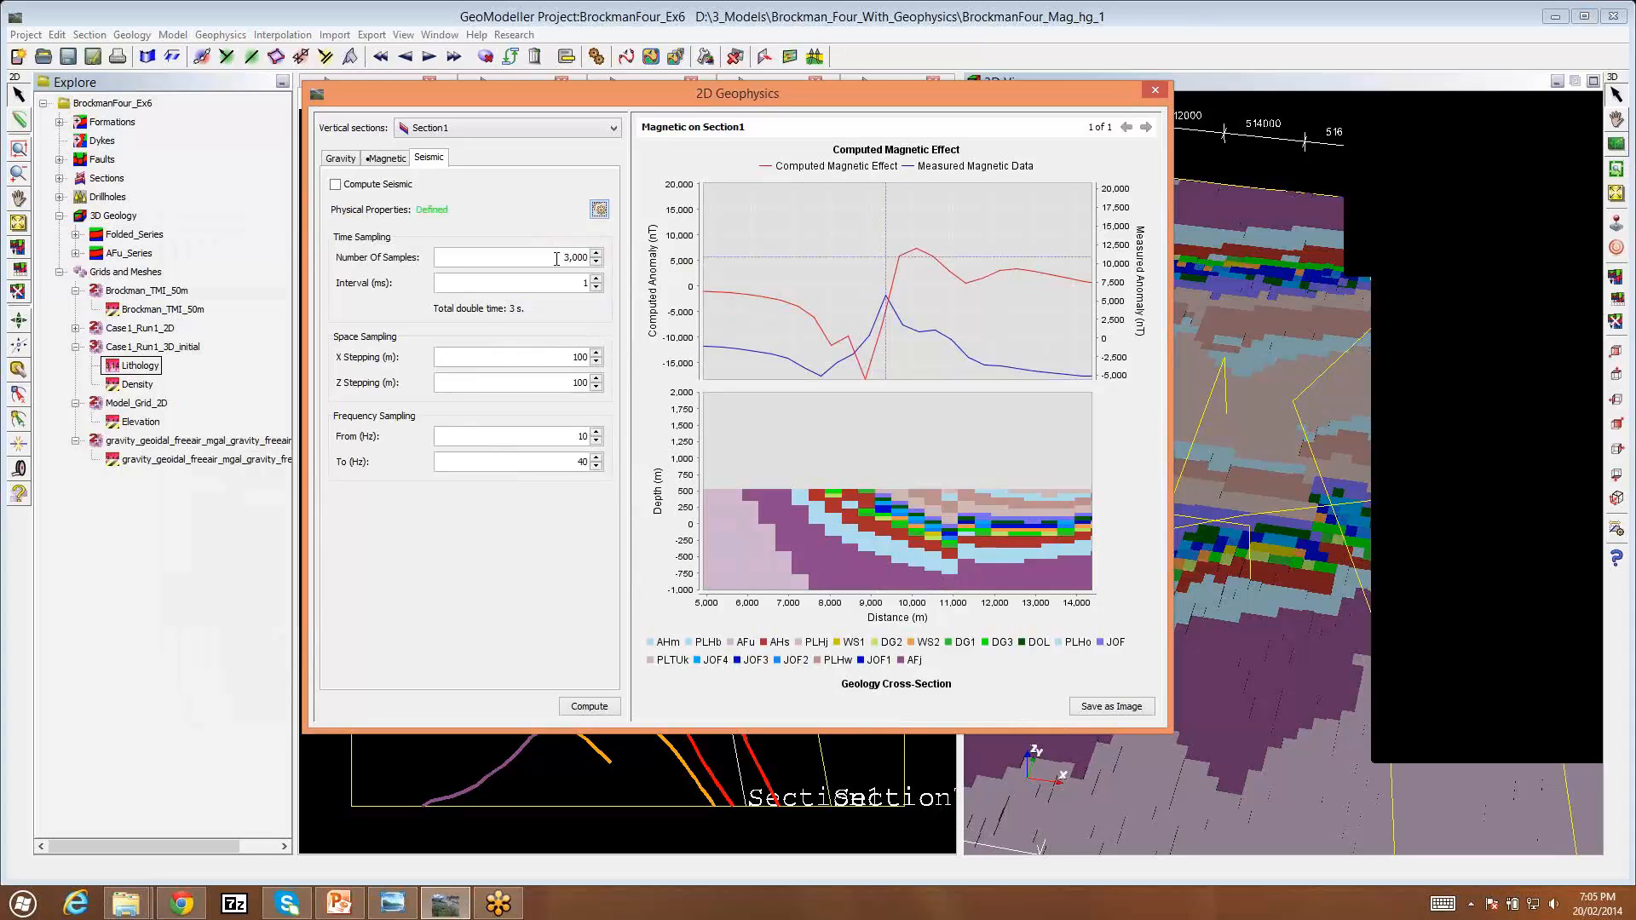
# Step: Set the X and Z stepping to 250 m, enable the seismic computation, and compute the seismic response on Section1
pyautogui.doubleClick(563, 258)
pyautogui.click(563, 258)
pyautogui.click(585, 283)
pyautogui.moveTo(547, 361); pyautogui.dragTo(611, 368)
pyautogui.write('250')
pyautogui.moveTo(564, 382); pyautogui.dragTo(593, 386)
pyautogui.write('250')
pyautogui.click(336, 185)
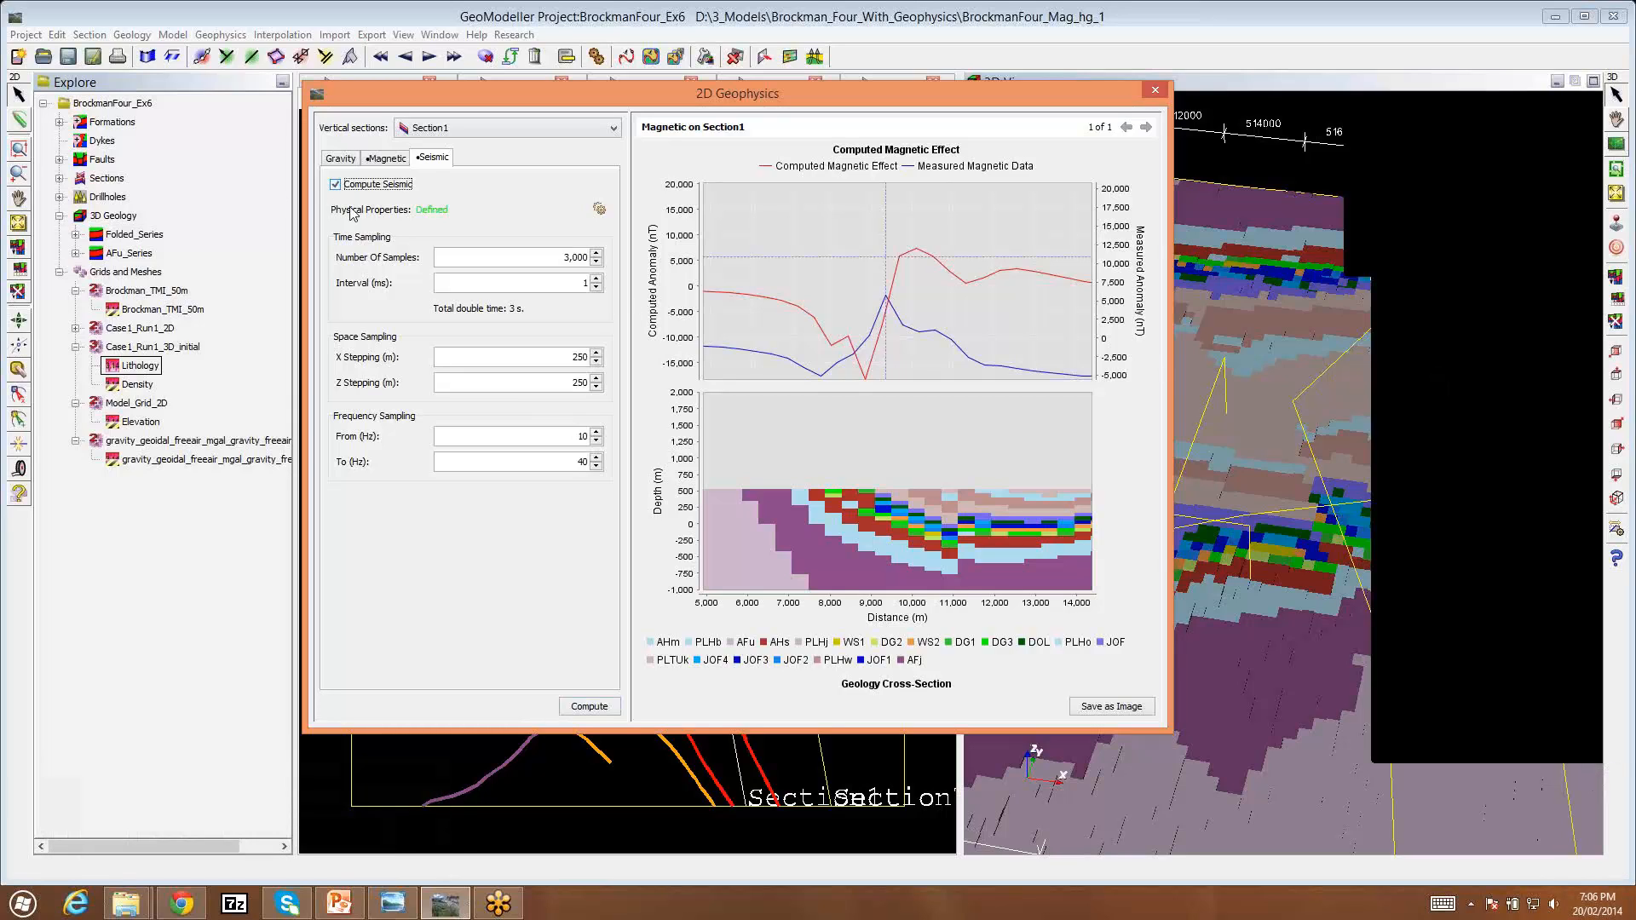
pyautogui.click(600, 710)
pyautogui.click(1400, 527)
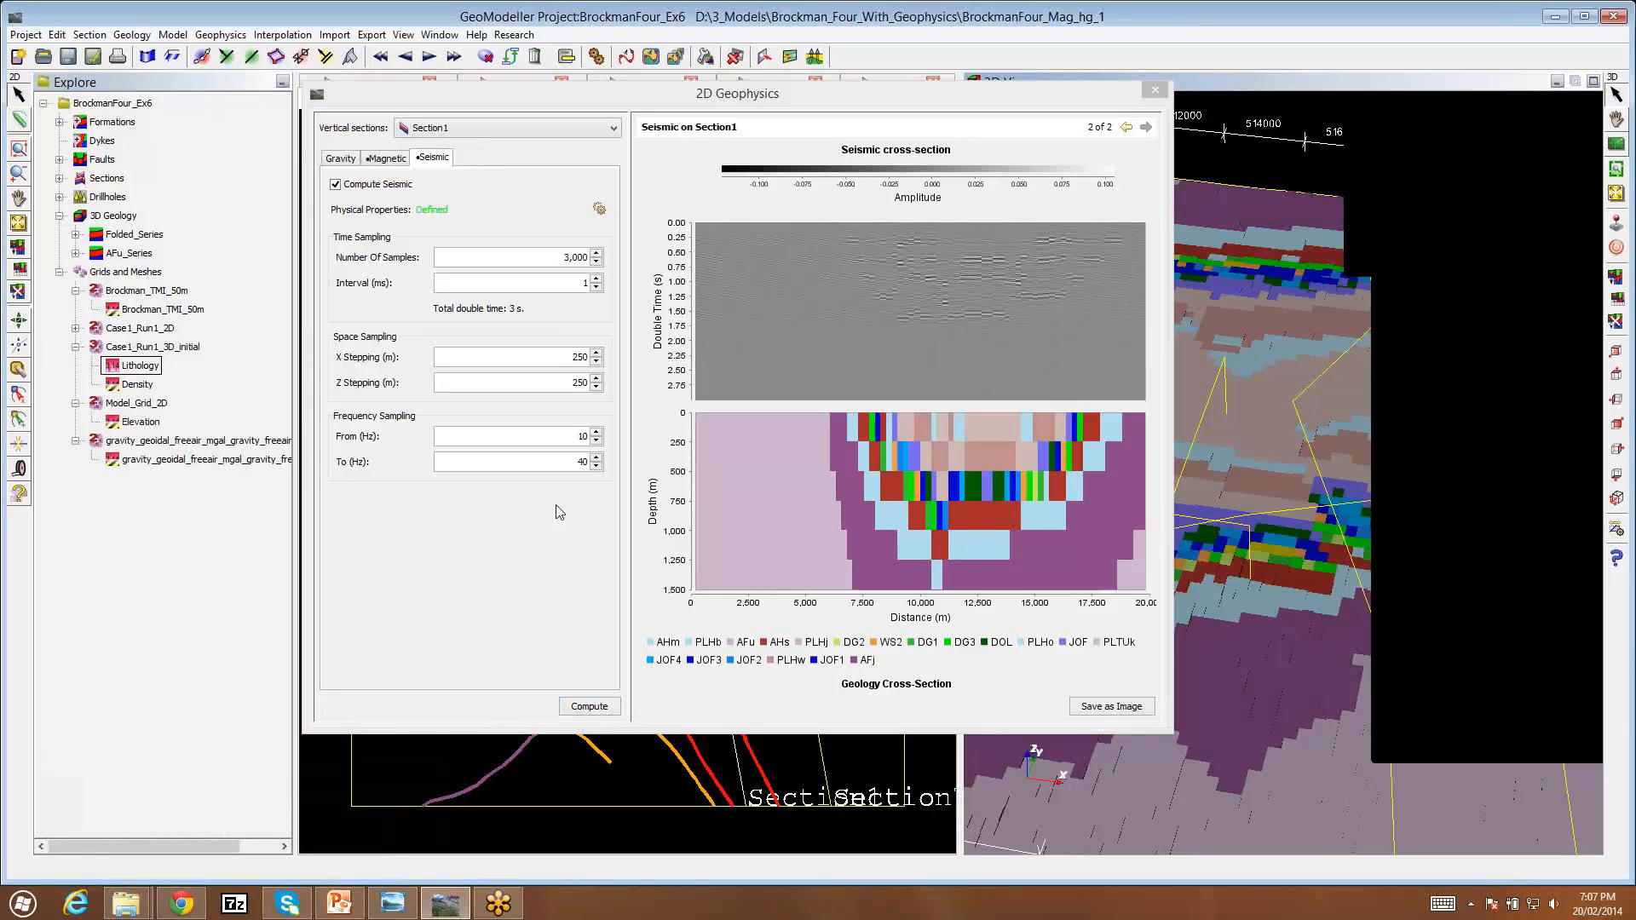
# Step: Examine the computed seismic cross-section against the Section1 geology, and close the 2D geophysics results
pyautogui.moveTo(822, 295)
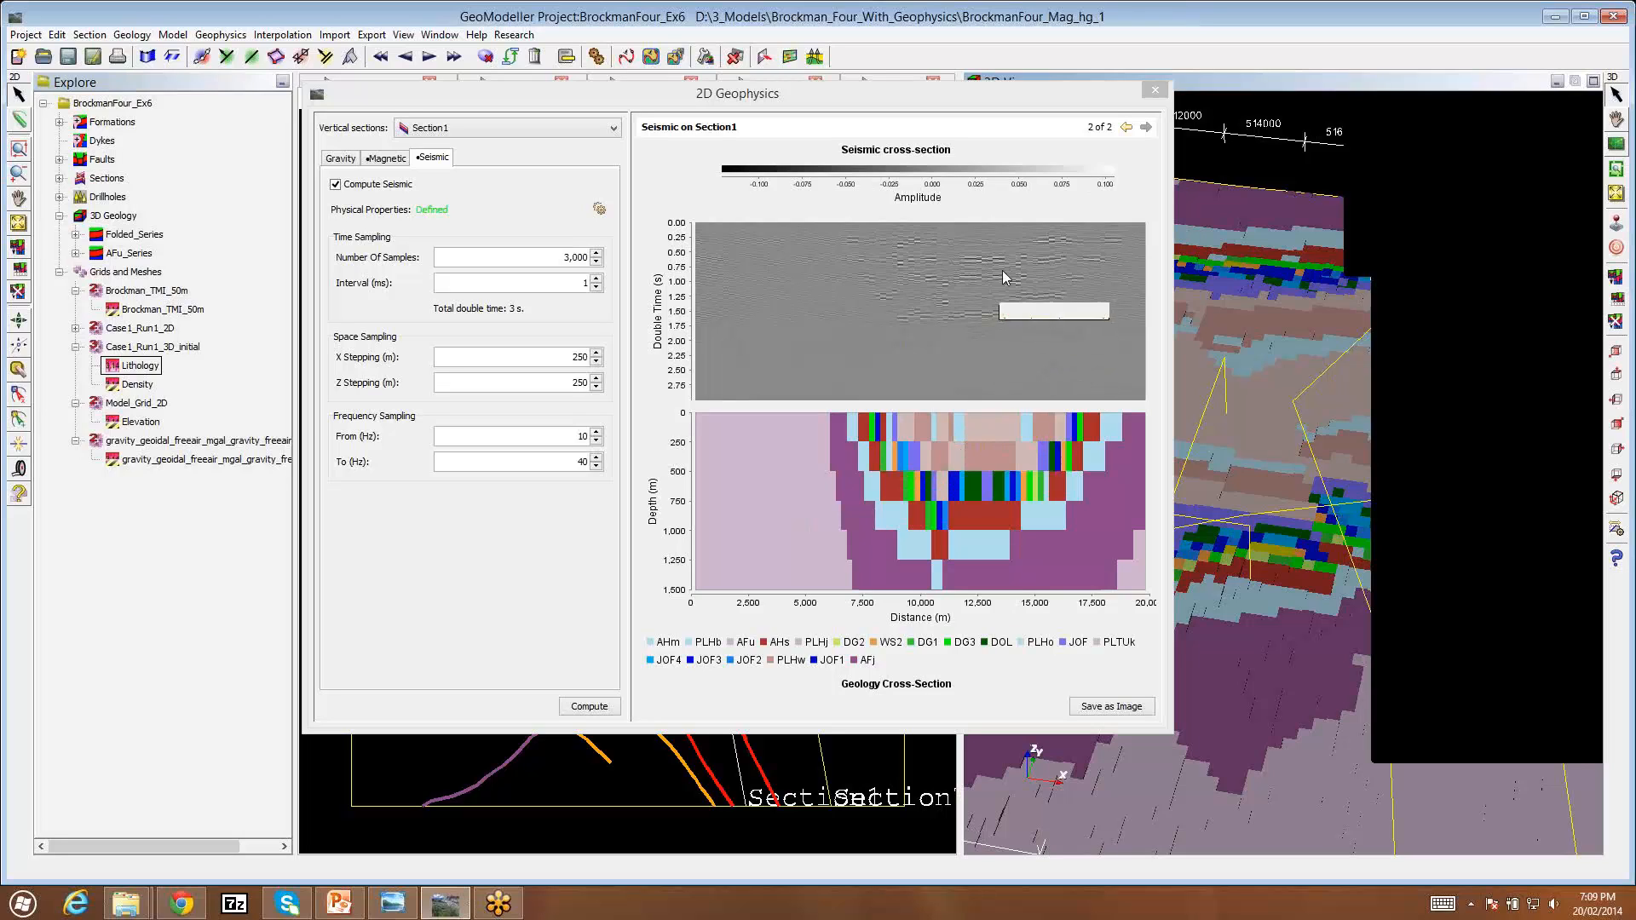
pyautogui.moveTo(2, 5)
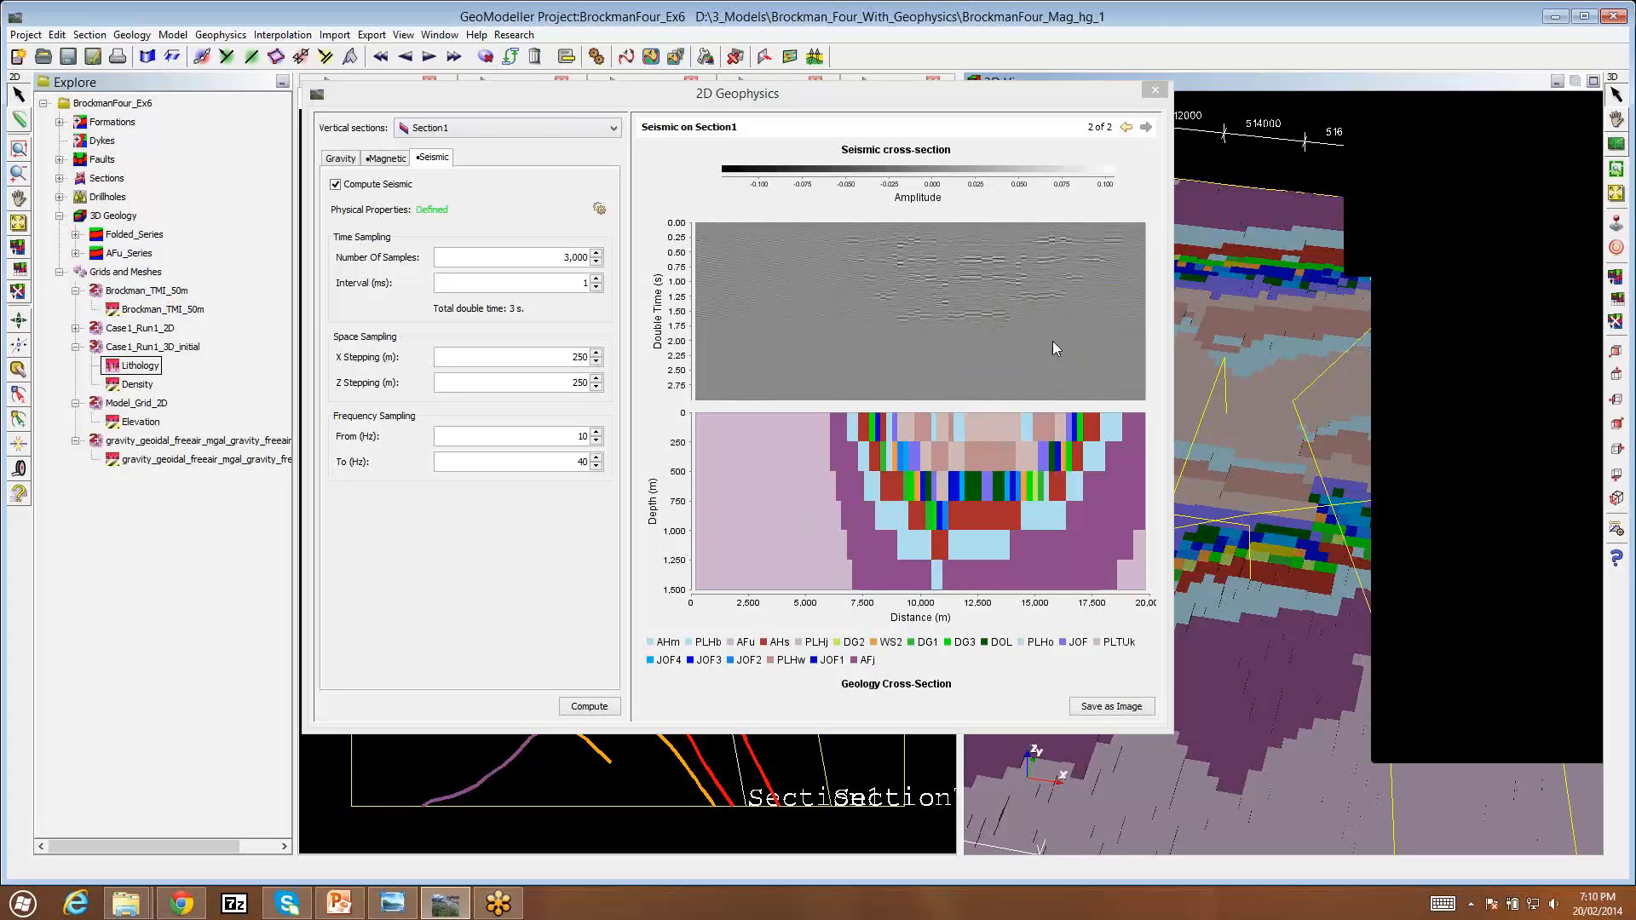
pyautogui.click(1156, 91)
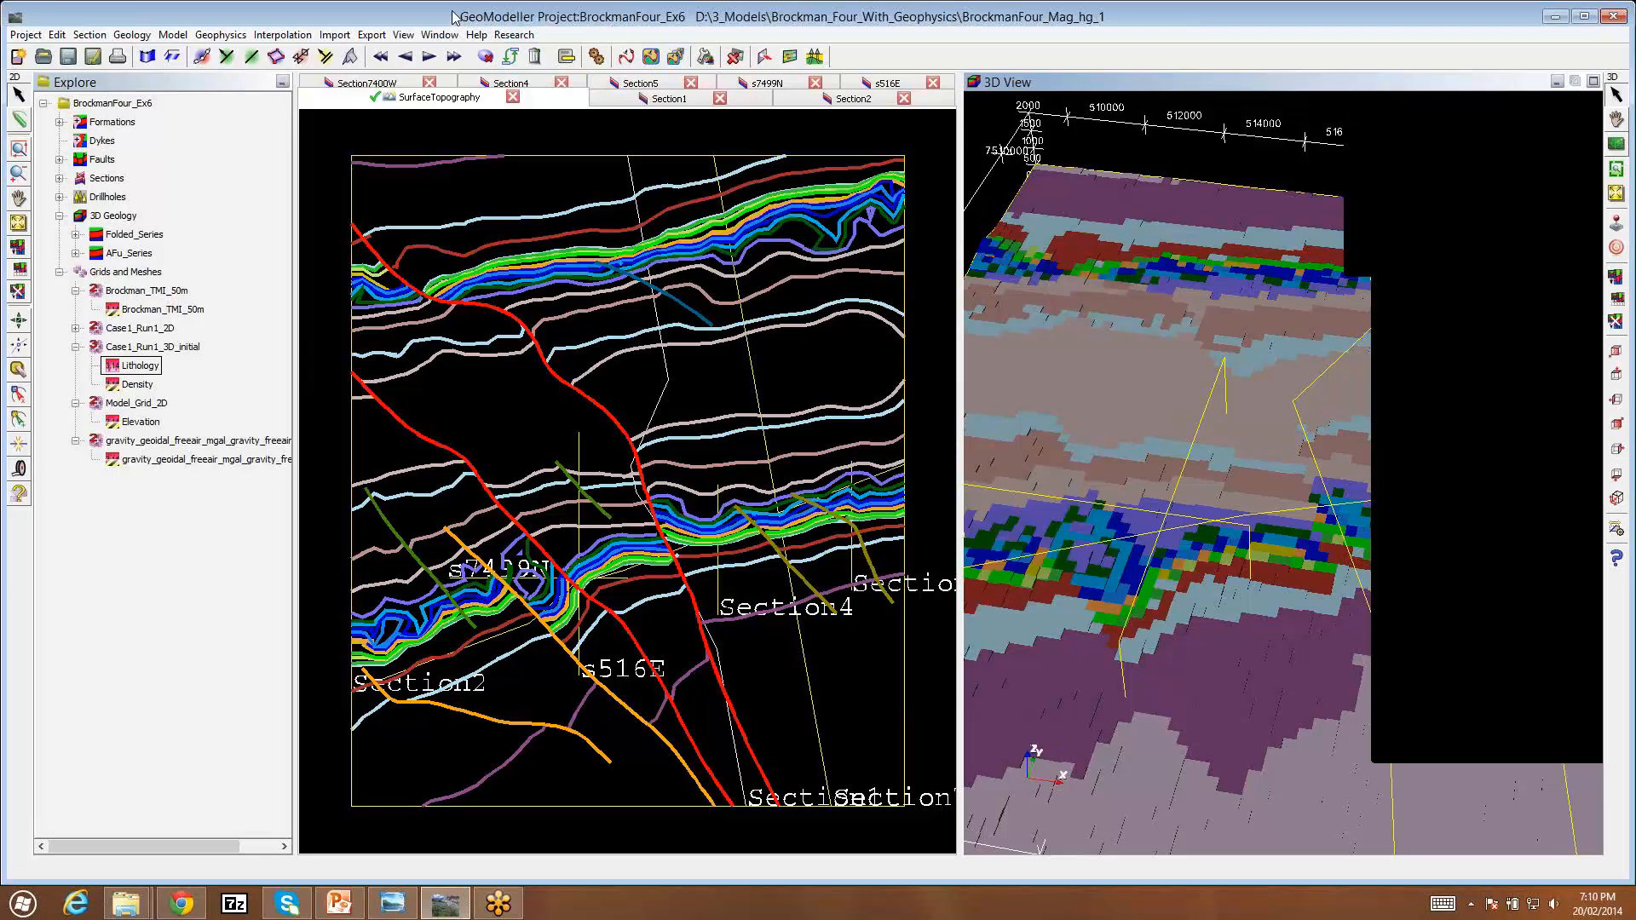
# Step: Switch to Windows Photo Viewer, compare the saved Section1 seismic images B4_seismic_Section_1.tif and B4seismic_Section_1.tif, and close it
pyautogui.click(403, 912)
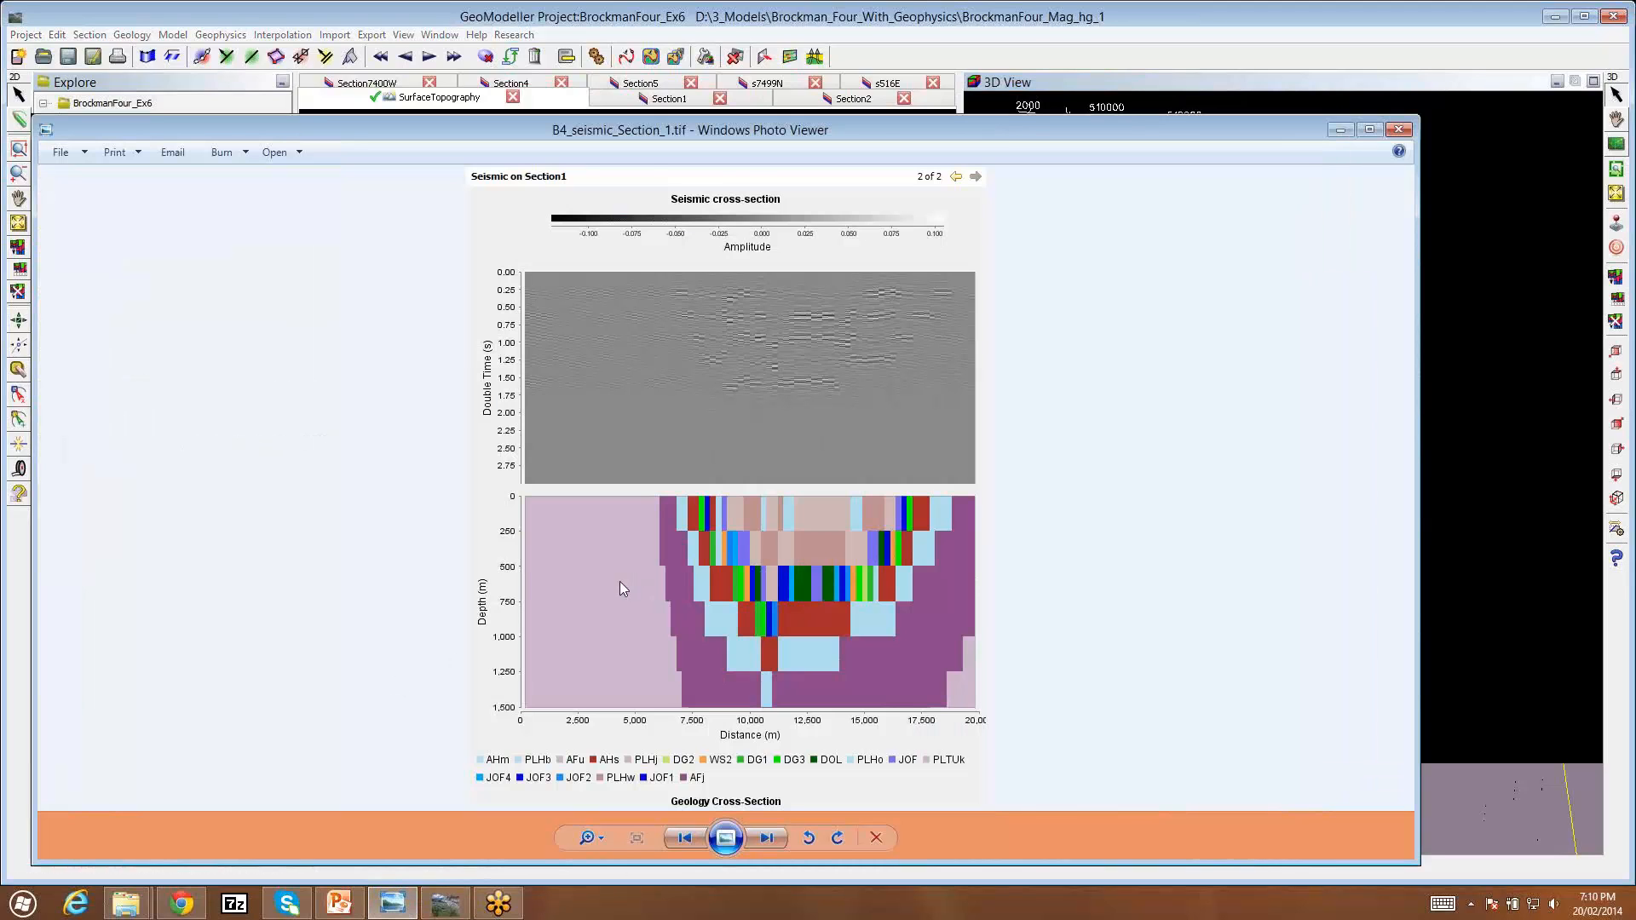
pyautogui.click(767, 839)
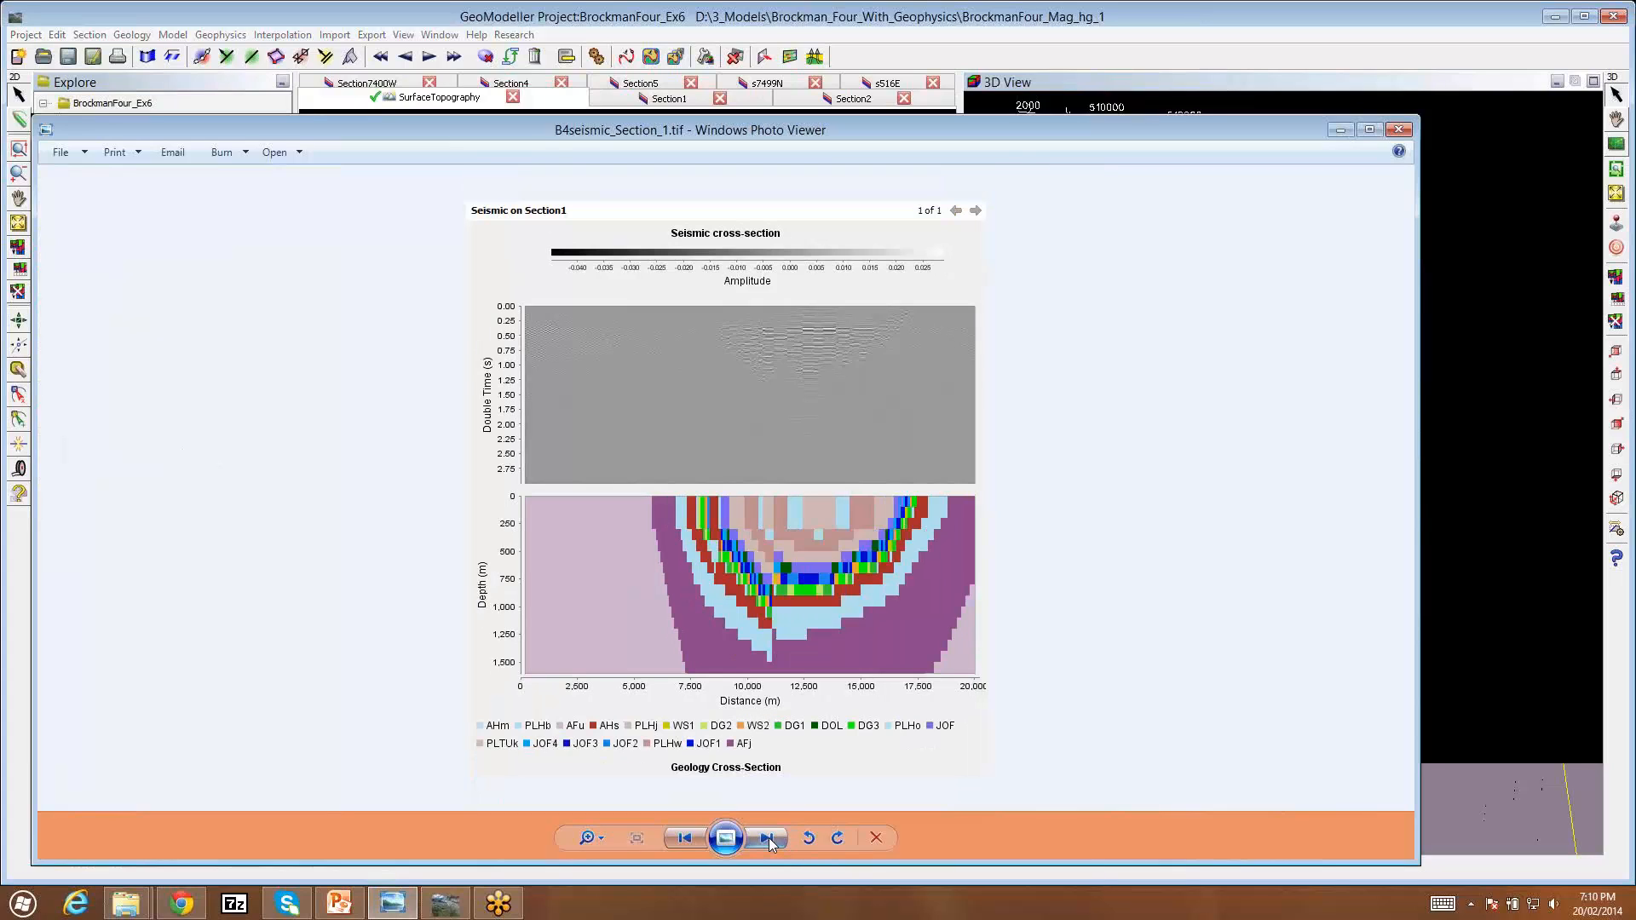
pyautogui.click(767, 838)
pyautogui.click(767, 838)
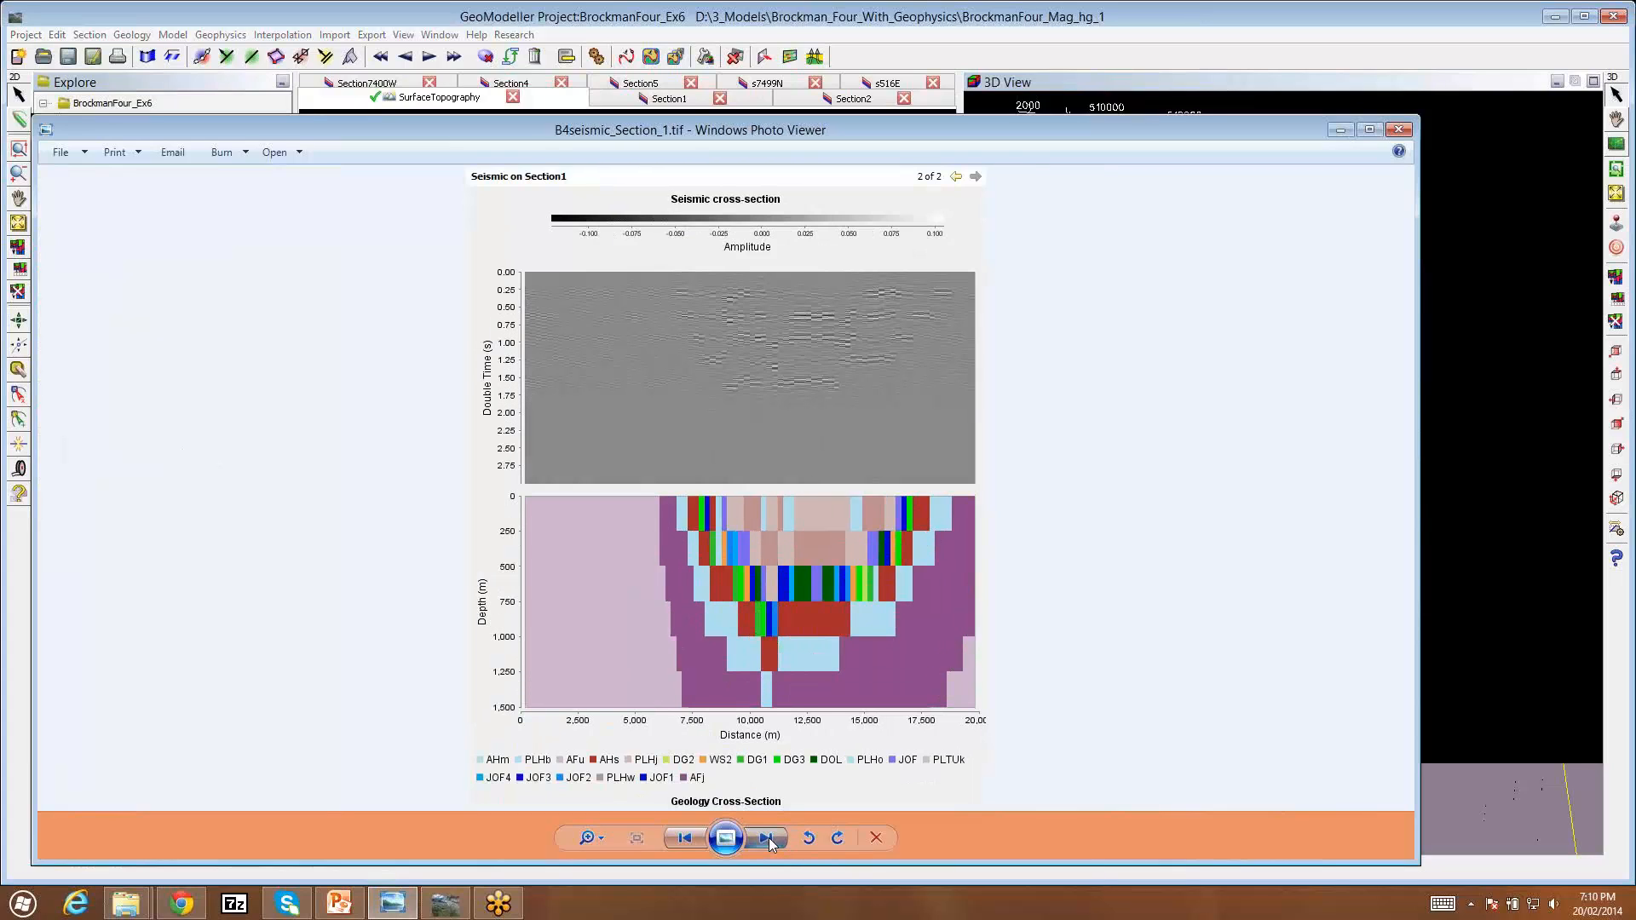
pyautogui.click(692, 836)
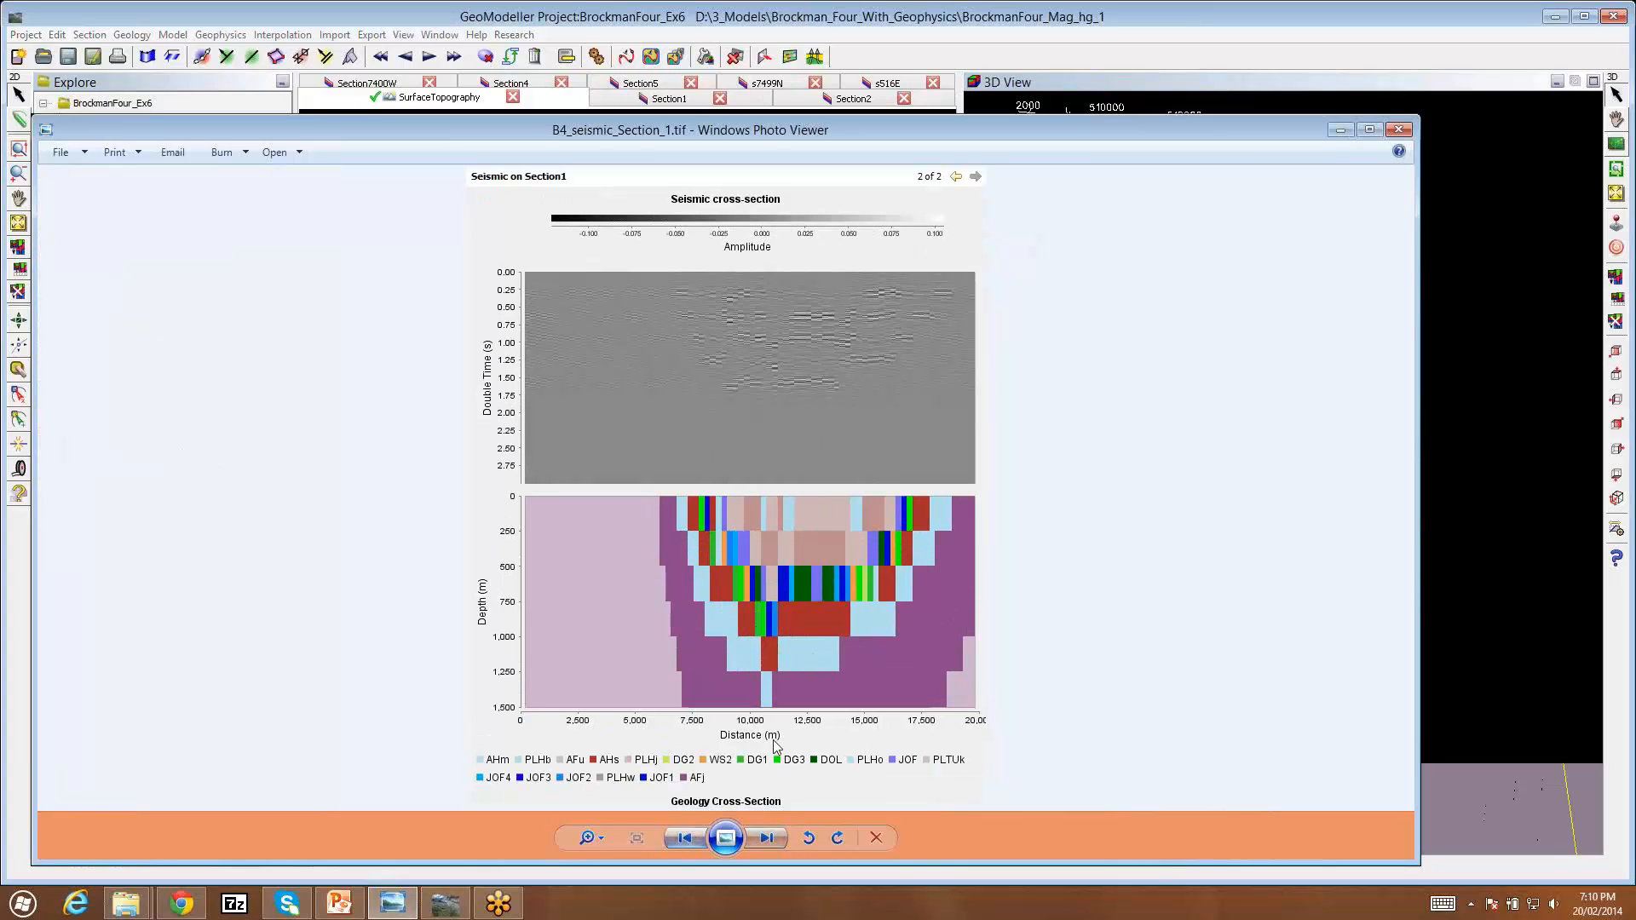
pyautogui.moveTo(1304, 117); pyautogui.dragTo(1193, 180)
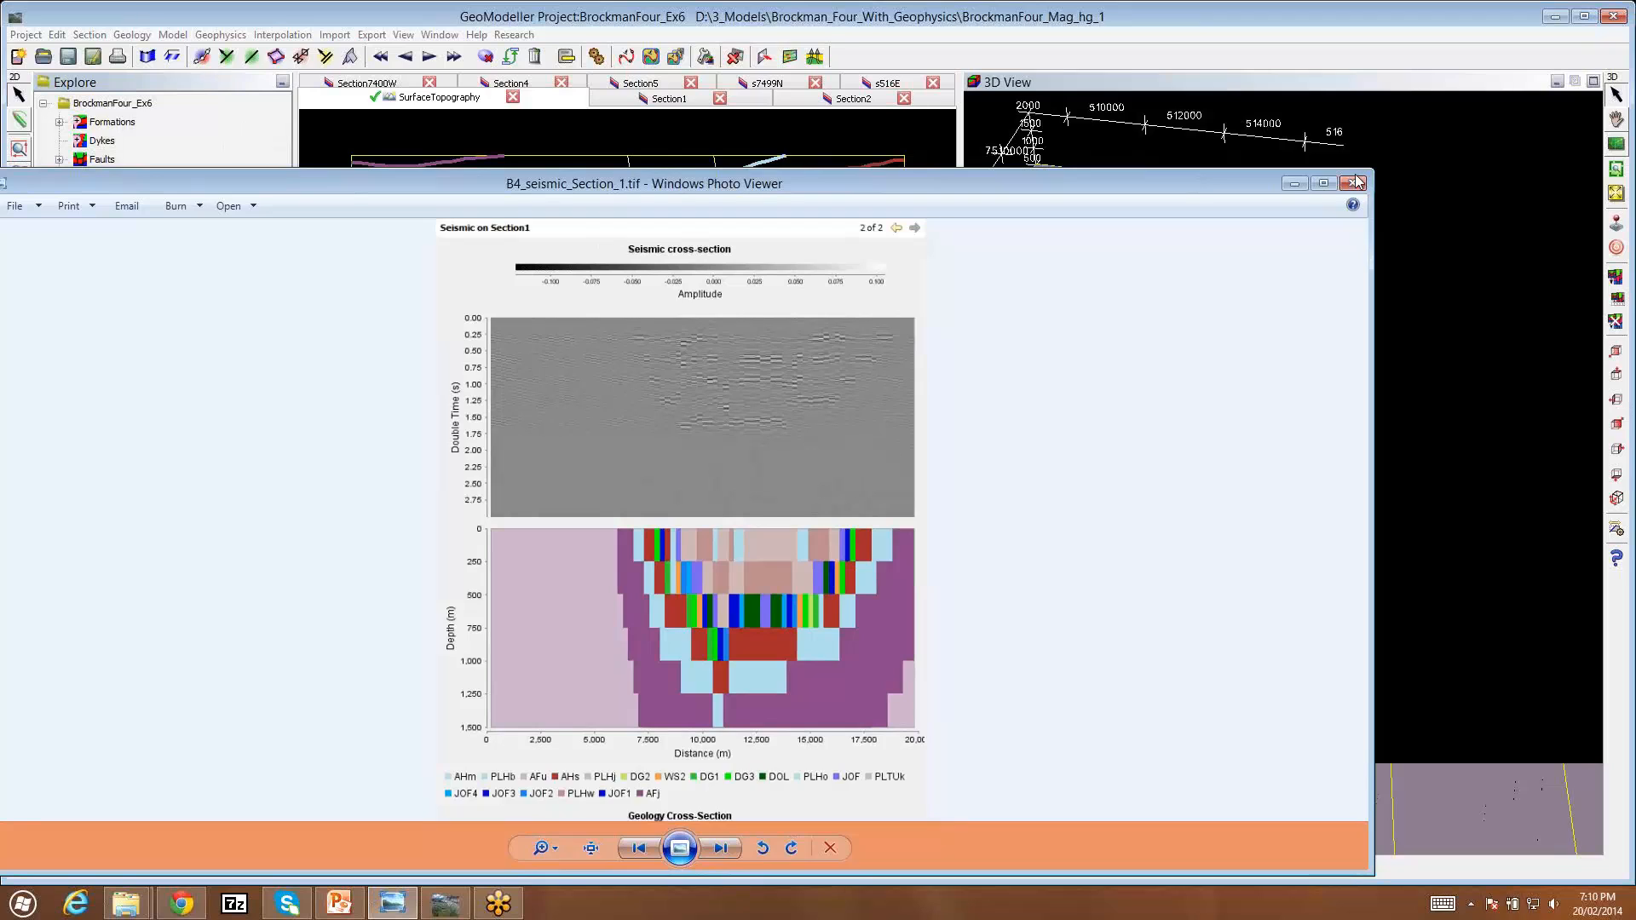
pyautogui.click(1355, 182)
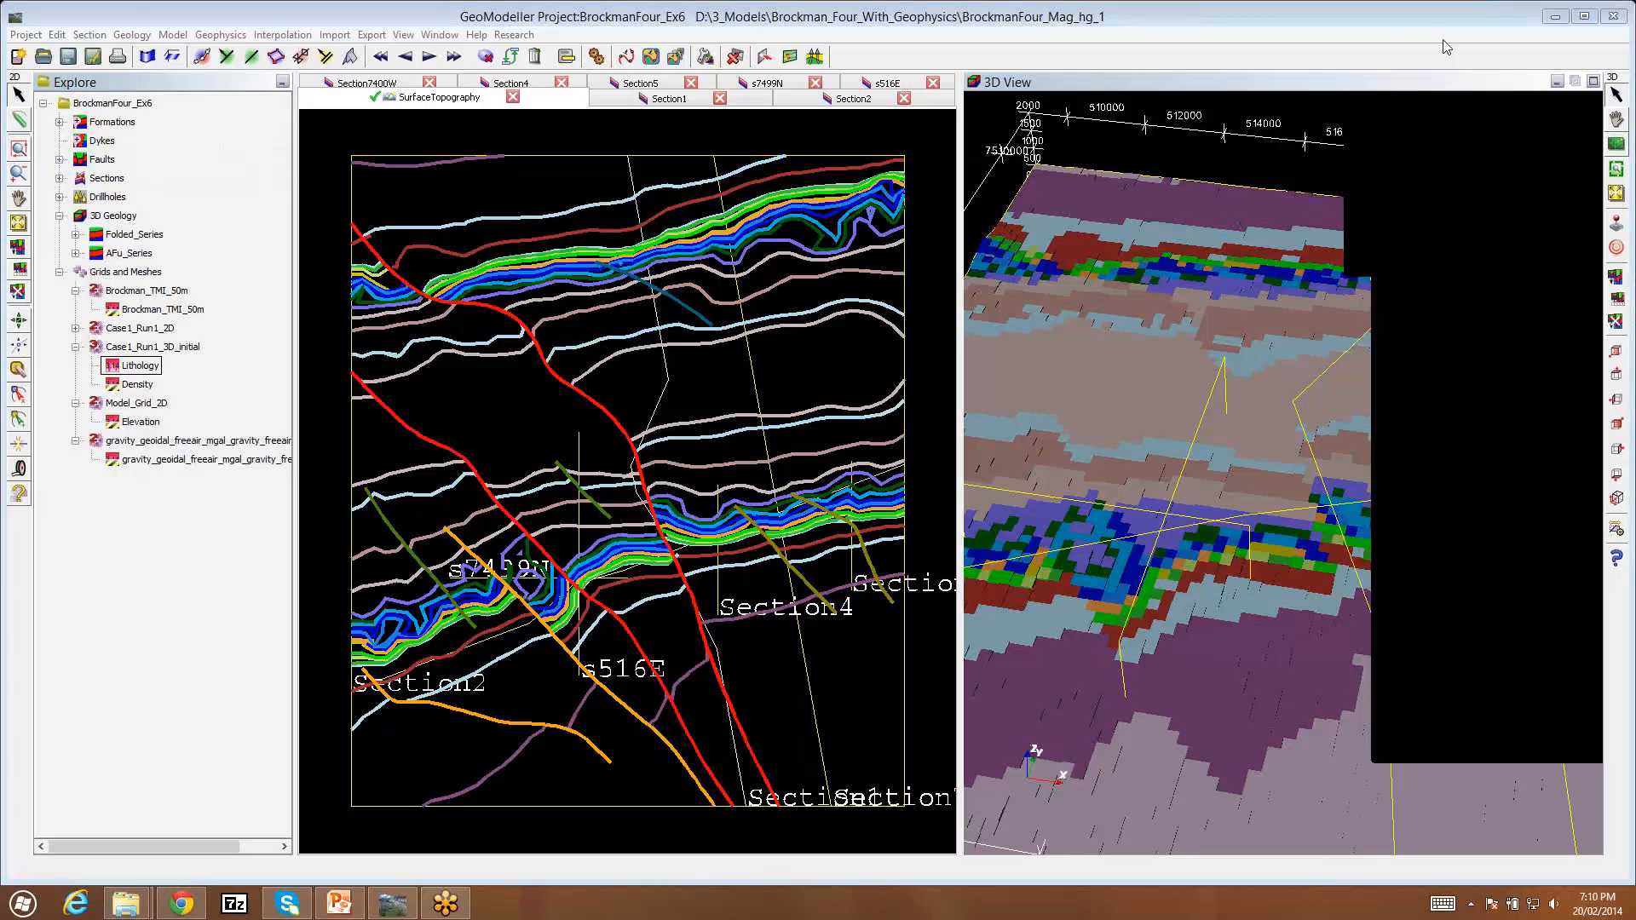
# Step: Review the density distribution and statistical law options for formation PLTUk in the project's physical properties
pyautogui.click(1399, 47)
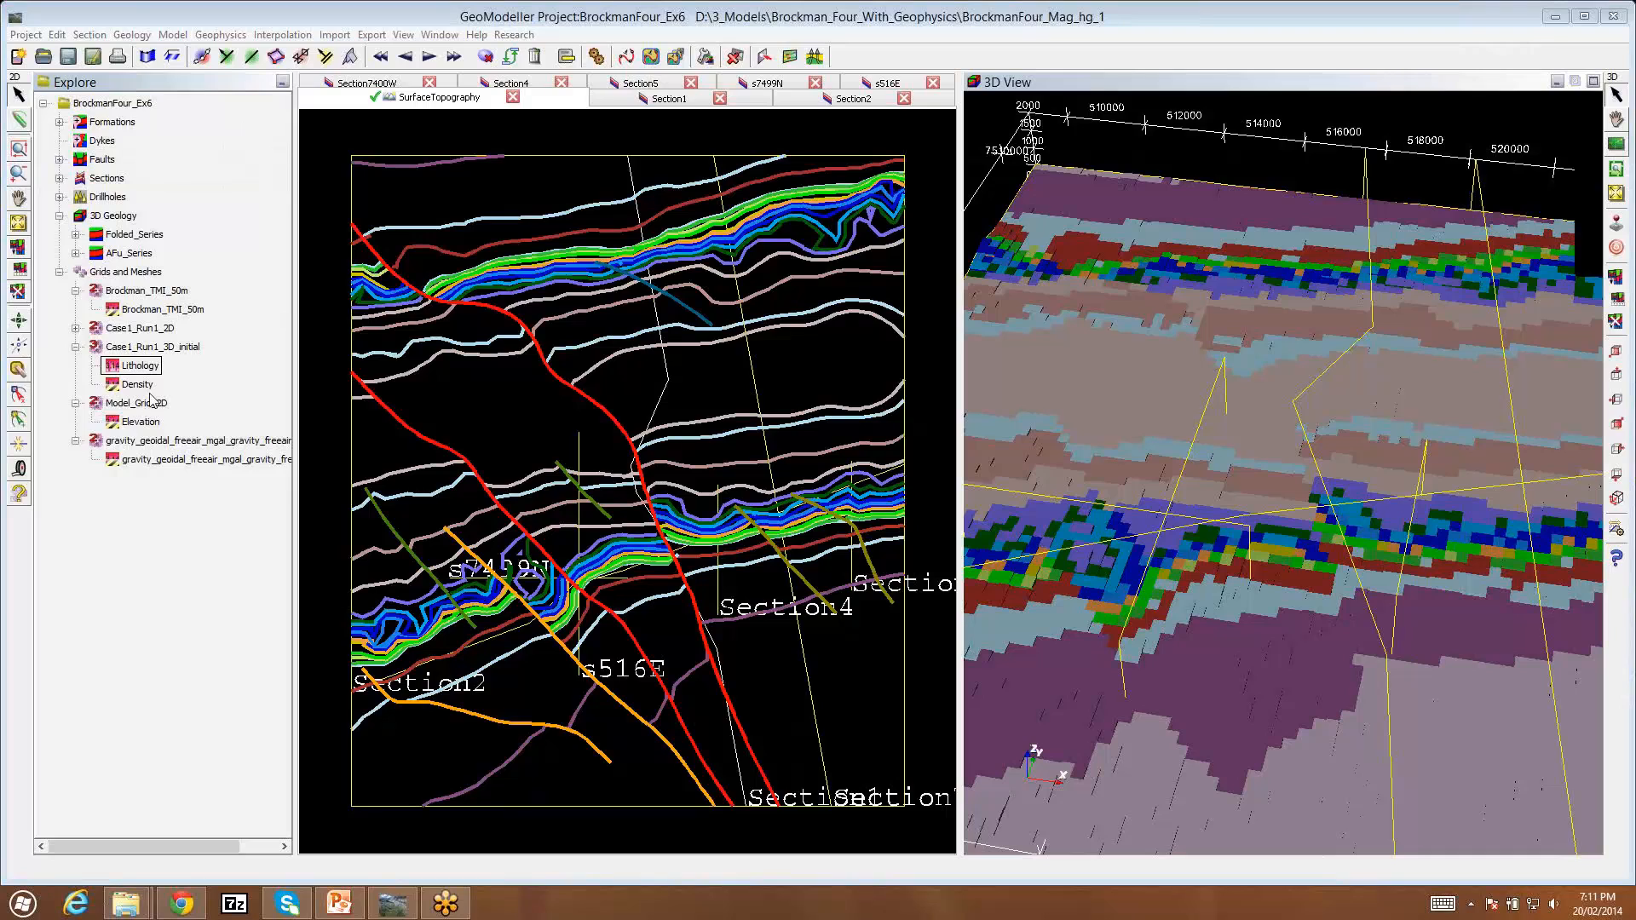
pyautogui.click(219, 35)
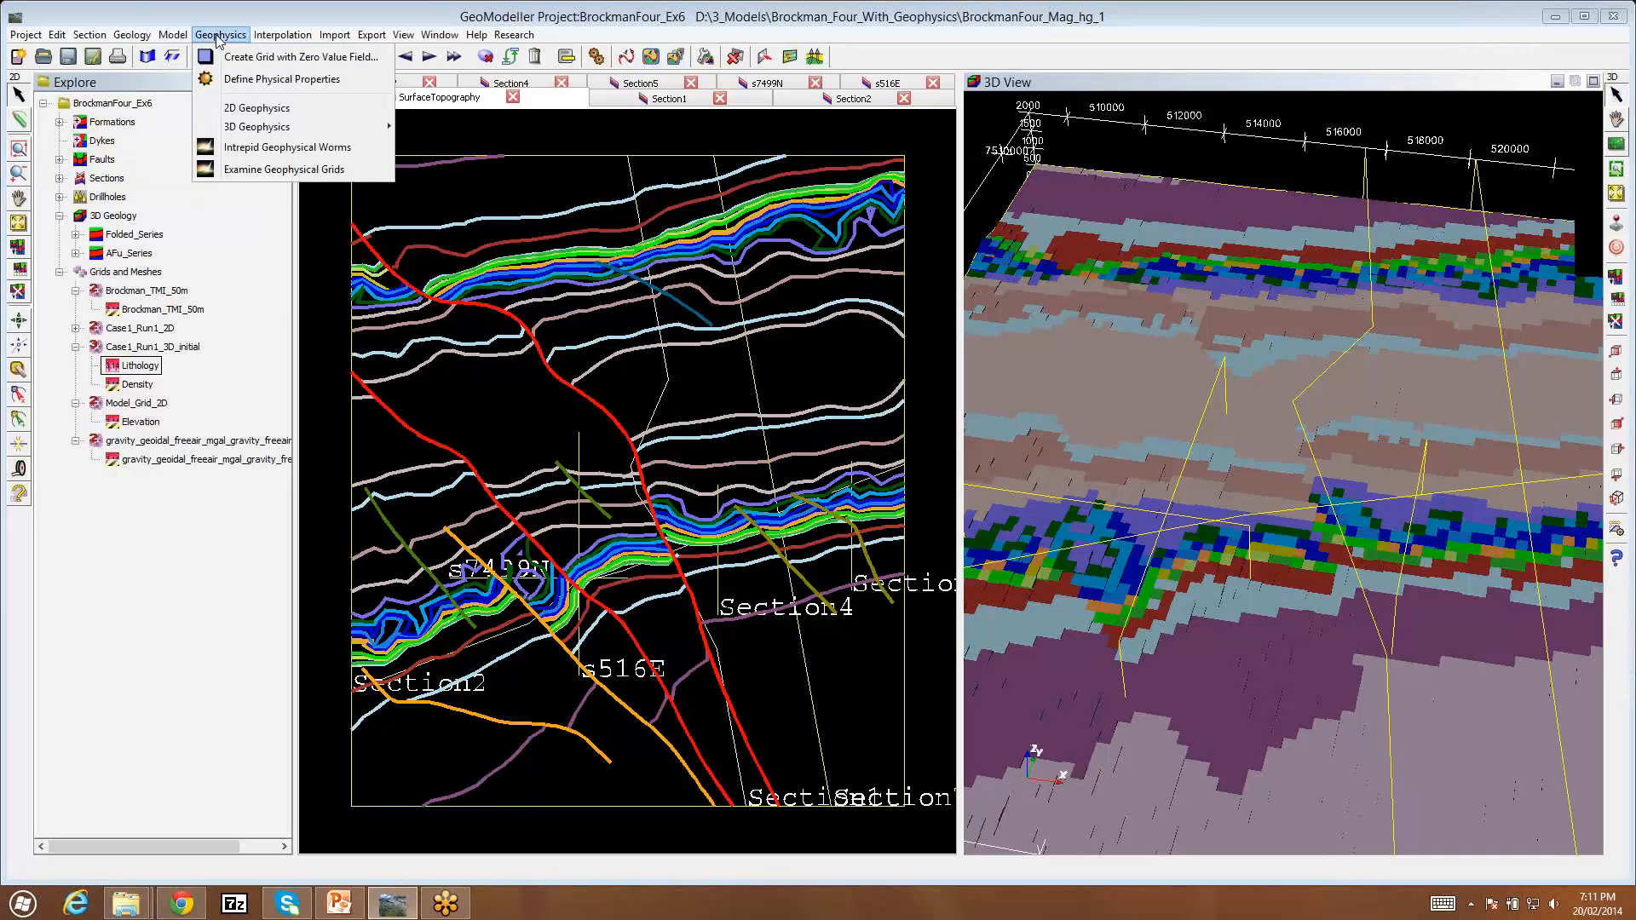
pyautogui.click(274, 78)
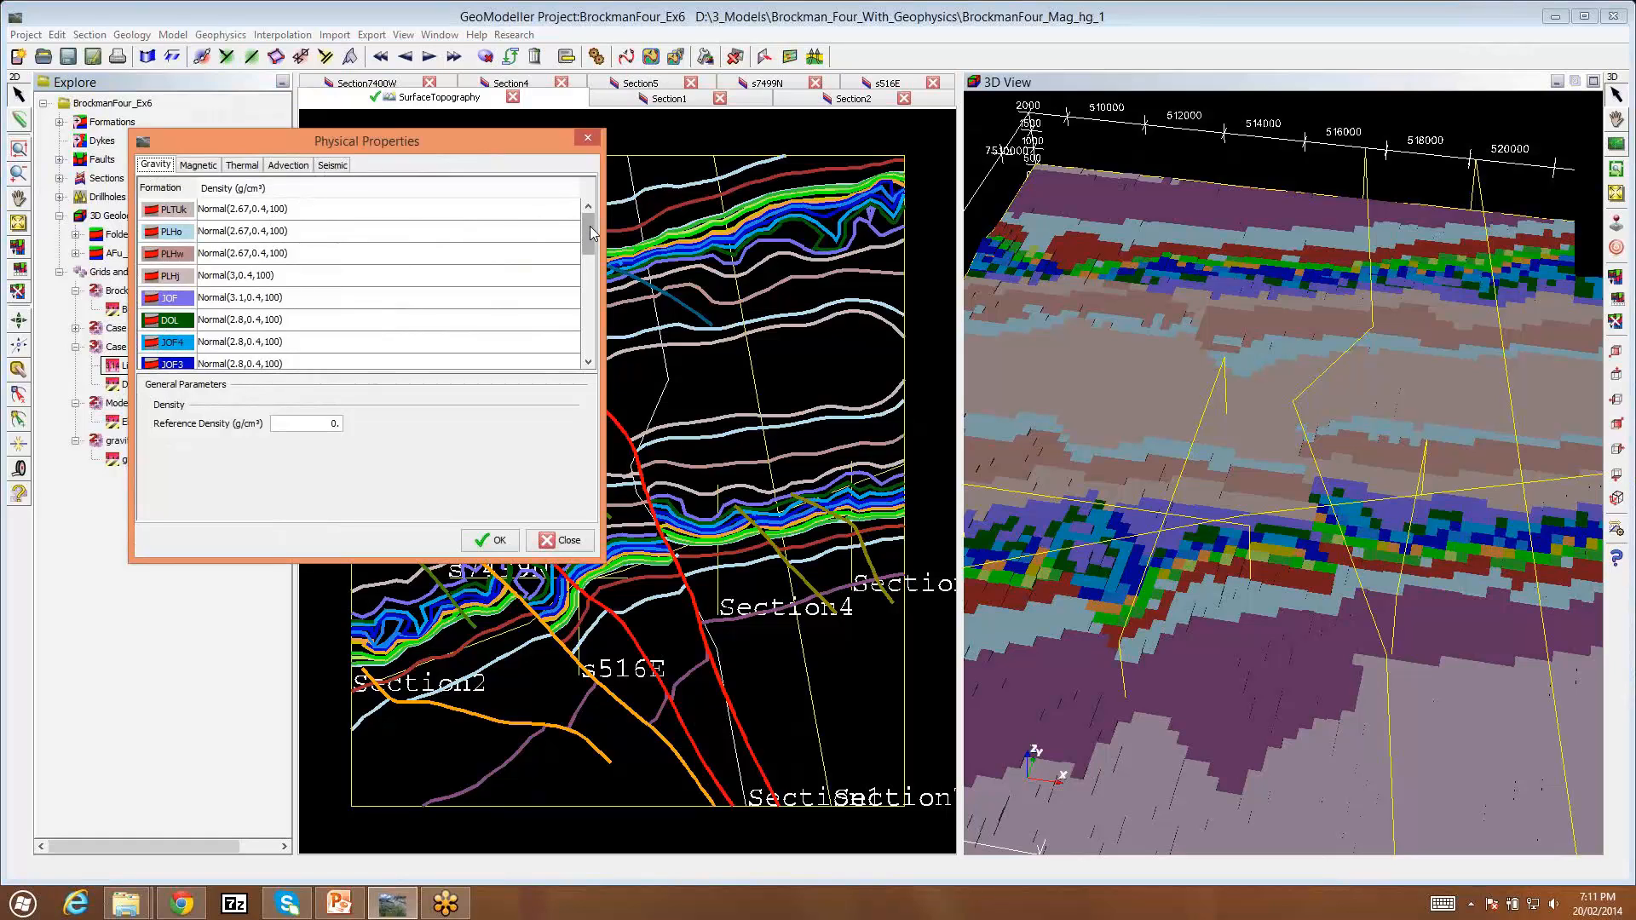
pyautogui.doubleClick(270, 209)
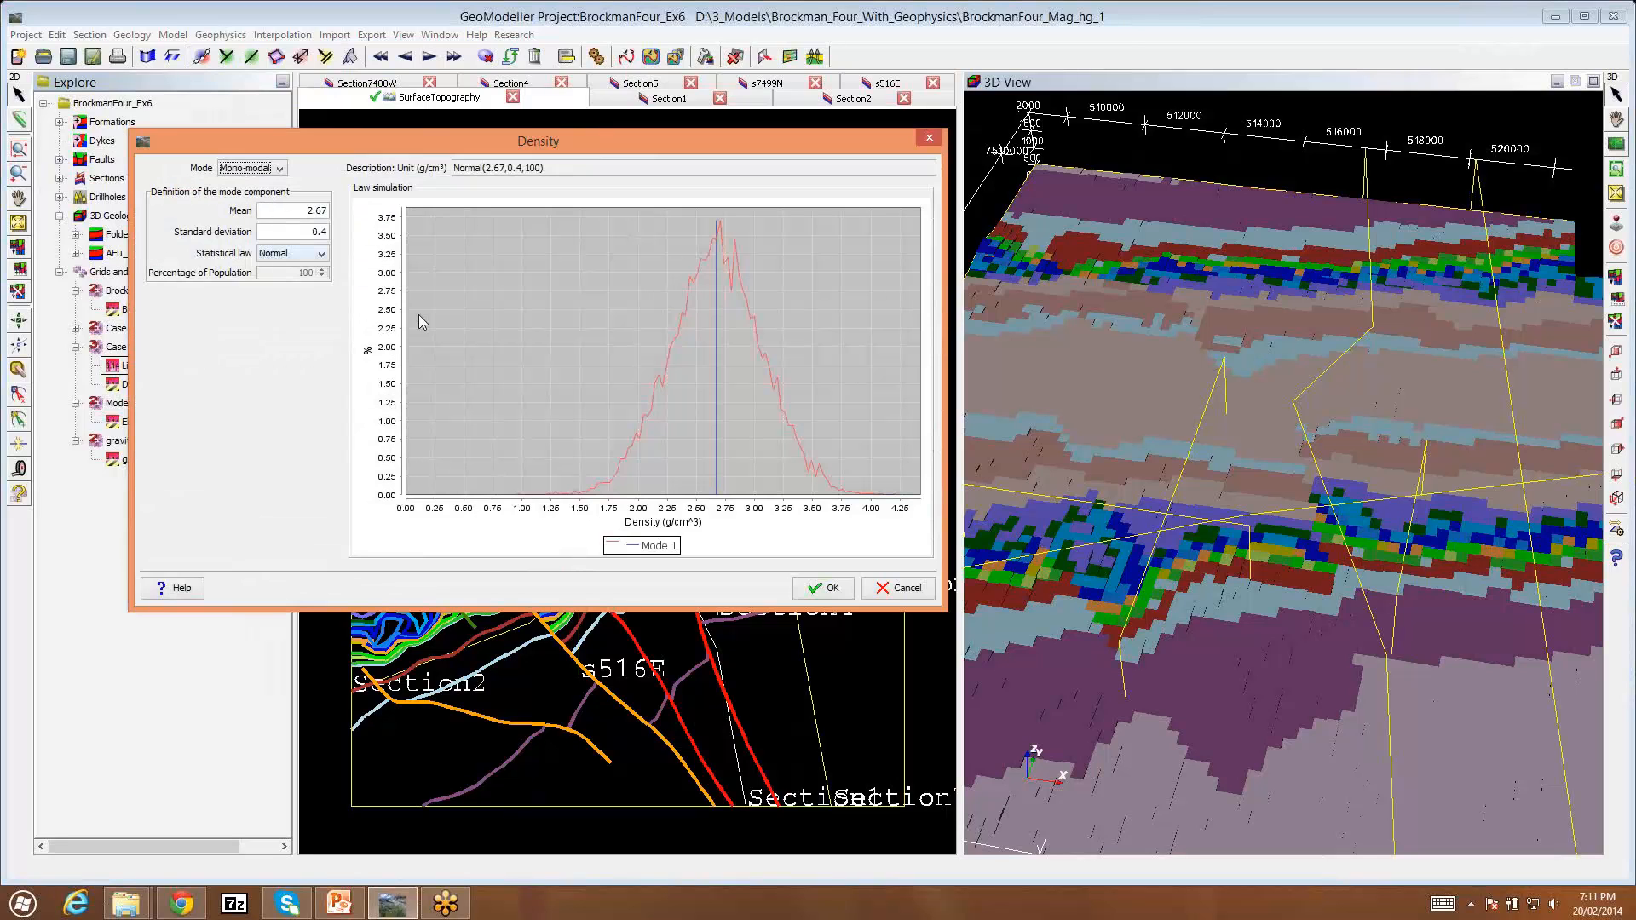
pyautogui.click(322, 255)
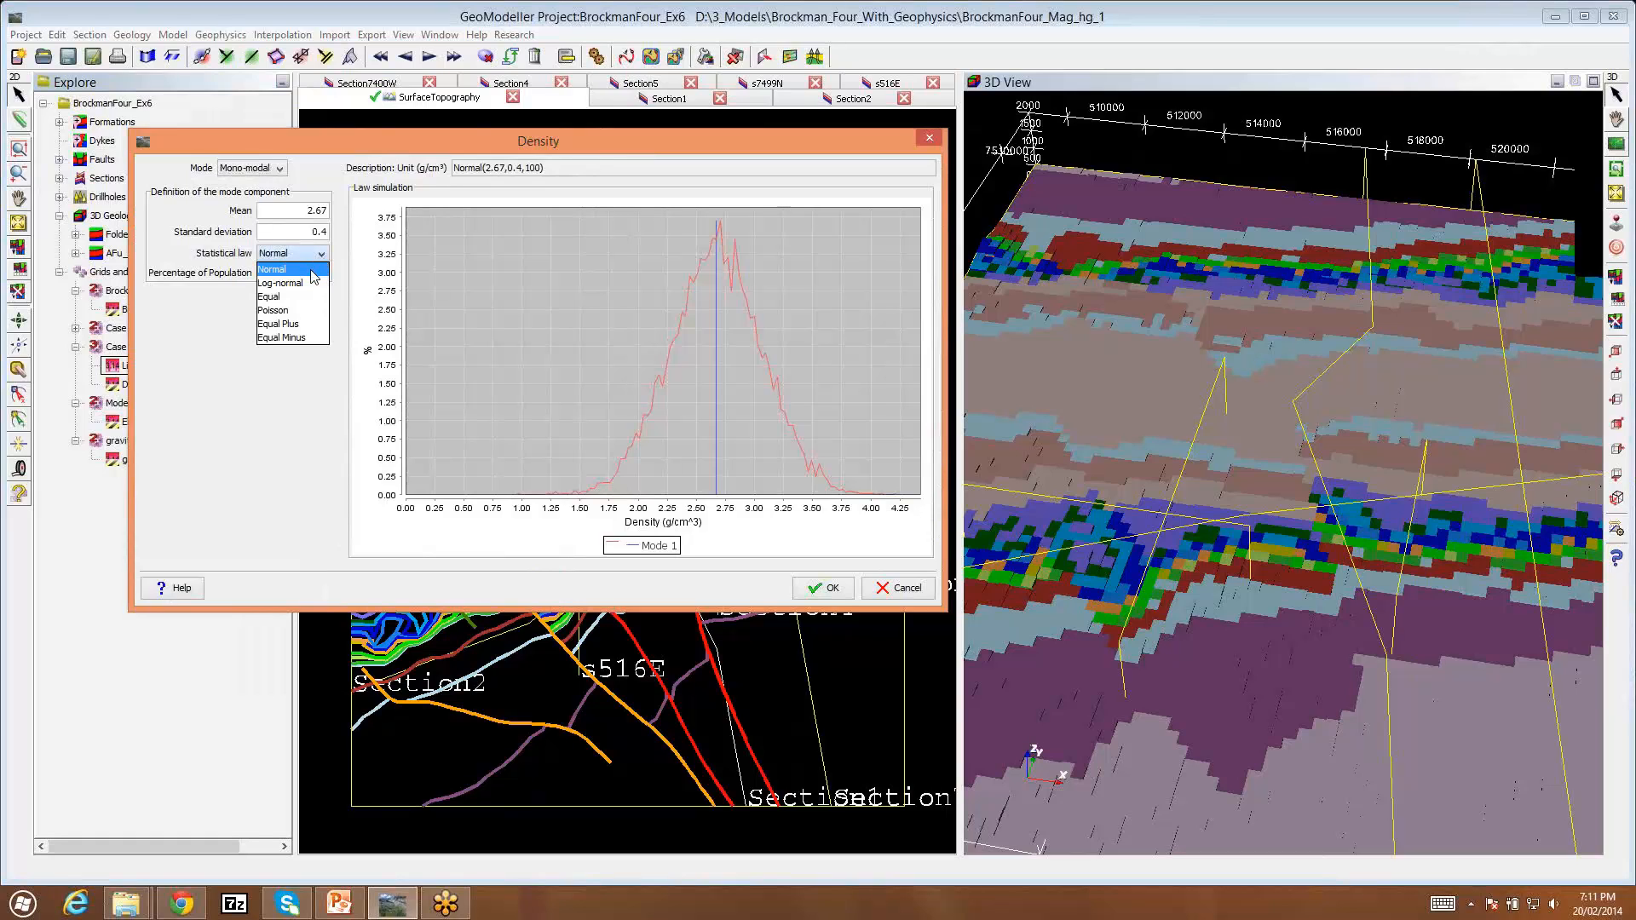
pyautogui.click(315, 271)
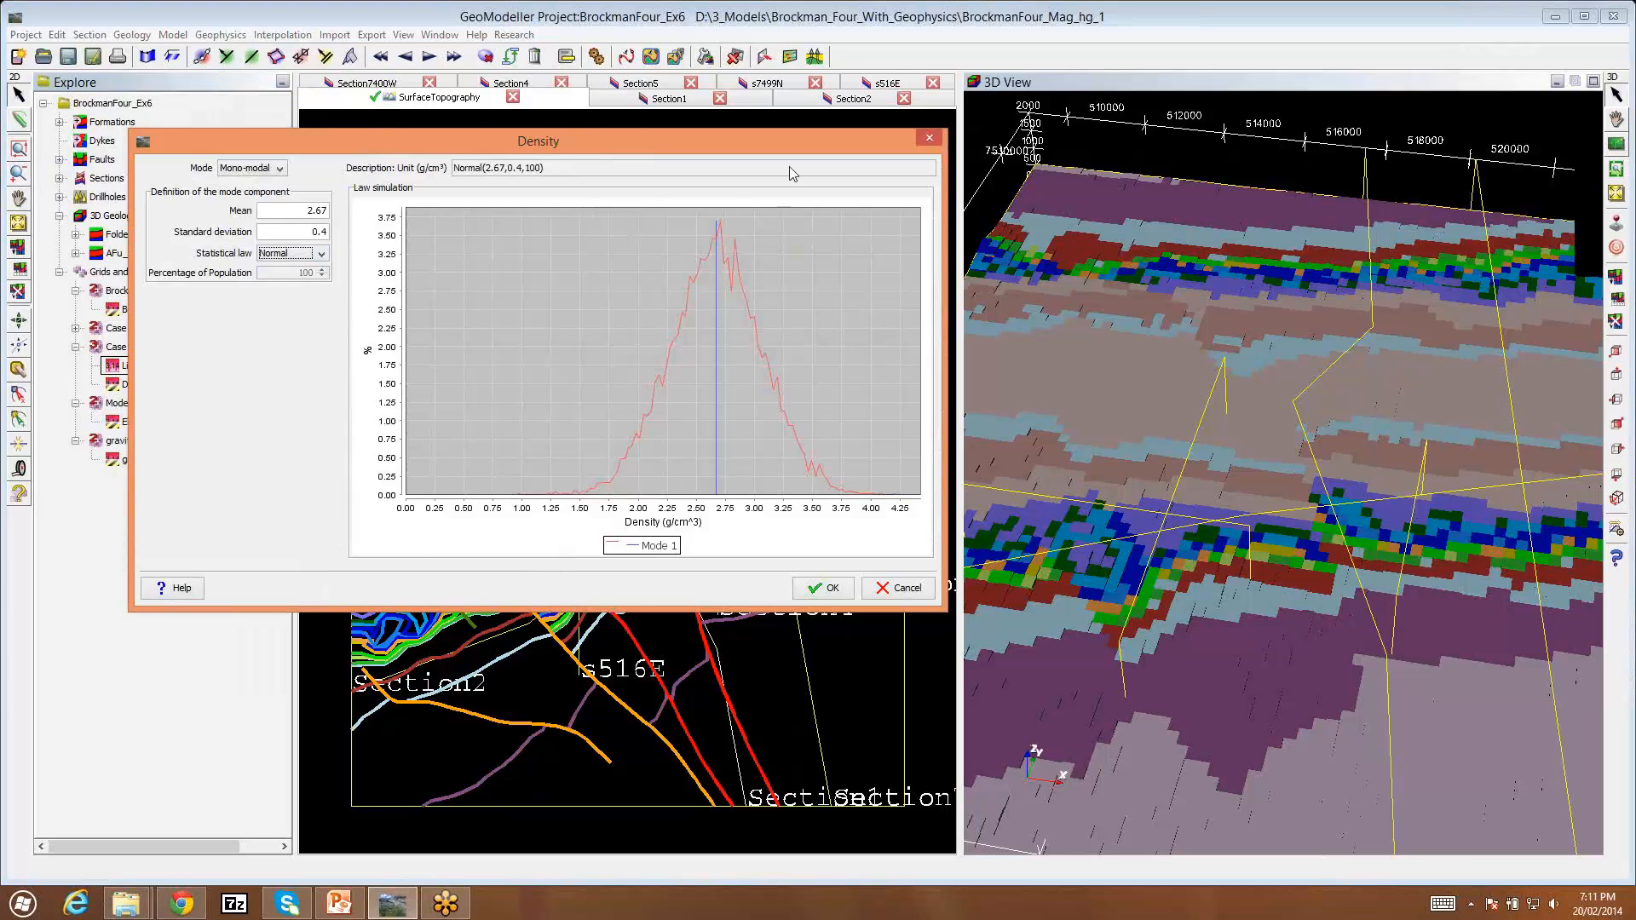
pyautogui.click(929, 138)
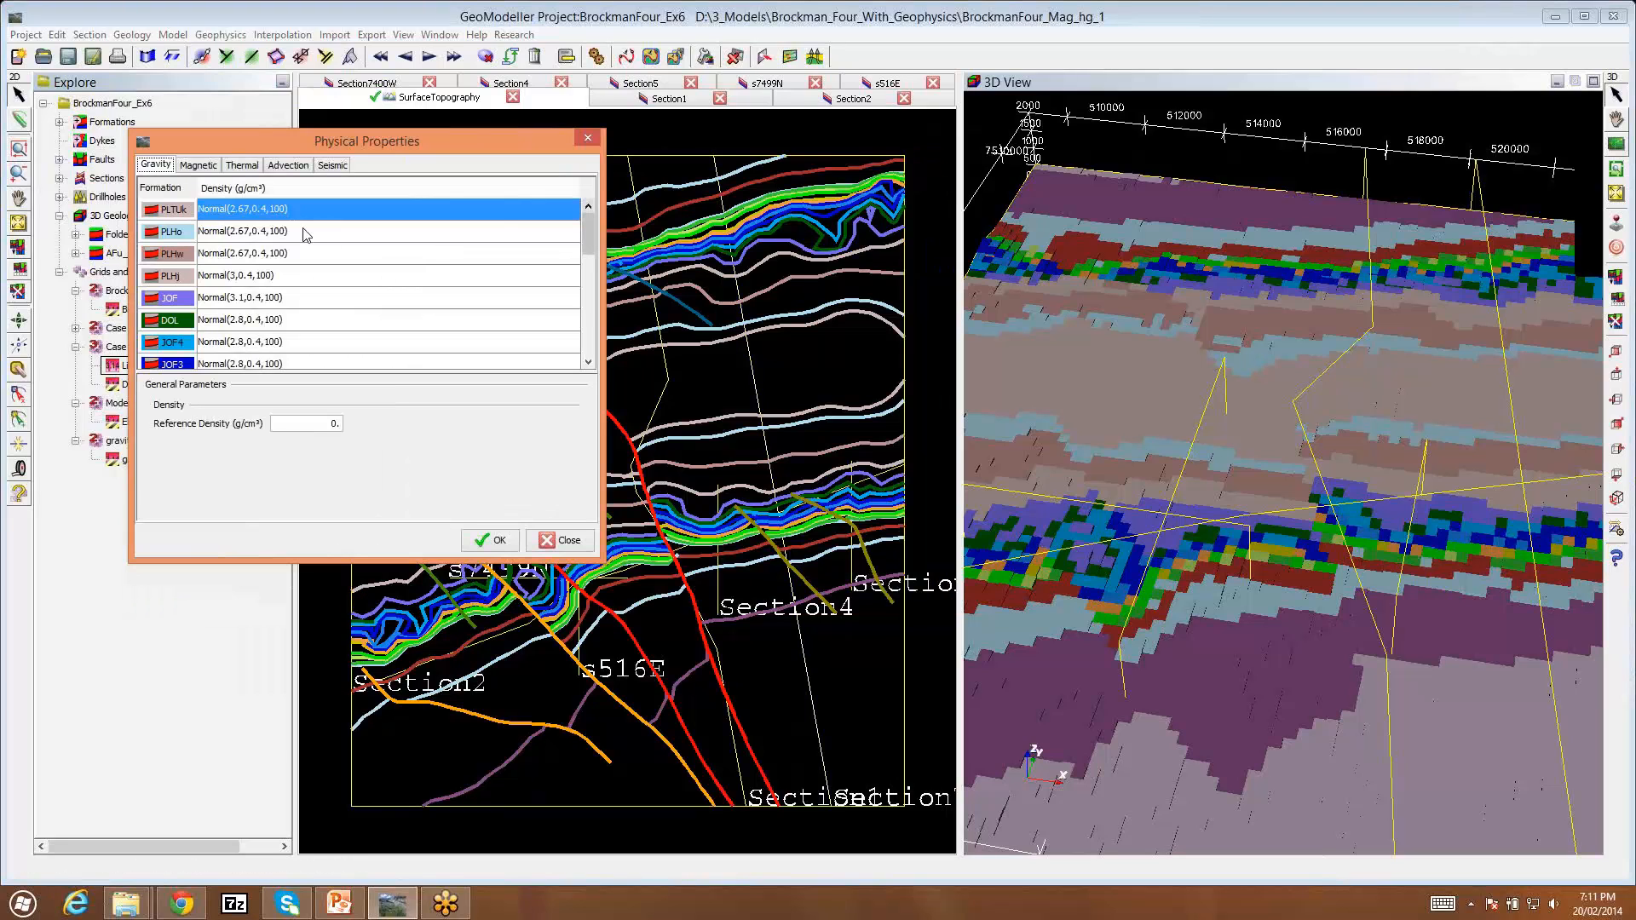
pyautogui.click(501, 541)
# Step: Create a new 3D forward case named Case2 from the project, with Gz (Vertical Gravity) as the field to compute
pyautogui.click(227, 37)
pyautogui.moveTo(251, 128)
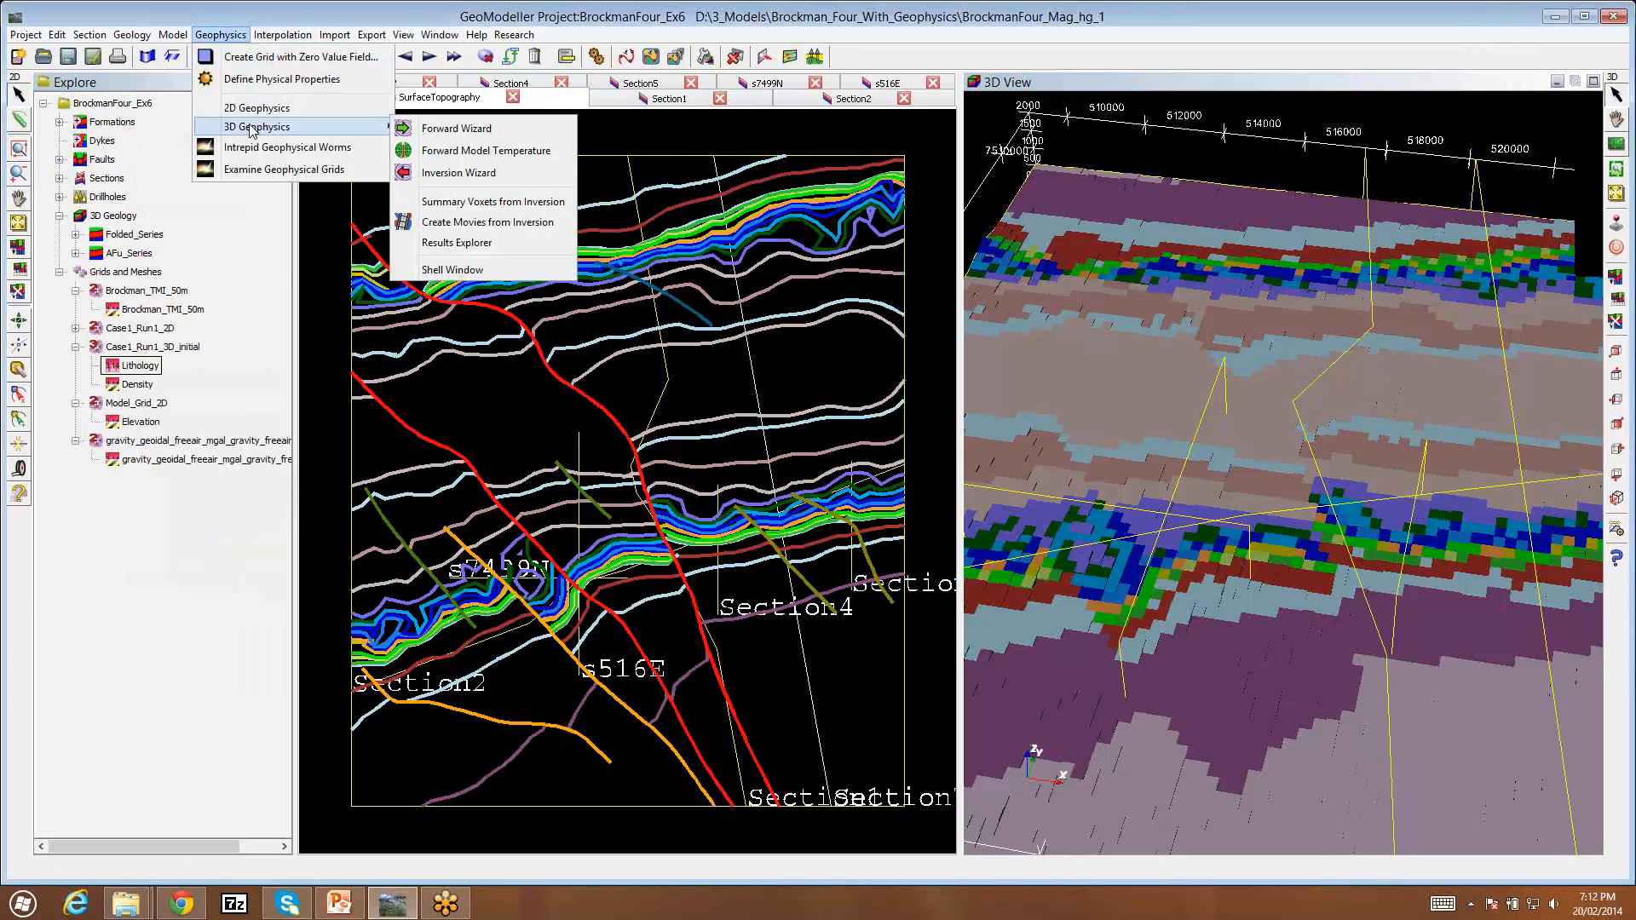
pyautogui.click(464, 130)
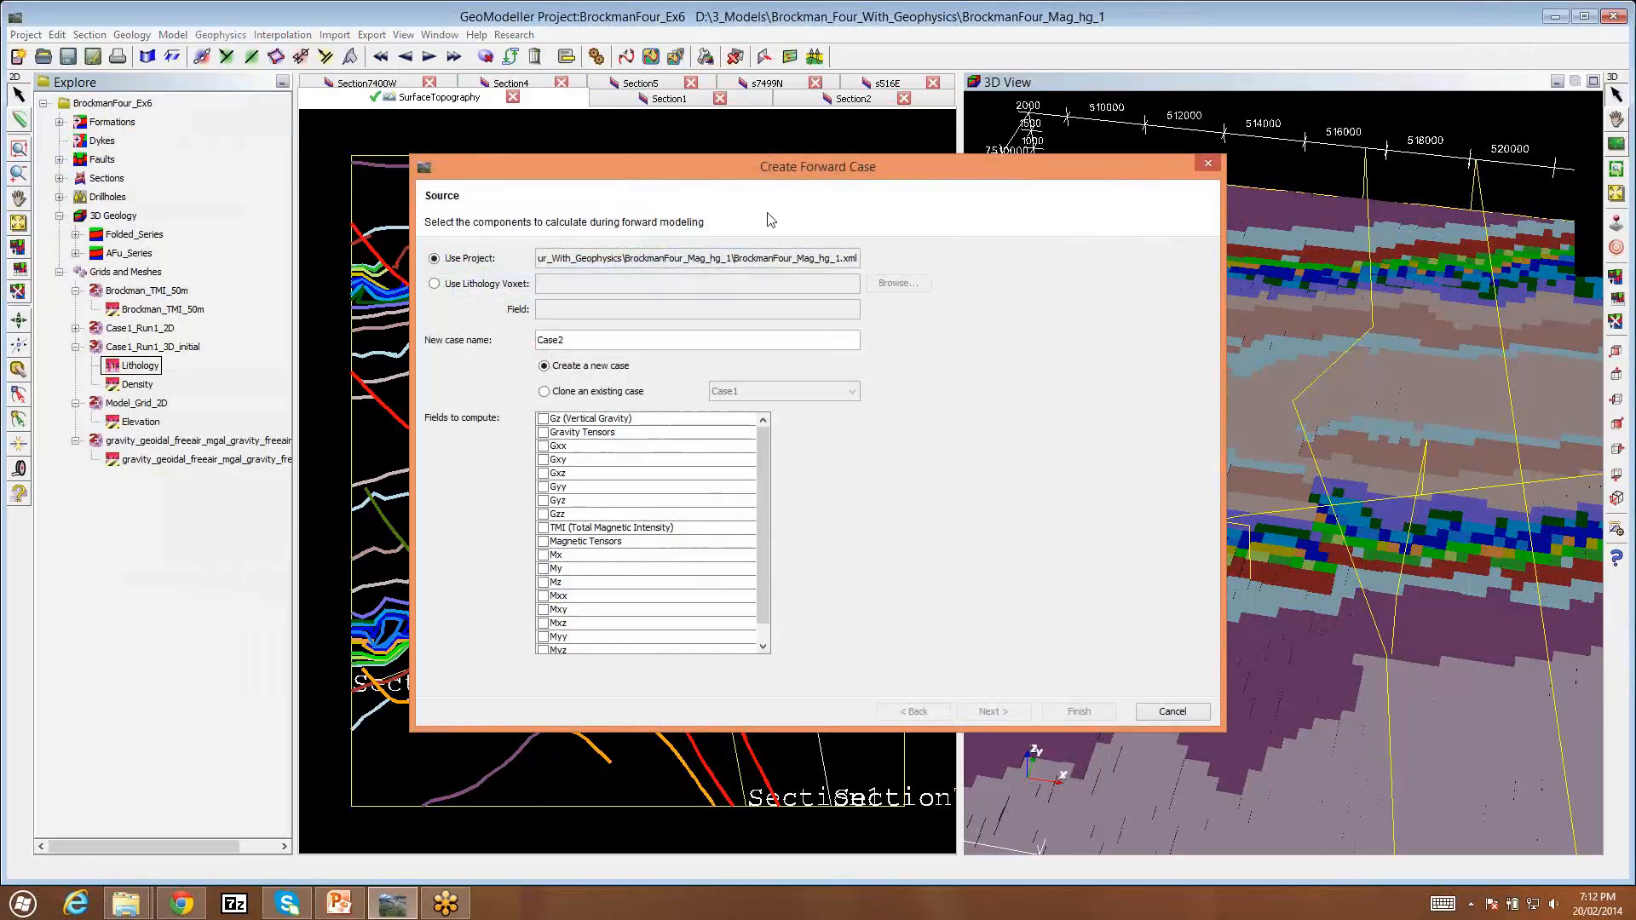
pyautogui.moveTo(724, 167); pyautogui.dragTo(636, 157)
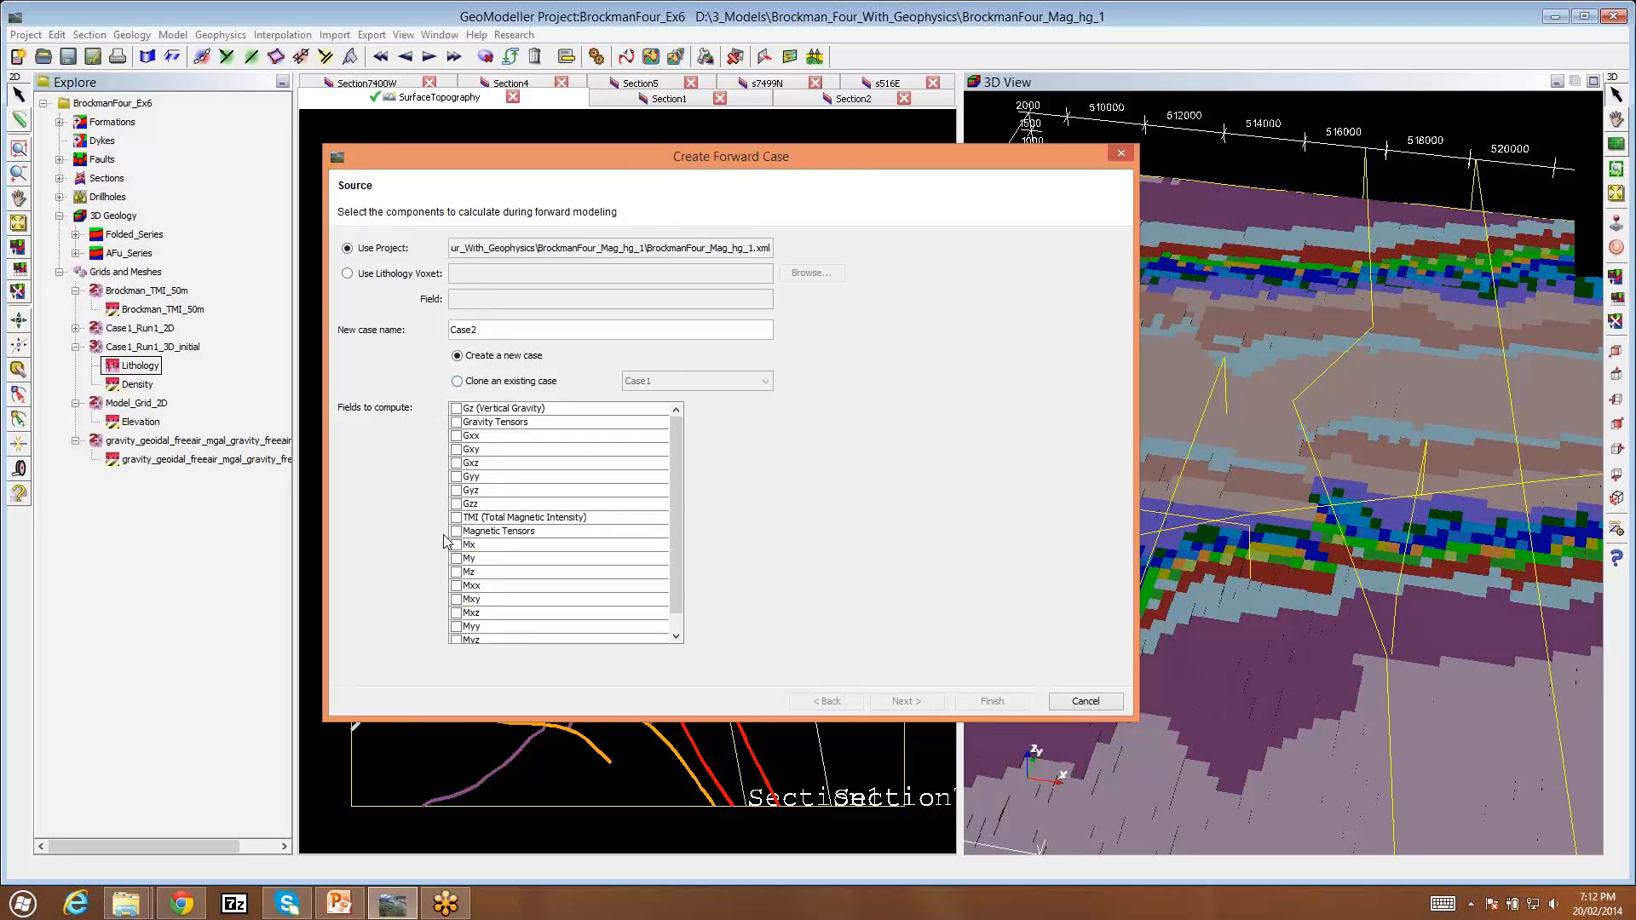
pyautogui.moveTo(673, 442); pyautogui.dragTo(681, 491)
pyautogui.doubleClick(508, 332)
pyautogui.click(451, 330)
pyautogui.moveTo(451, 329); pyautogui.dragTo(487, 332)
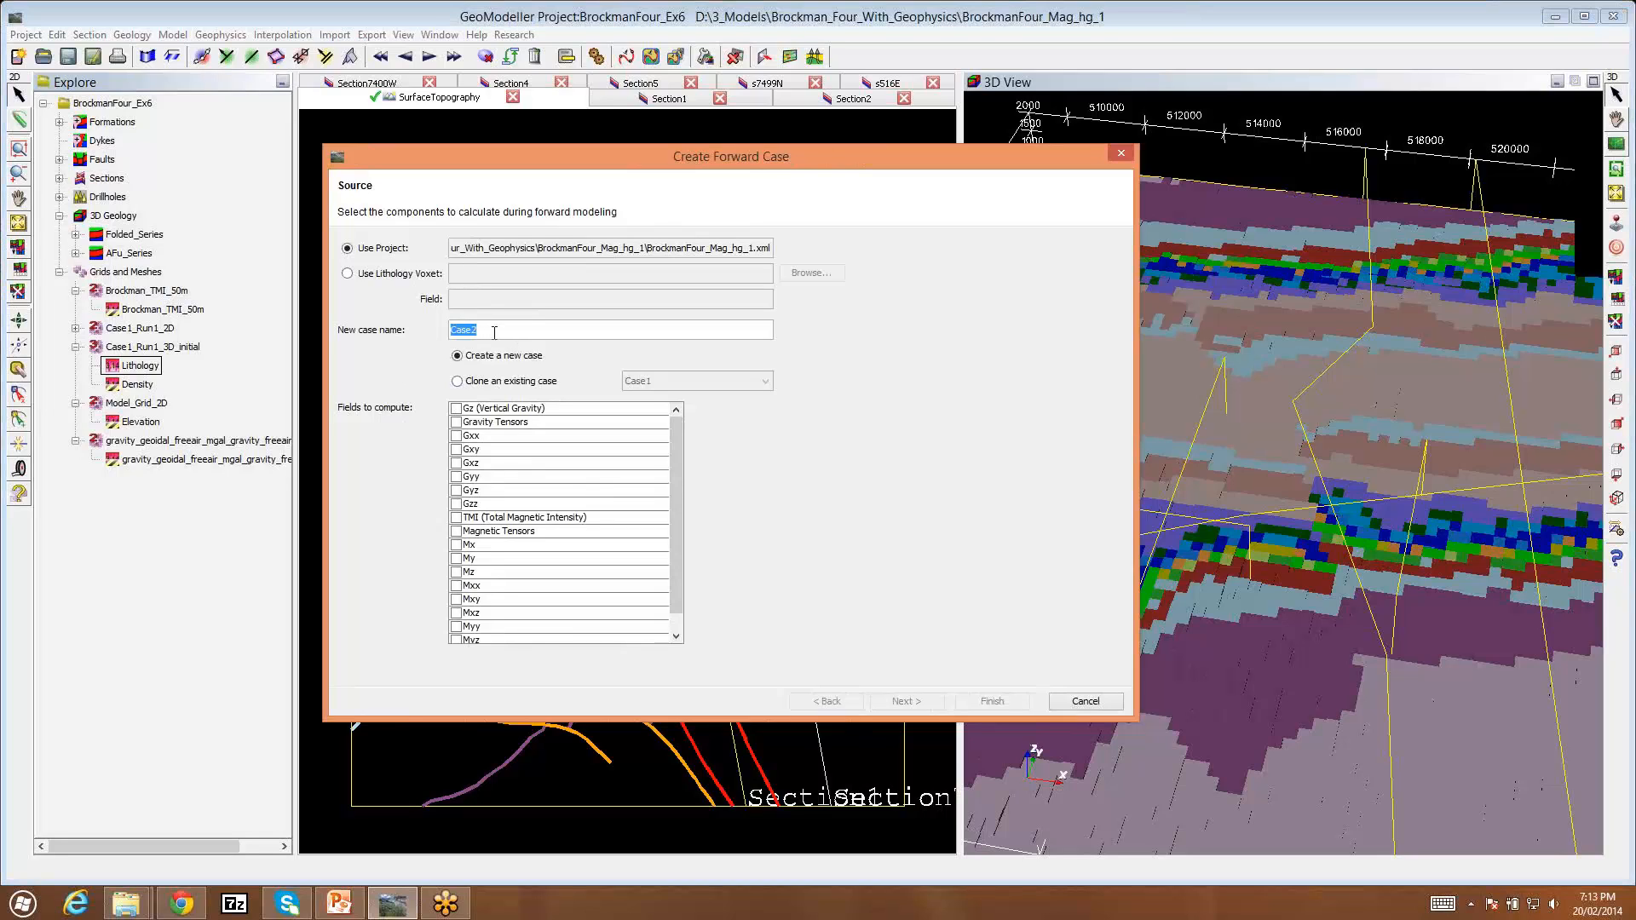
pyautogui.click(495, 332)
pyautogui.click(456, 409)
pyautogui.click(904, 702)
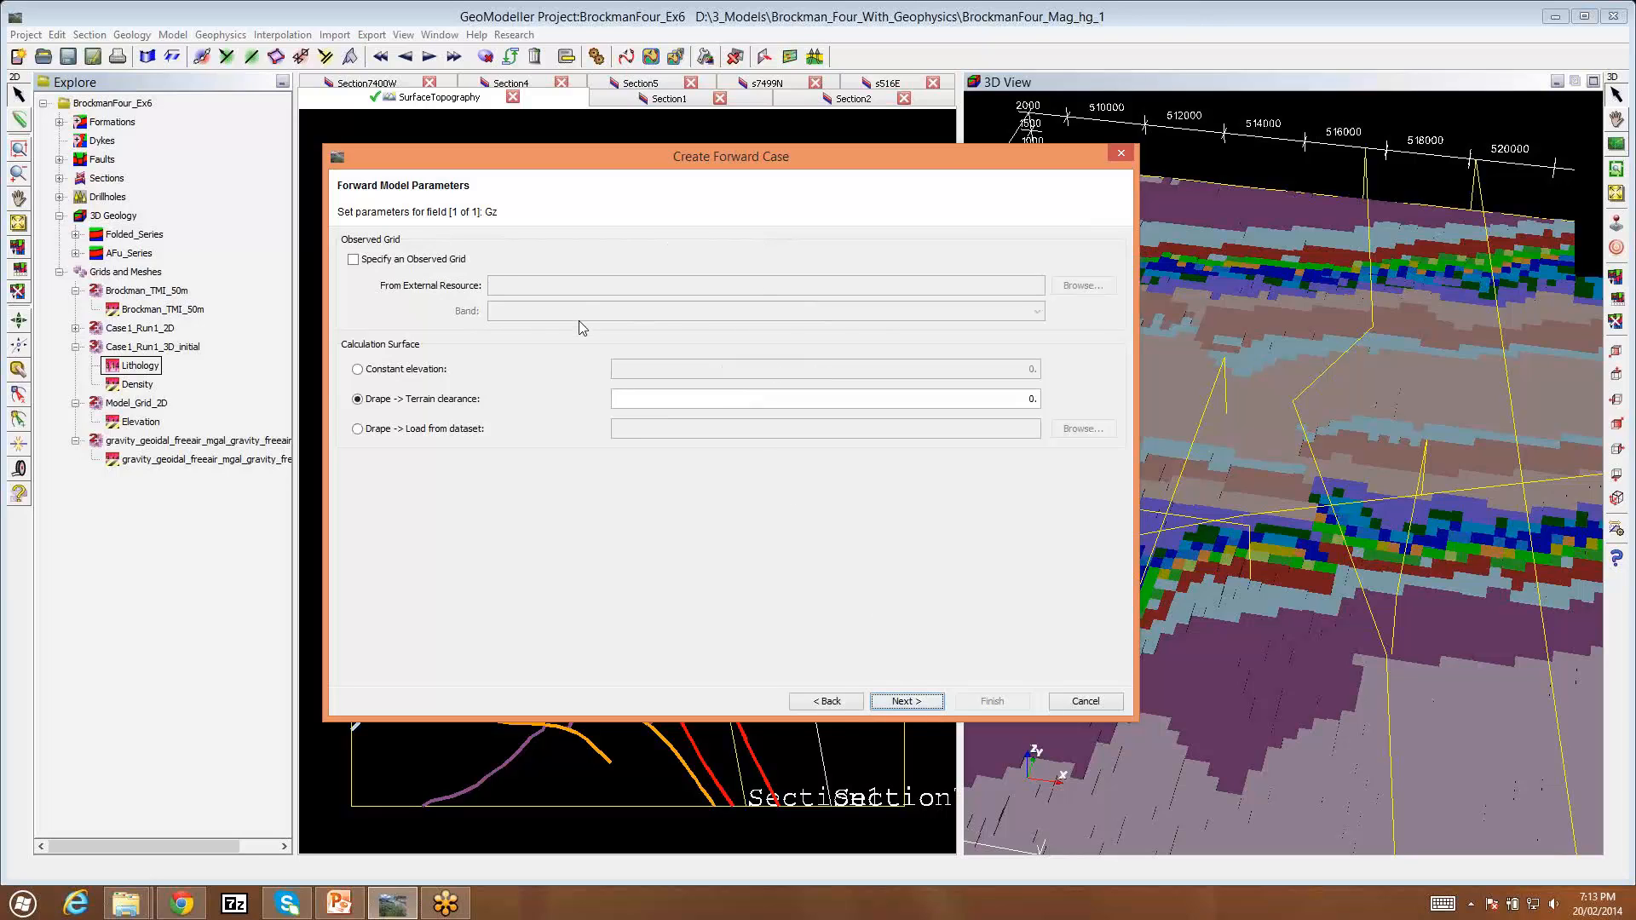
# Step: Specify gravity_geoidal_freeair_mgal_gravity_freeair_mgals.ers as the observed grid for the Gz field
pyautogui.click(353, 259)
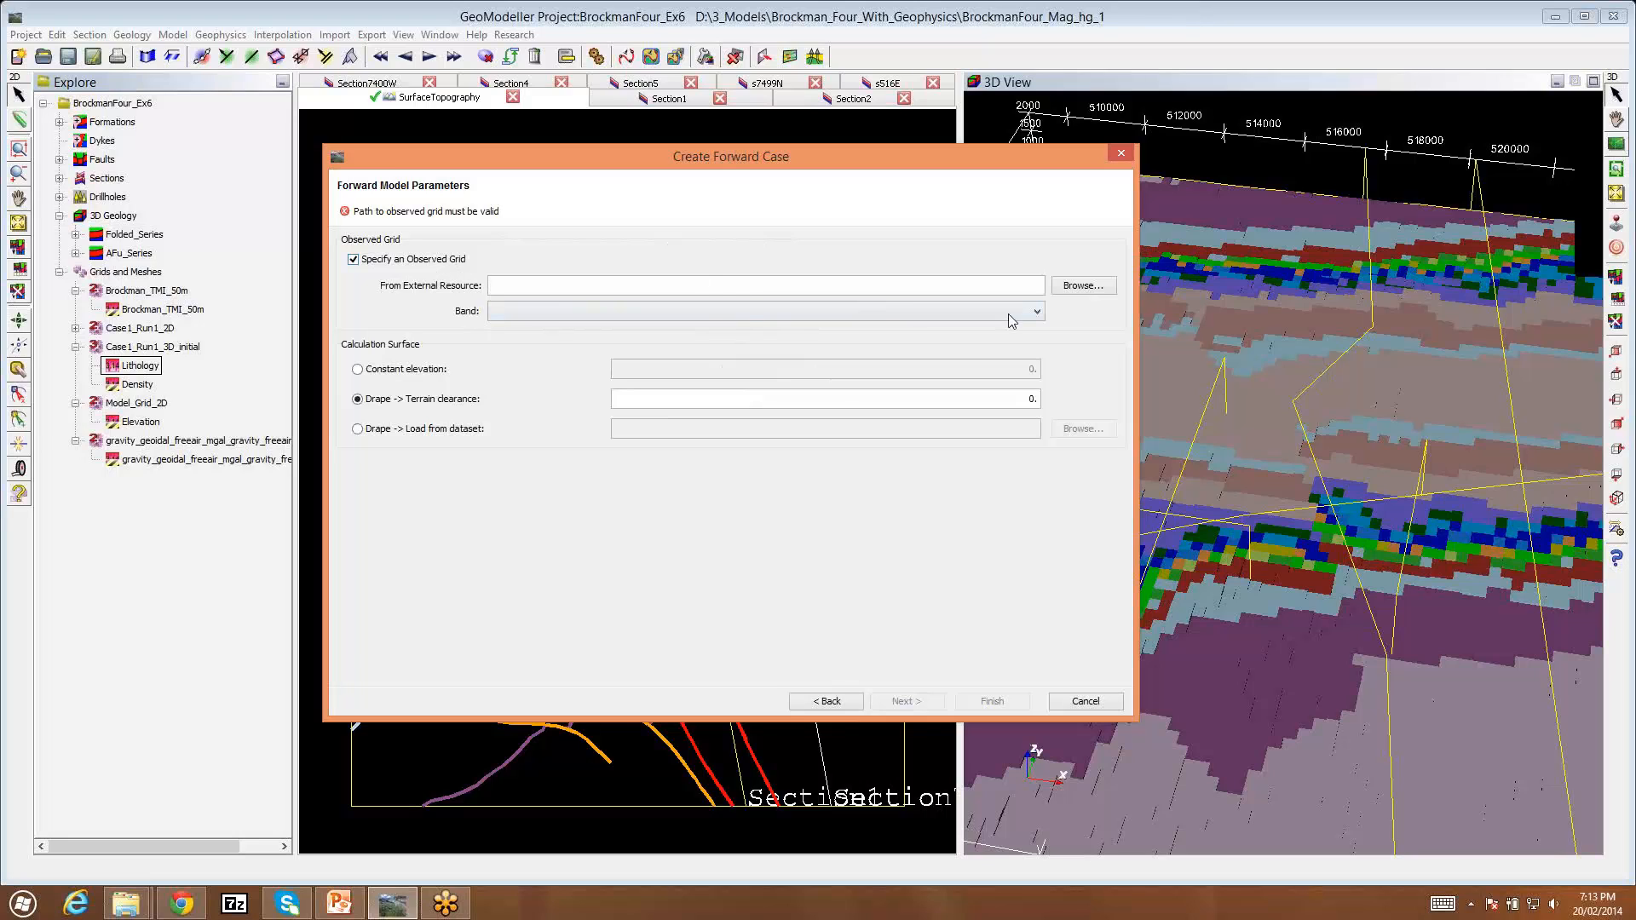
pyautogui.click(1072, 290)
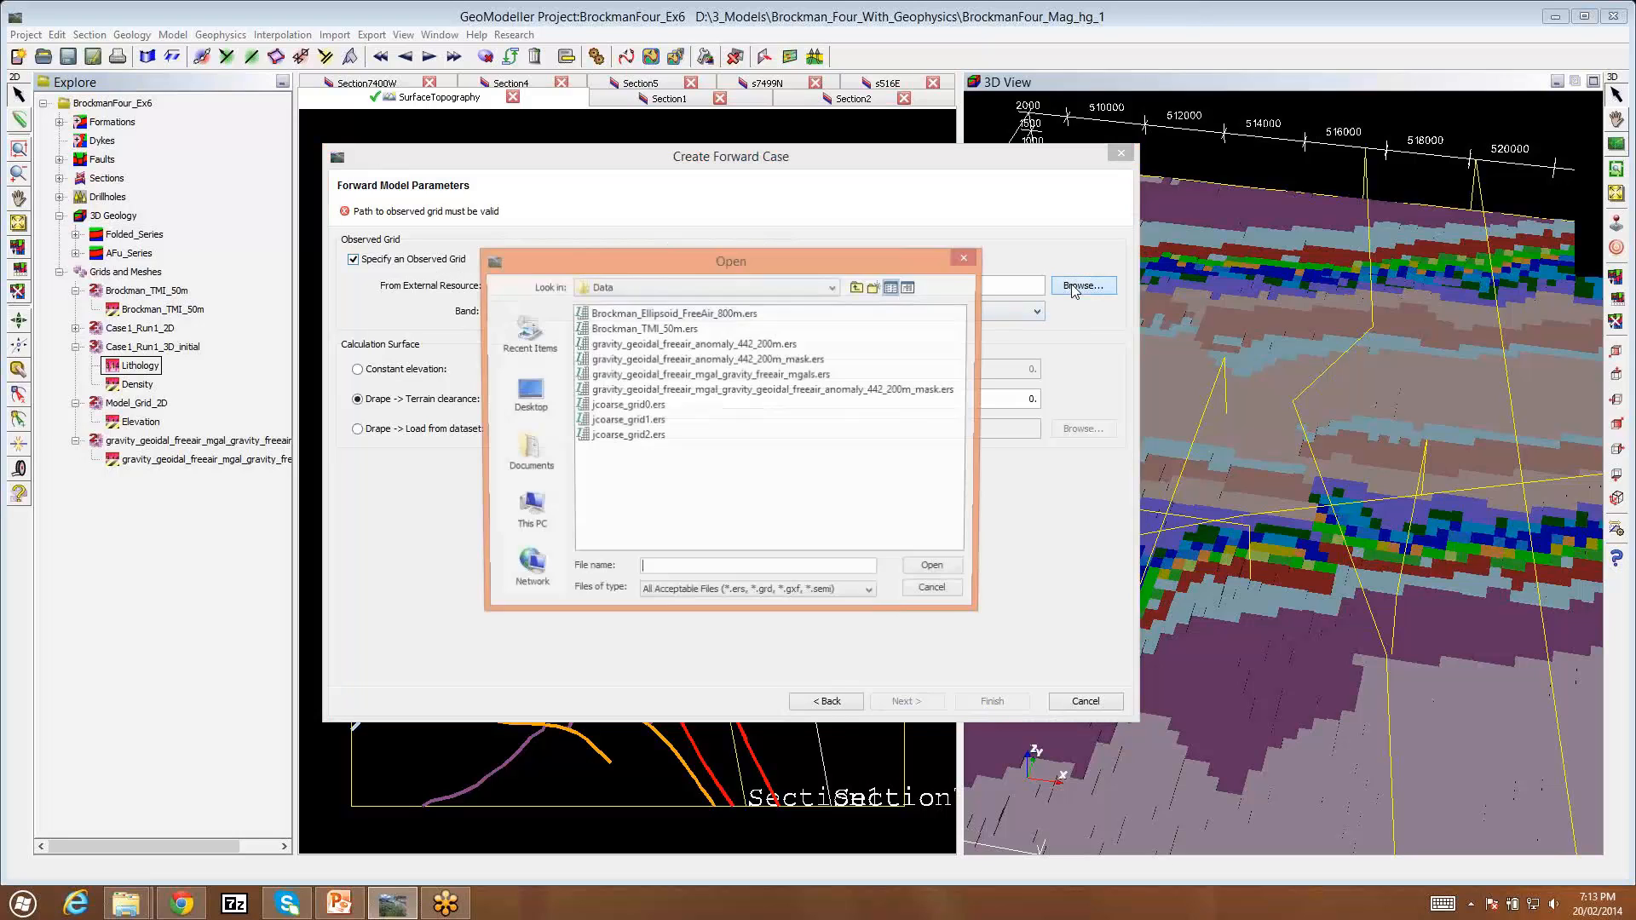
pyautogui.doubleClick(755, 378)
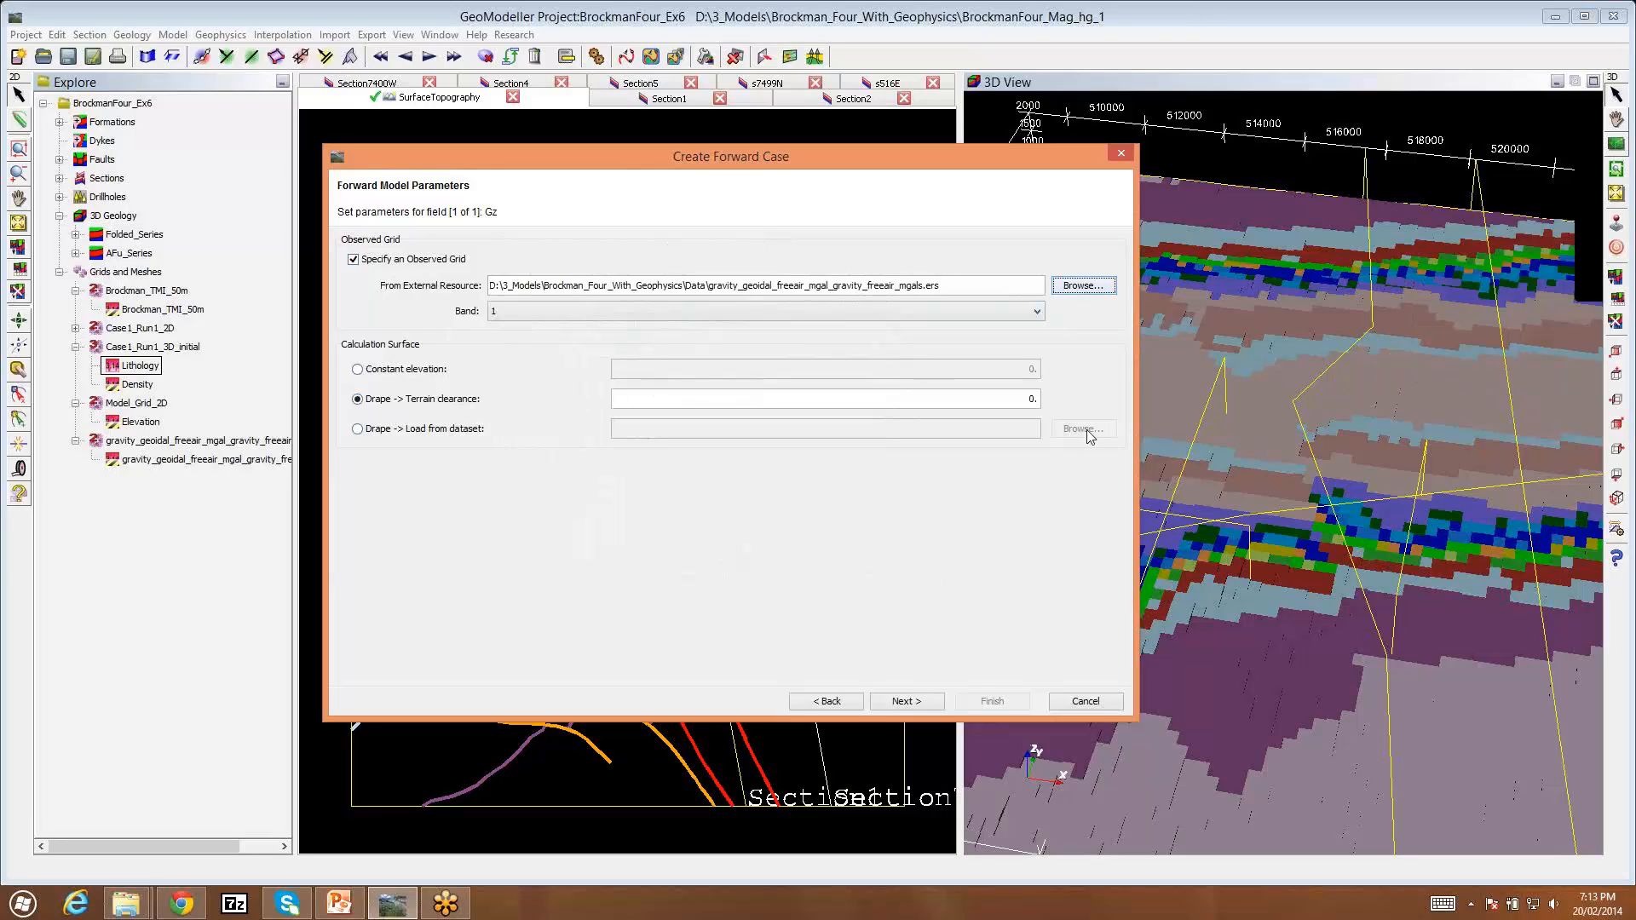
# Step: Set the drape terrain clearance of the Gz calculation surface to 300
pyautogui.doubleClick(1020, 398)
pyautogui.write('300')
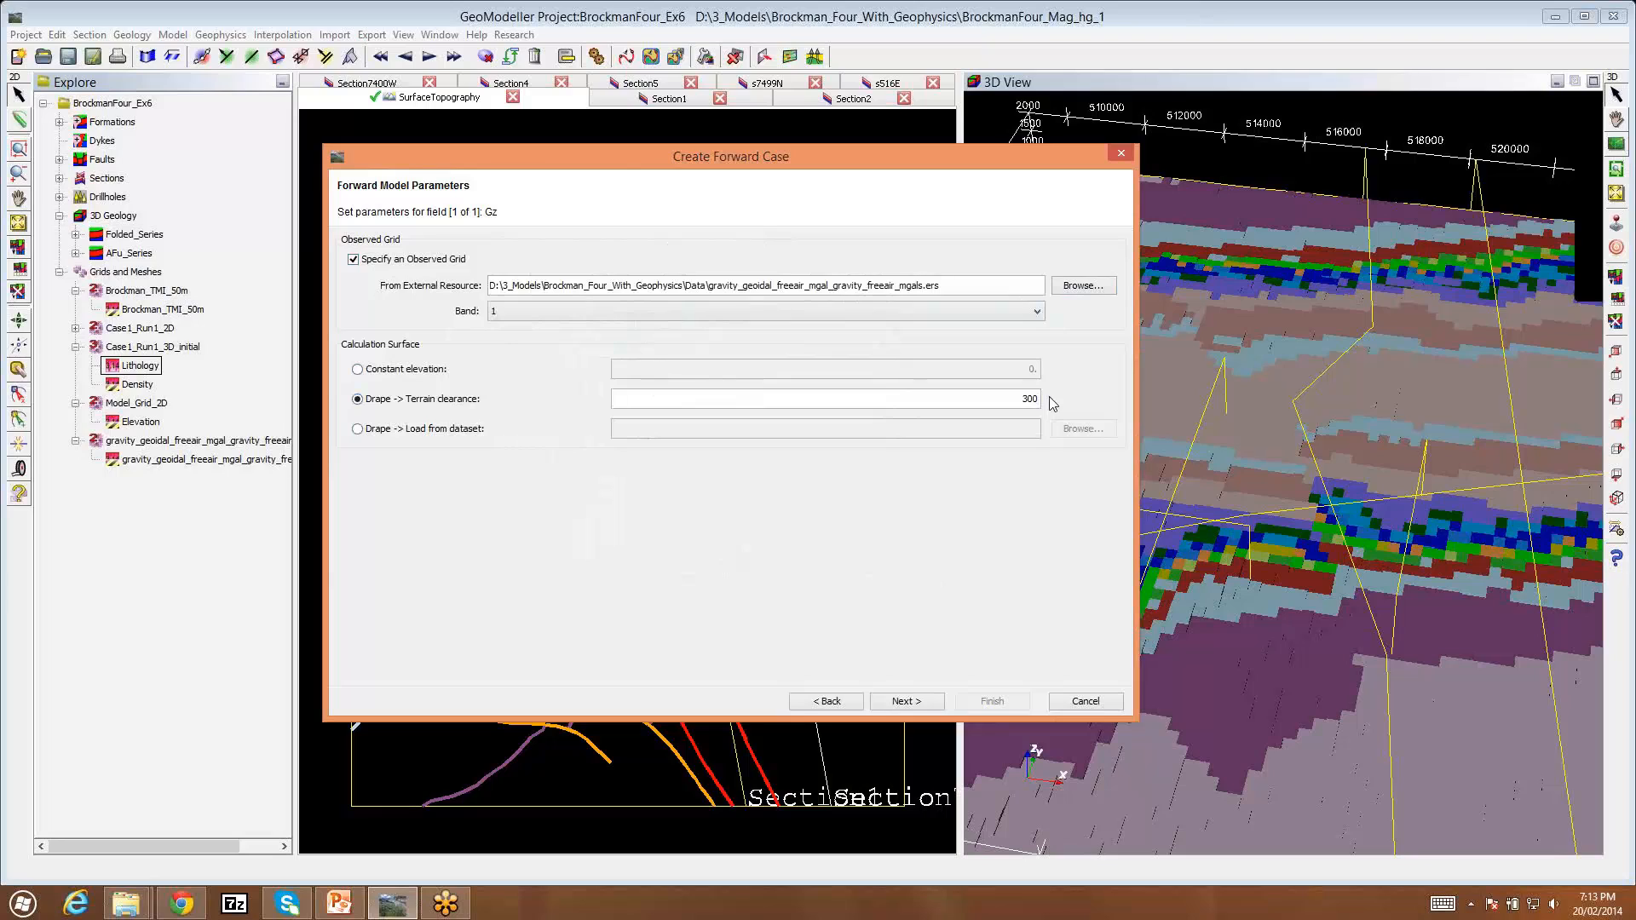
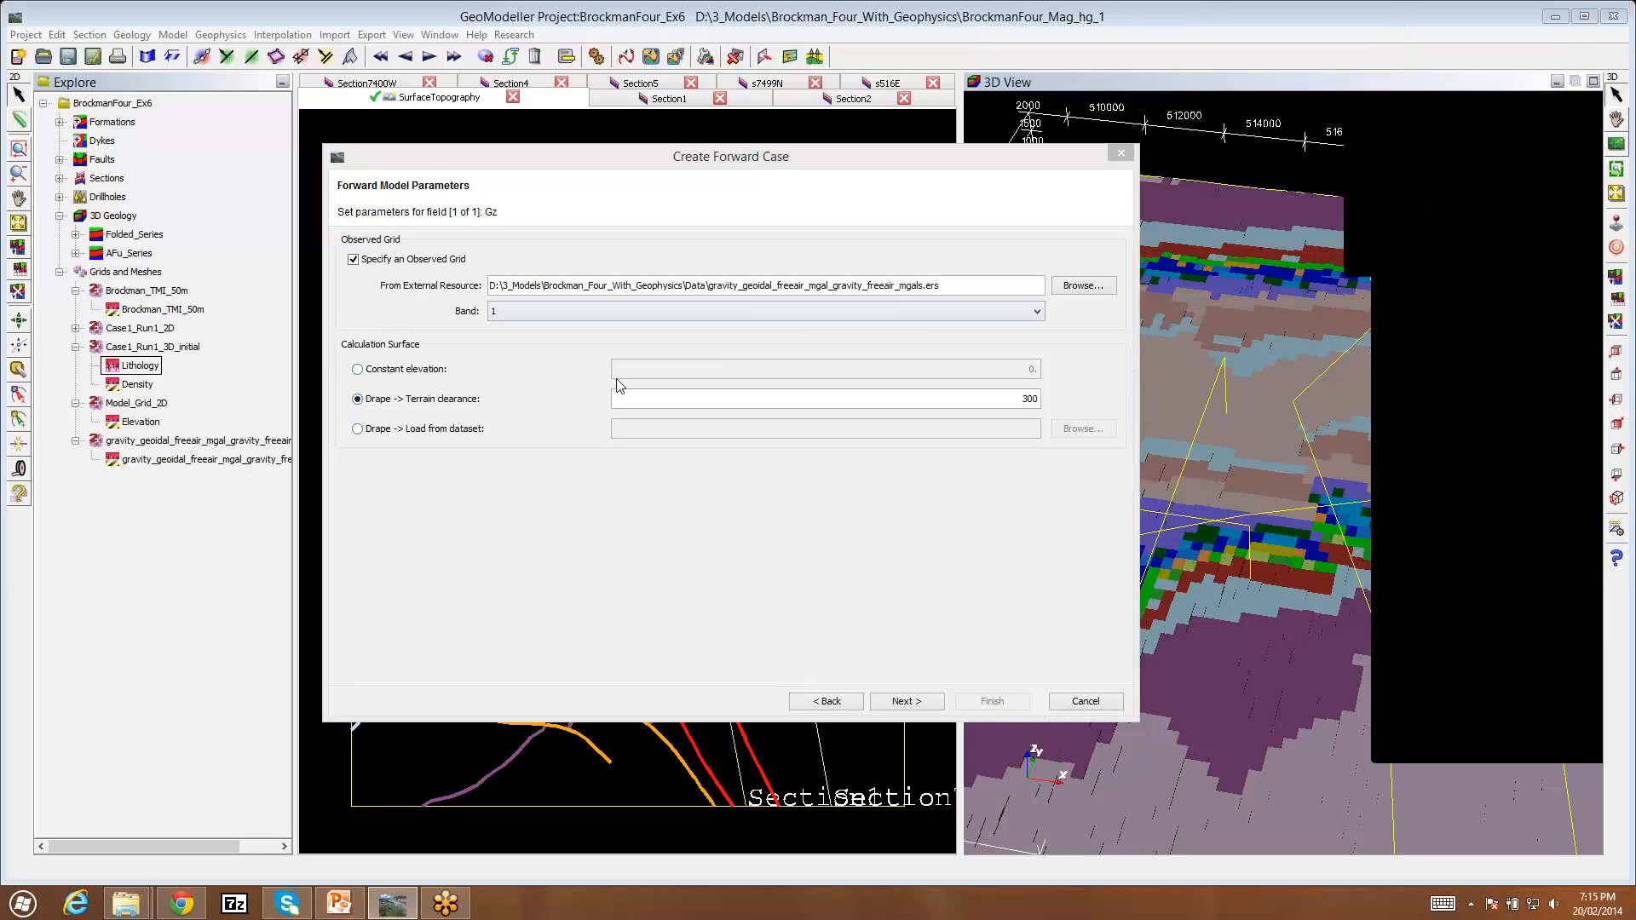
# Step: Review the grid file types accepted for loading the drape surface from a dataset, and return to the terrain clearance option
pyautogui.click(357, 429)
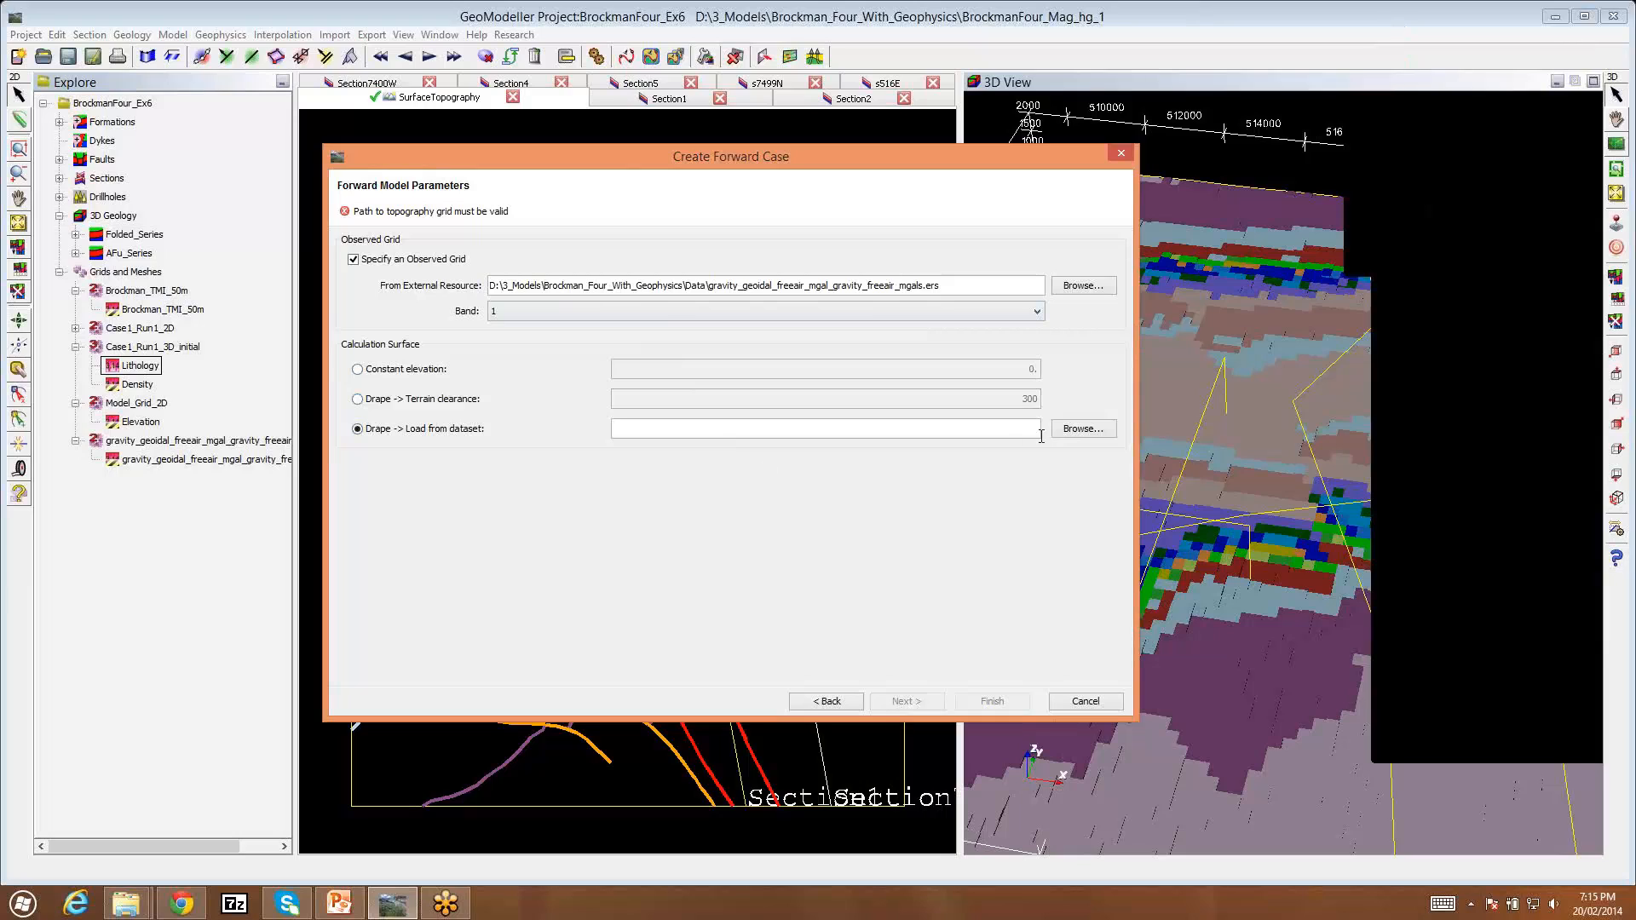
pyautogui.click(1073, 434)
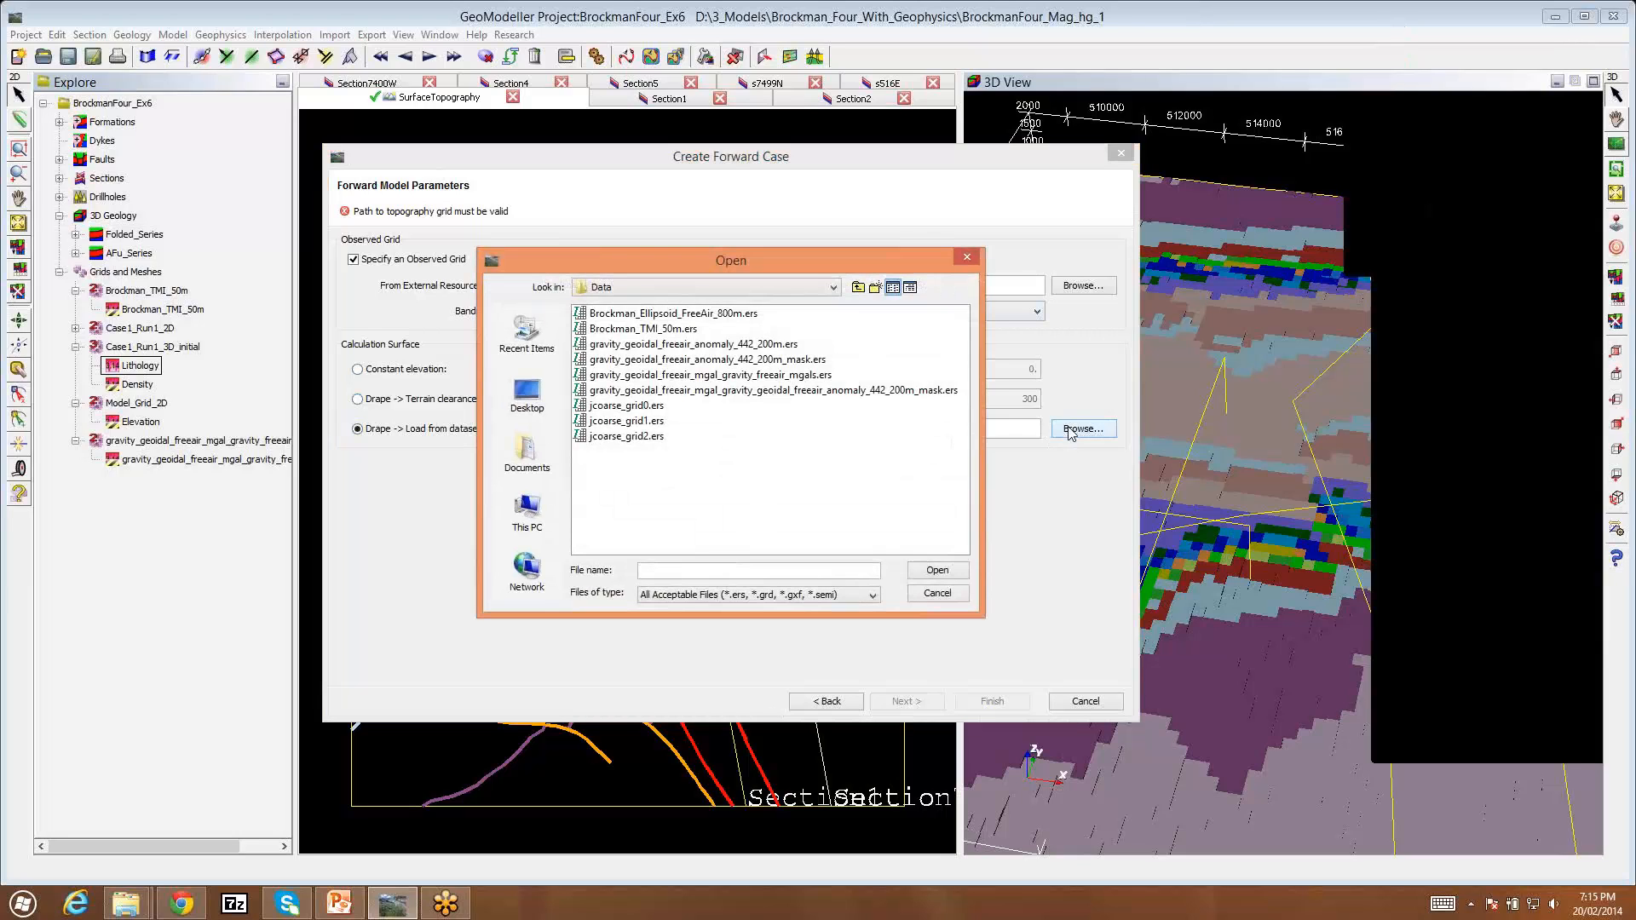
pyautogui.click(872, 597)
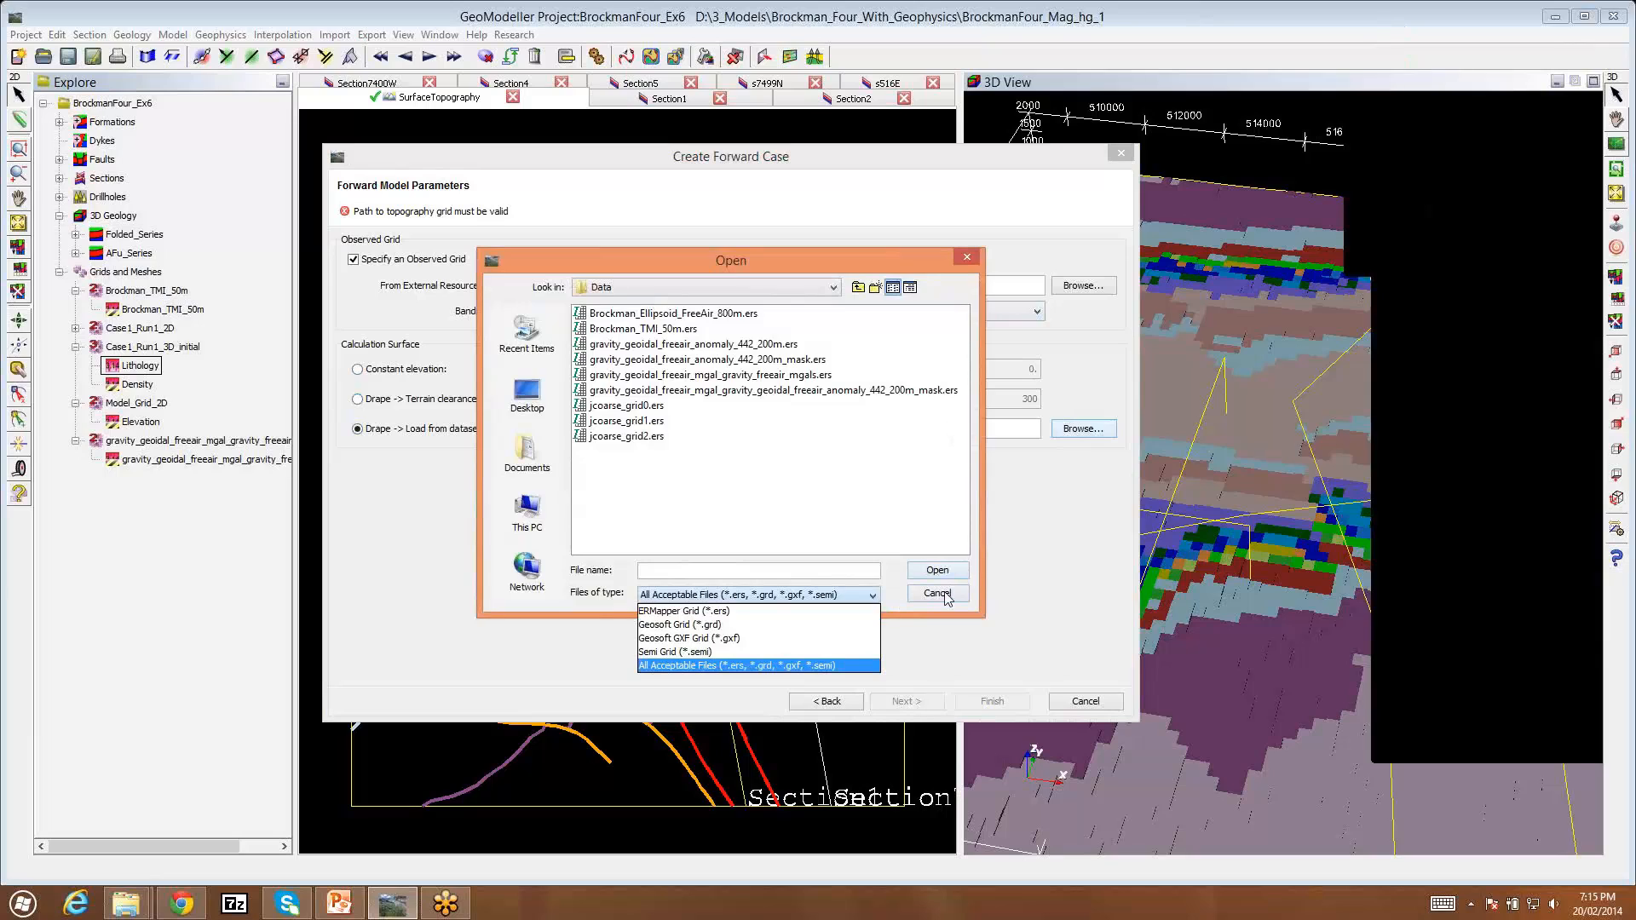
pyautogui.click(967, 257)
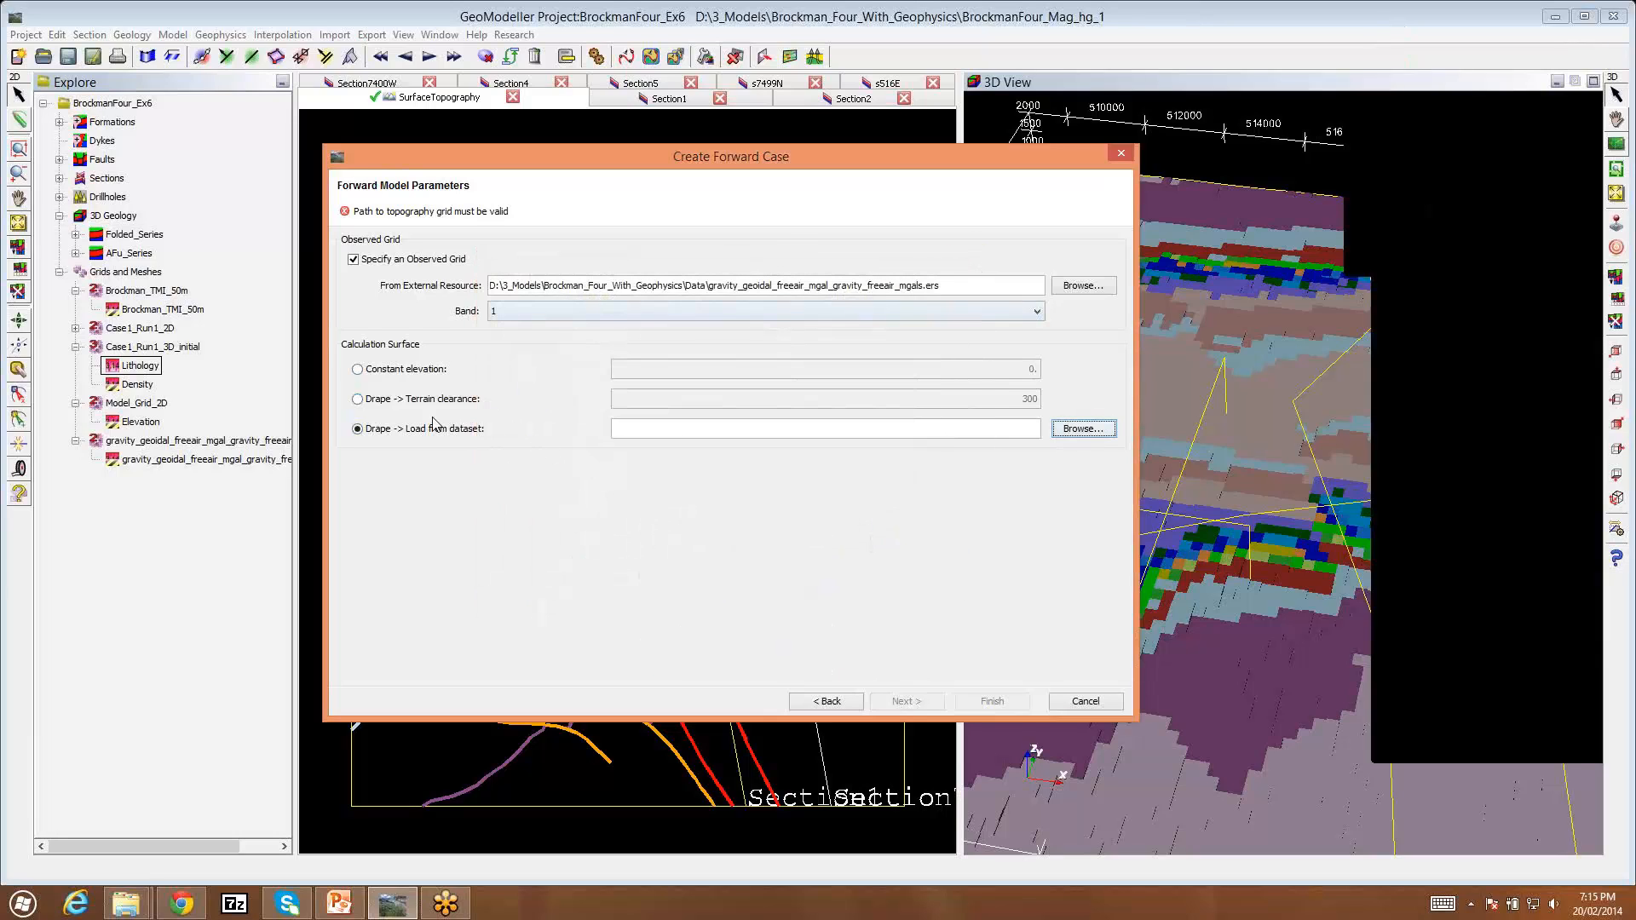
pyautogui.click(359, 400)
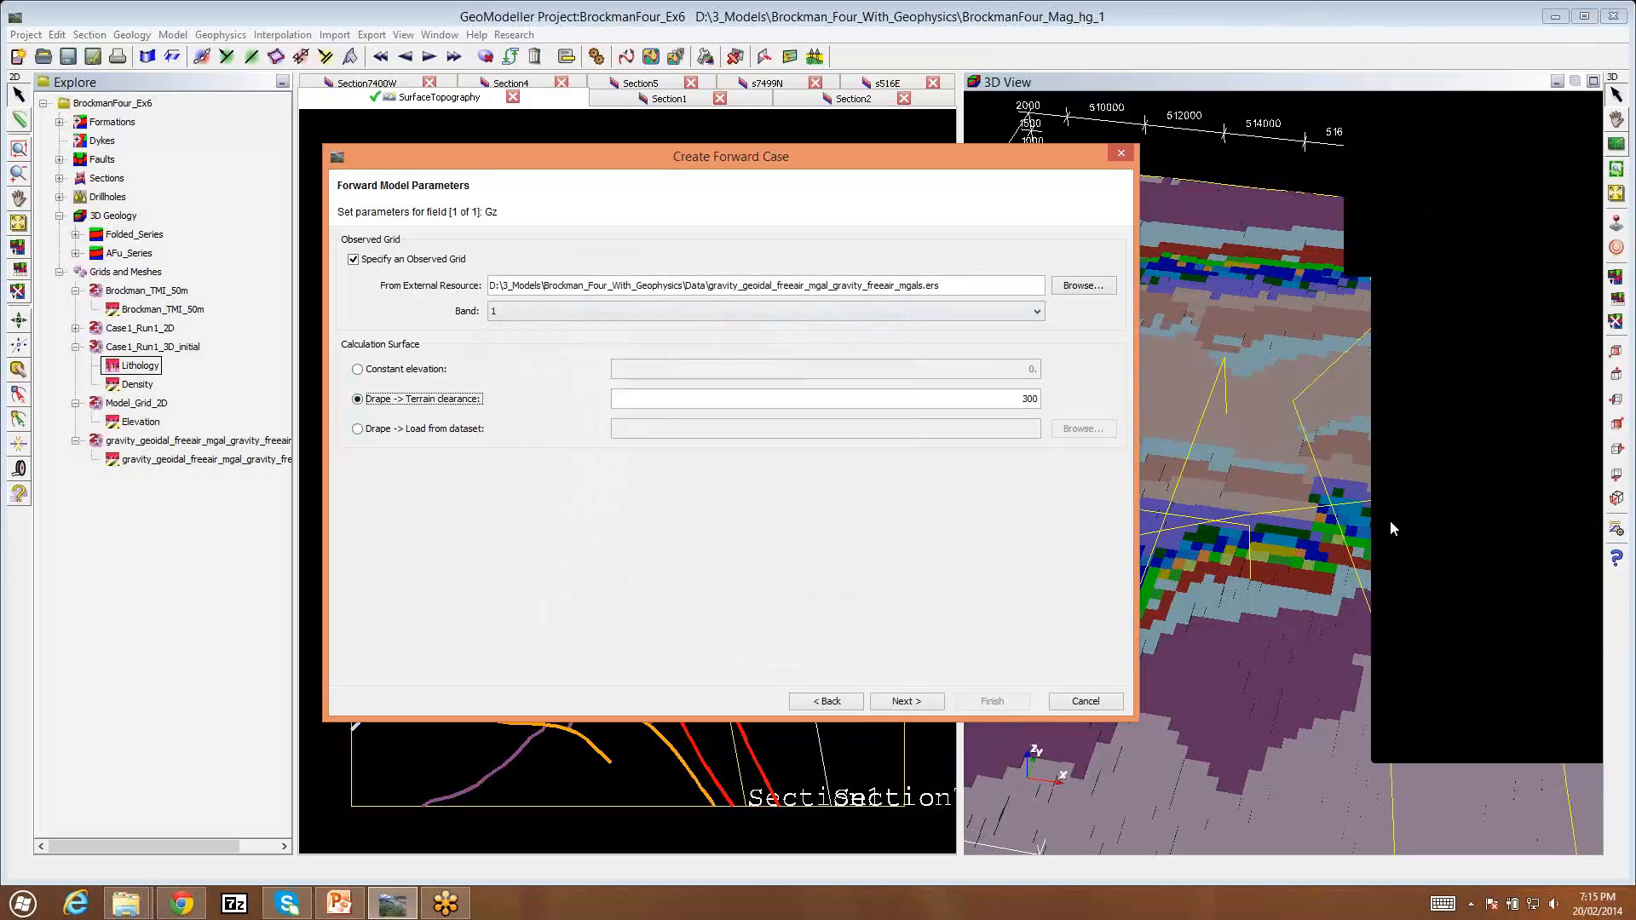
# Step: Proceed to the voxet properties and set the resolution to 80 cells in both X and Y
pyautogui.click(905, 702)
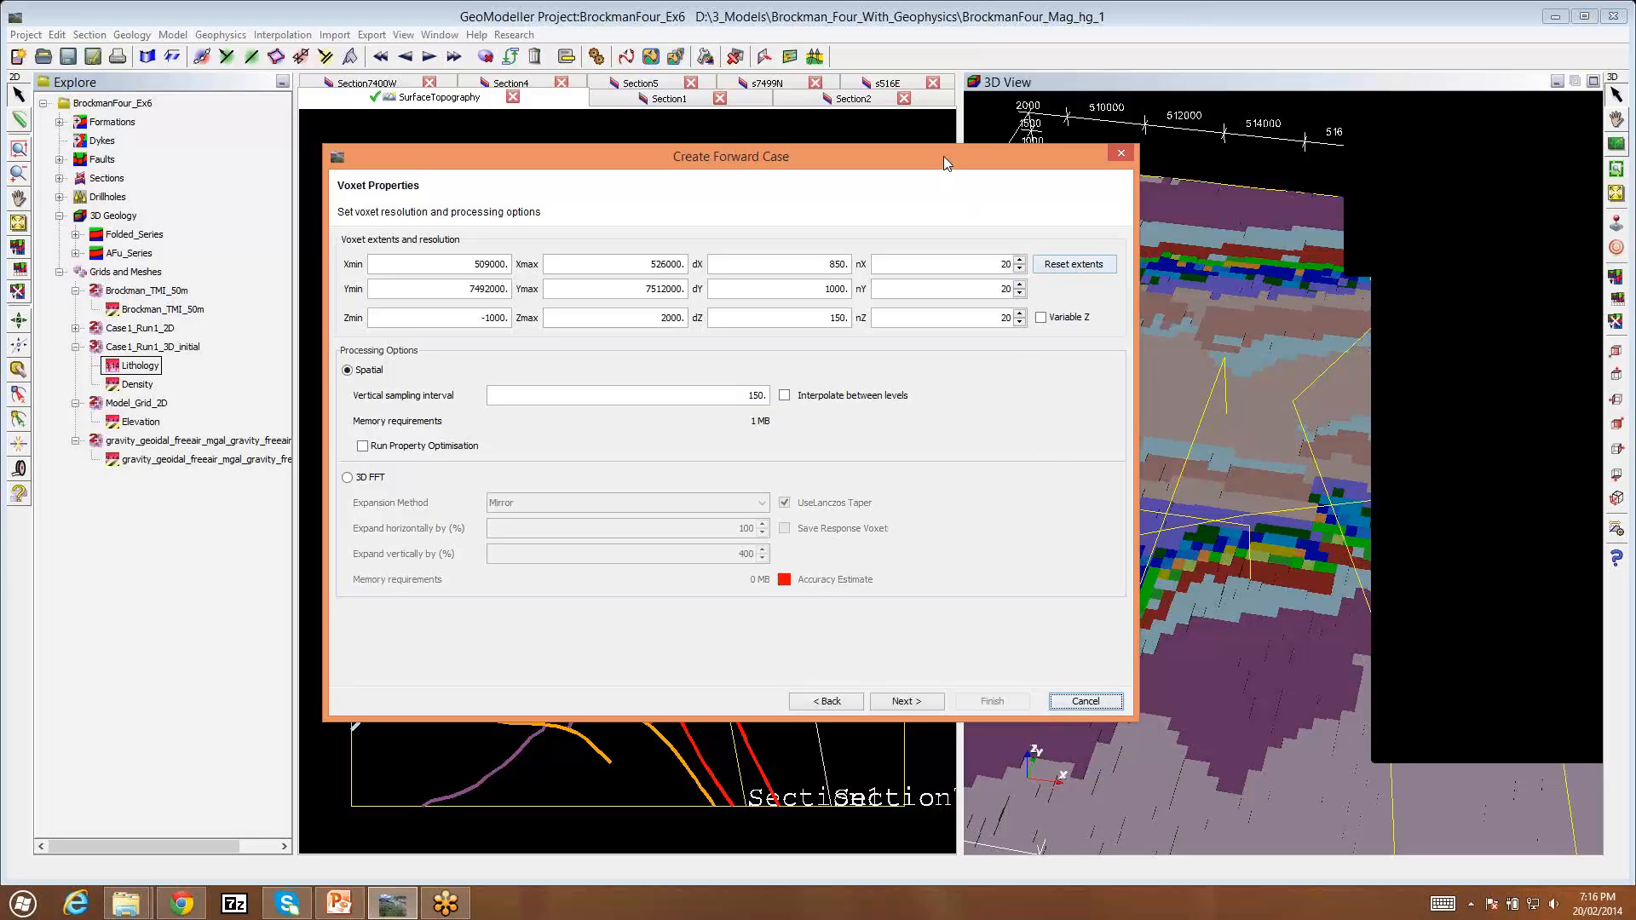
pyautogui.moveTo(943, 156); pyautogui.dragTo(847, 218)
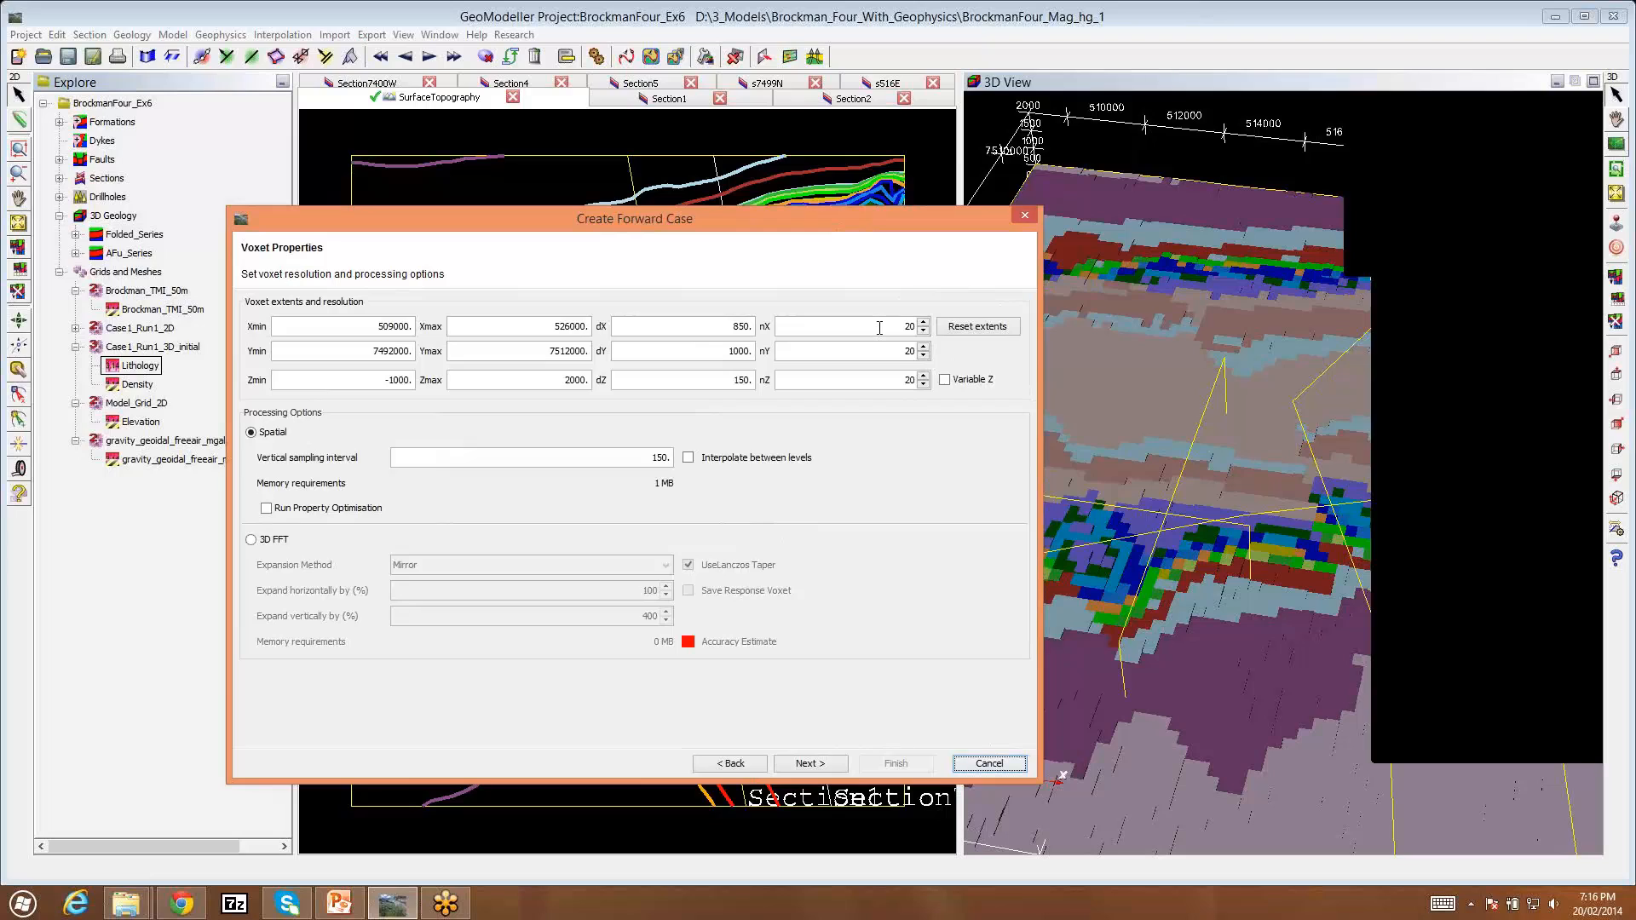
pyautogui.moveTo(879, 328); pyautogui.dragTo(946, 334)
pyautogui.write('8')
pyautogui.press('Tab')
pyautogui.write('80')
pyautogui.click(887, 327)
pyautogui.doubleClick(910, 326)
pyautogui.doubleClick(907, 352)
# Step: Try a vertical sampling interval of 5 for the spatial processing, and clear the value
pyautogui.moveTo(359, 464)
pyautogui.doubleClick(660, 458)
pyautogui.write('15')
pyautogui.press('BackSpace')
pyautogui.press('BackSpace')
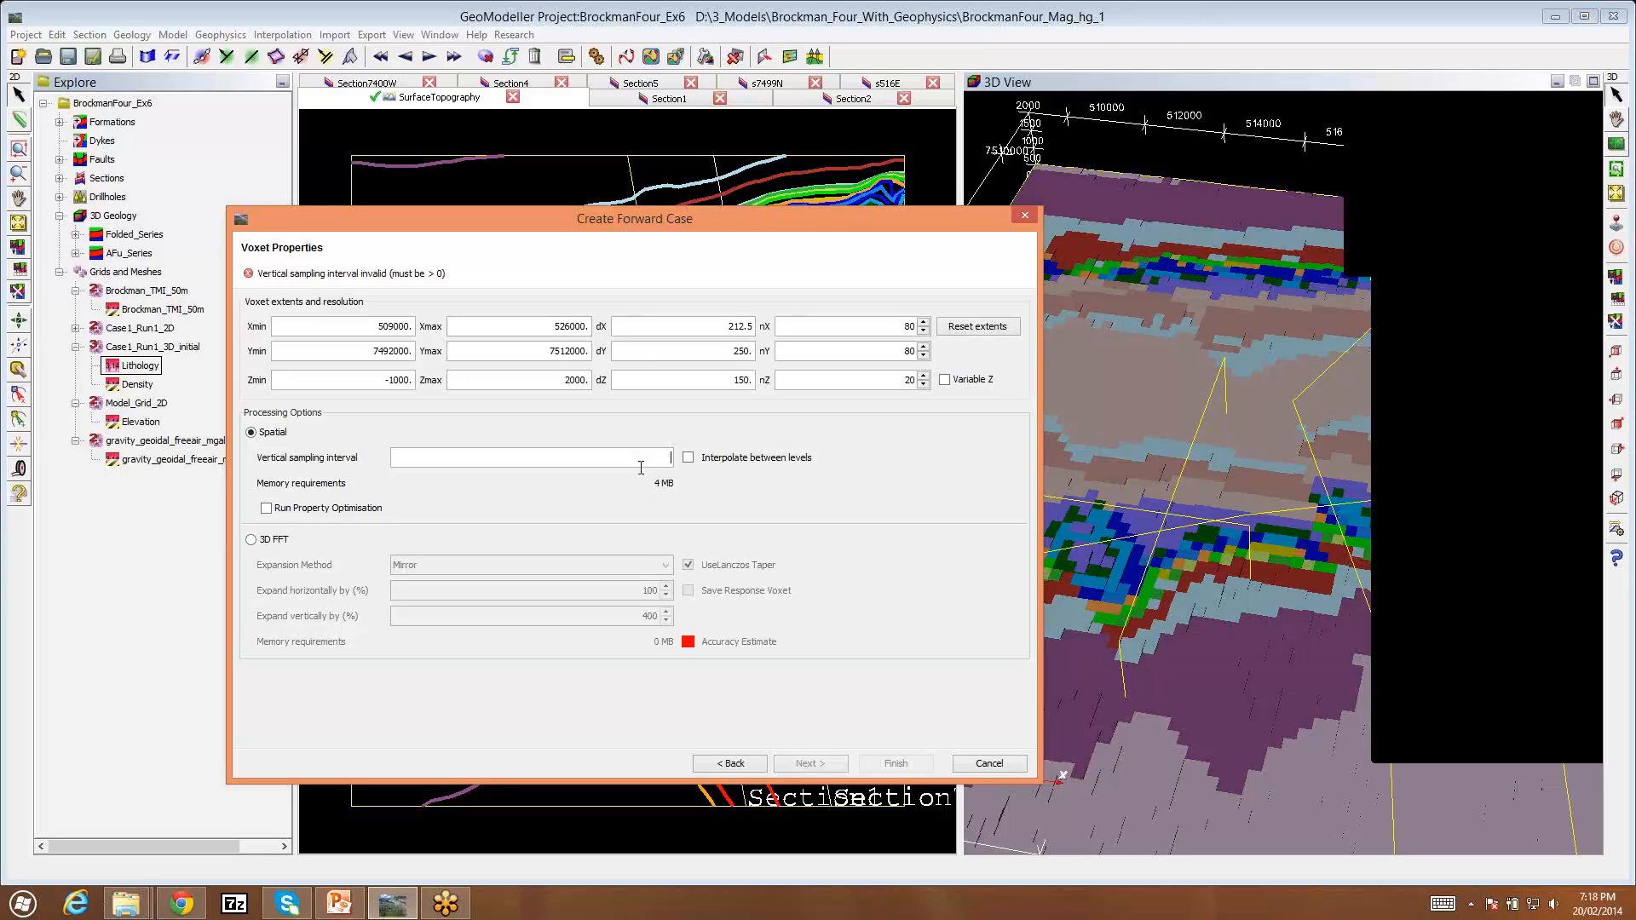
pyautogui.write('5')
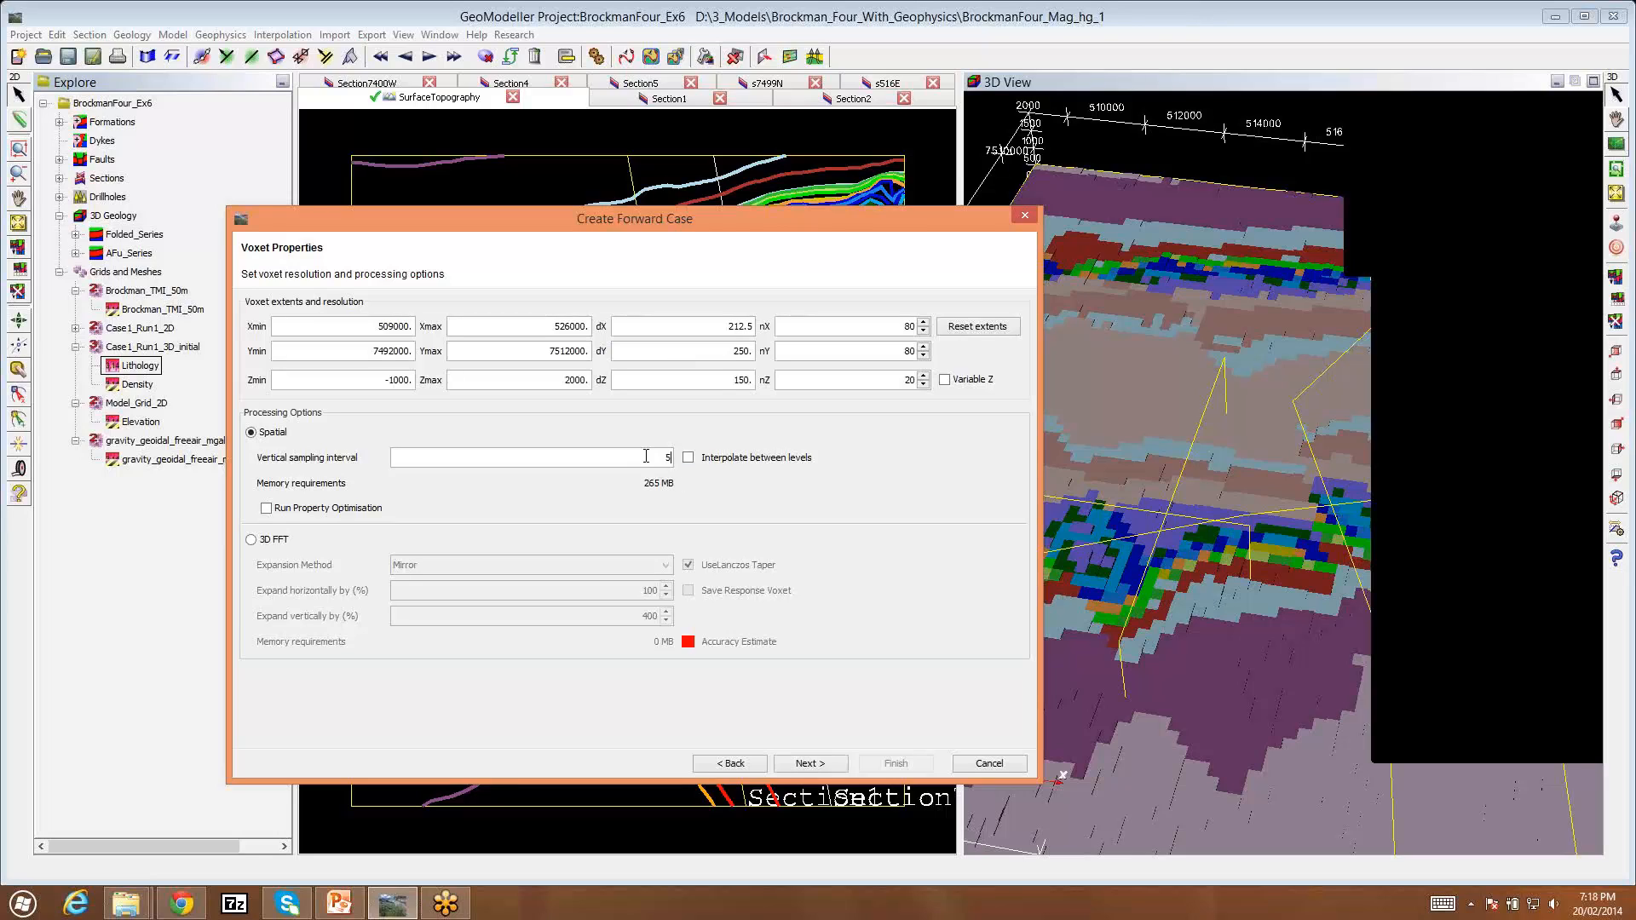
pyautogui.doubleClick(676, 458)
pyautogui.write('1')
pyautogui.press('BackSpace')
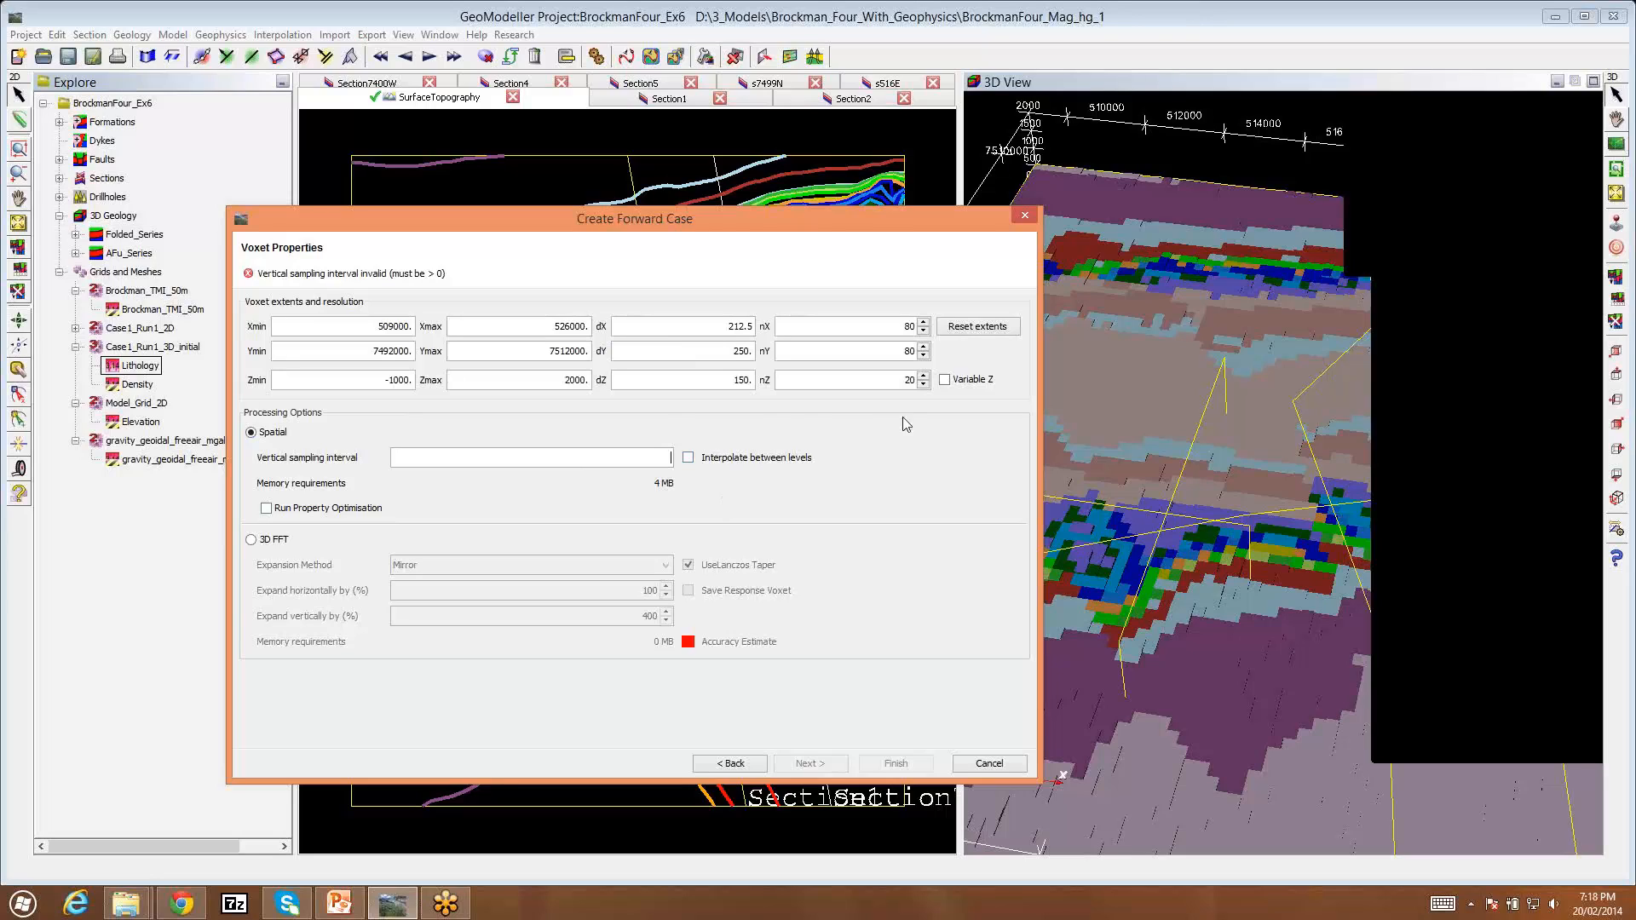
# Step: Try the variable Z option for the voxet, and recheck the Gz forward model parameters
pyautogui.click(945, 380)
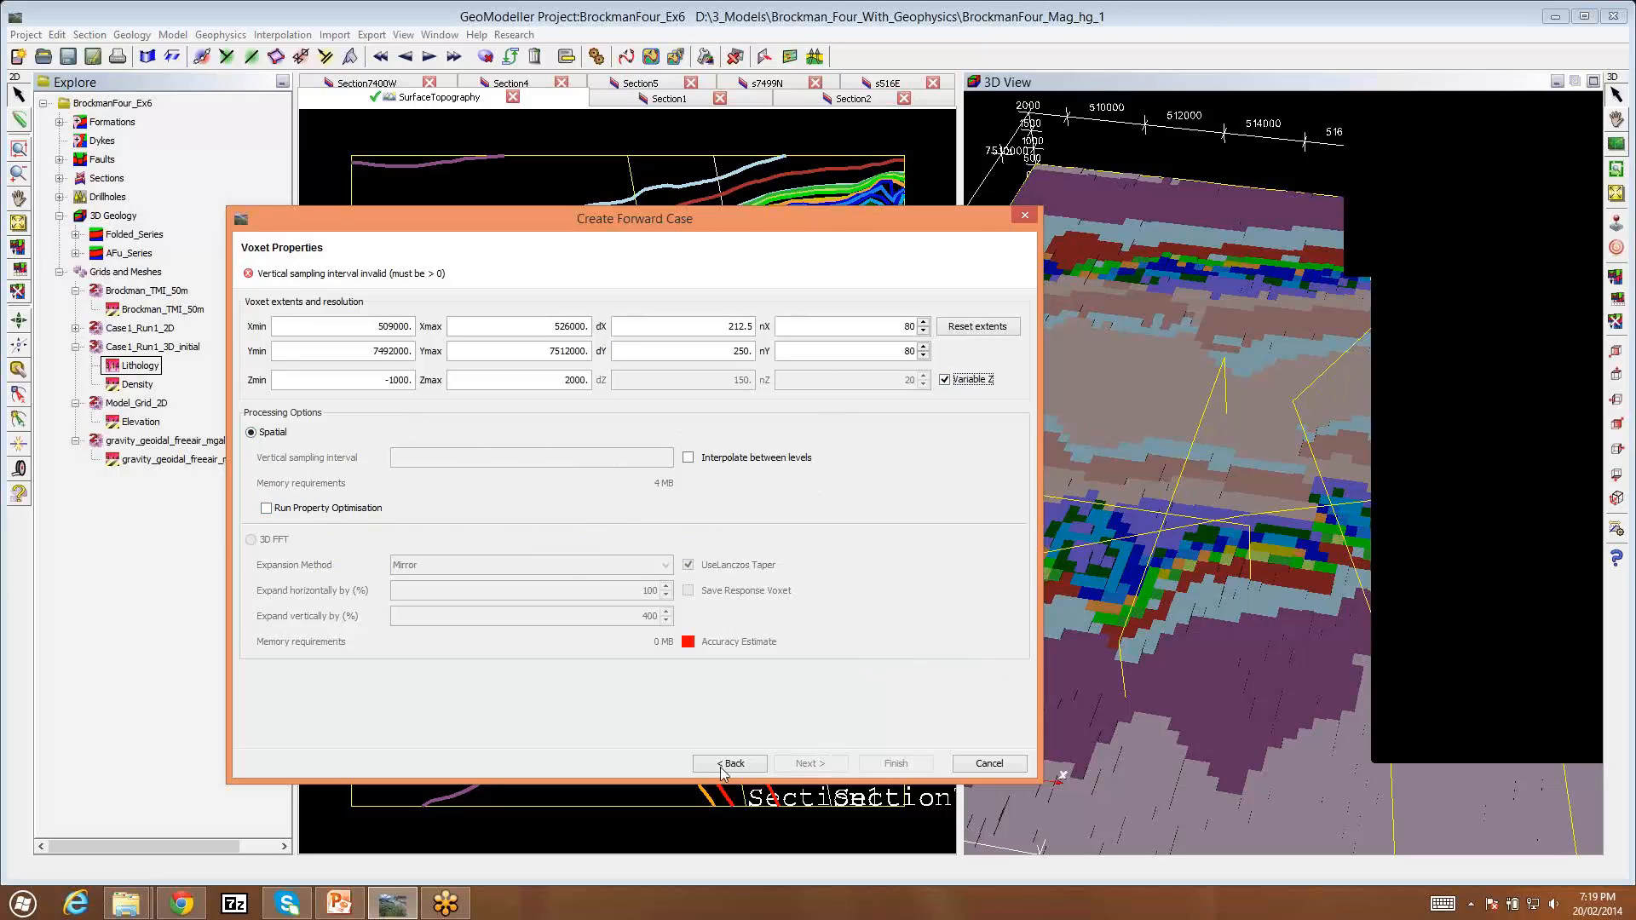
pyautogui.click(892, 352)
pyautogui.click(732, 764)
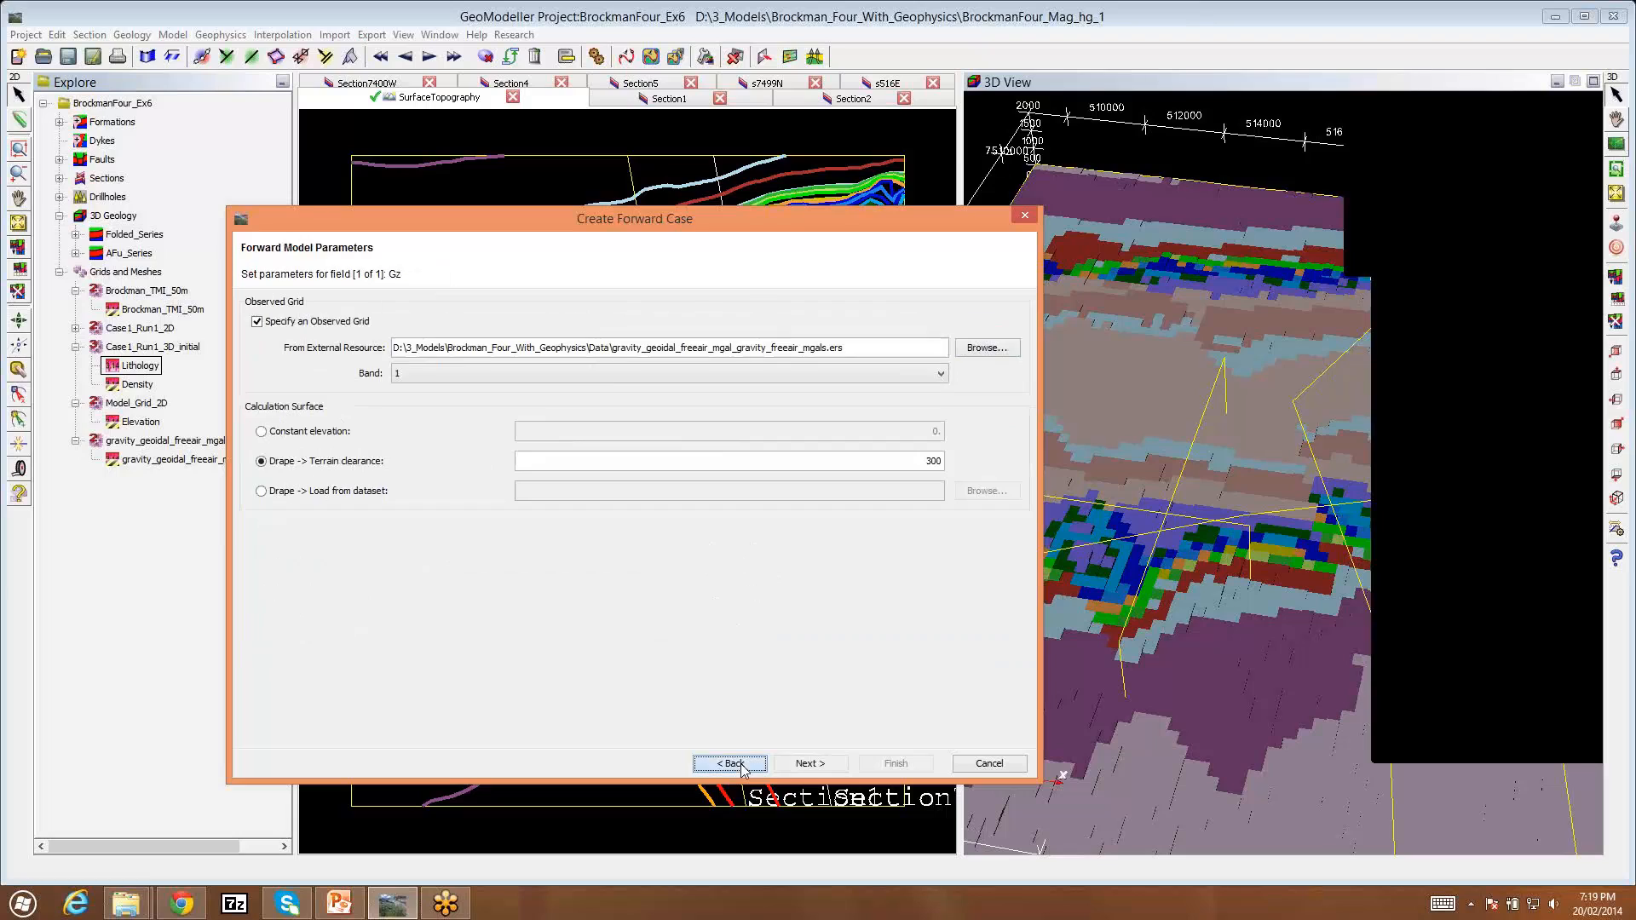
pyautogui.click(810, 764)
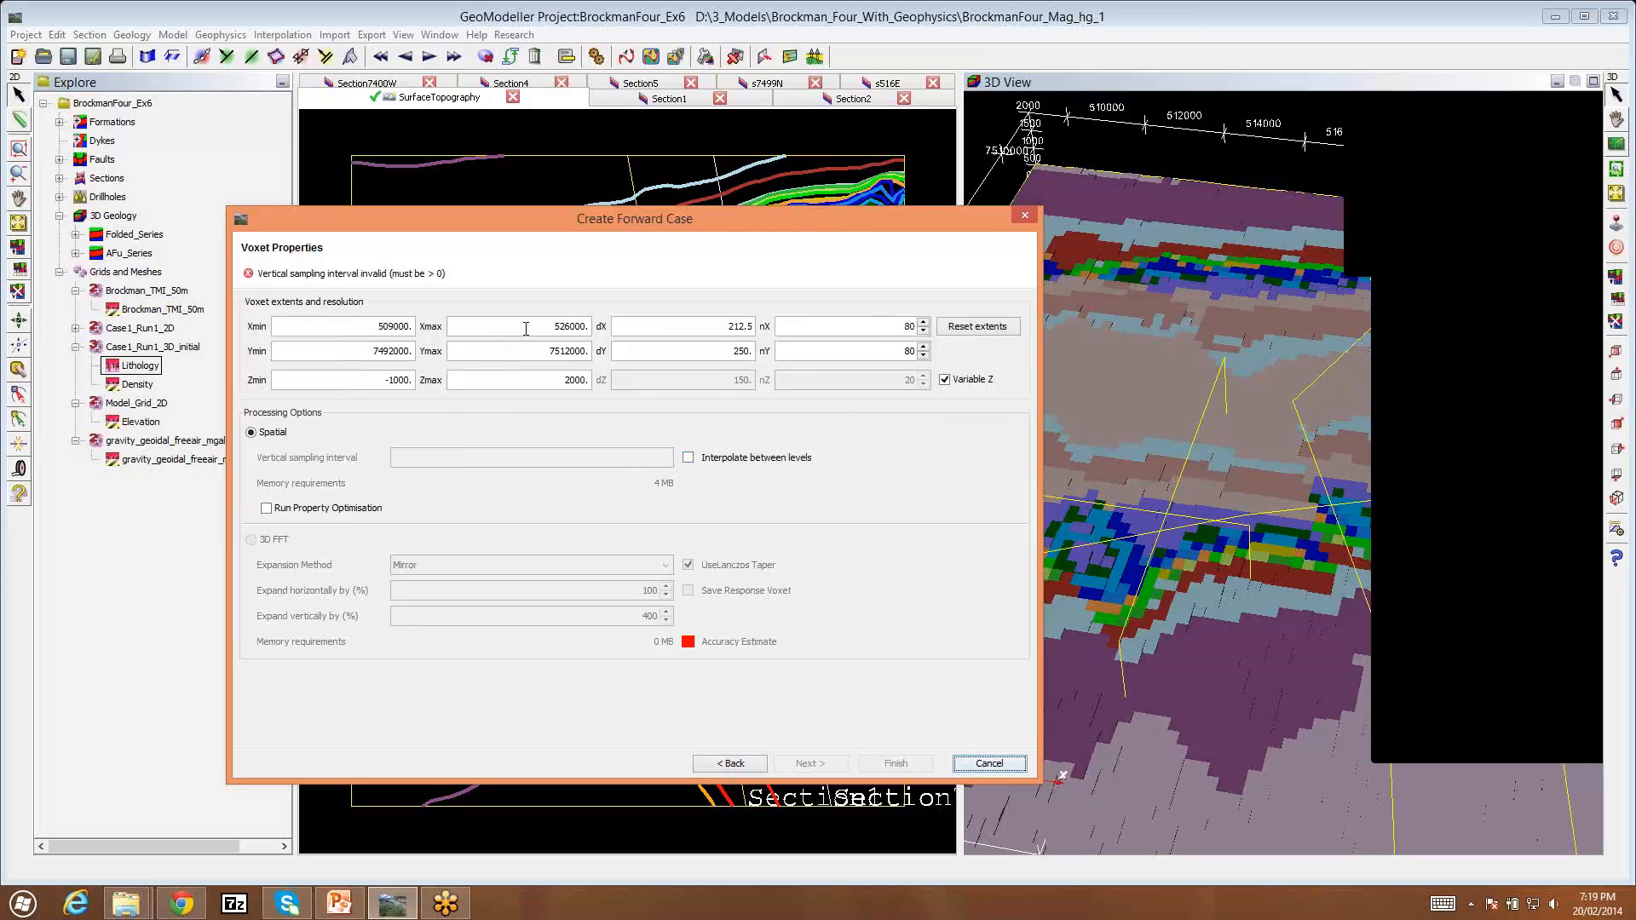
pyautogui.click(733, 764)
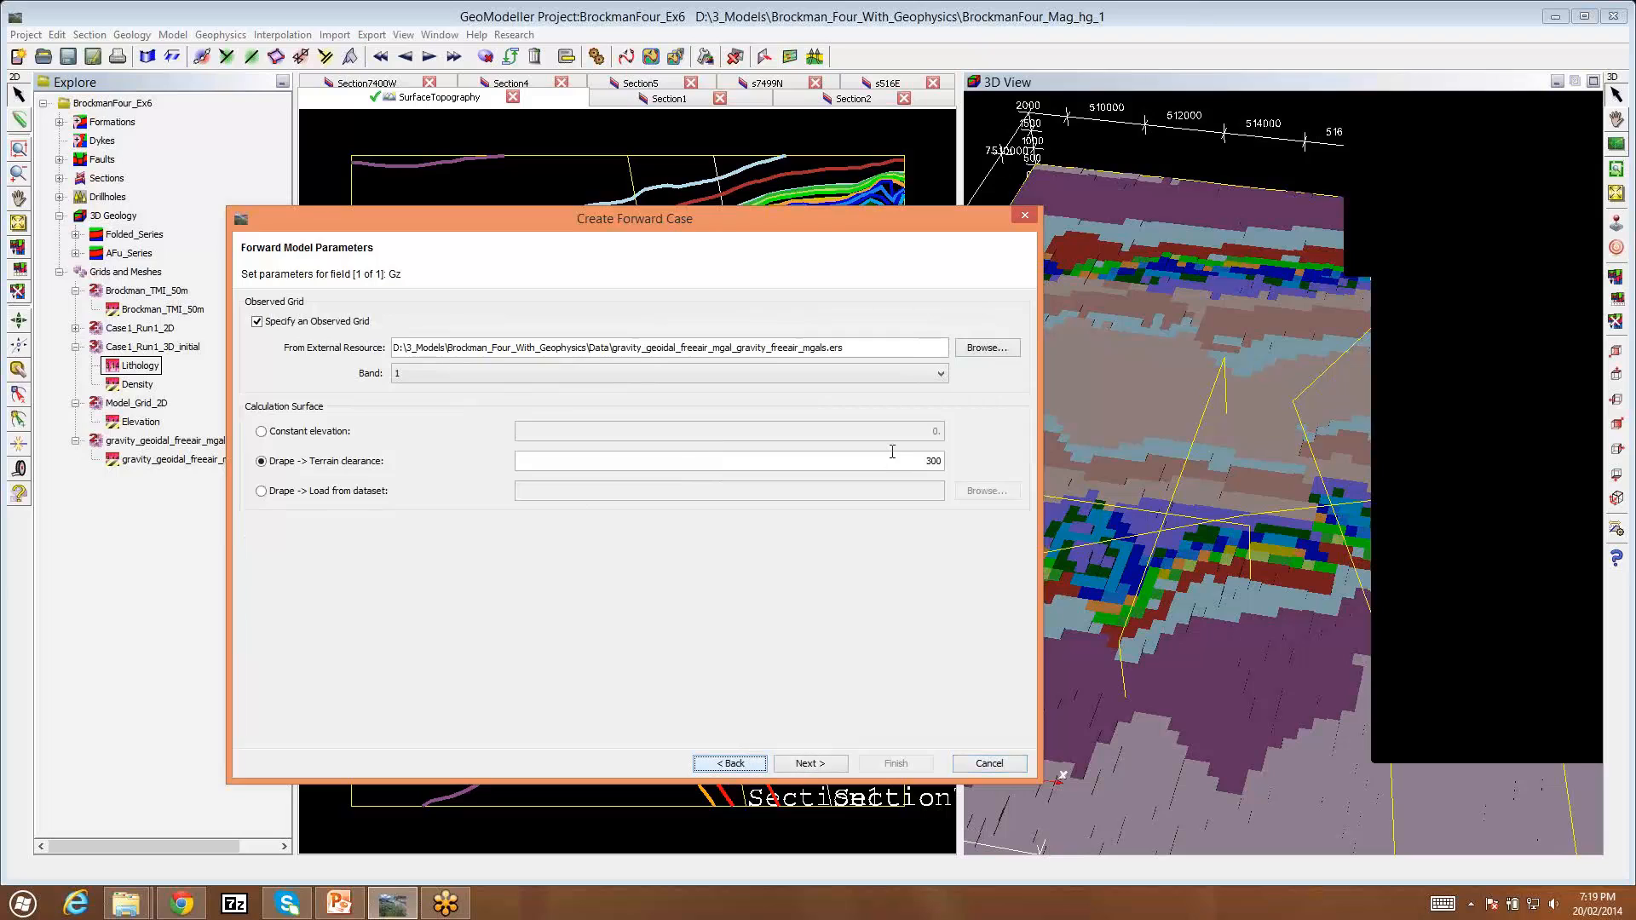
pyautogui.click(835, 764)
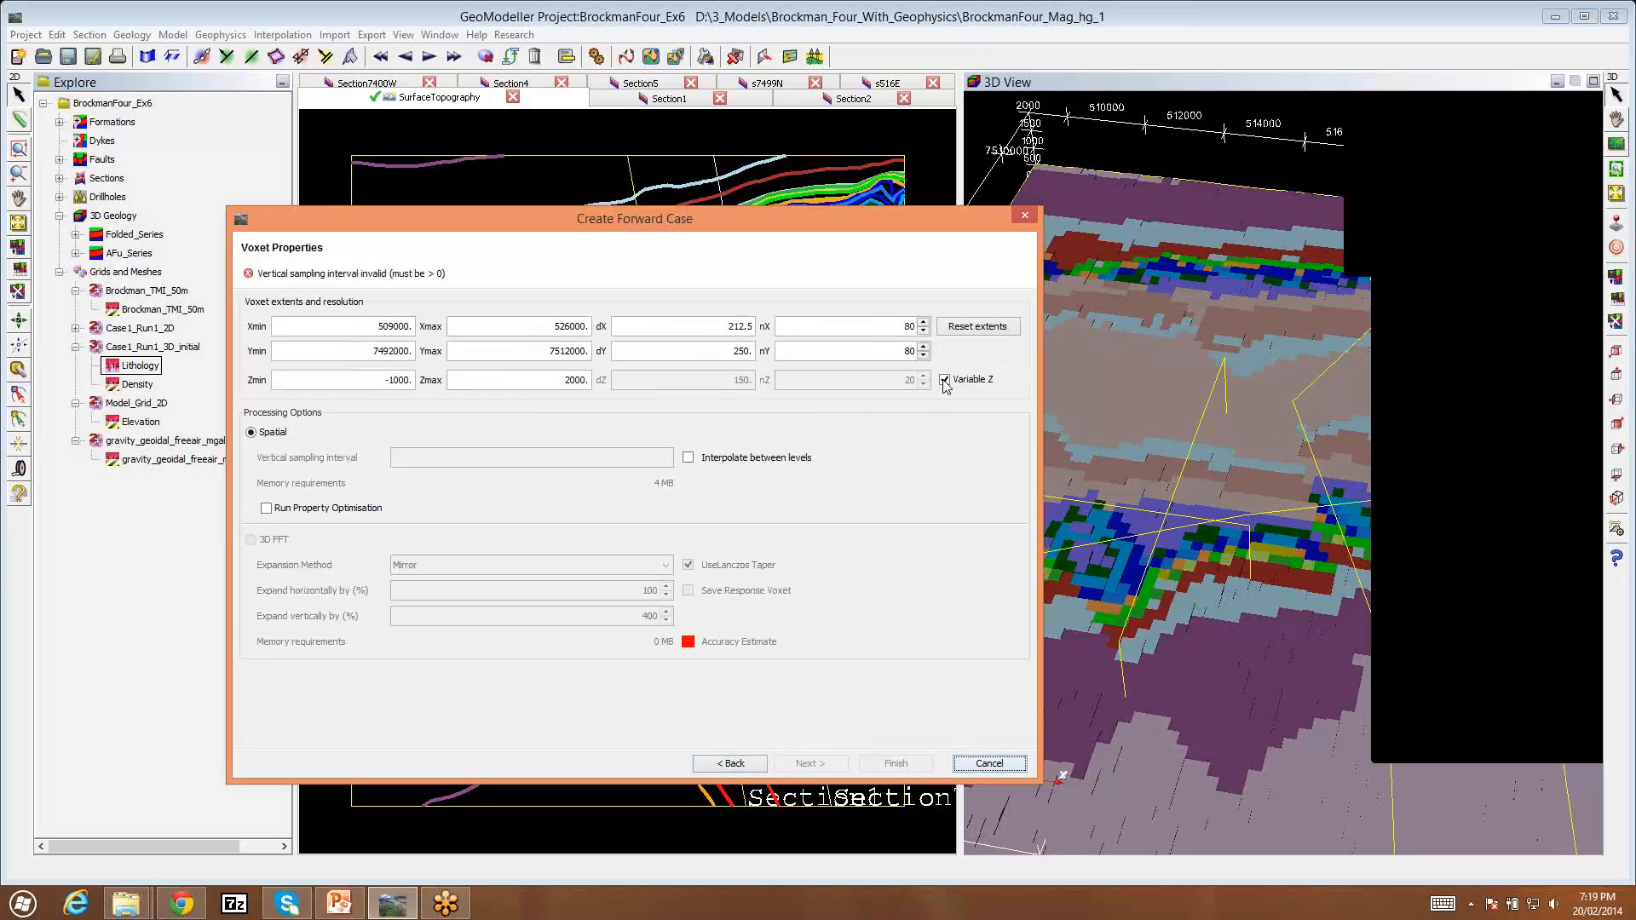
# Step: Set the vertical sampling interval to 12 with variable Z off, and enable variable Z resolution again
pyautogui.click(945, 381)
pyautogui.click(645, 462)
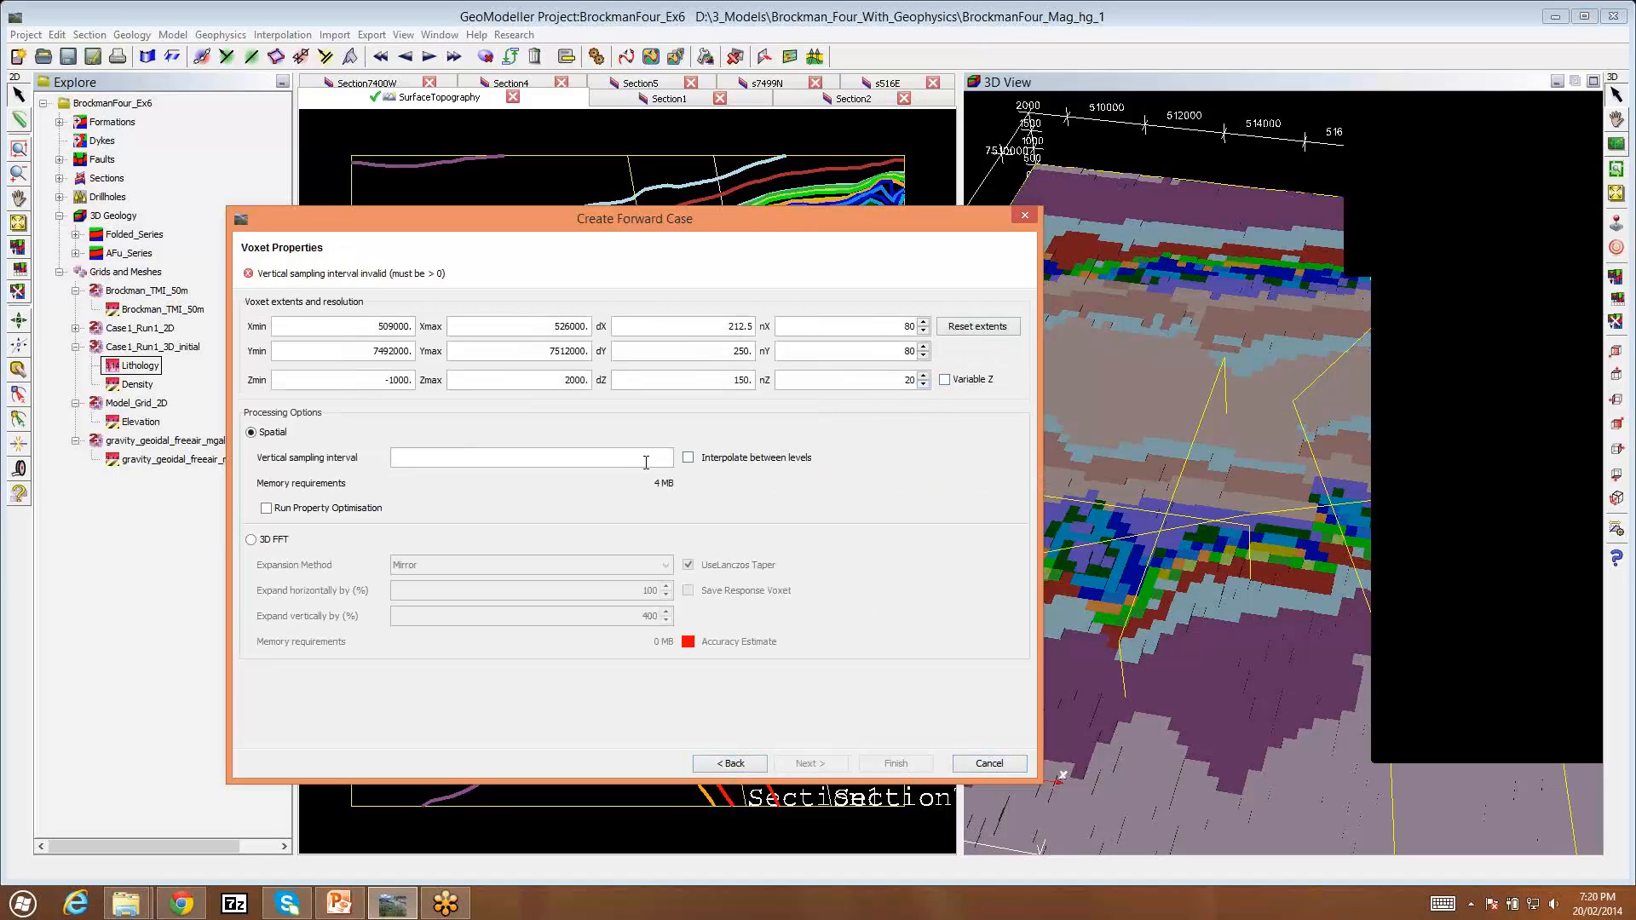
pyautogui.write('12')
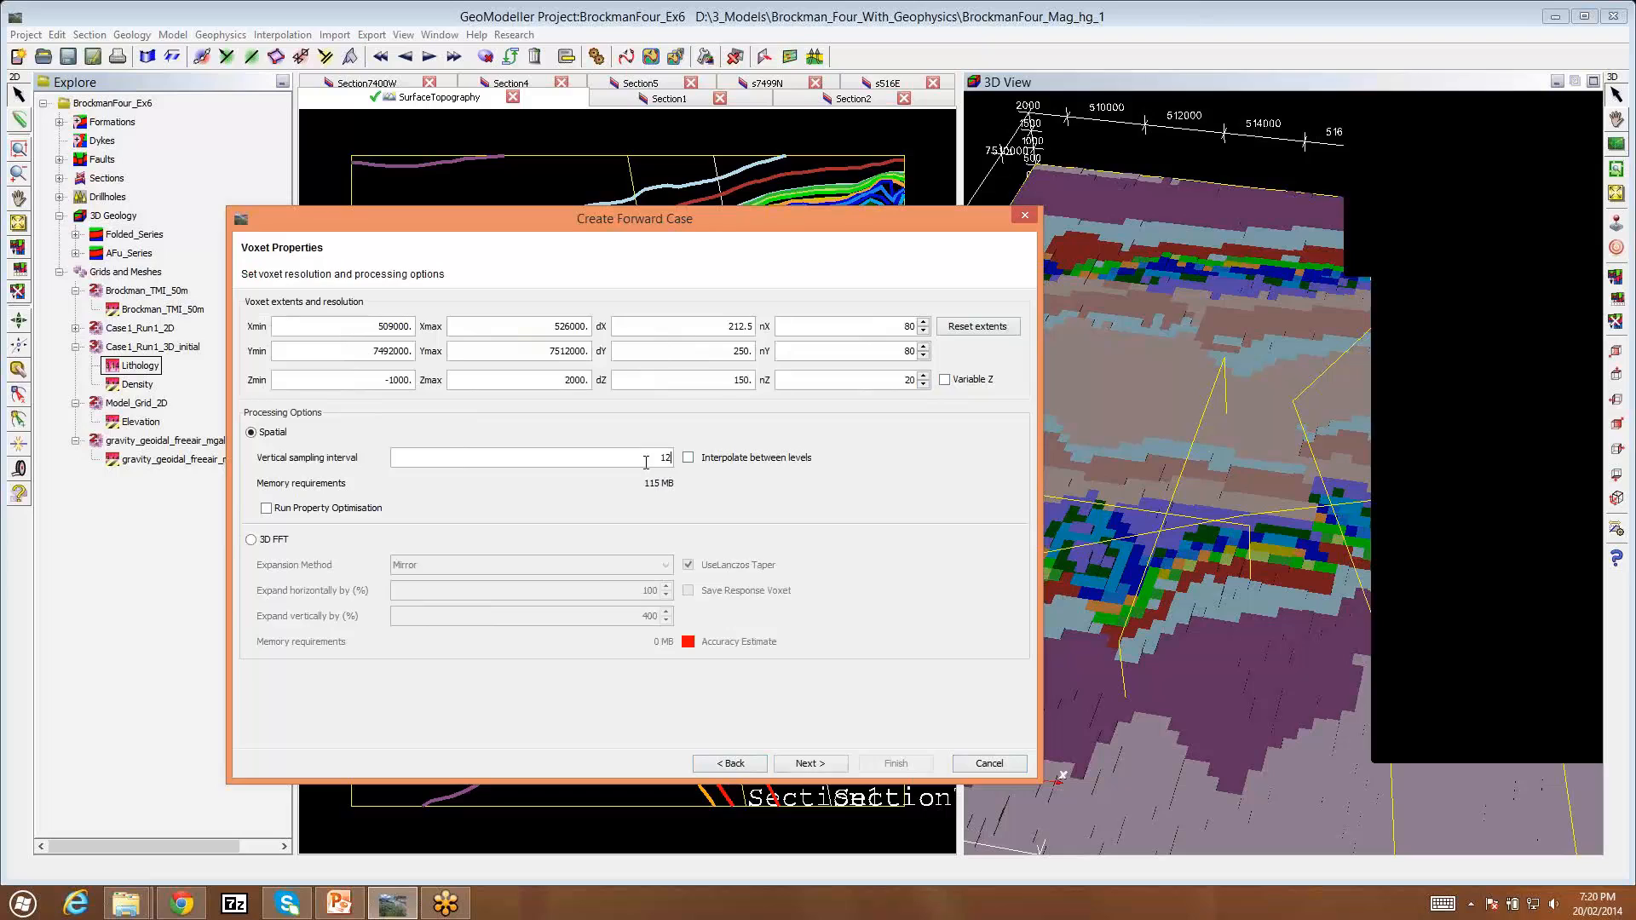
pyautogui.click(945, 380)
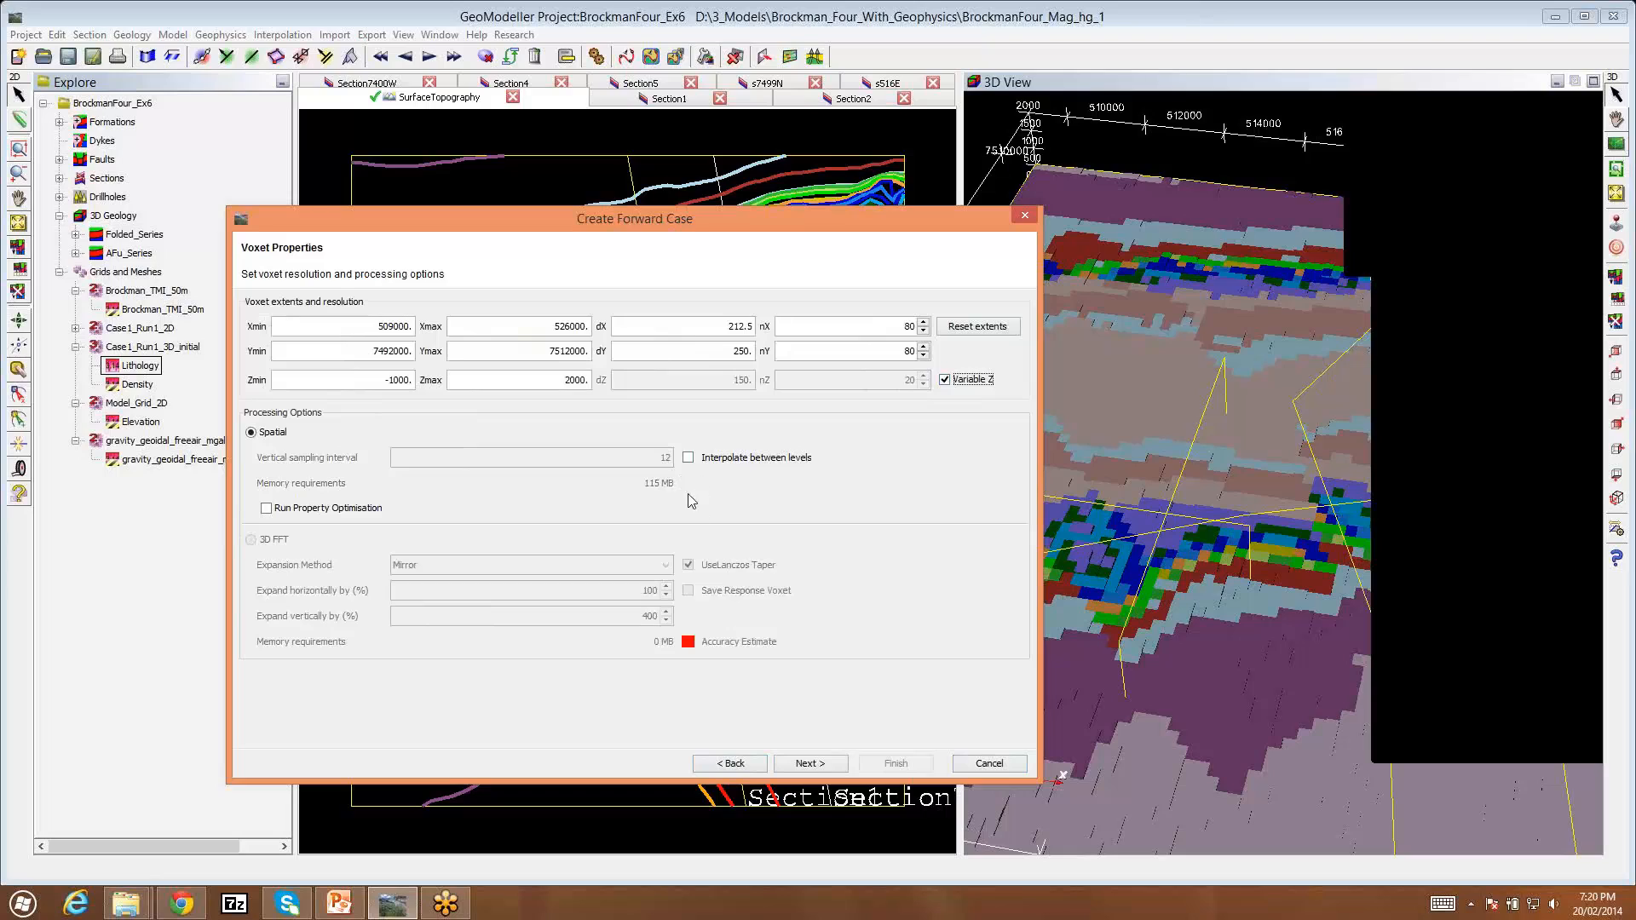
pyautogui.moveTo(307, 469)
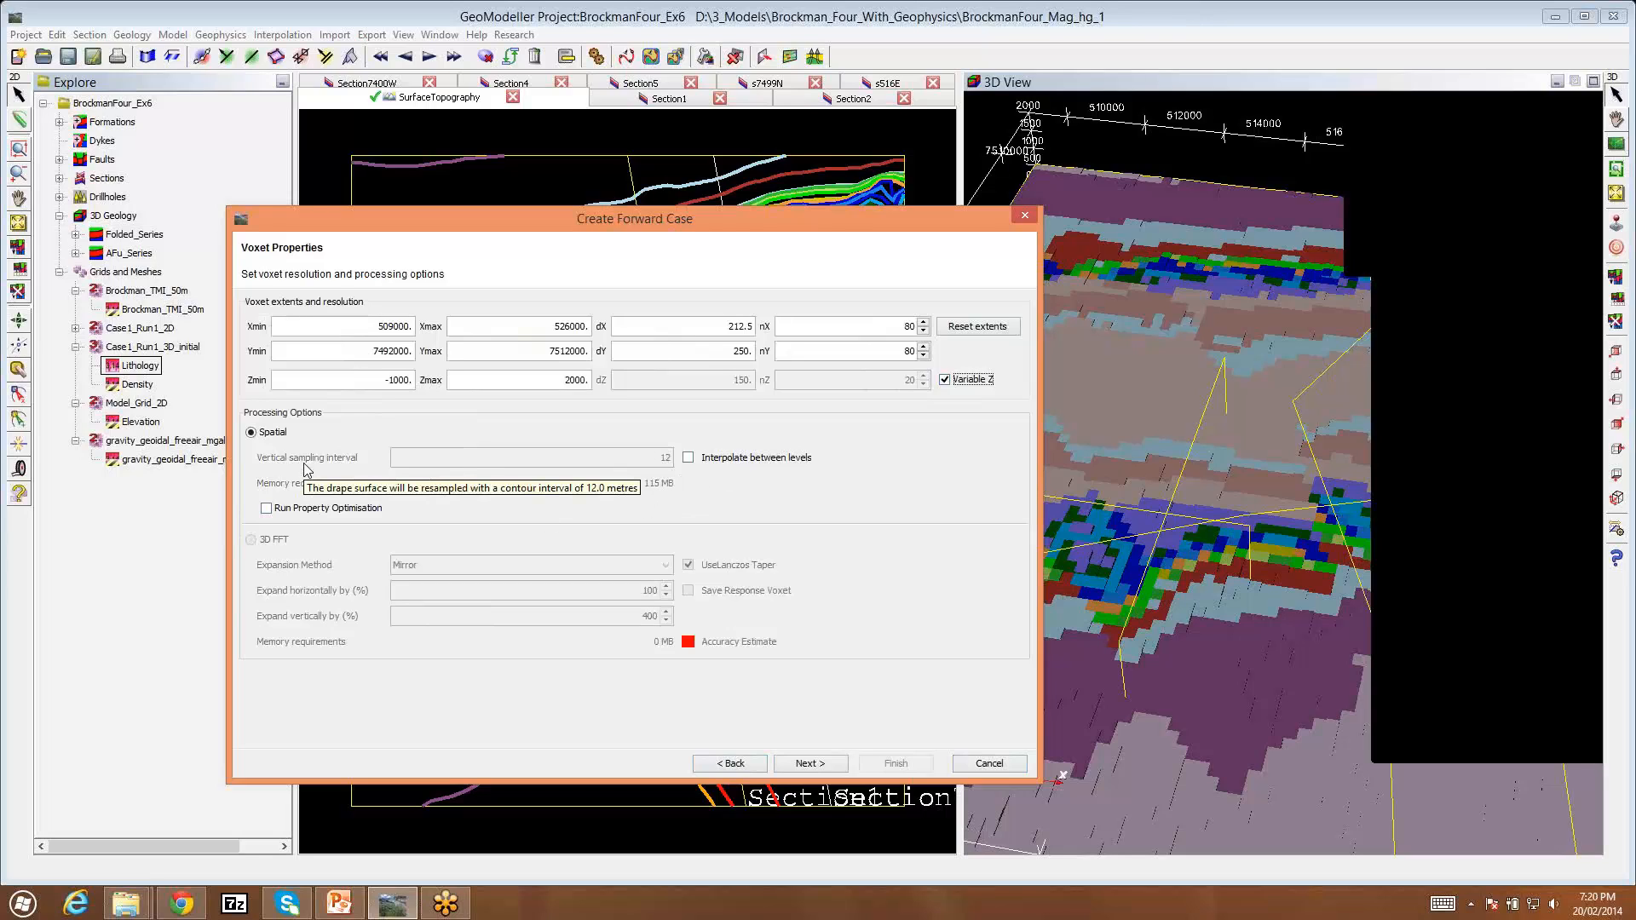
pyautogui.moveTo(961, 389)
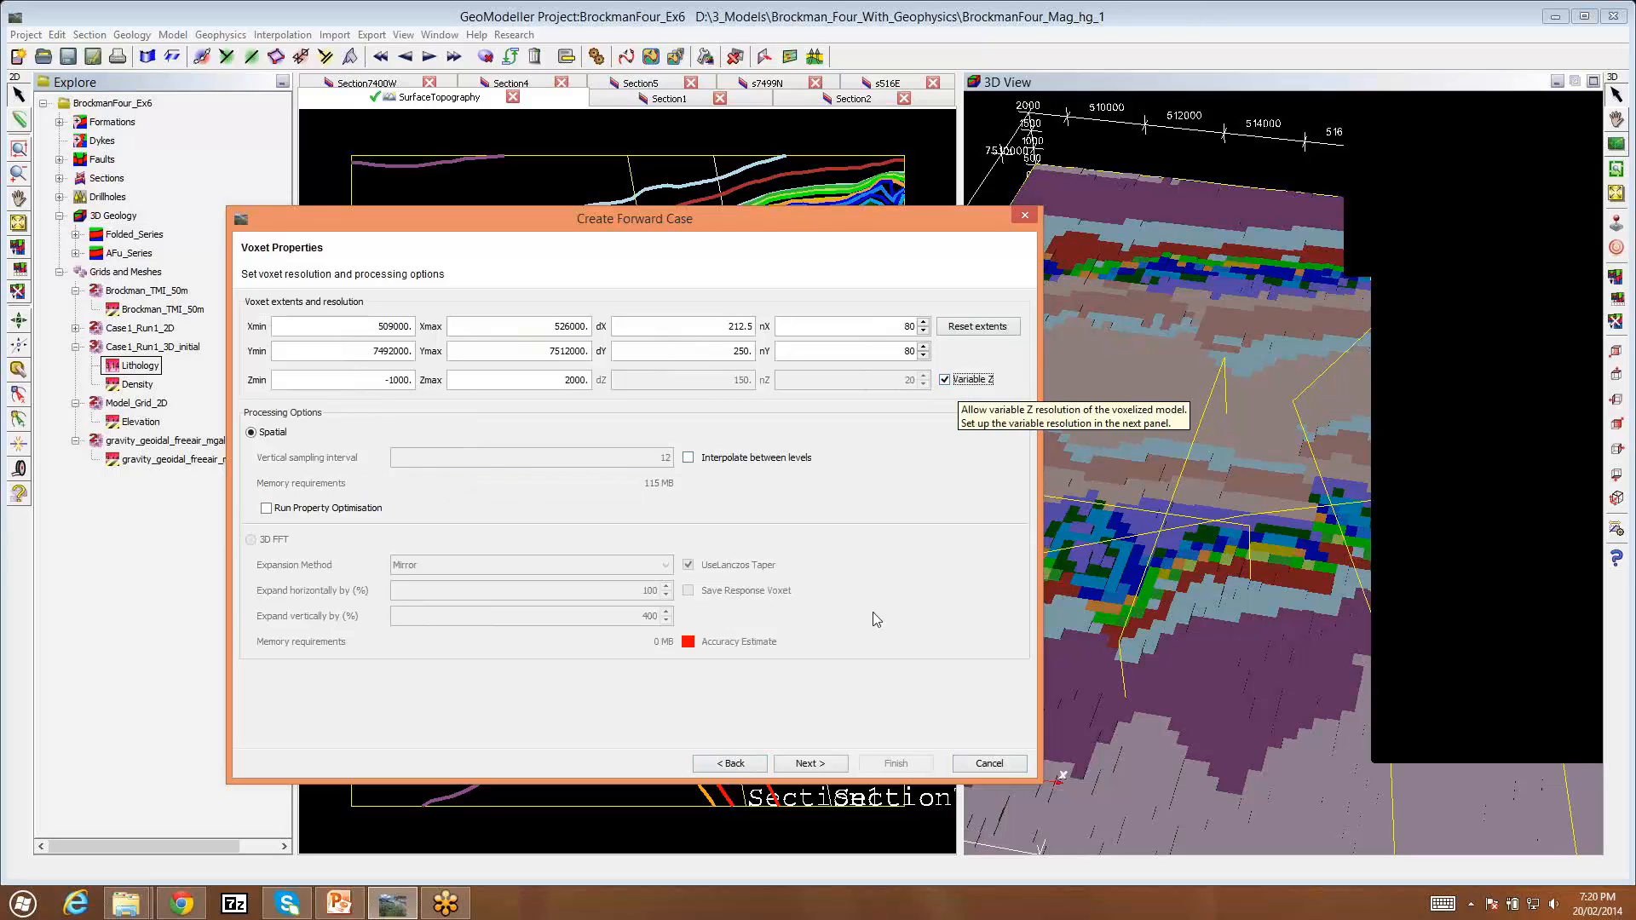
# Step: Proceed to the variable Z resolution setup and set the topography's Zmax to 700
pyautogui.click(809, 765)
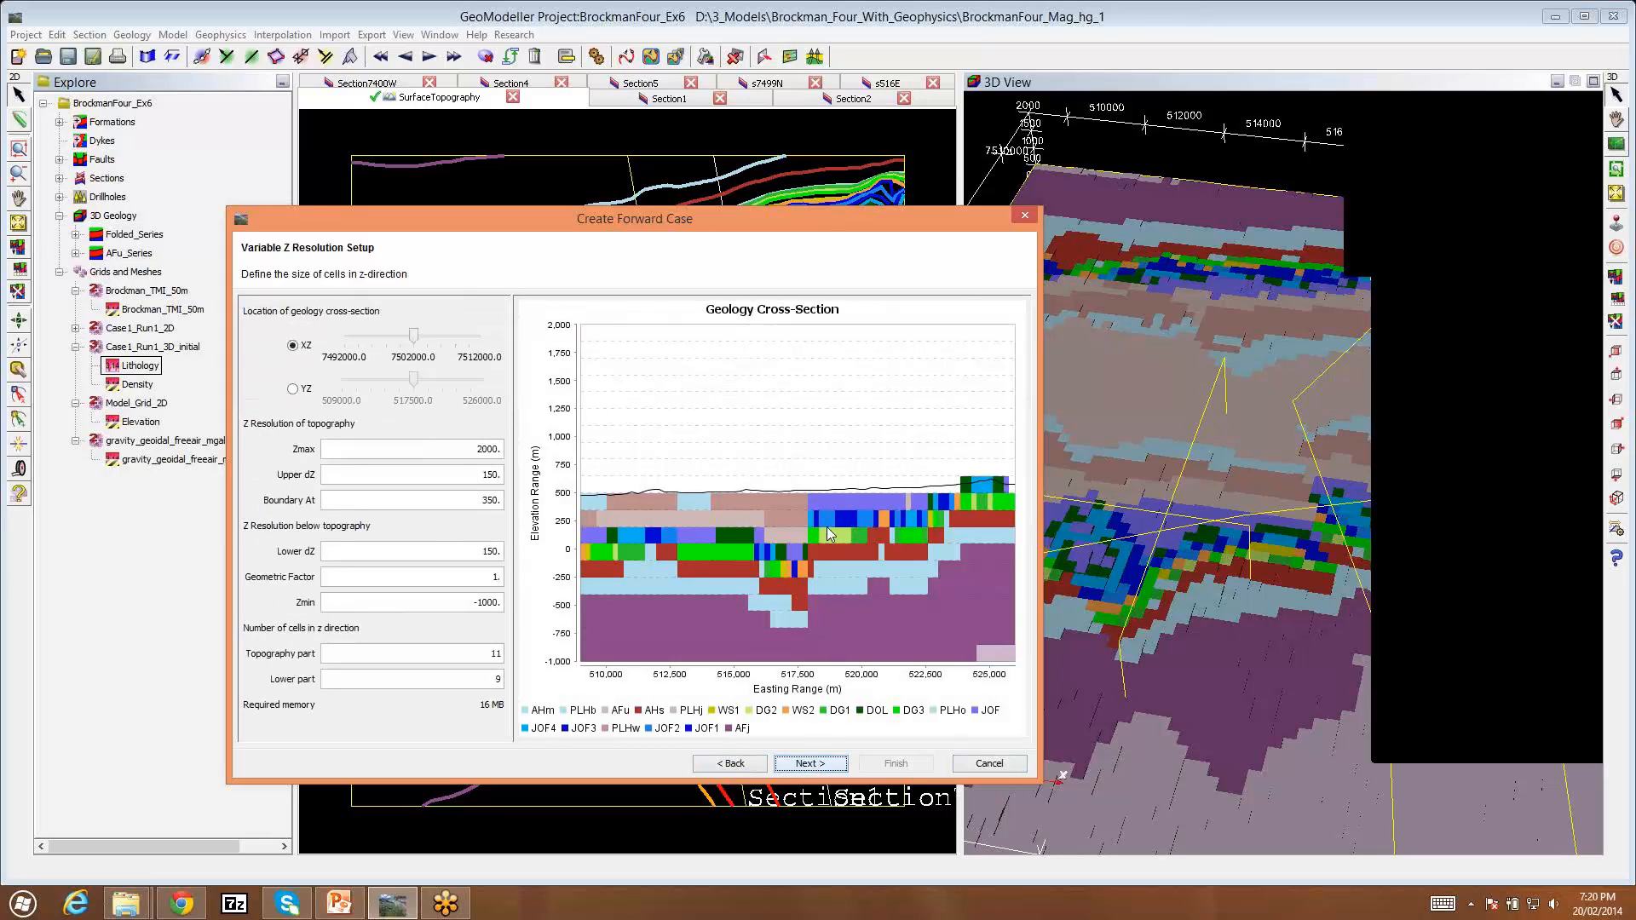
pyautogui.moveTo(829, 534)
pyautogui.moveTo(753, 418)
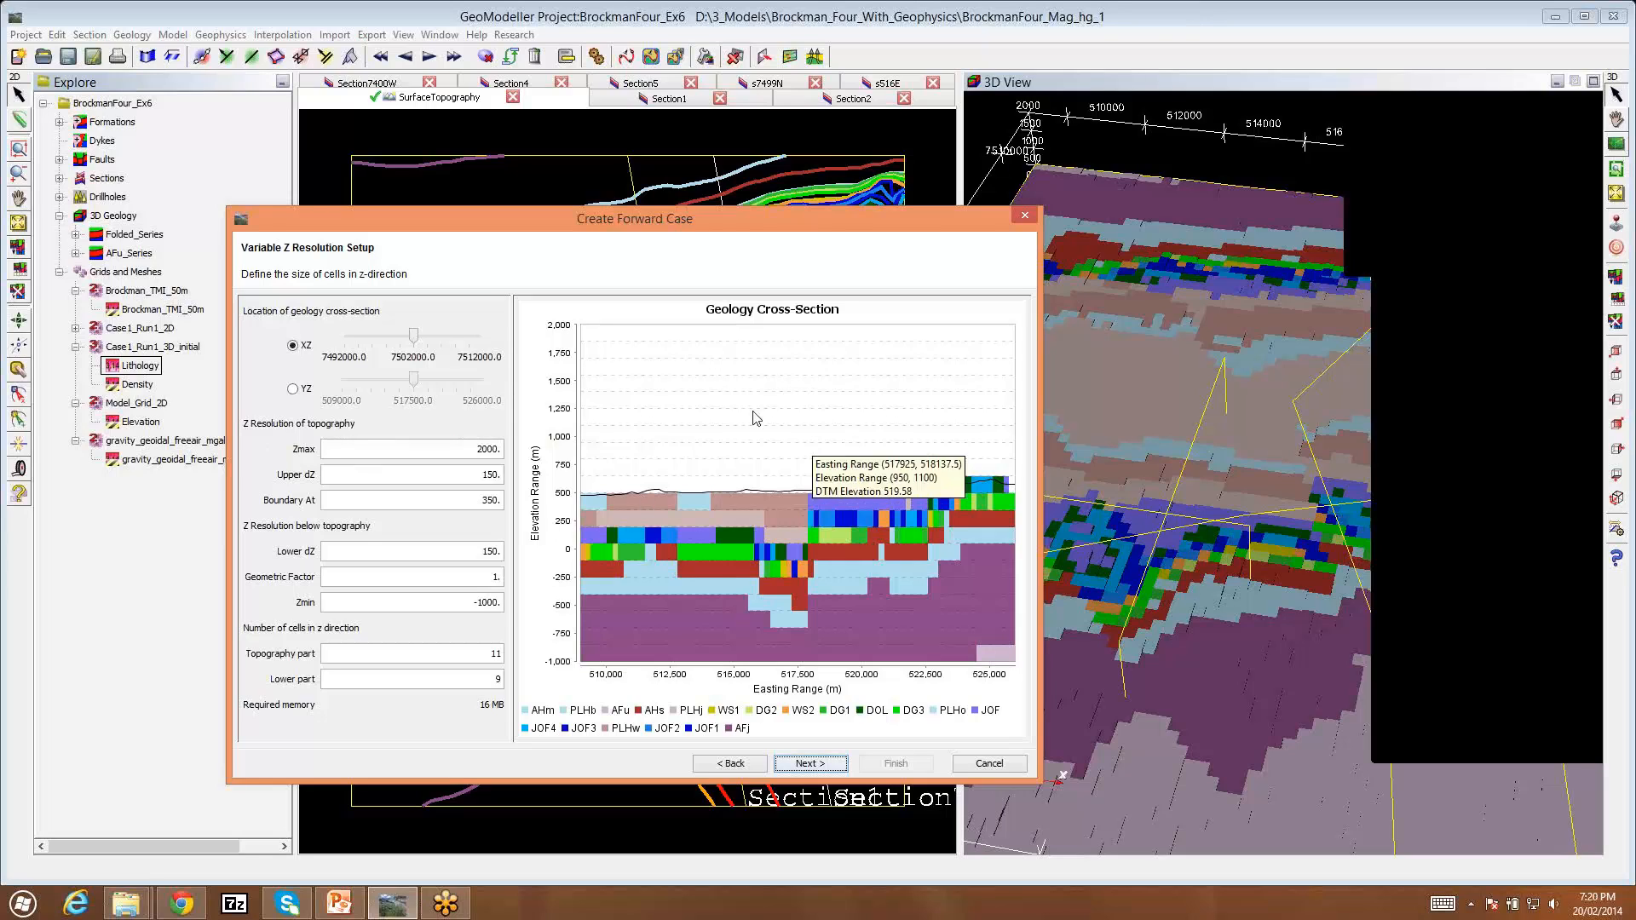
pyautogui.moveTo(726, 573)
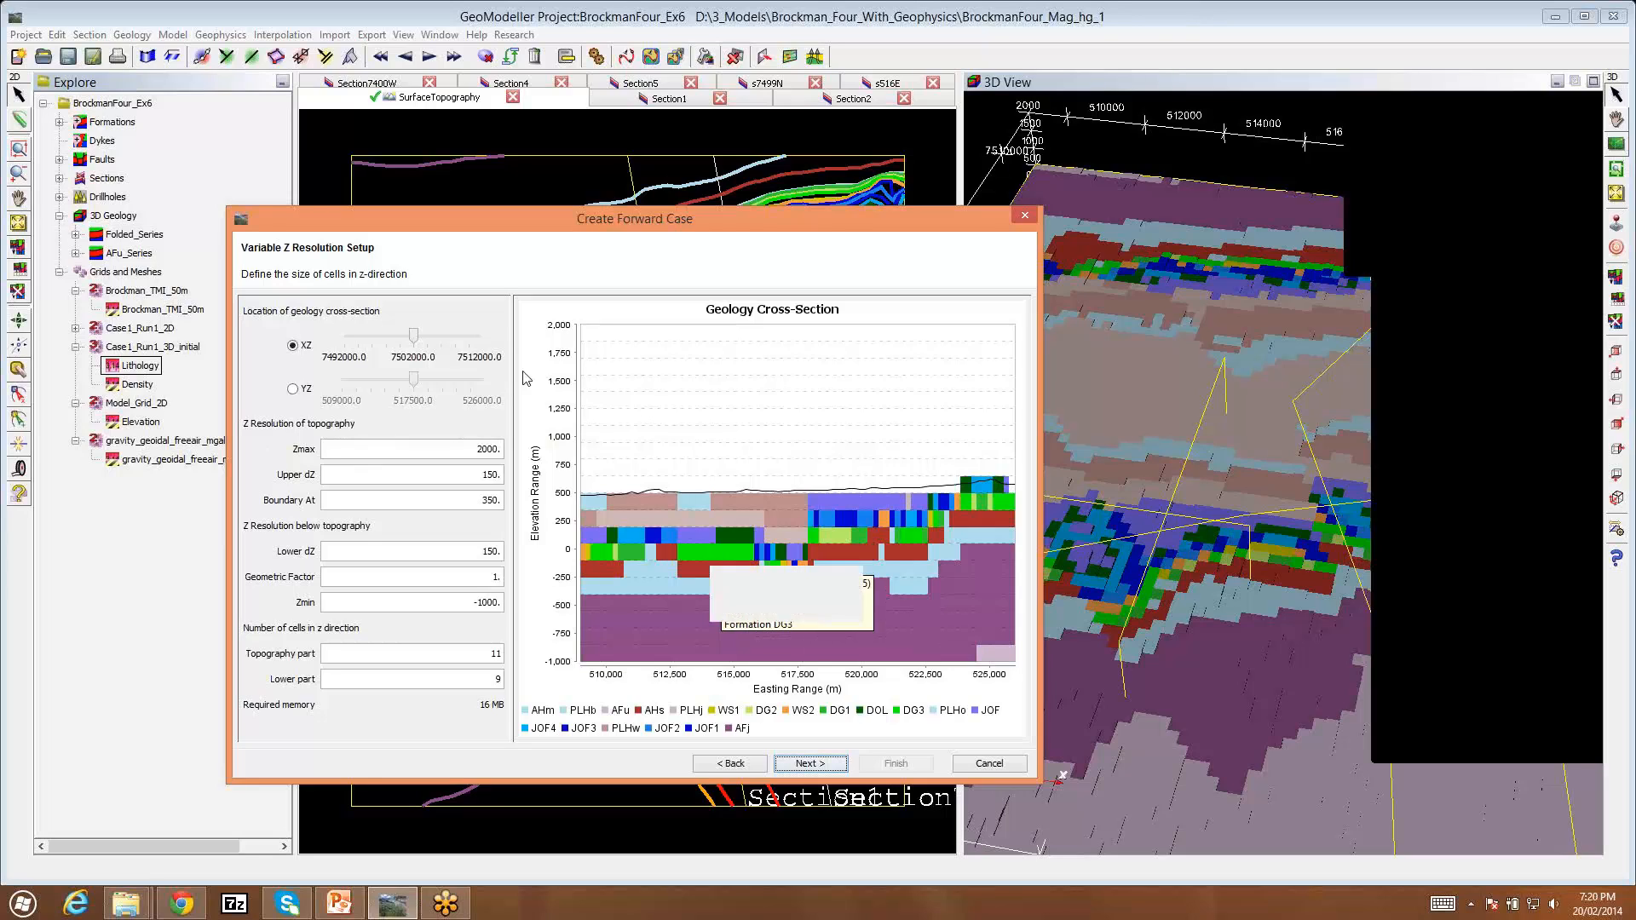
pyautogui.doubleClick(489, 448)
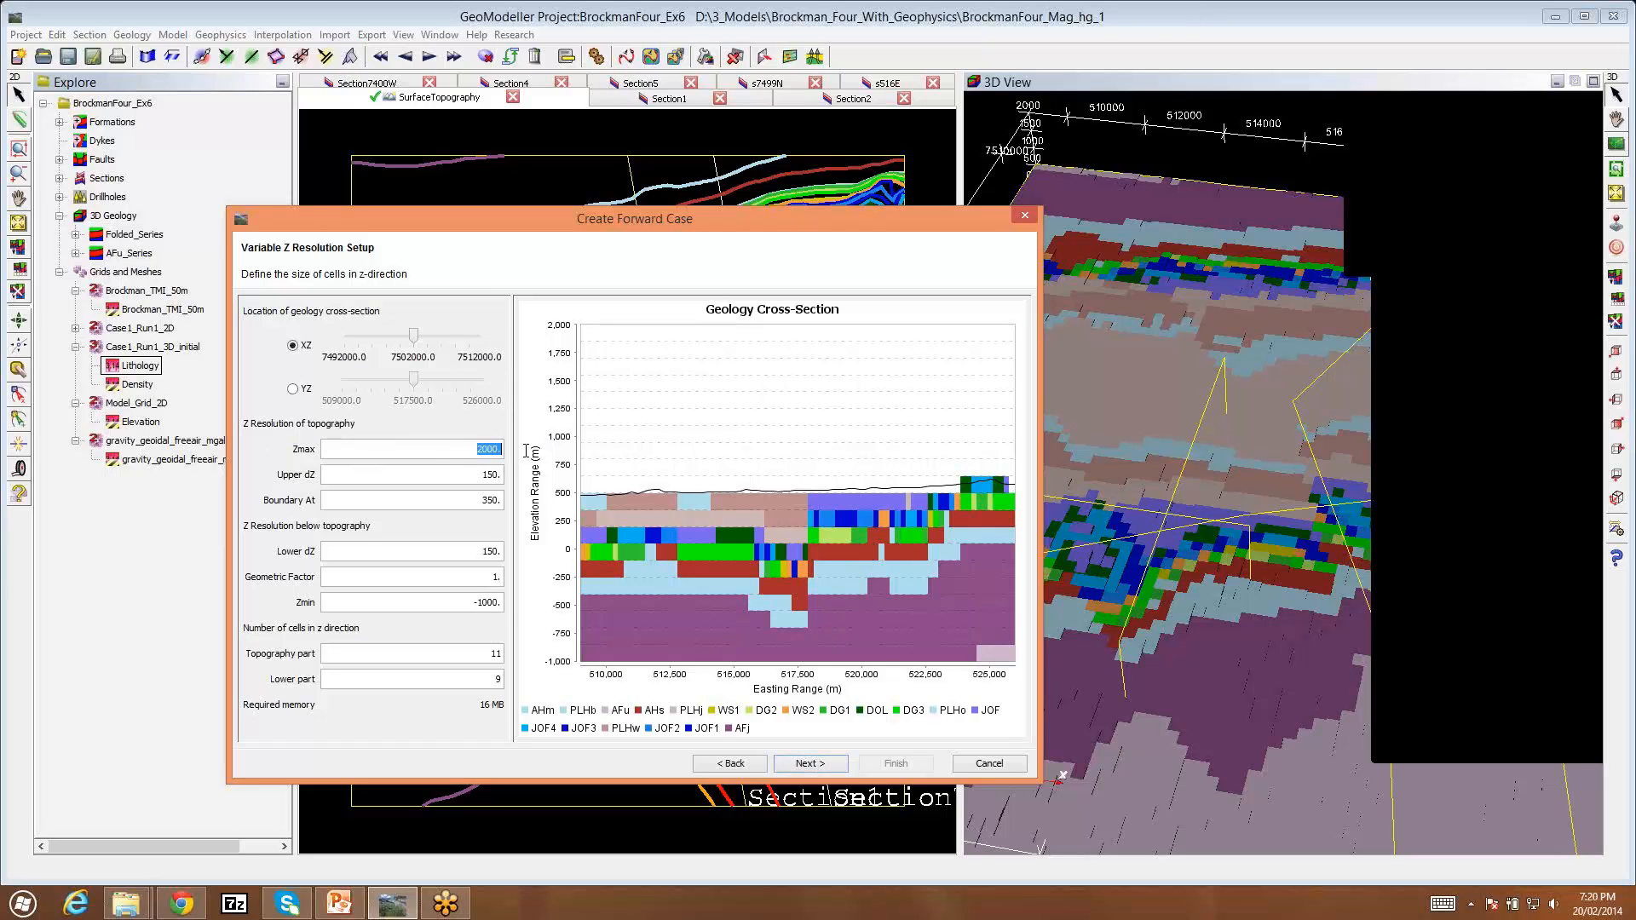
pyautogui.write('700')
pyautogui.press('Return')
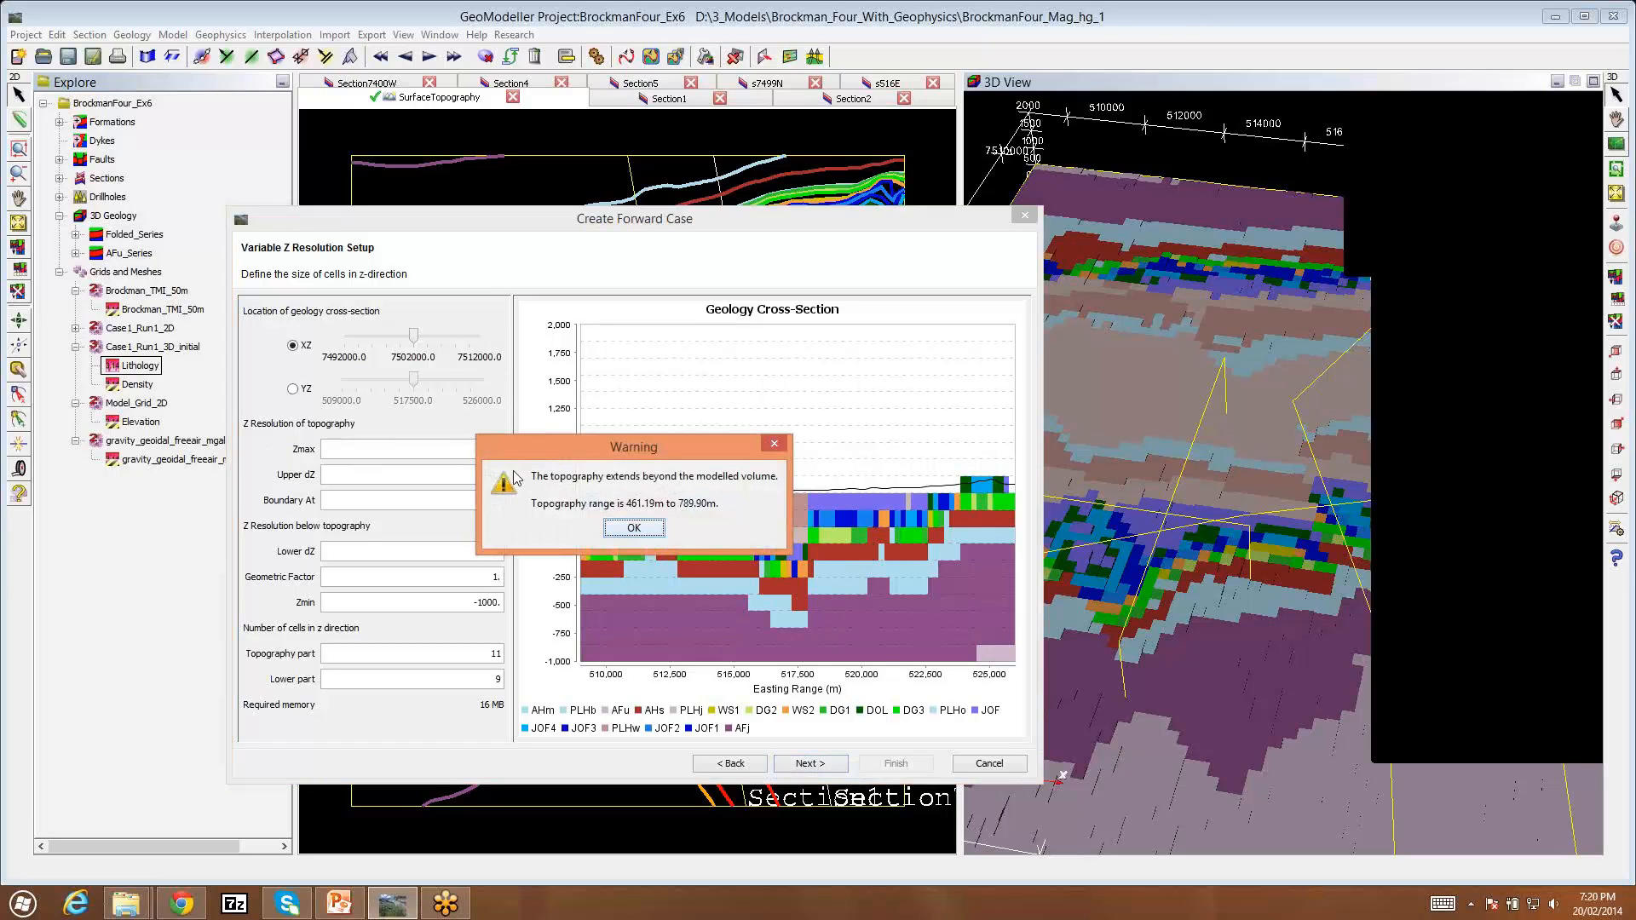
pyautogui.click(628, 528)
pyautogui.press('Tab')
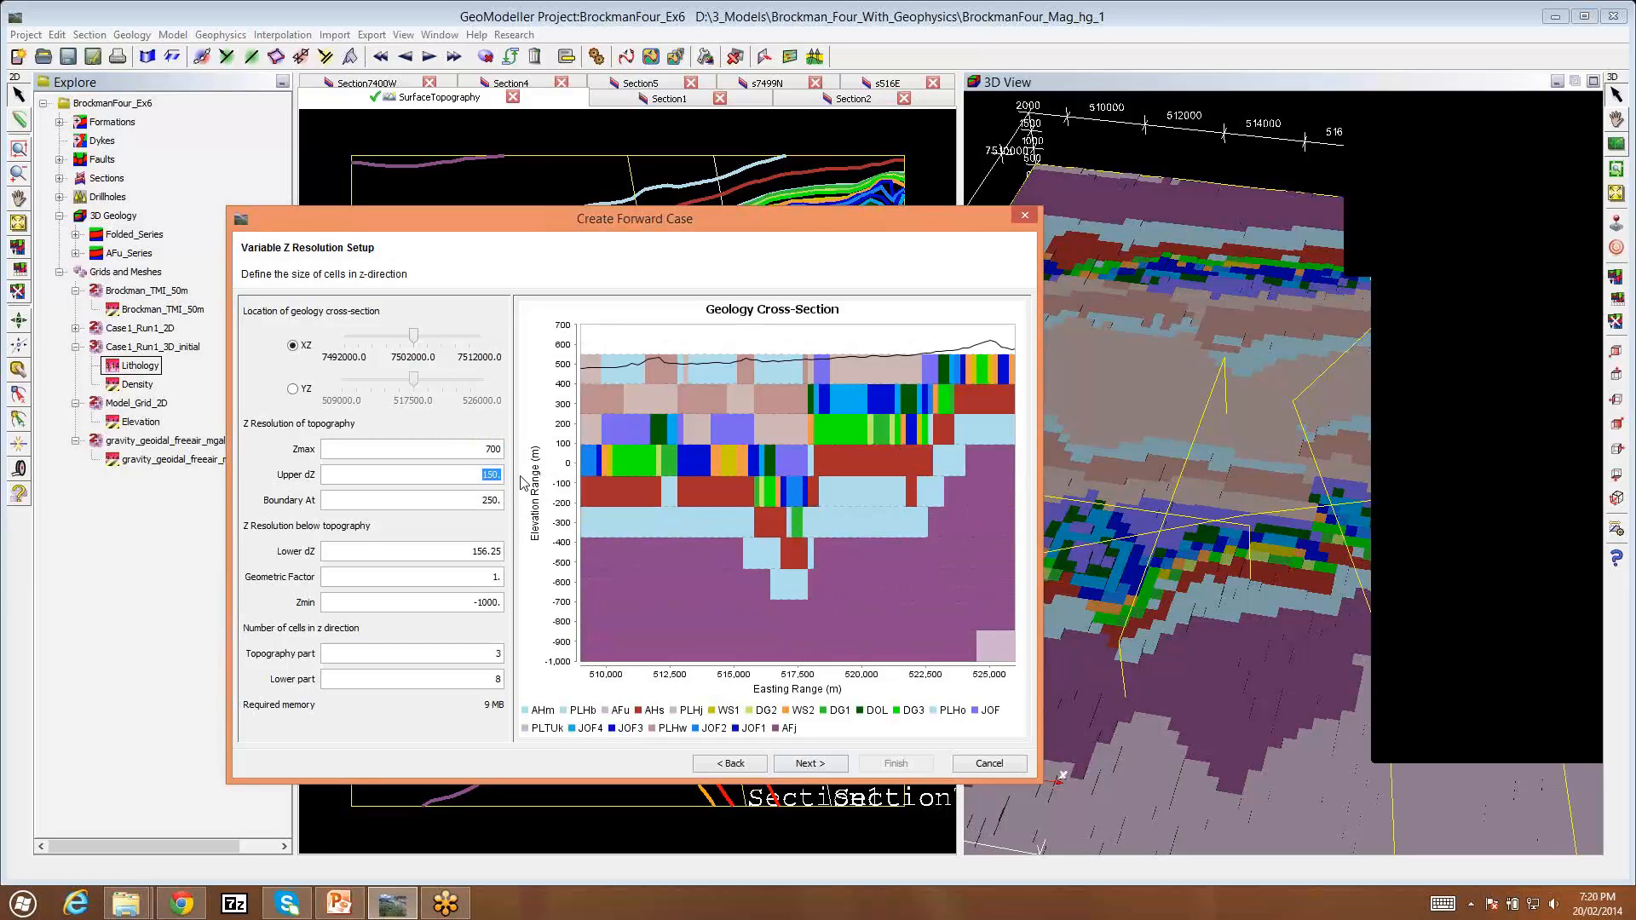
# Step: Set the upper dZ to 25 and the boundary to -250, and inspect the cells in the geology cross-section
pyautogui.write('25')
pyautogui.press('Tab')
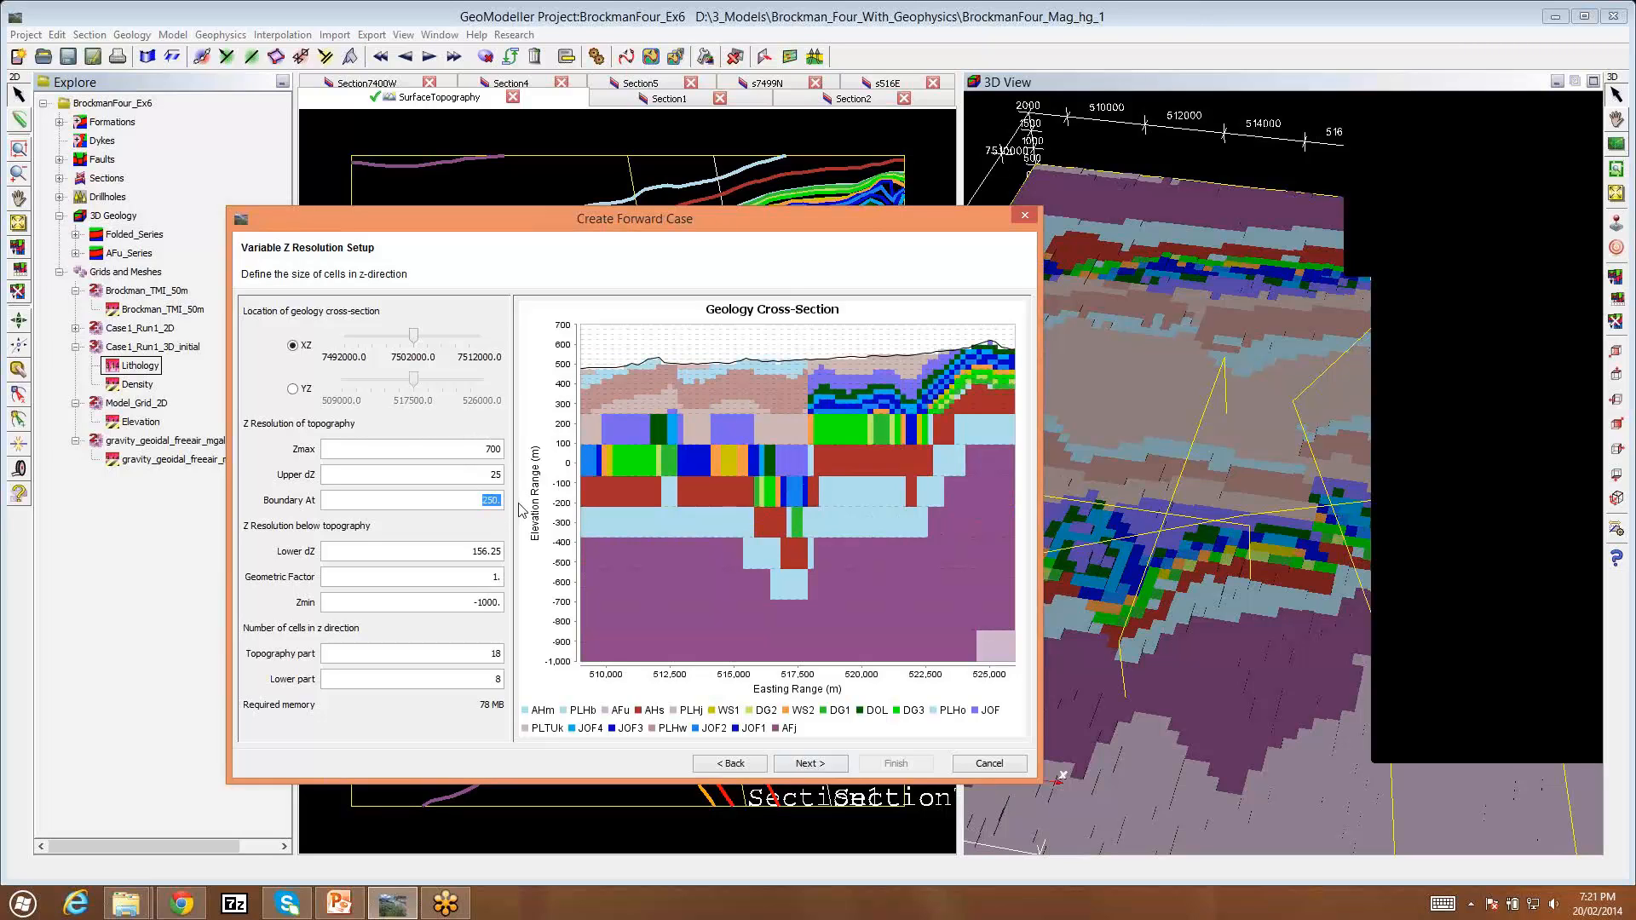
pyautogui.write('-250')
pyautogui.press('Return')
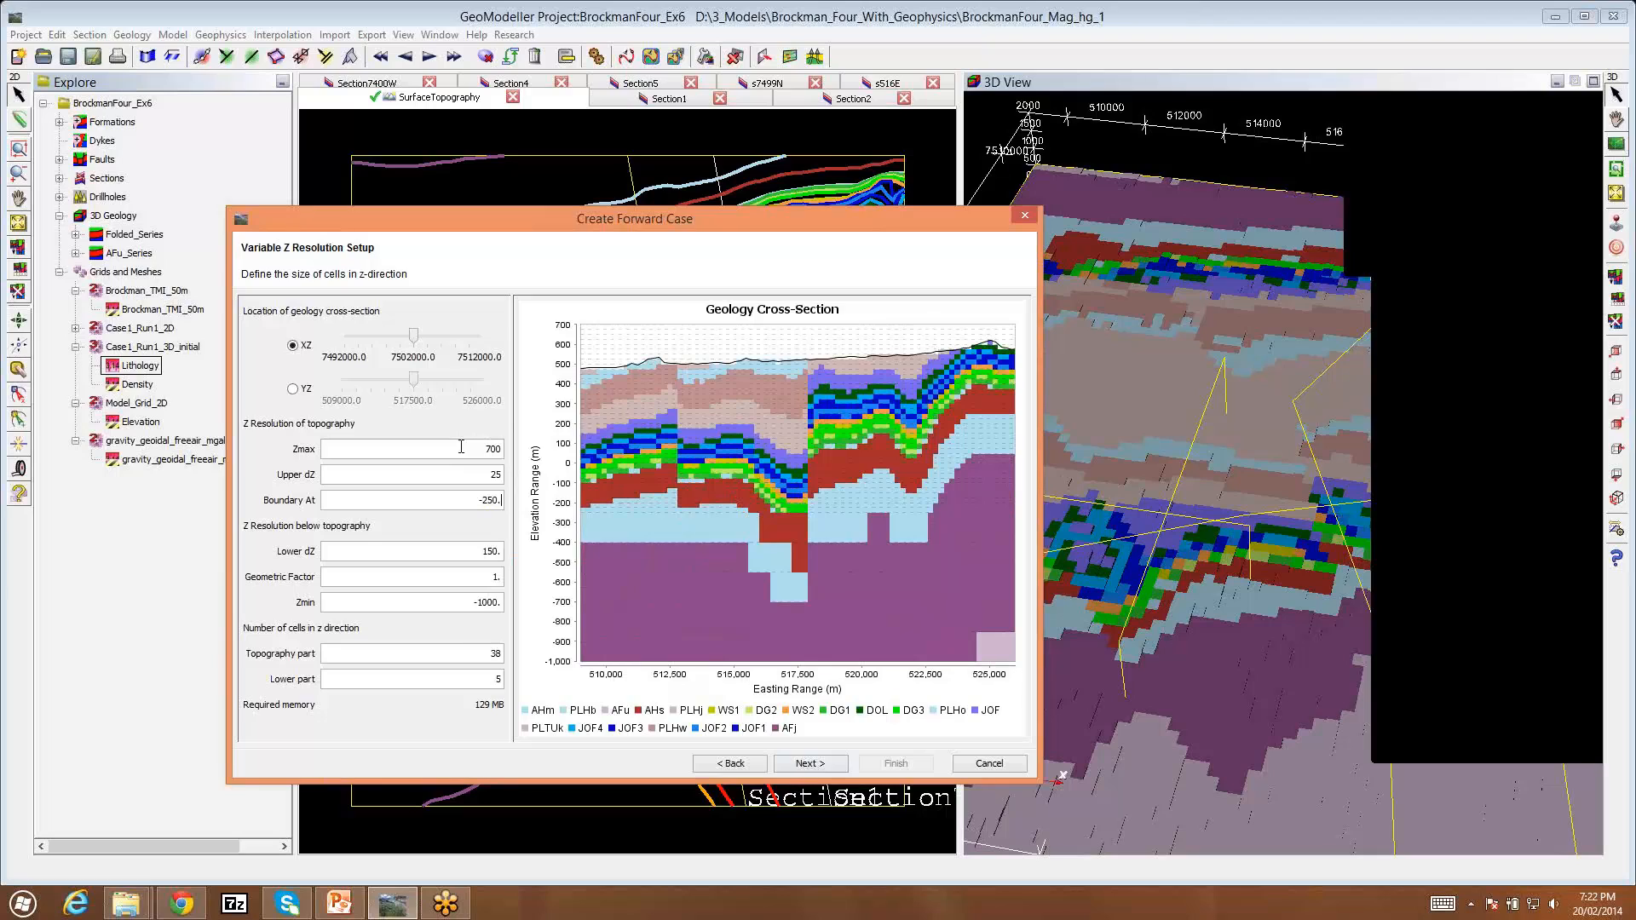
pyautogui.click(475, 500)
pyautogui.moveTo(478, 477); pyautogui.dragTo(508, 477)
pyautogui.click(473, 474)
pyautogui.moveTo(677, 517)
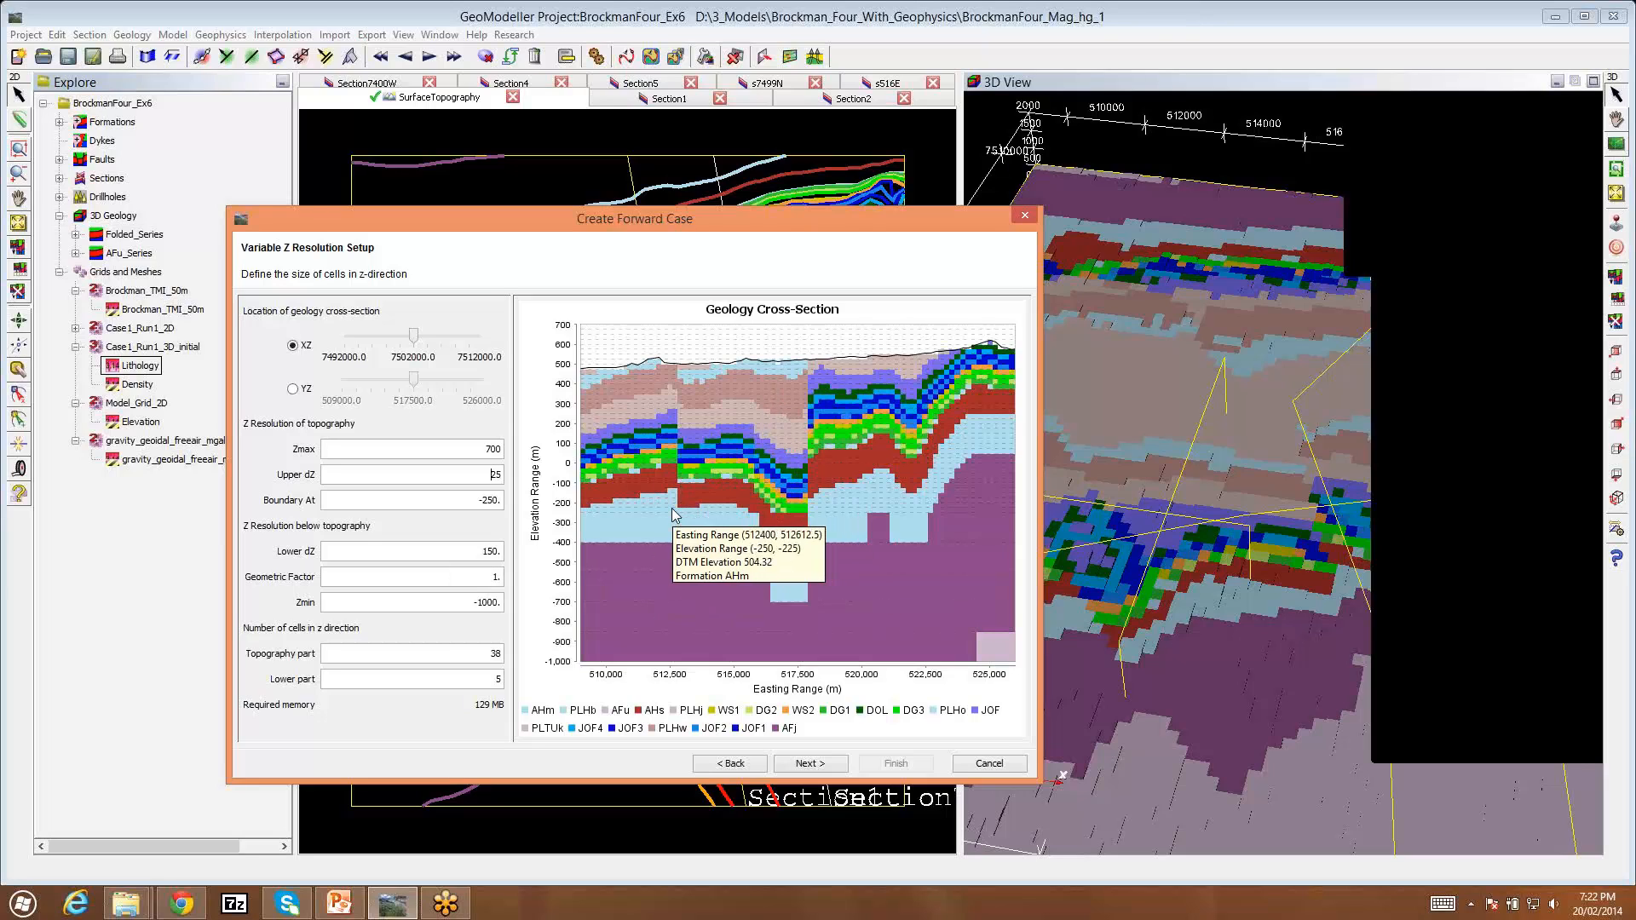
pyautogui.moveTo(693, 365)
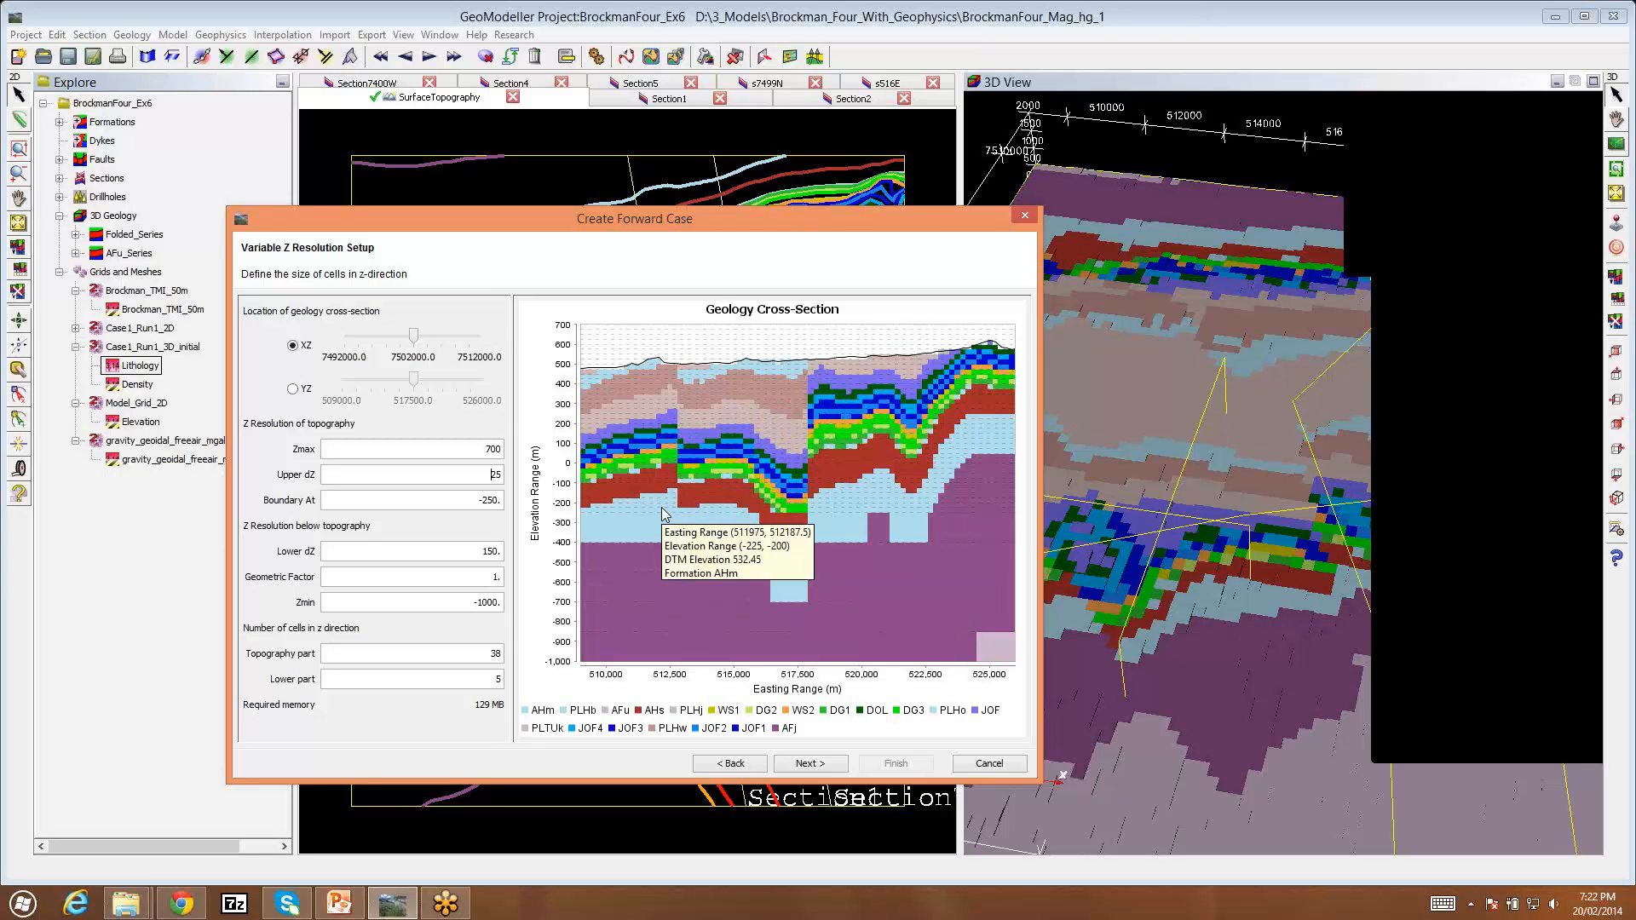
# Step: Set the geometric factor for the Z resolution below topography to 1.1
pyautogui.click(478, 580)
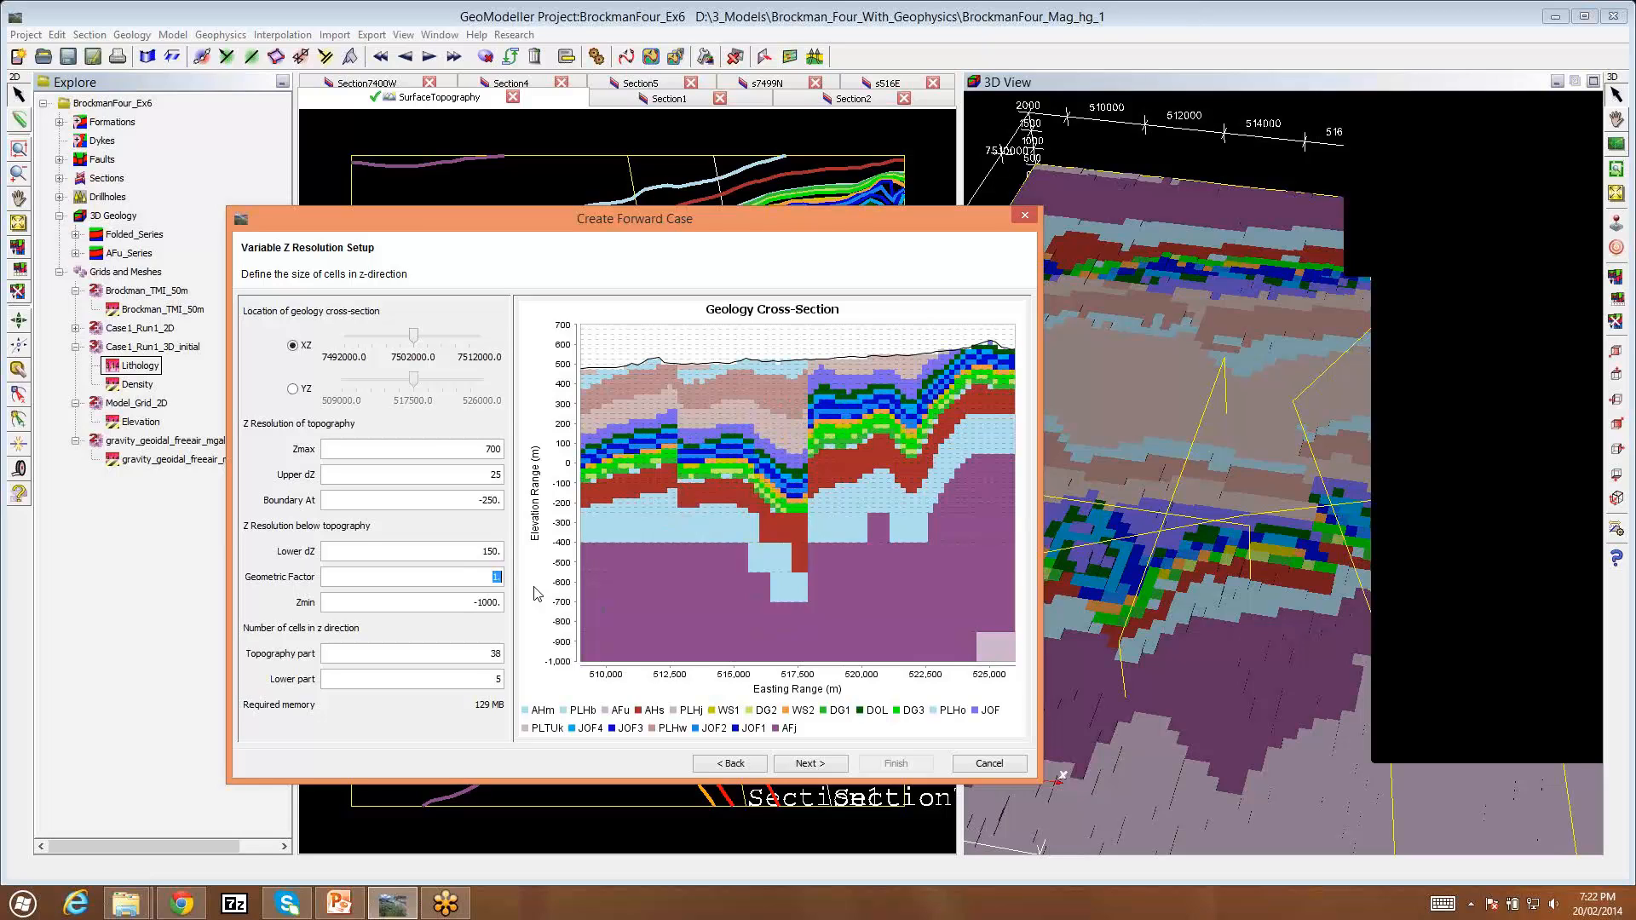
pyautogui.write('1')
pyautogui.moveTo(300, 588)
pyautogui.click(475, 658)
pyautogui.click(330, 653)
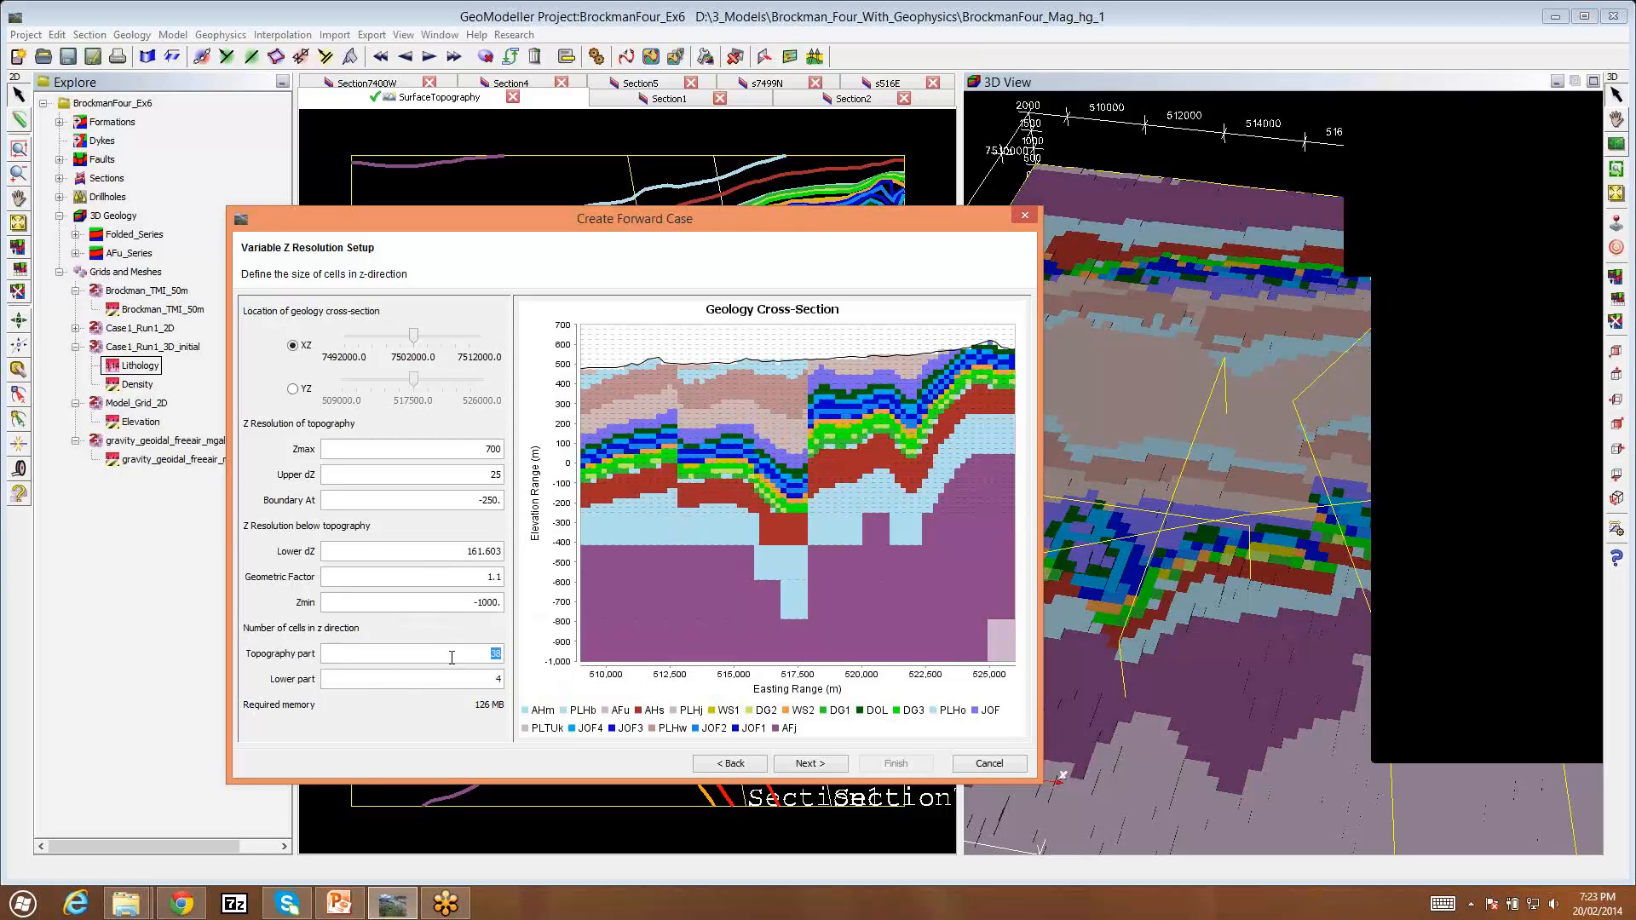
pyautogui.click(492, 653)
pyautogui.moveTo(633, 632)
# Step: Inspect the YZ geology cross-section at a shifted location, enlarging the cells around the topographic ridge and zooming back out on both axes
pyautogui.click(293, 388)
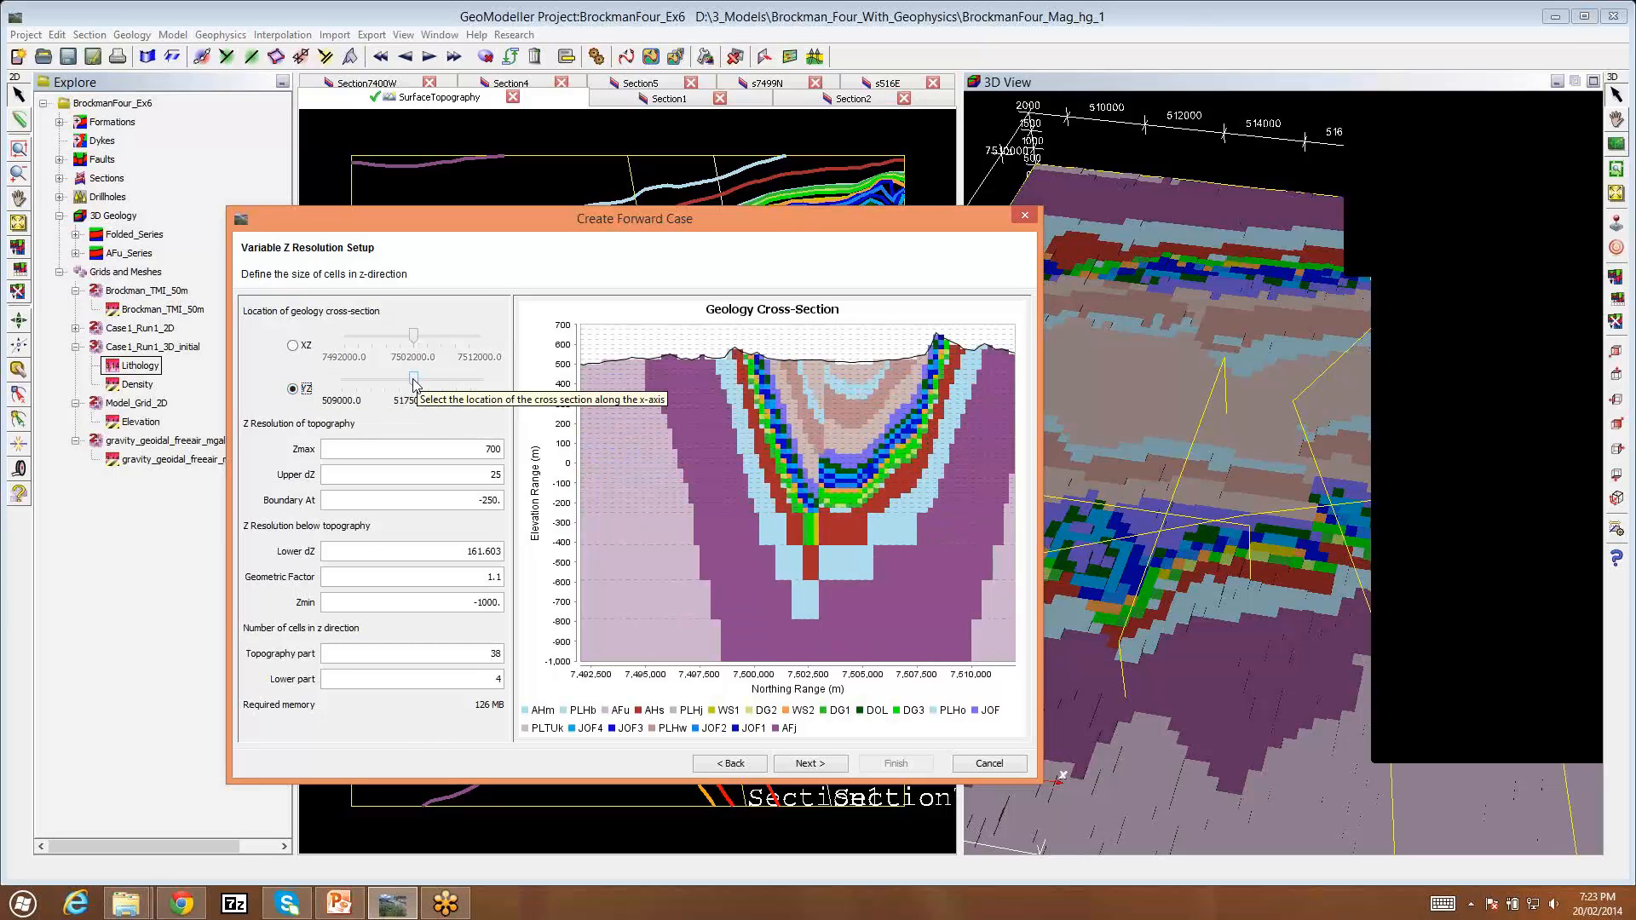
pyautogui.moveTo(415, 385); pyautogui.dragTo(420, 385)
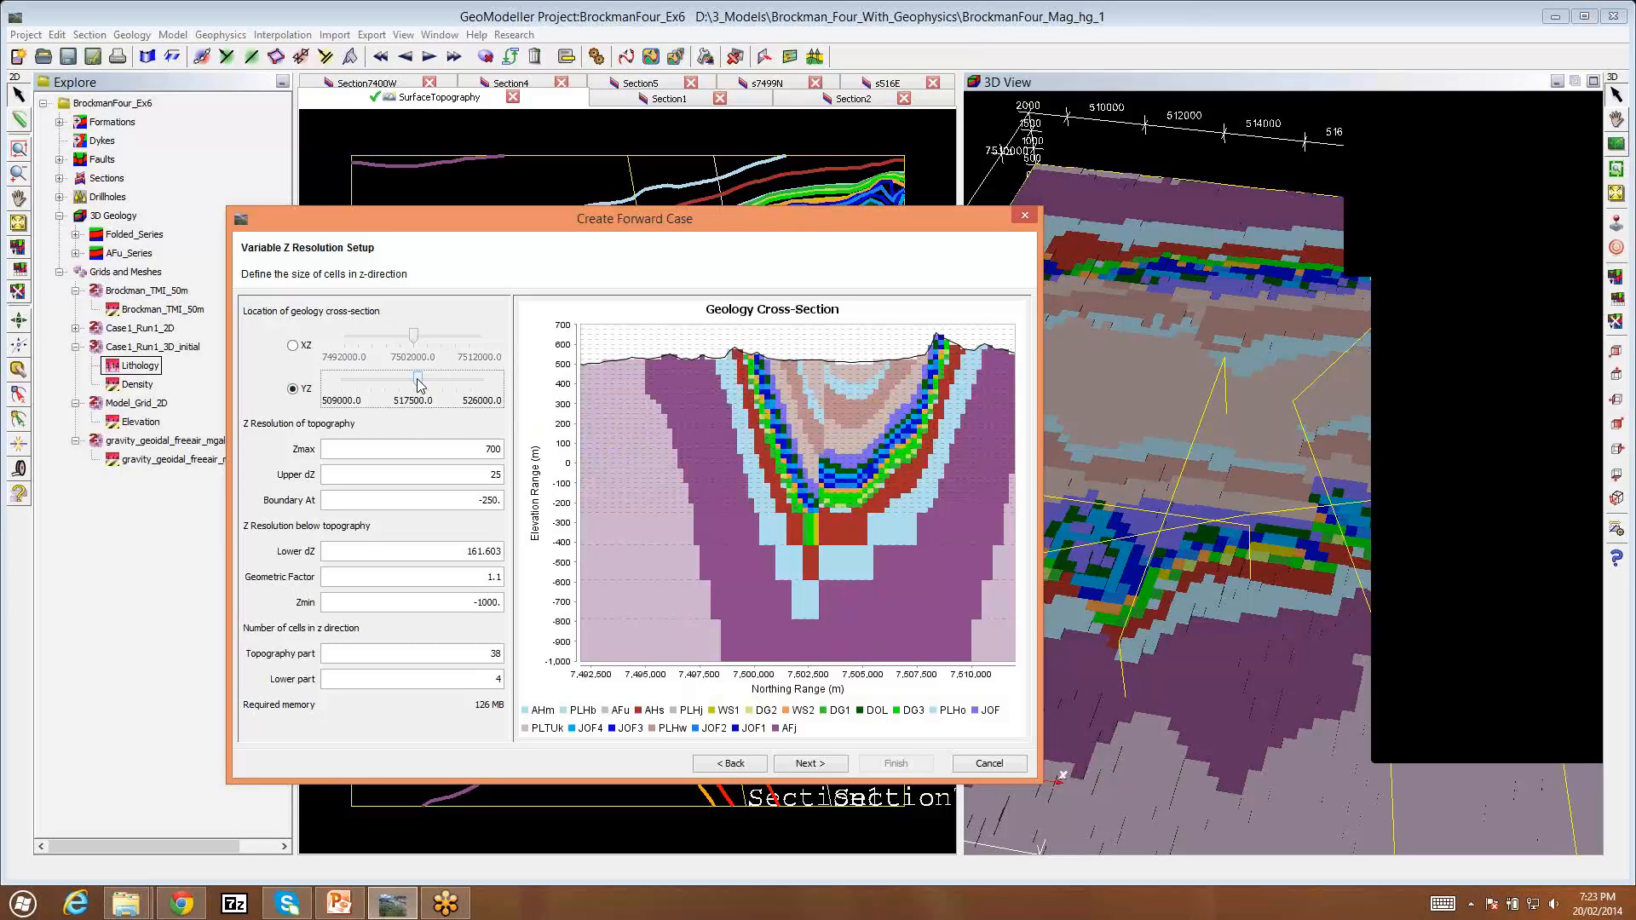
pyautogui.moveTo(420, 385)
pyautogui.mouseDown()
pyautogui.moveTo(469, 386)
pyautogui.moveTo(409, 381)
pyautogui.mouseUp()
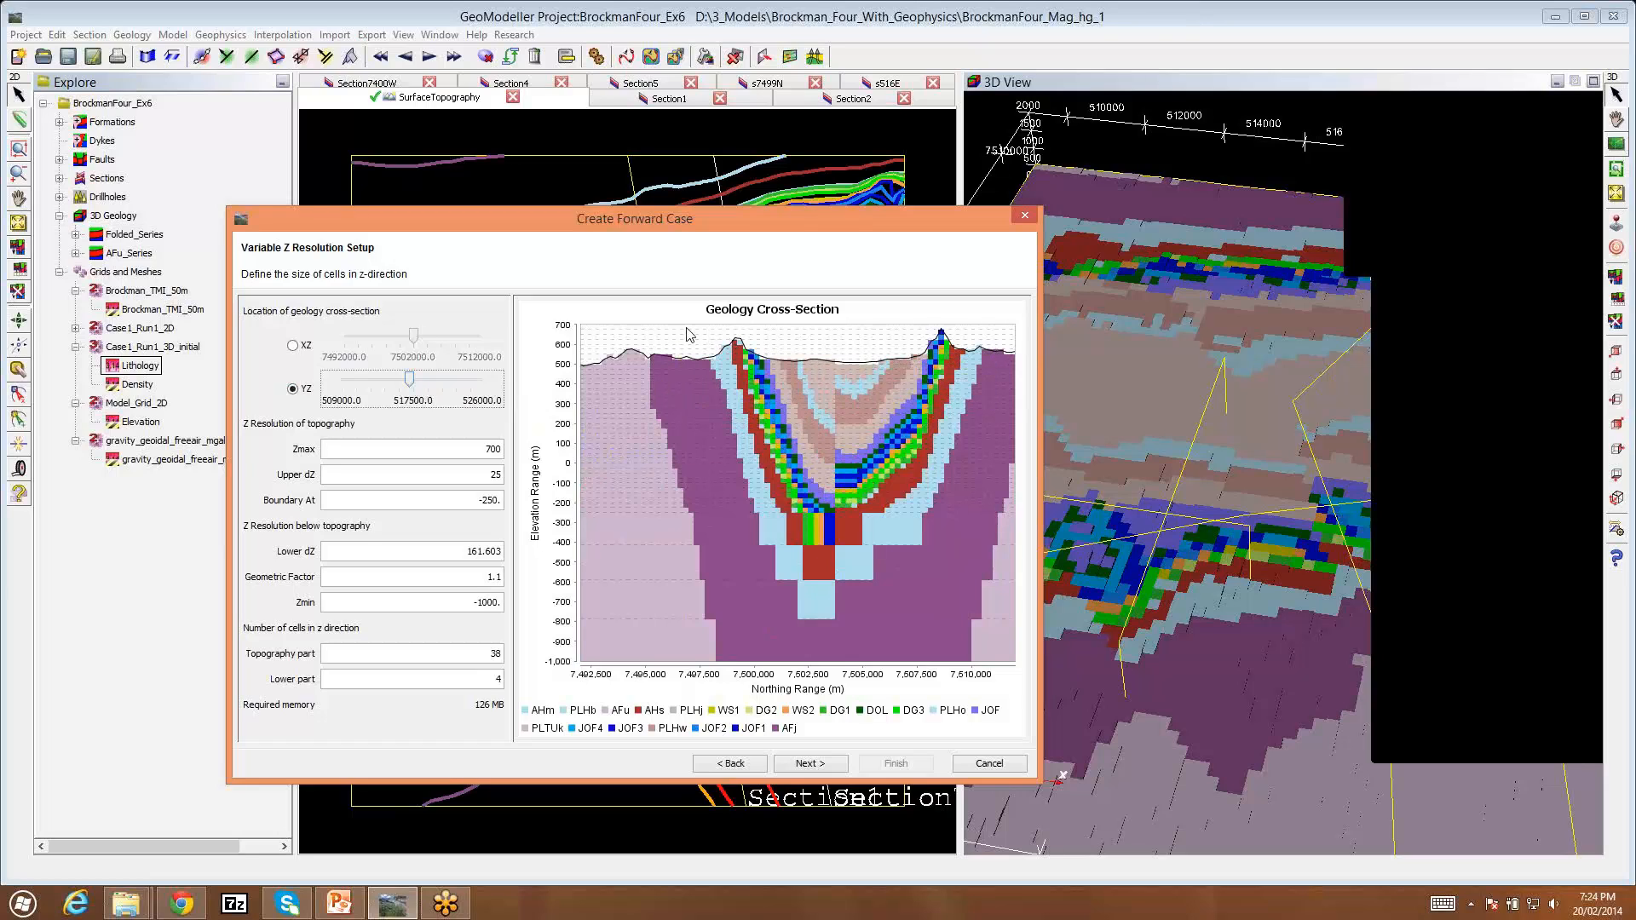
pyautogui.moveTo(687, 329); pyautogui.dragTo(854, 424)
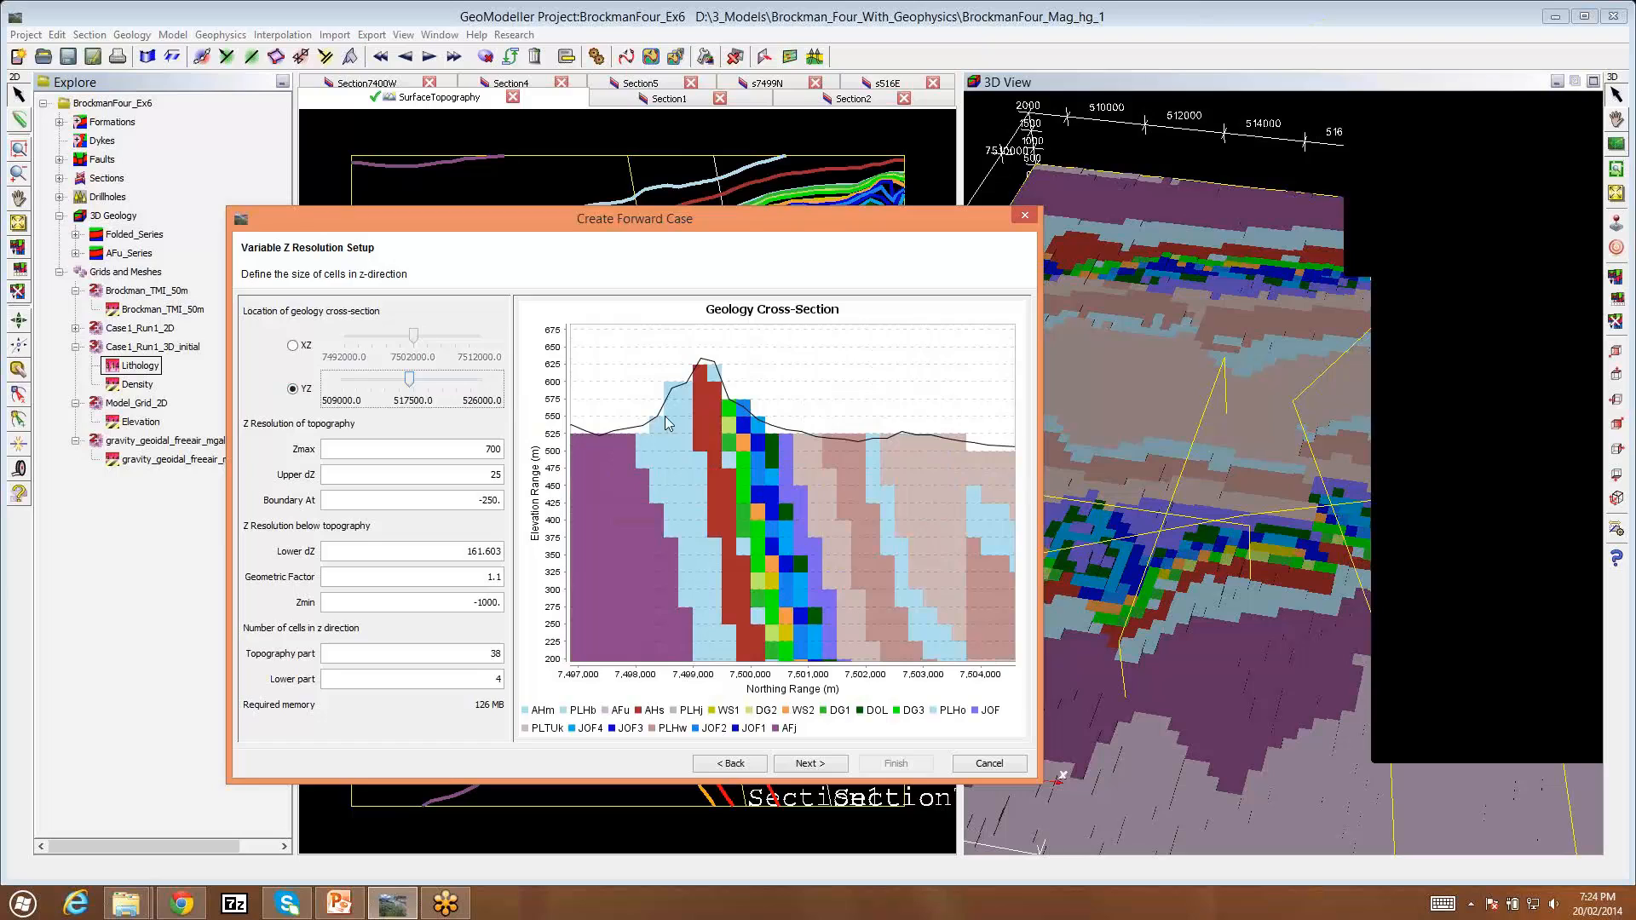
pyautogui.moveTo(617, 461)
pyautogui.rightClick(607, 380)
pyautogui.moveTo(676, 516)
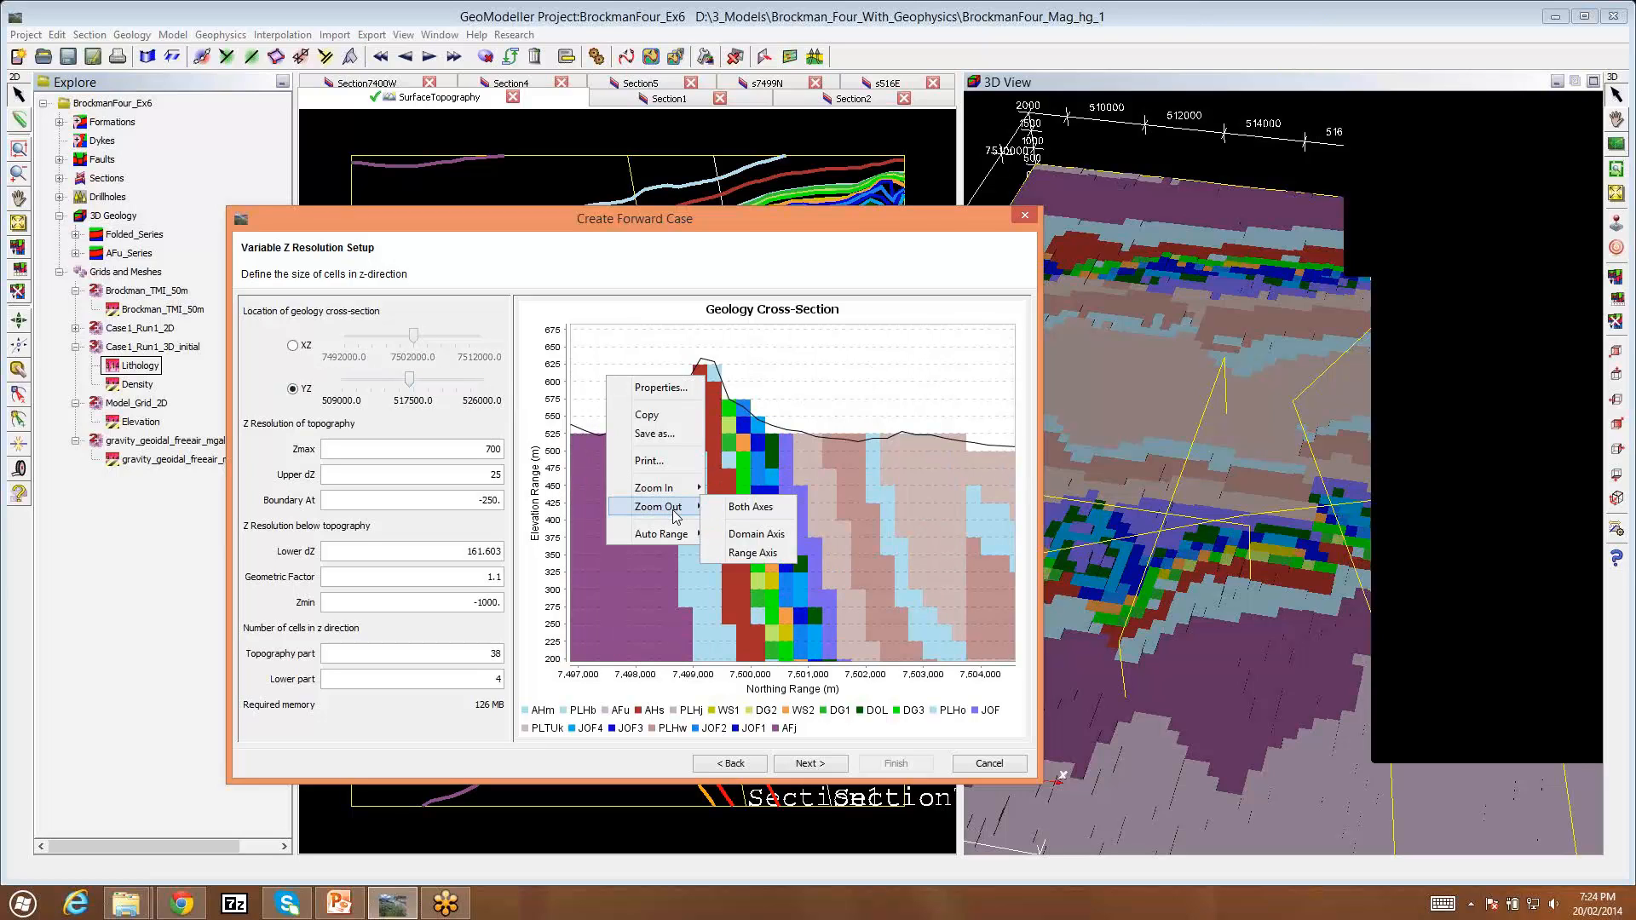
pyautogui.click(753, 508)
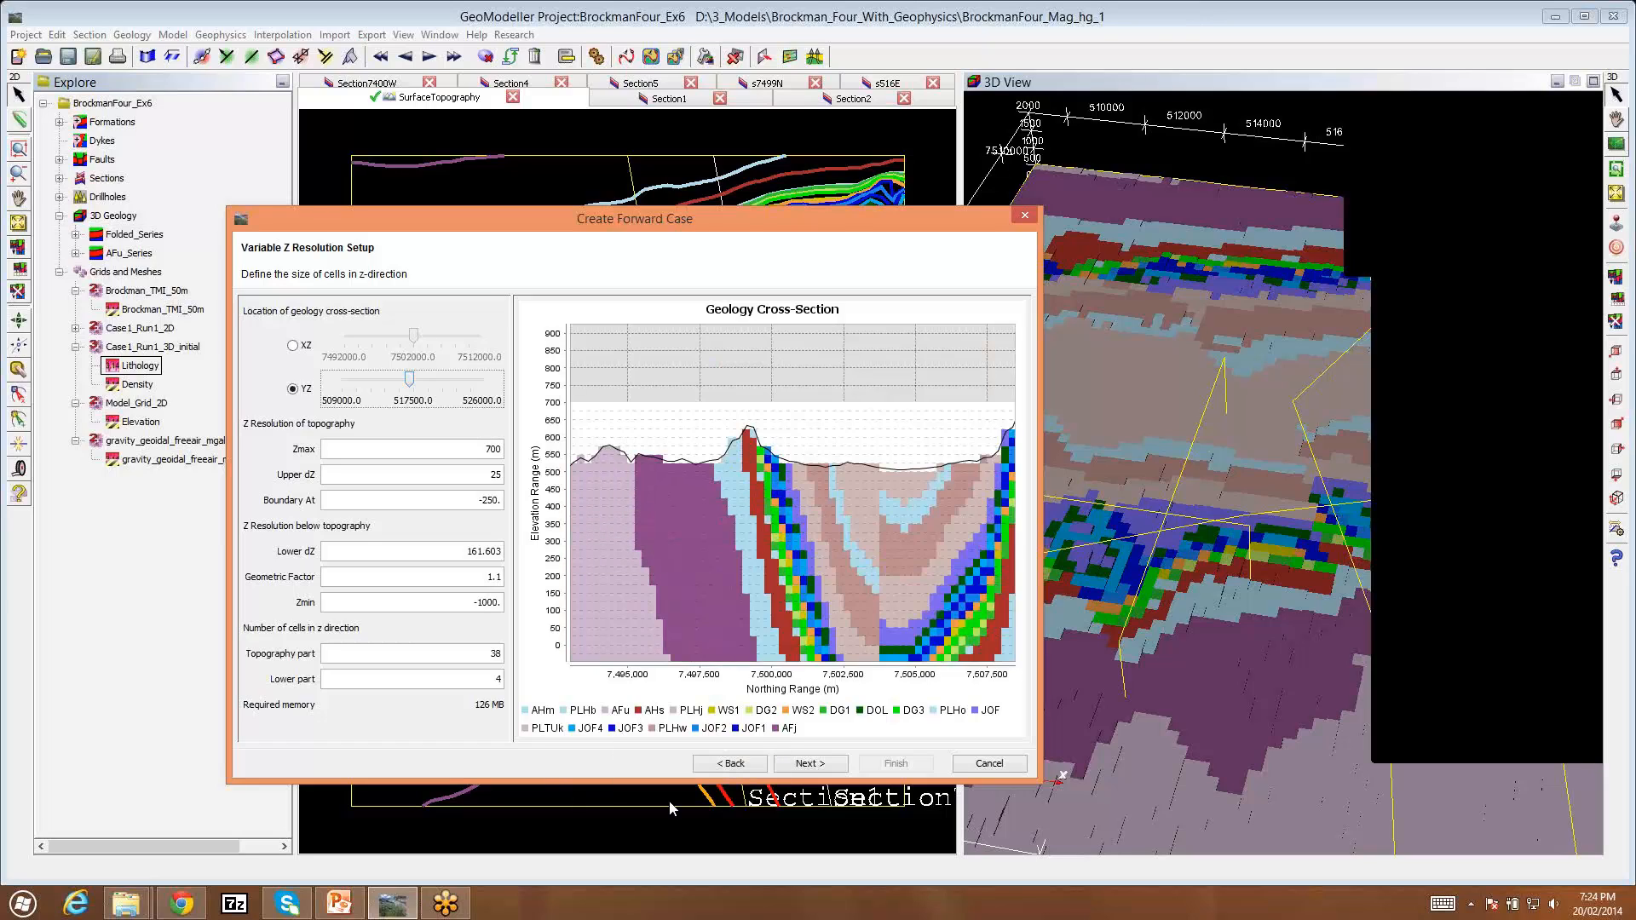
# Step: Proceed to the properties setup, try FromVoxet density initialisation, and check which voxet file types can be loaded without choosing a file
pyautogui.click(816, 767)
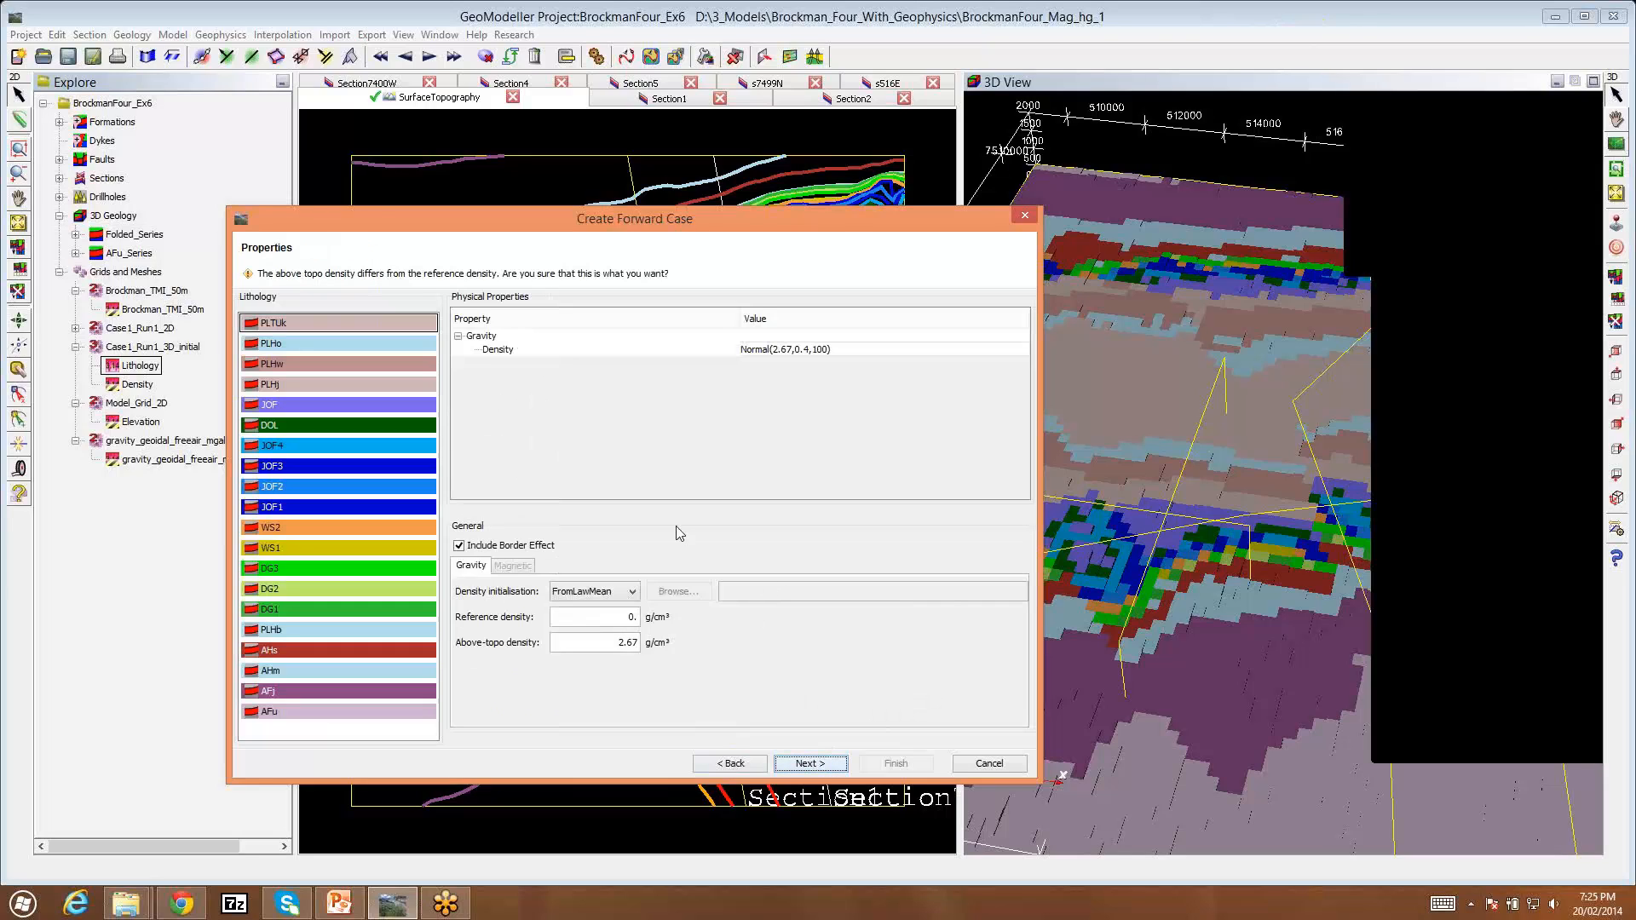
pyautogui.click(460, 547)
pyautogui.click(633, 593)
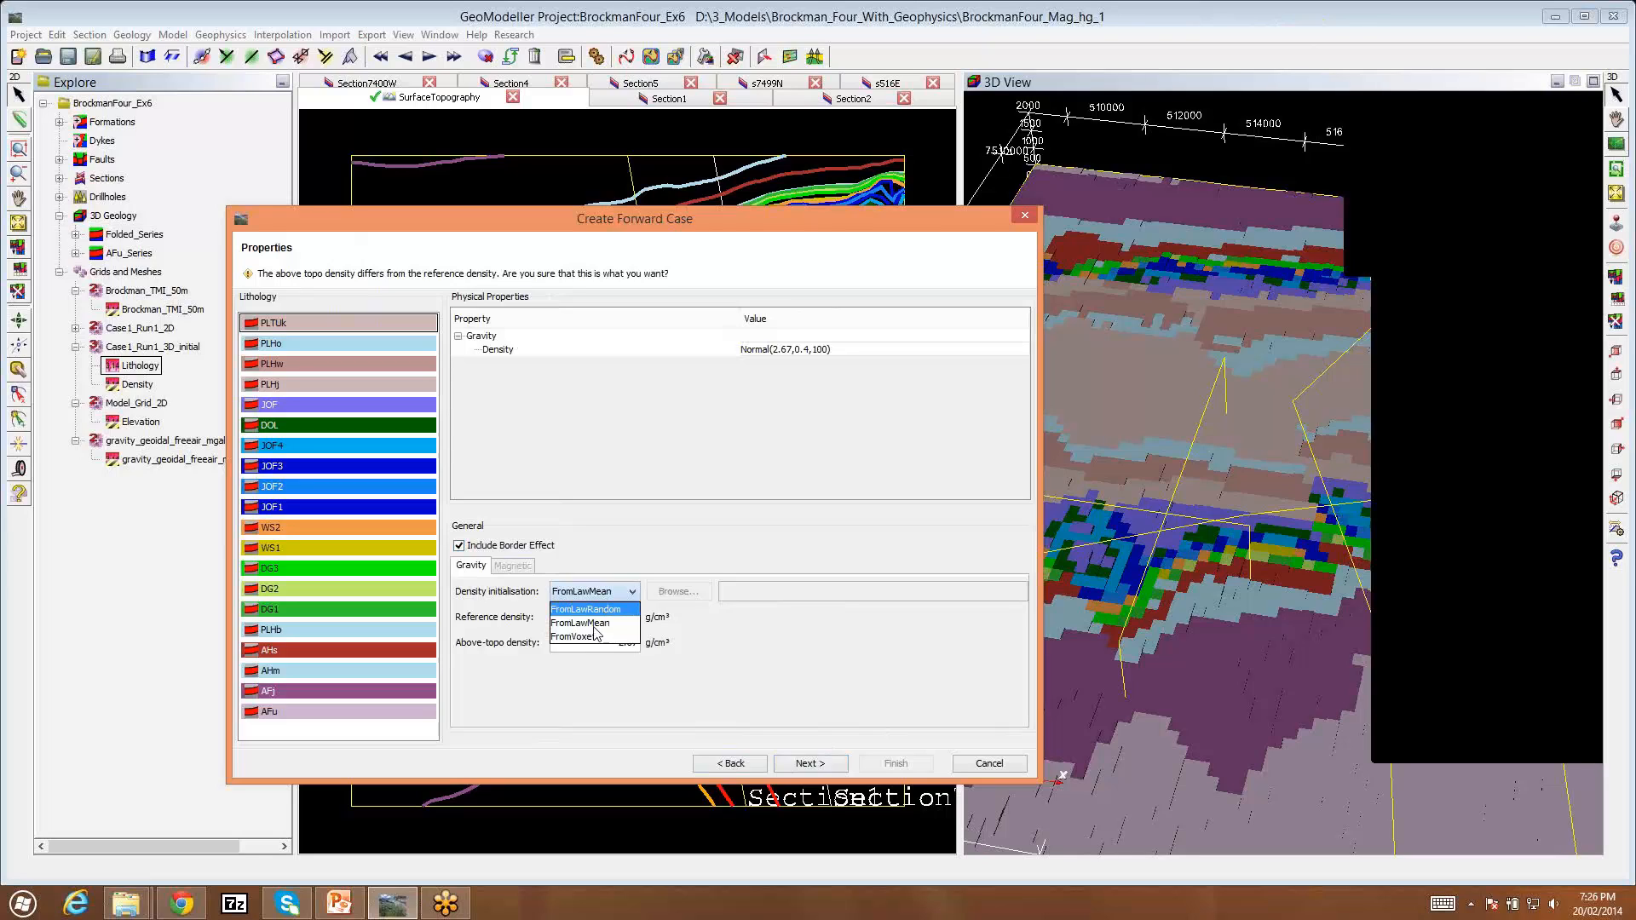
pyautogui.click(596, 637)
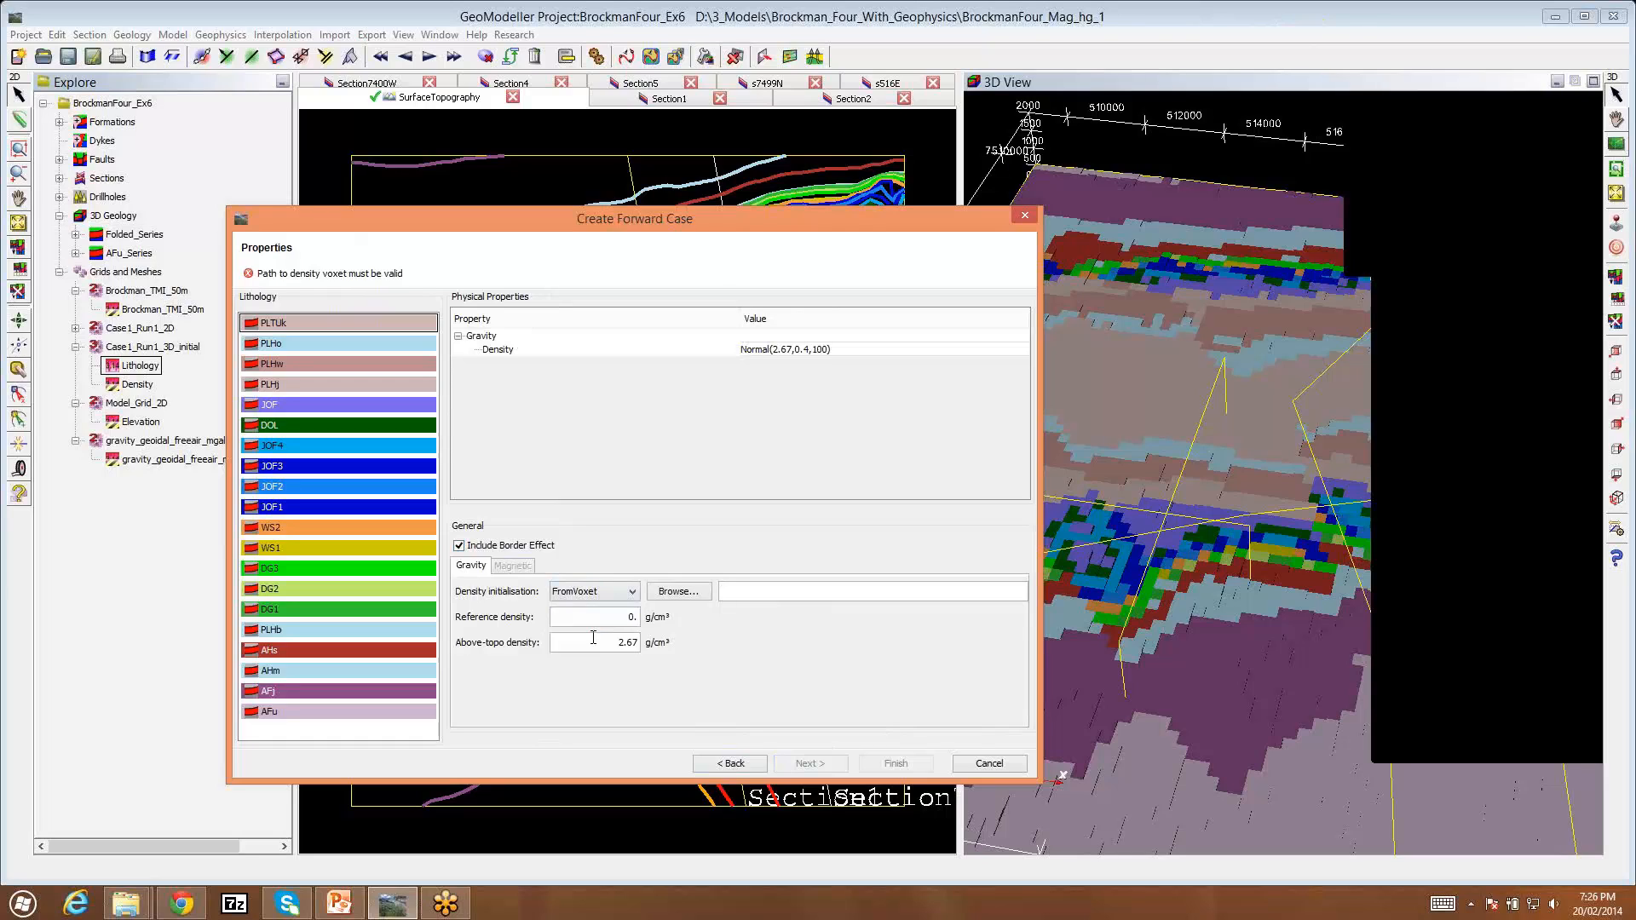
pyautogui.click(687, 594)
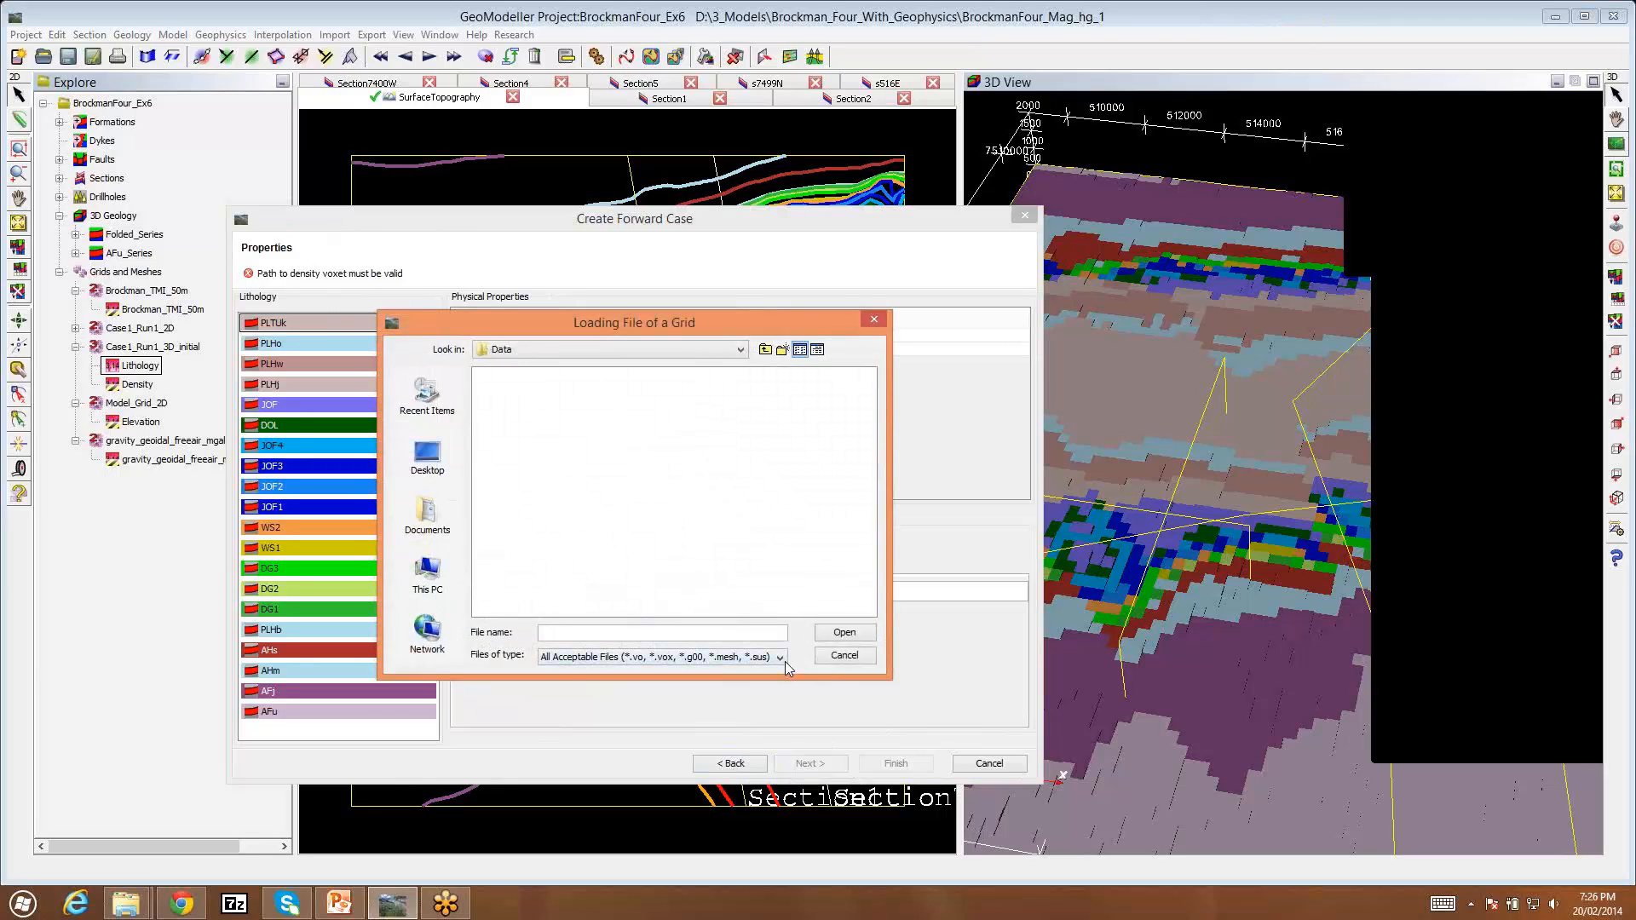
pyautogui.click(780, 658)
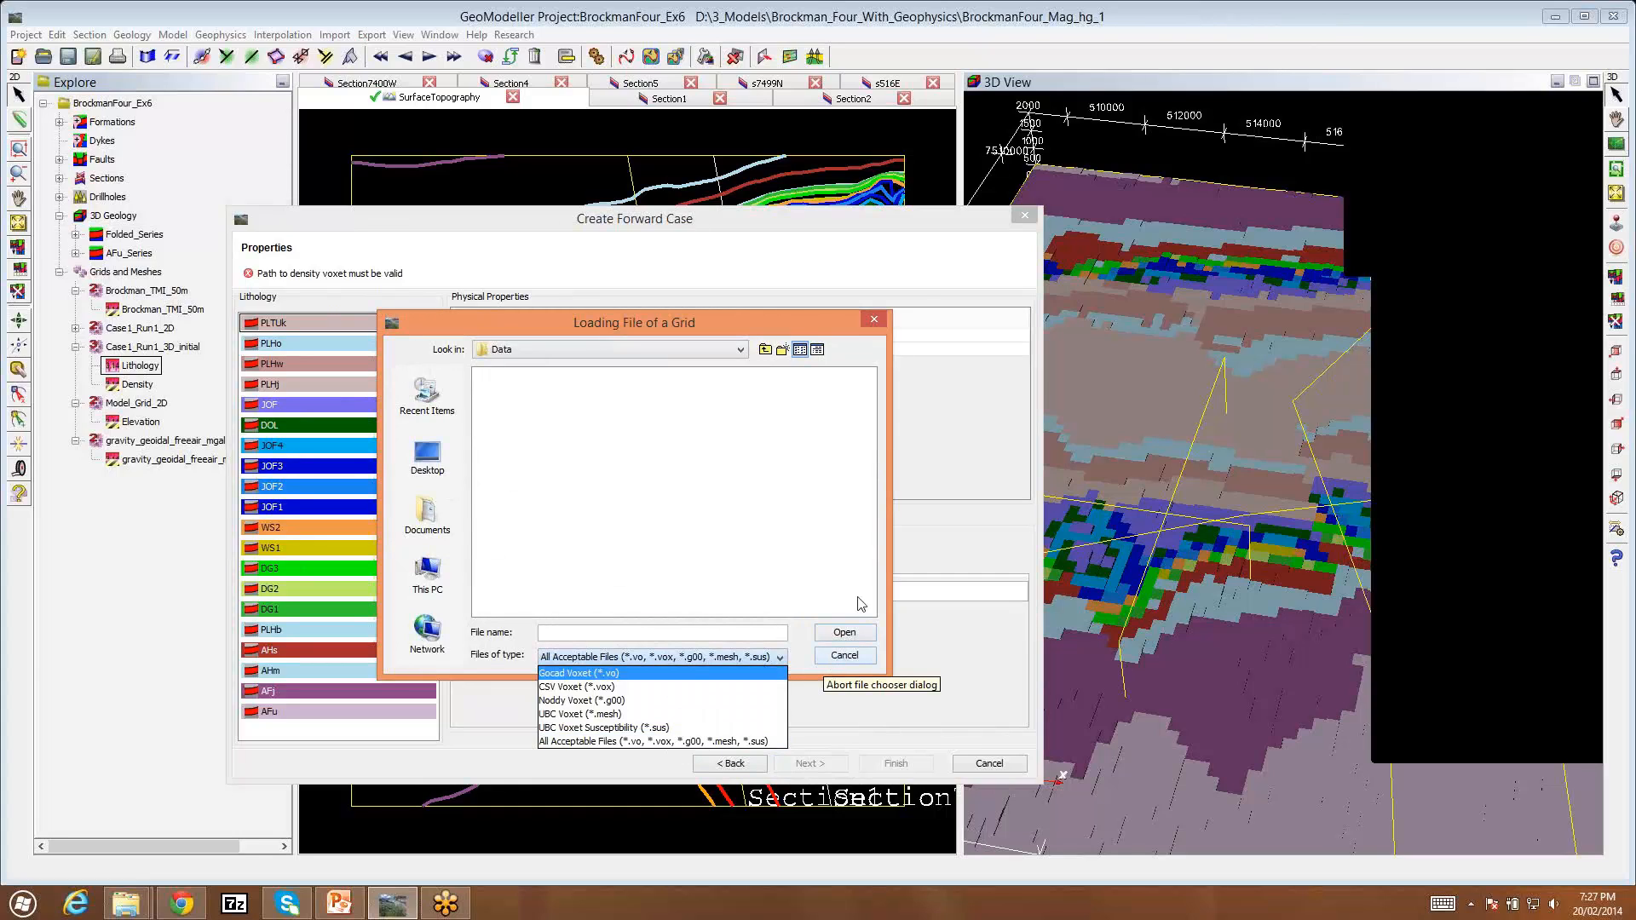
pyautogui.click(874, 320)
pyautogui.click(874, 320)
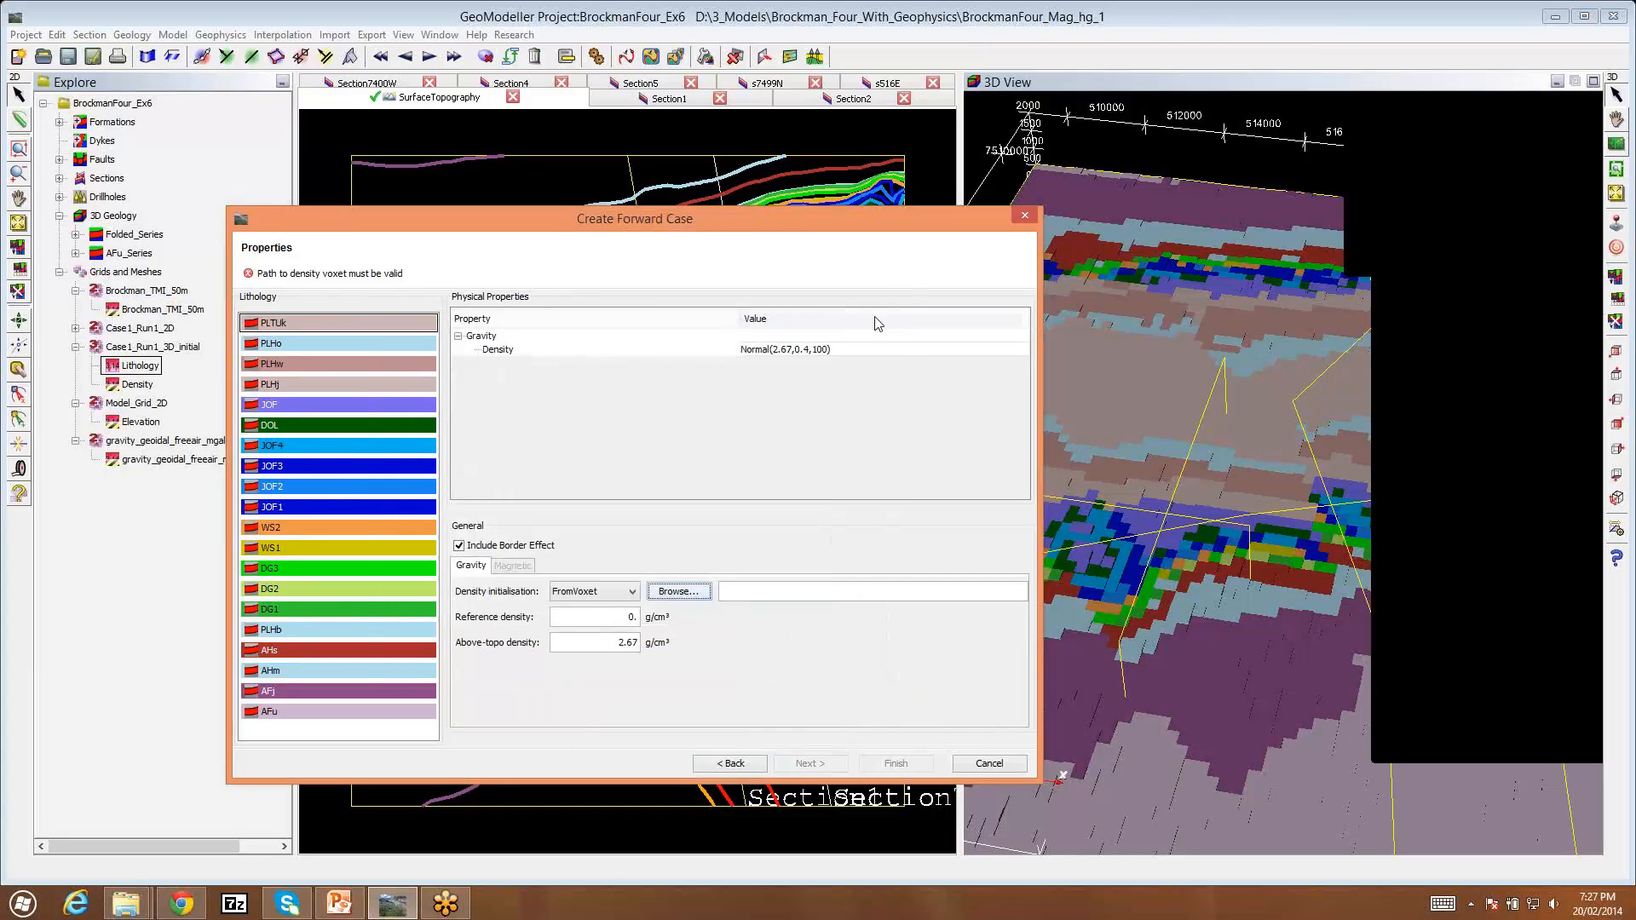
# Step: Set the density initialisation to FromLawMean and the above-topo density to 0 g/cm³, and proceed to the runtime settings
pyautogui.click(633, 592)
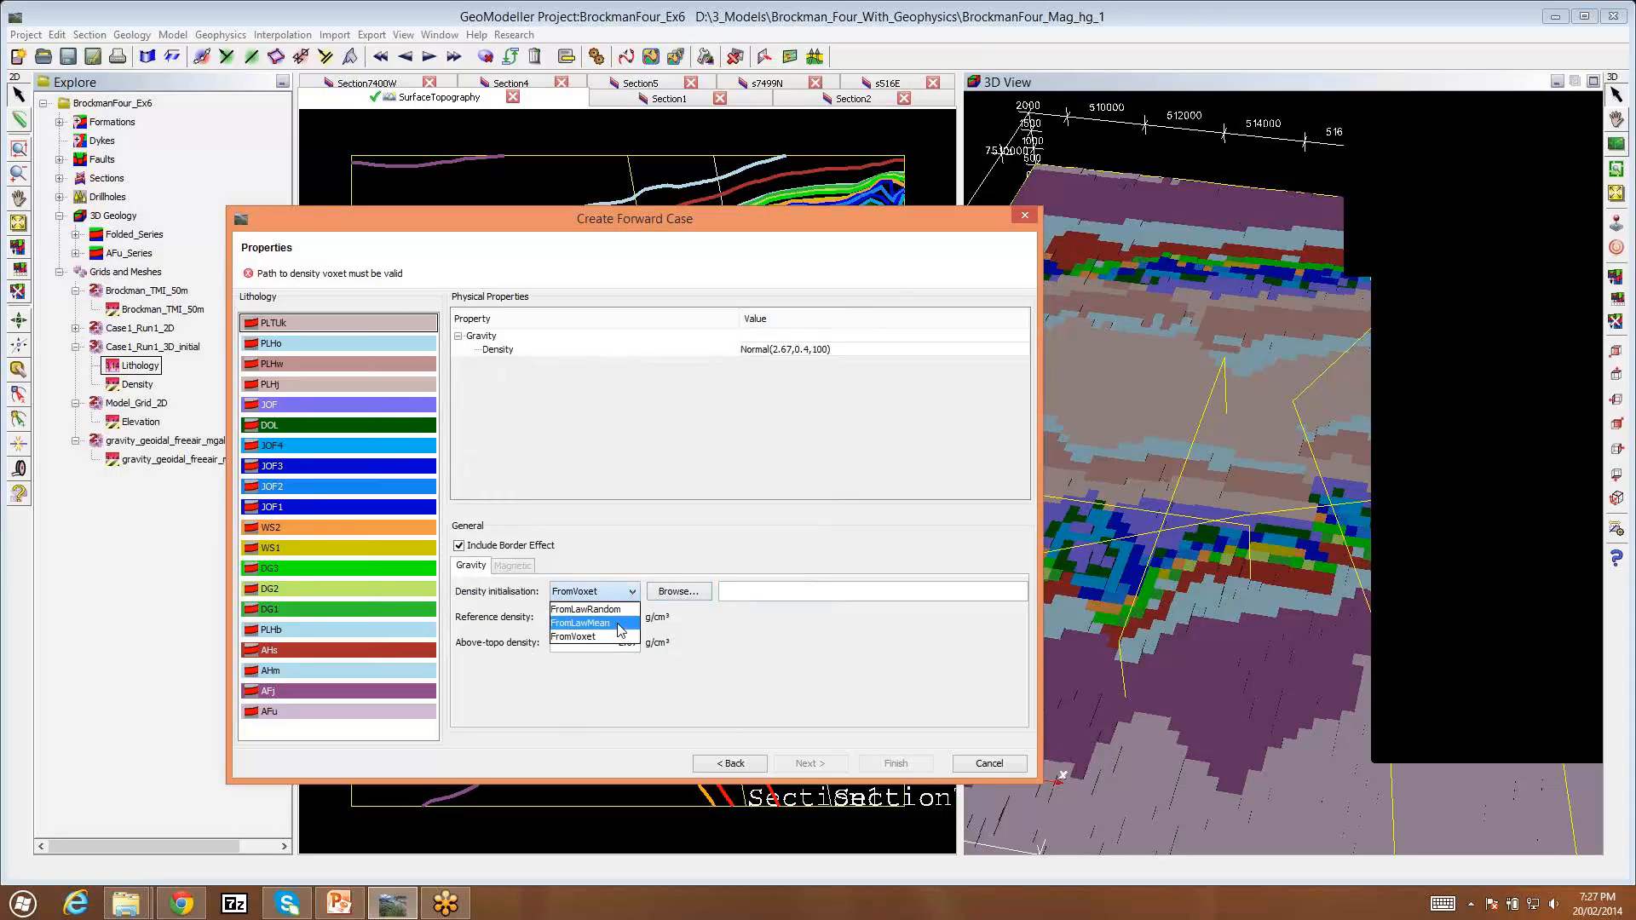
pyautogui.click(615, 623)
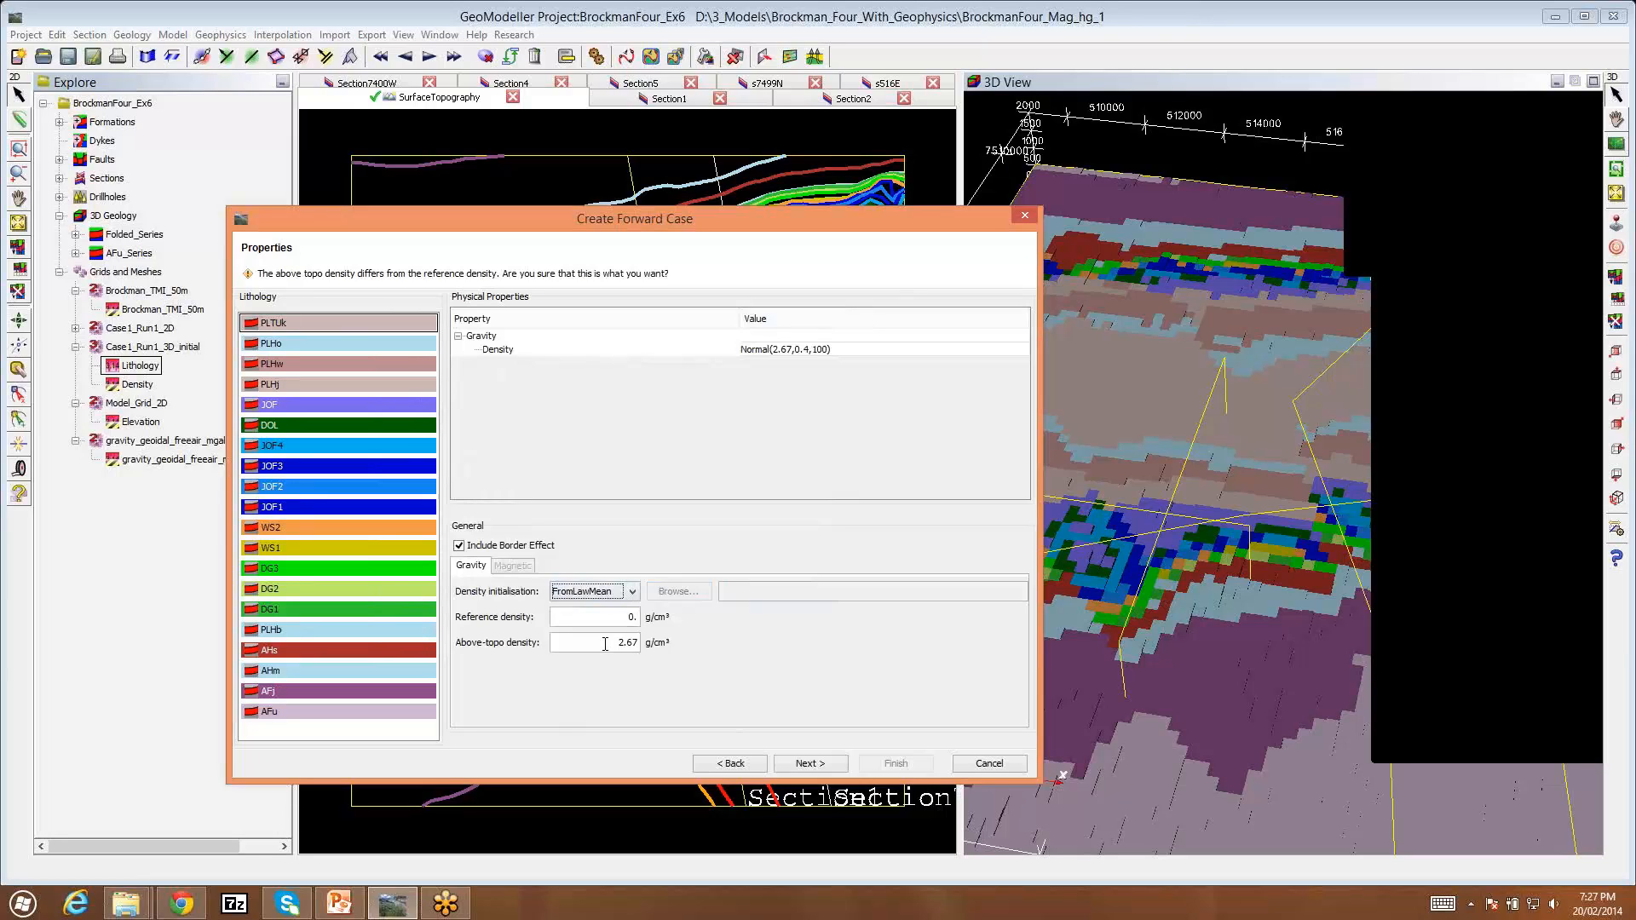
pyautogui.click(605, 645)
pyautogui.write('0')
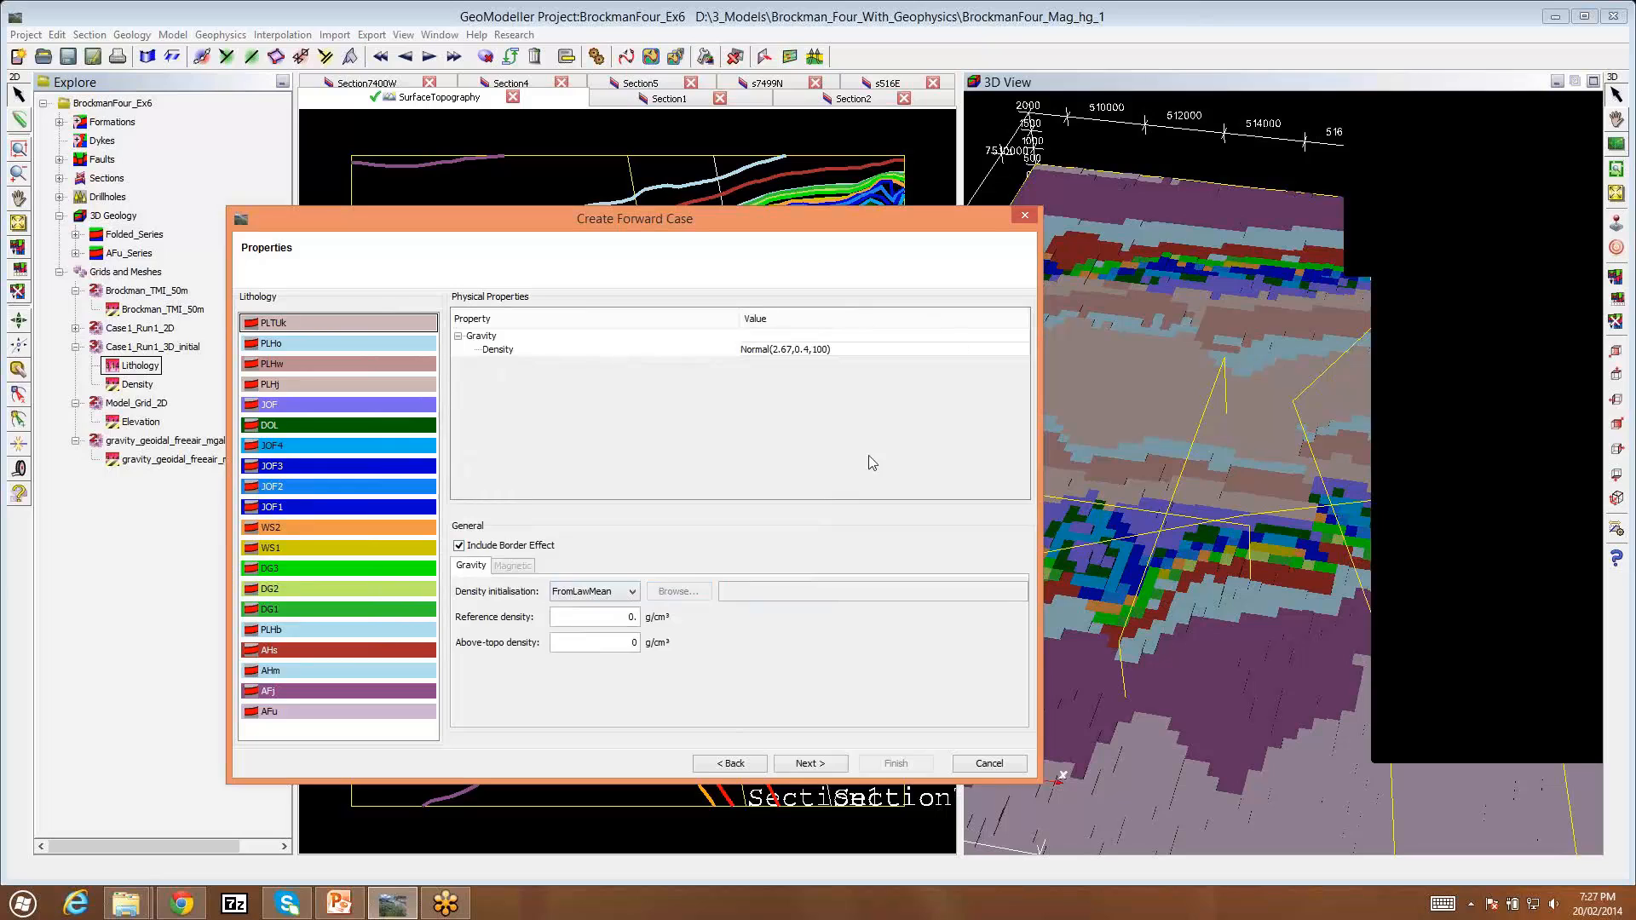
pyautogui.click(826, 765)
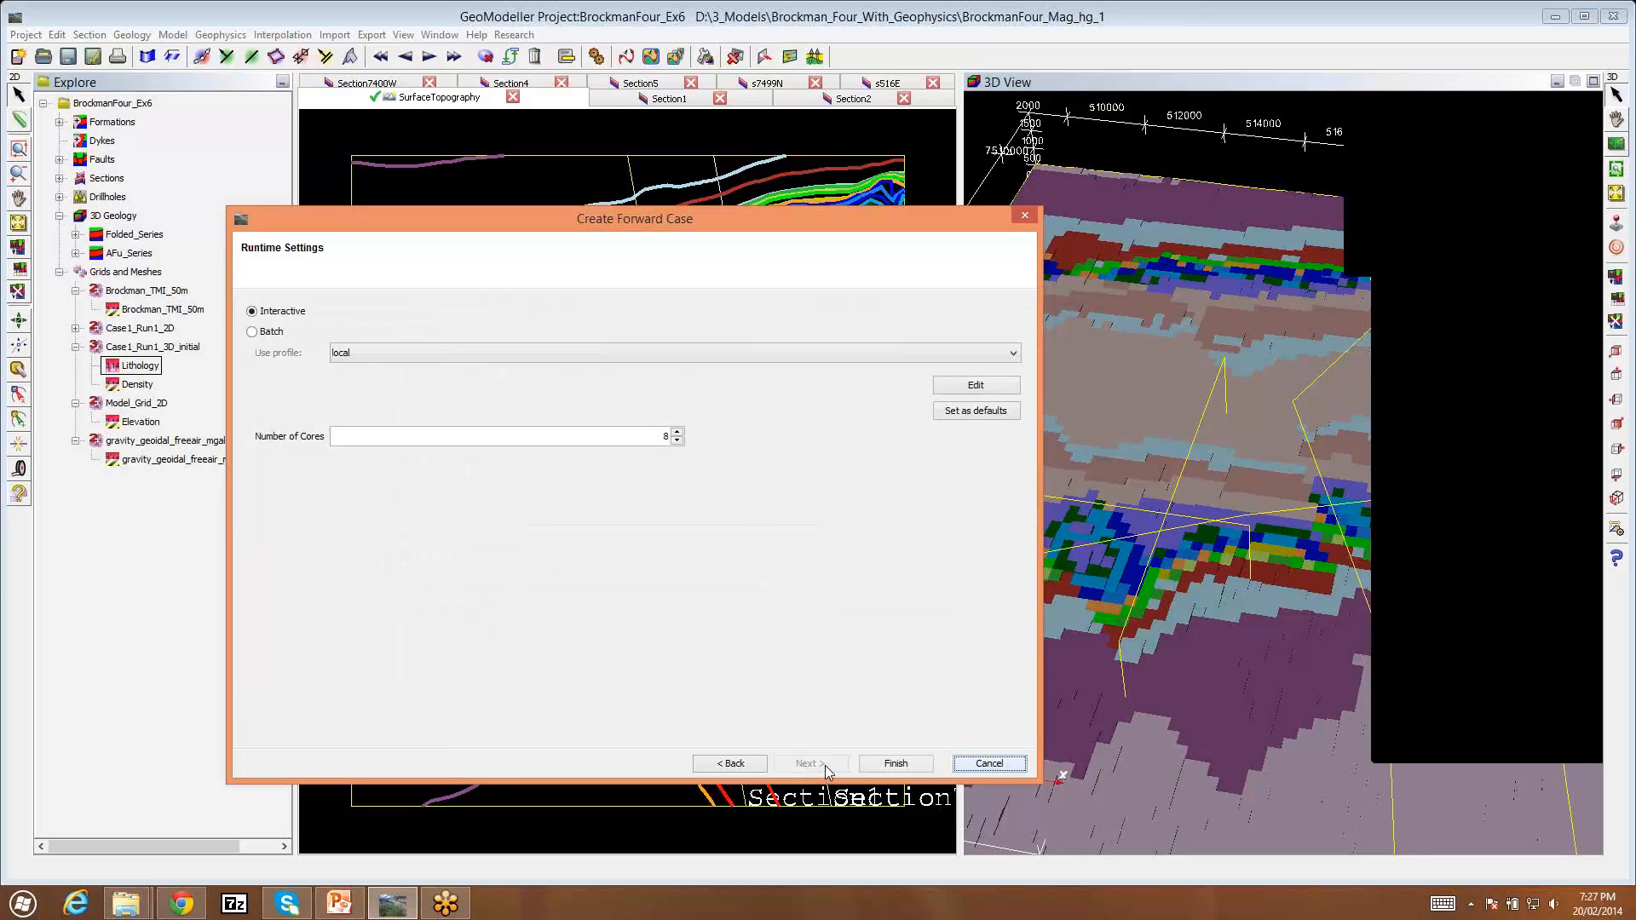
# Step: Return to the properties setup and examine the density law of the PLHw lithology without changing it
pyautogui.click(722, 764)
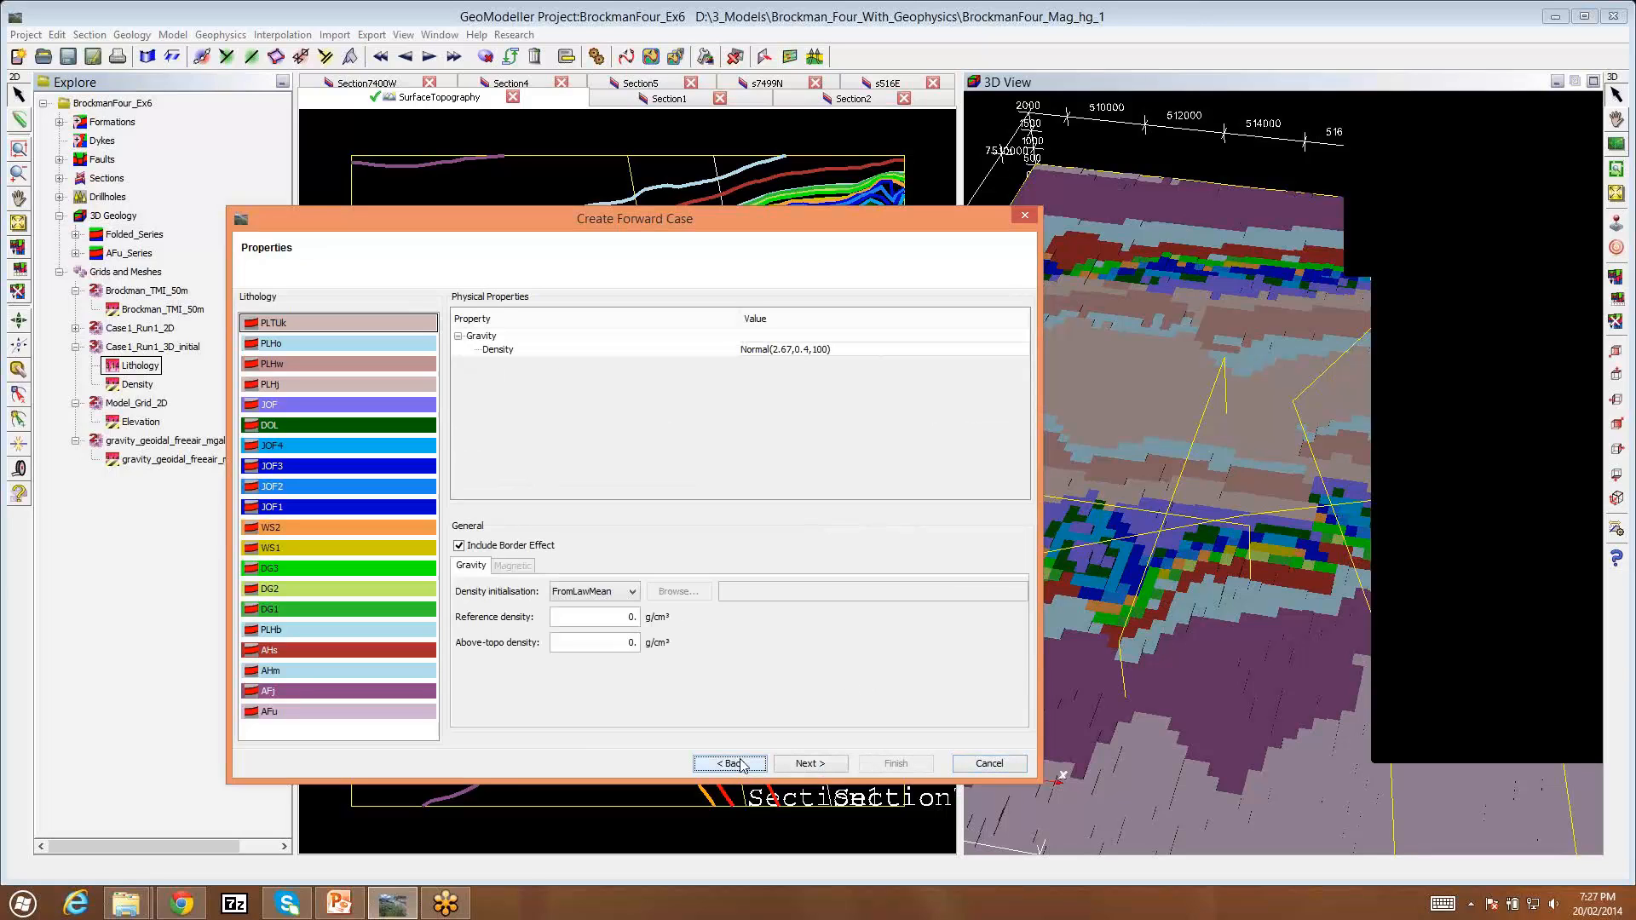
pyautogui.click(383, 365)
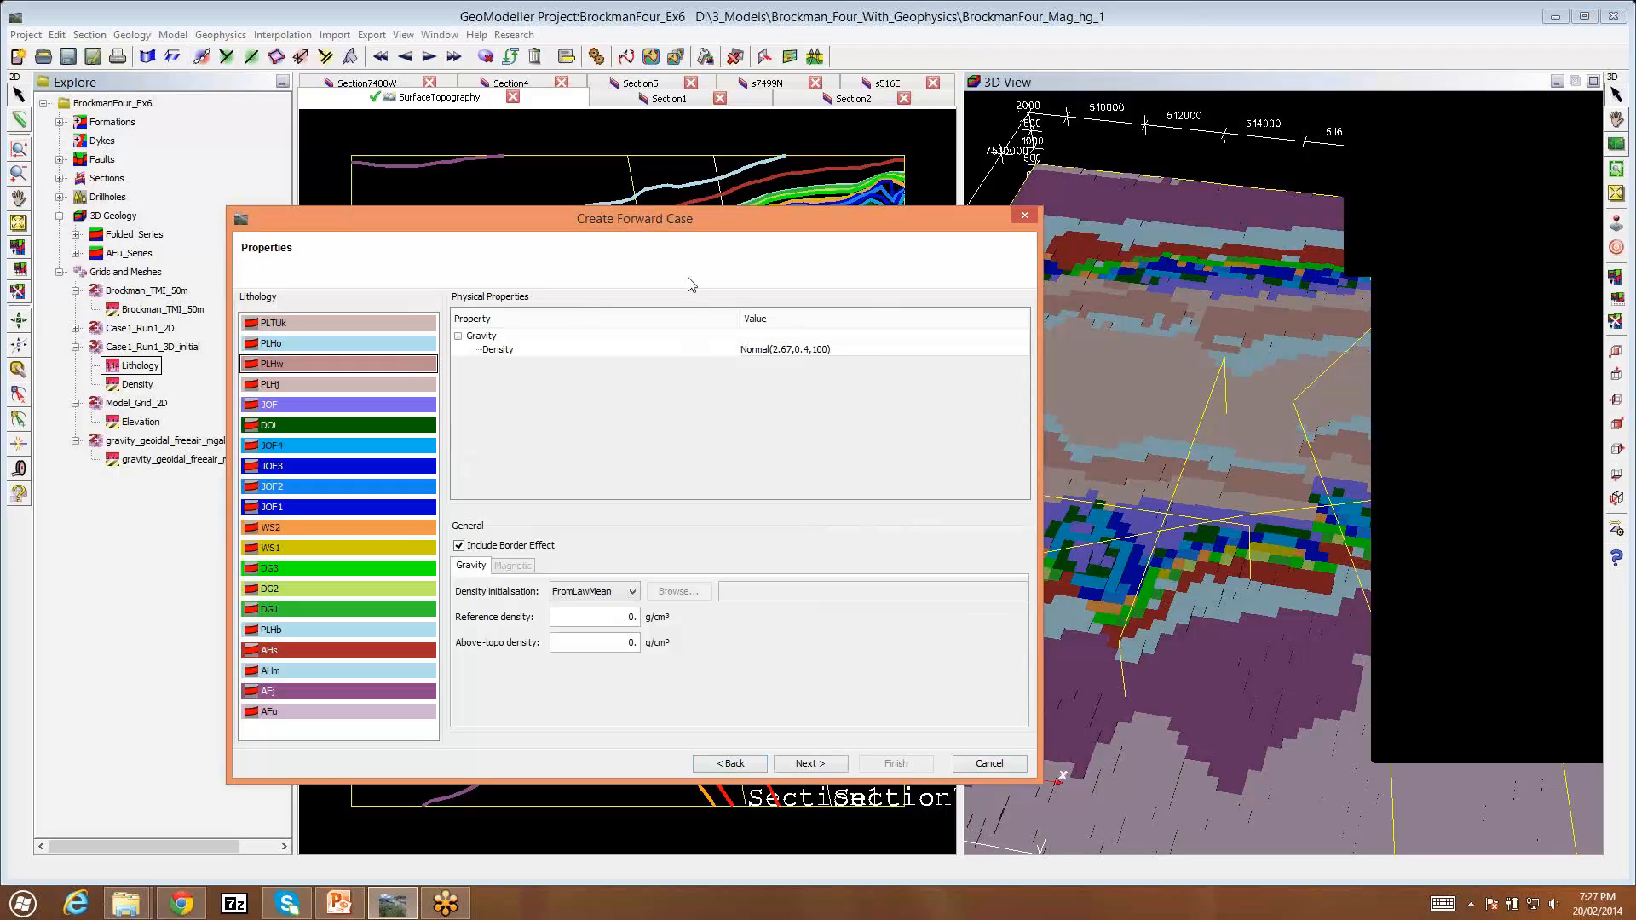
pyautogui.click(812, 351)
pyautogui.doubleClick(811, 349)
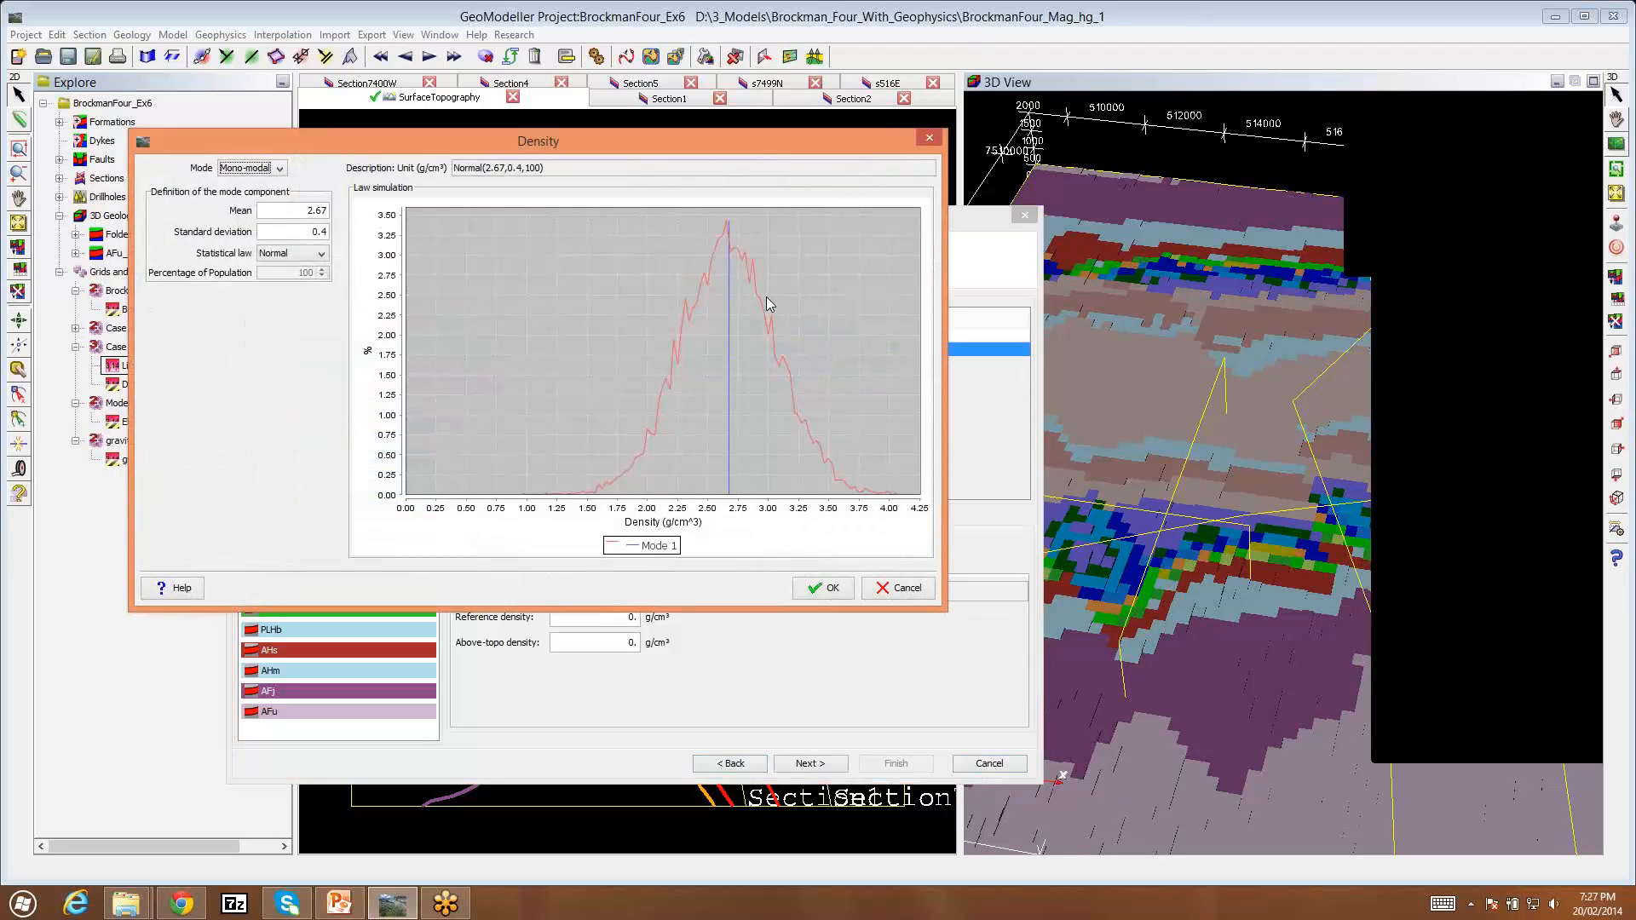
pyautogui.moveTo(639, 142); pyautogui.dragTo(975, 201)
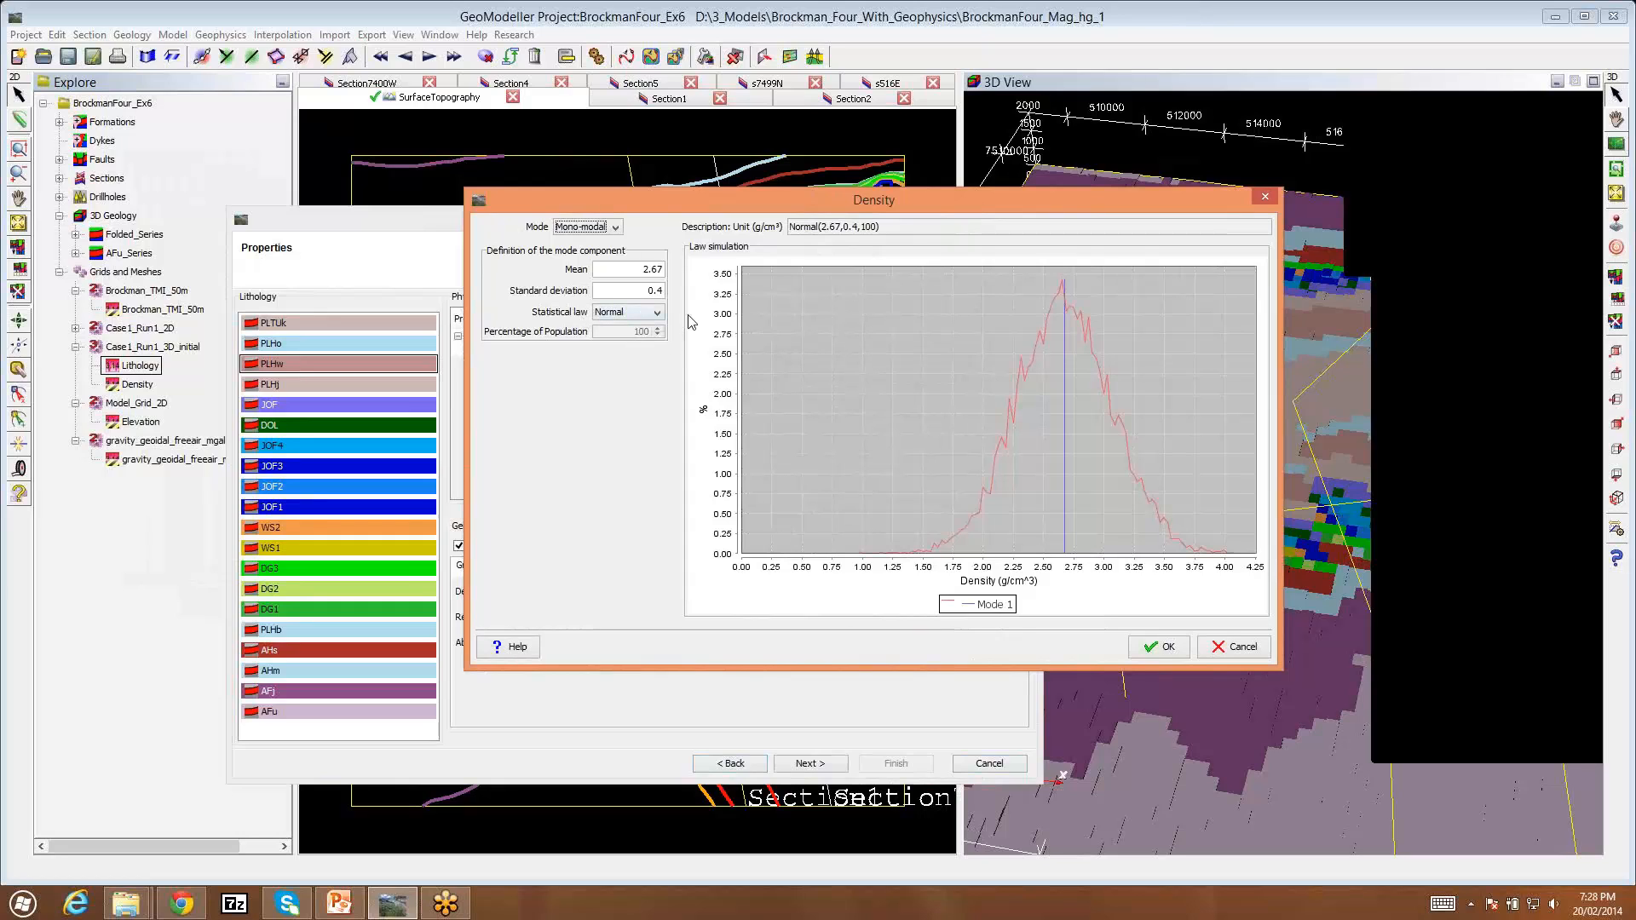
pyautogui.click(1268, 198)
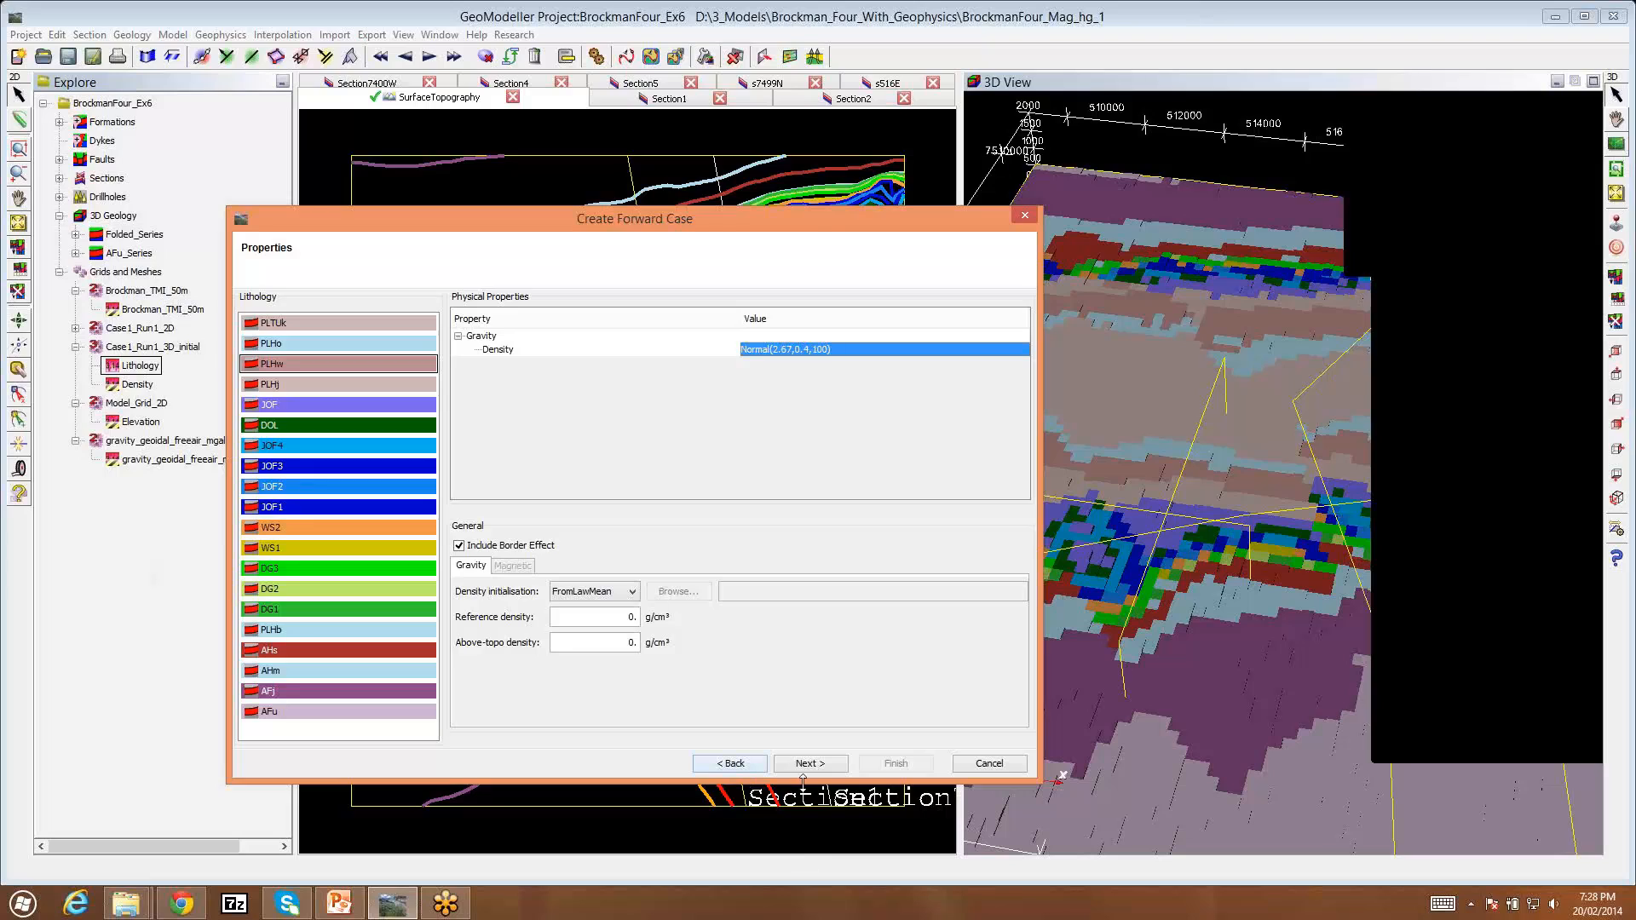
# Step: Review the Interactive and Batch runtime options and the run profile, and cancel the forward case without running it
pyautogui.click(813, 765)
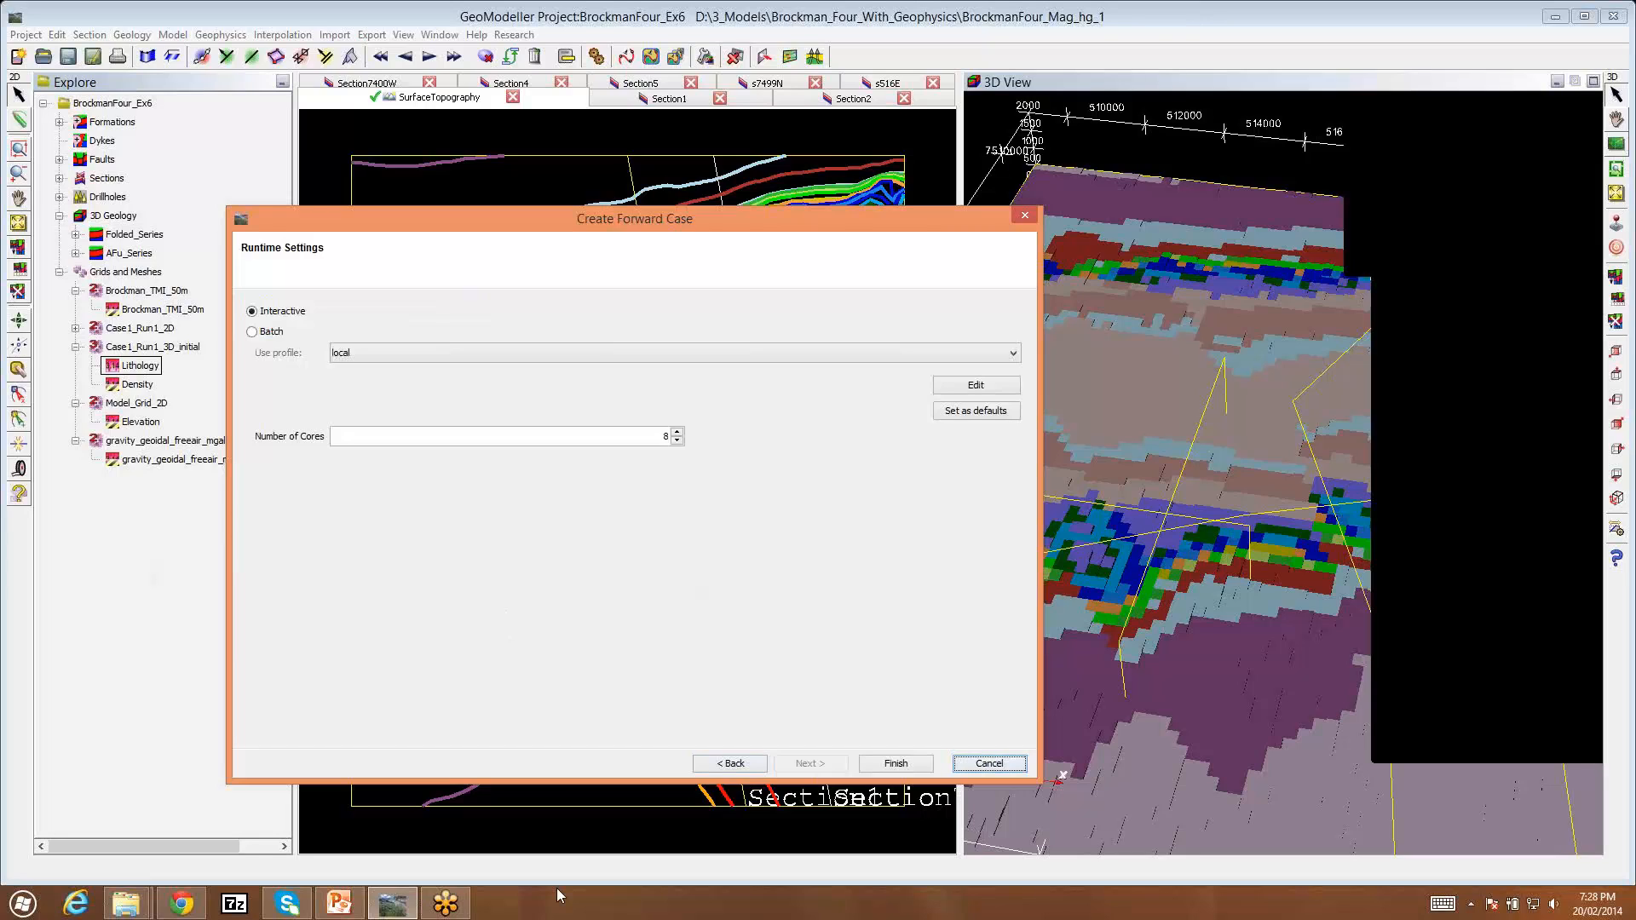
pyautogui.click(254, 334)
pyautogui.moveTo(277, 361)
pyautogui.click(253, 312)
pyautogui.click(1013, 356)
pyautogui.click(1014, 357)
pyautogui.moveTo(772, 223); pyautogui.dragTo(755, 169)
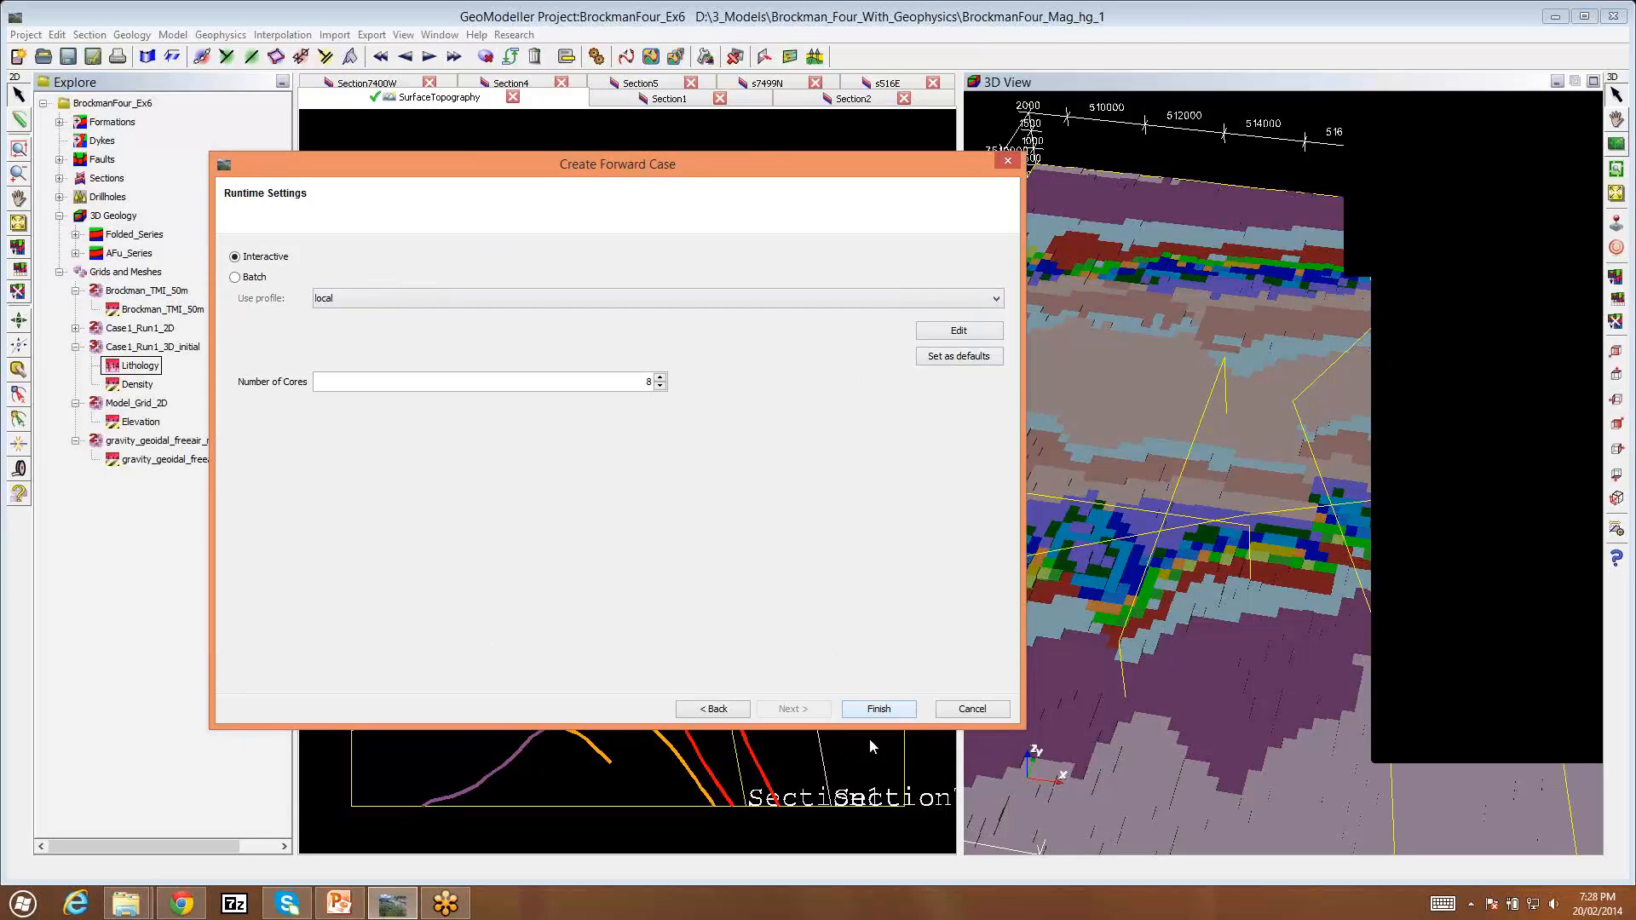
pyautogui.click(980, 714)
pyautogui.click(972, 710)
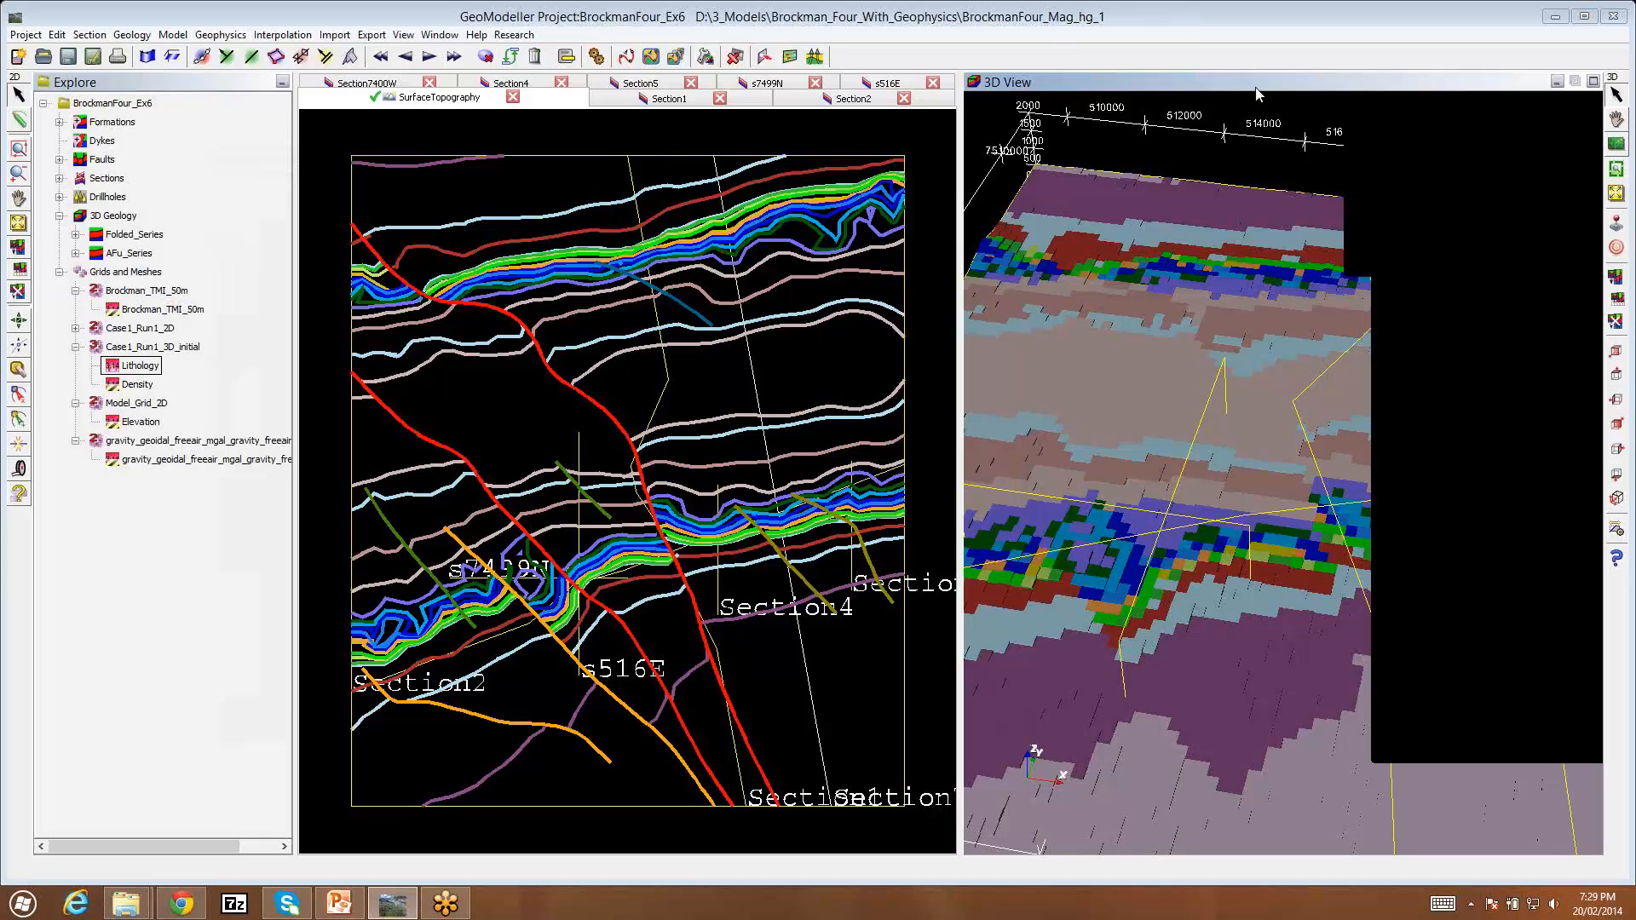
# Step: Open the Results Explorer for the 3D geophysics results
pyautogui.click(1396, 48)
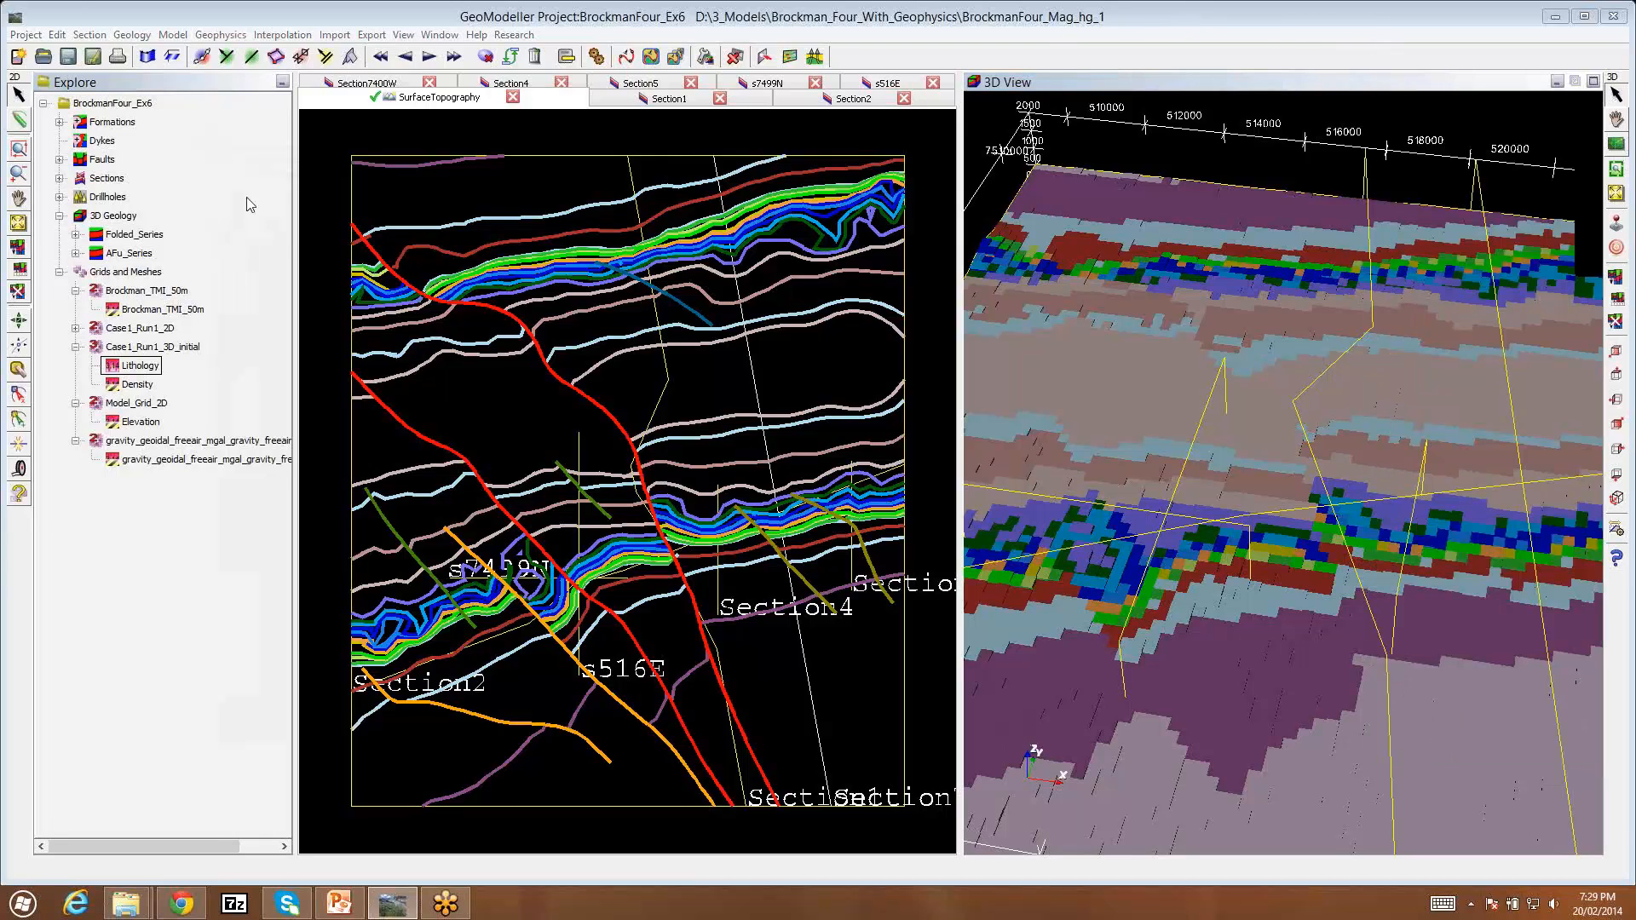
pyautogui.click(220, 36)
pyautogui.moveTo(251, 134)
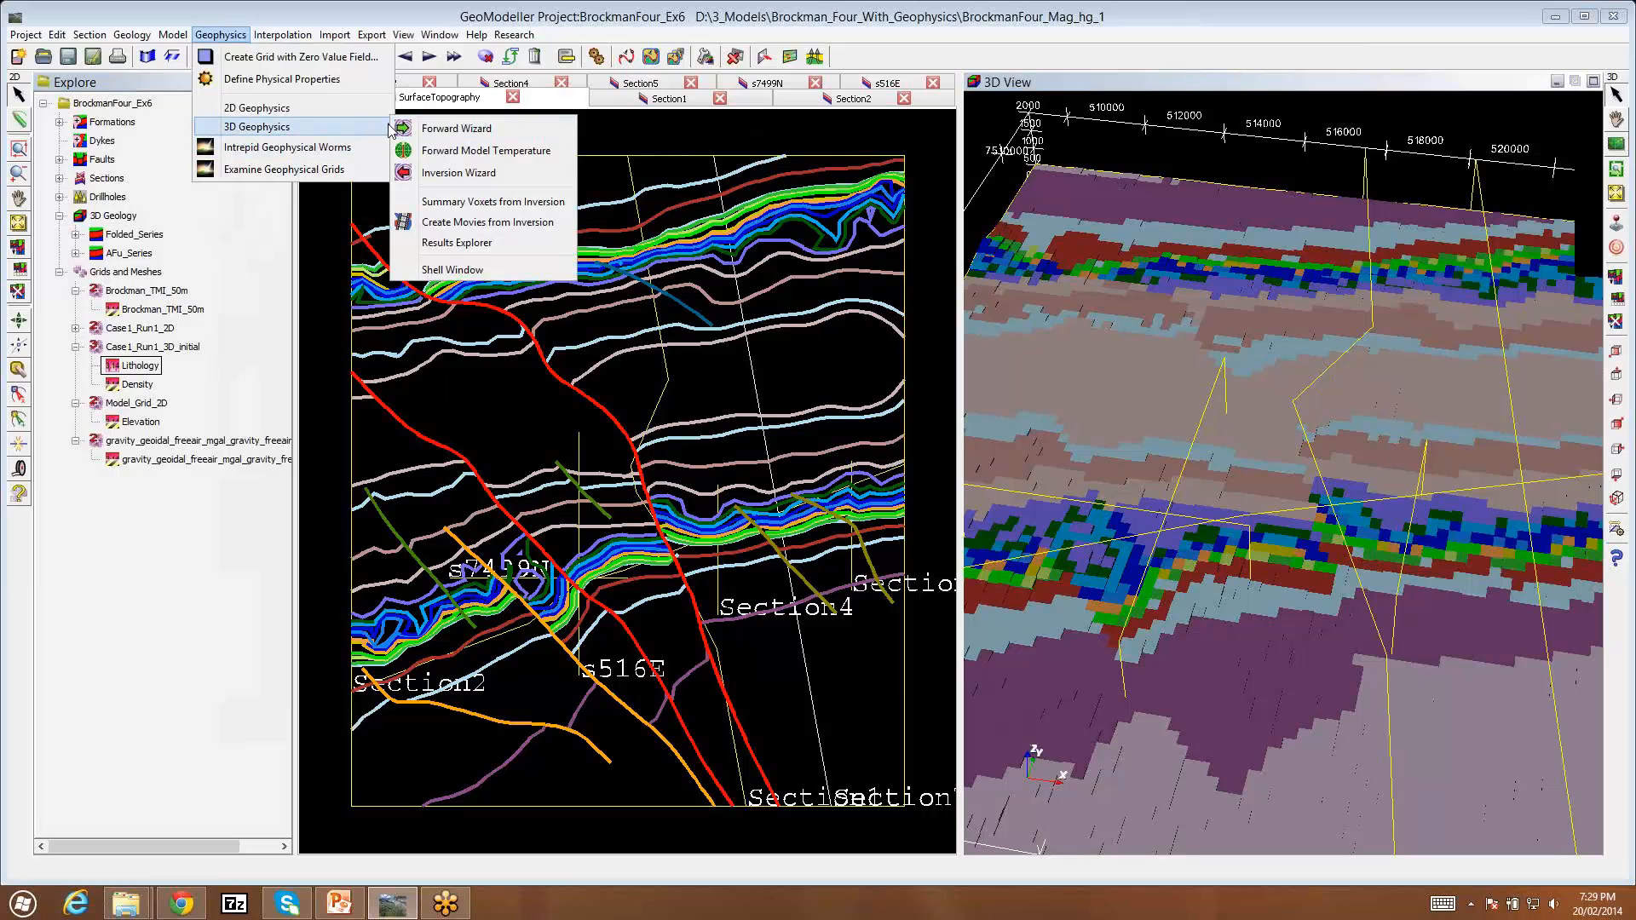
pyautogui.click(464, 244)
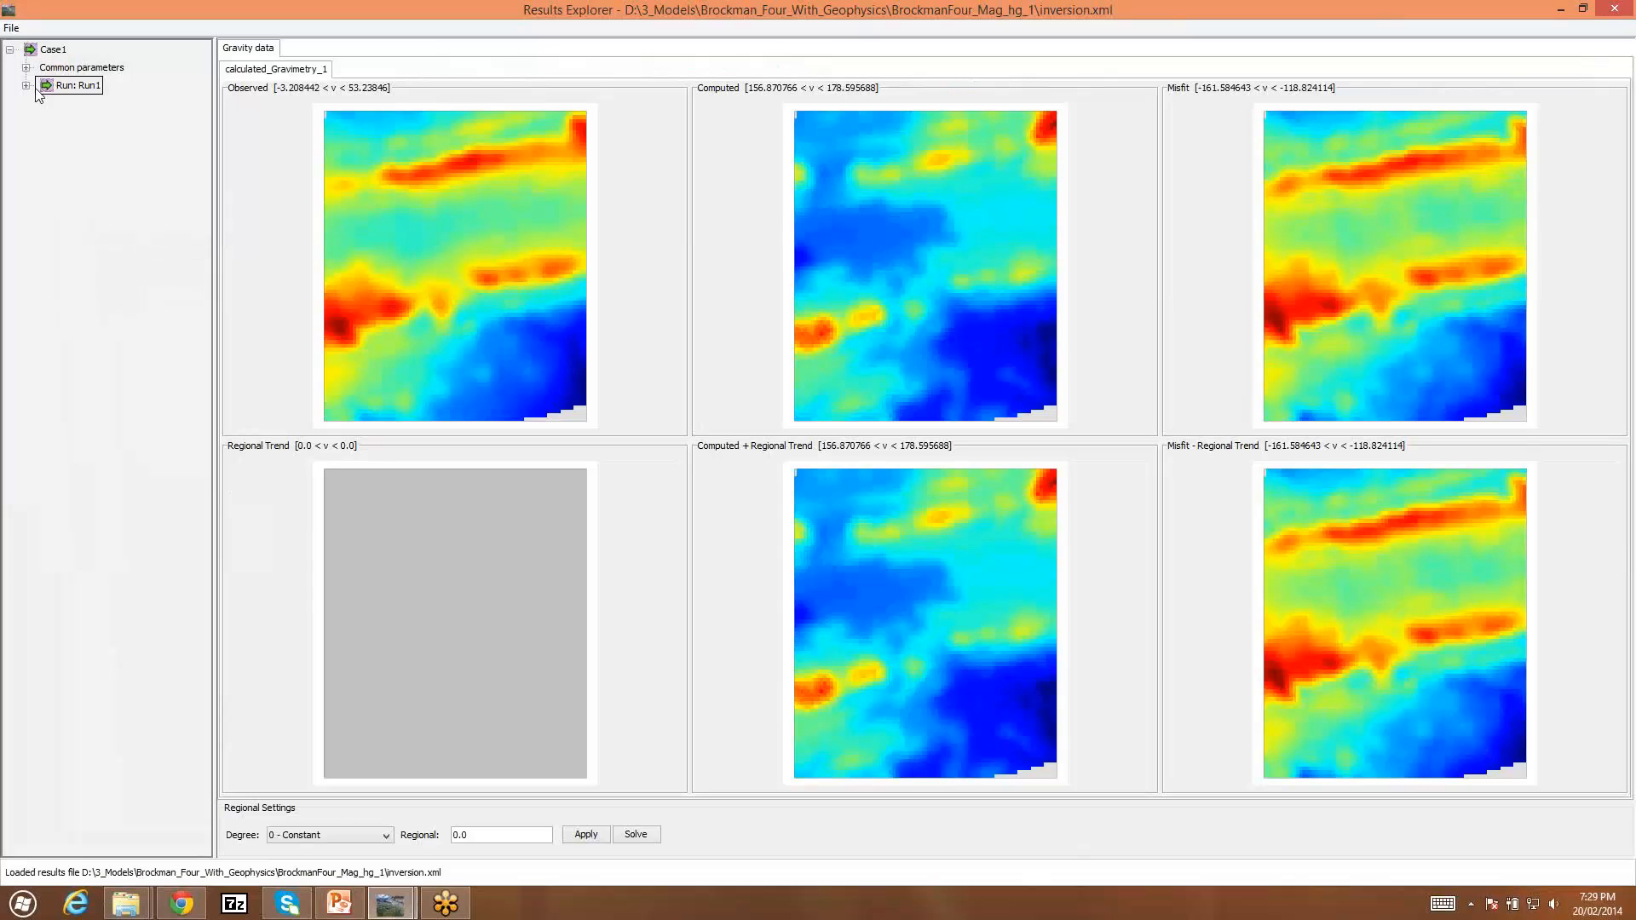
# Step: Examine Case1's common parameters, including the 3D extent, geophysical references, formations and observed fields
pyautogui.click(10, 49)
pyautogui.click(11, 49)
pyautogui.click(27, 85)
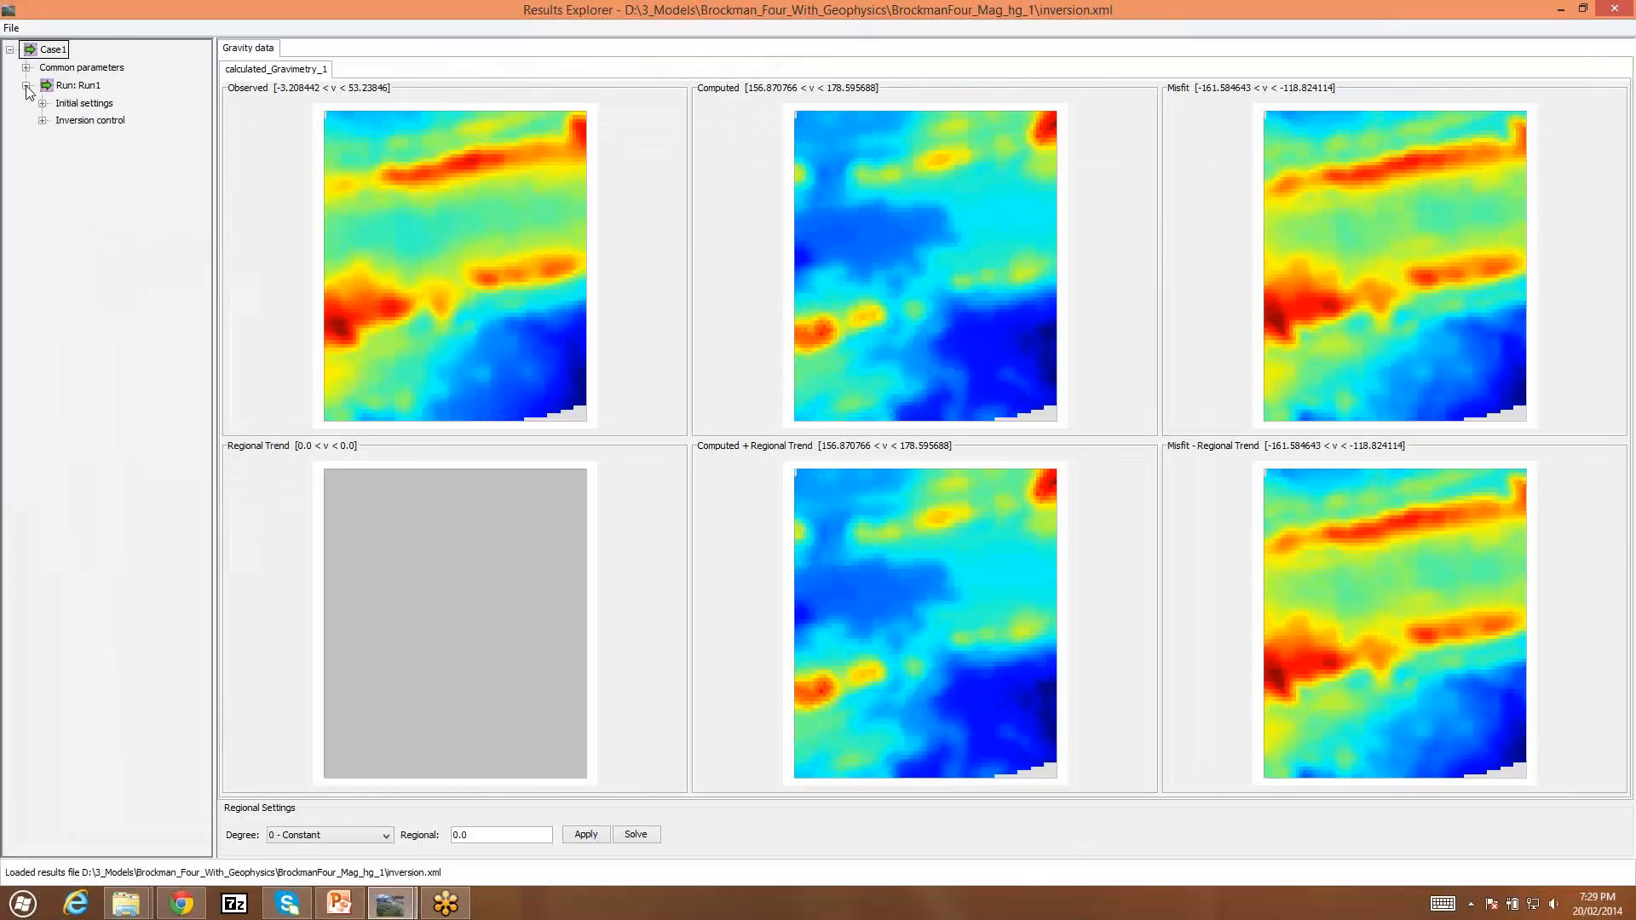
pyautogui.click(26, 67)
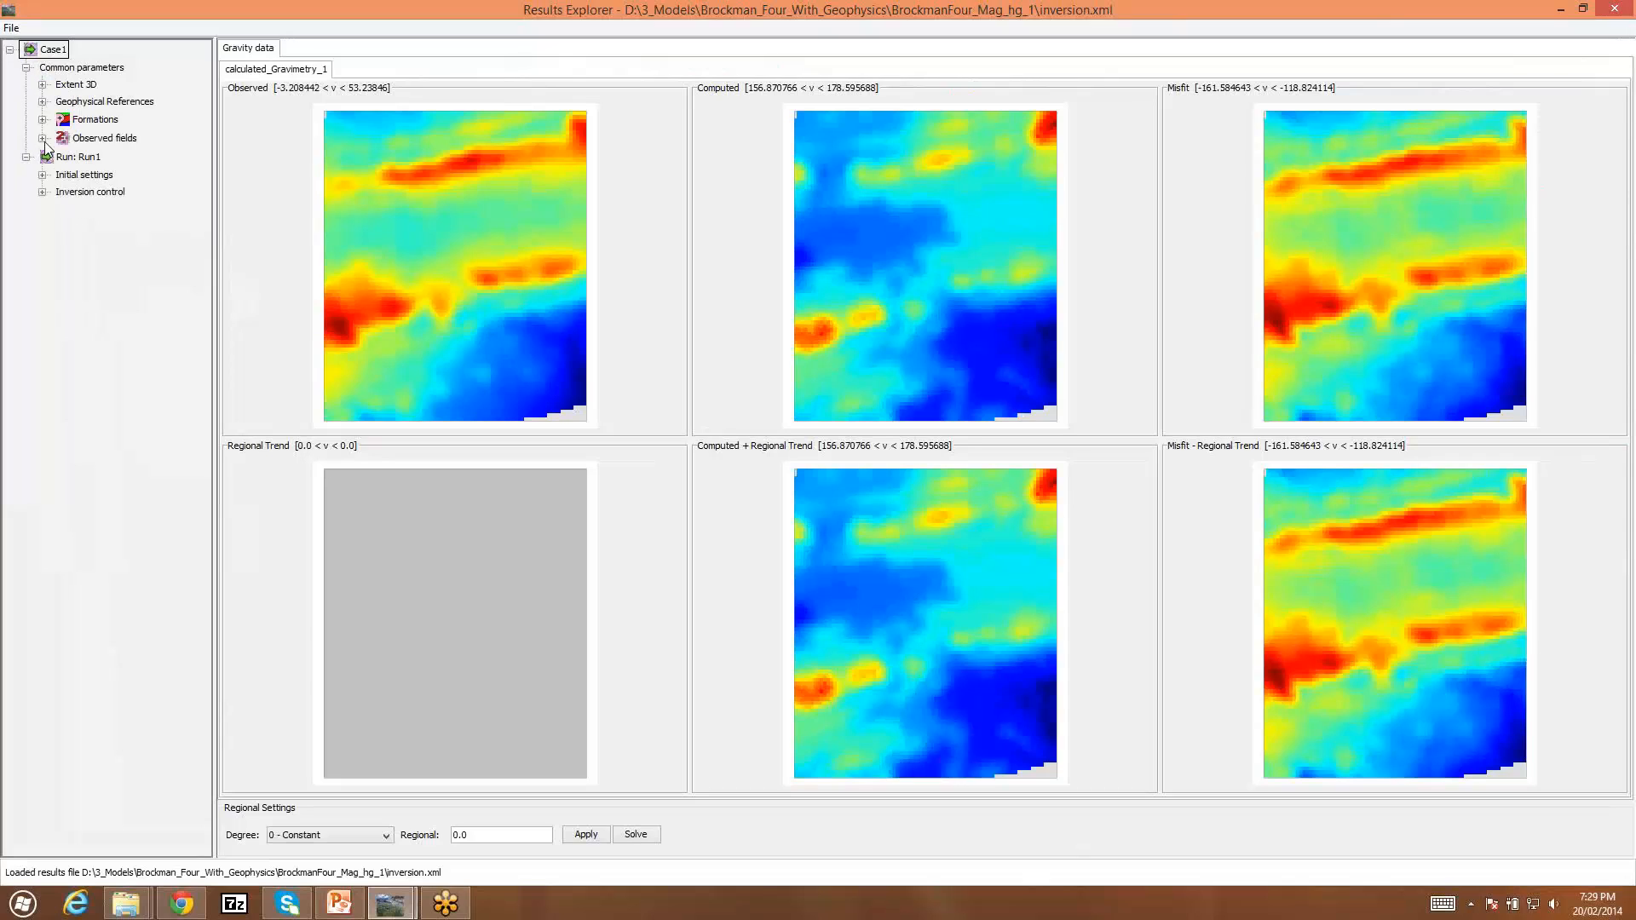
pyautogui.click(42, 138)
pyautogui.click(41, 119)
pyautogui.click(42, 102)
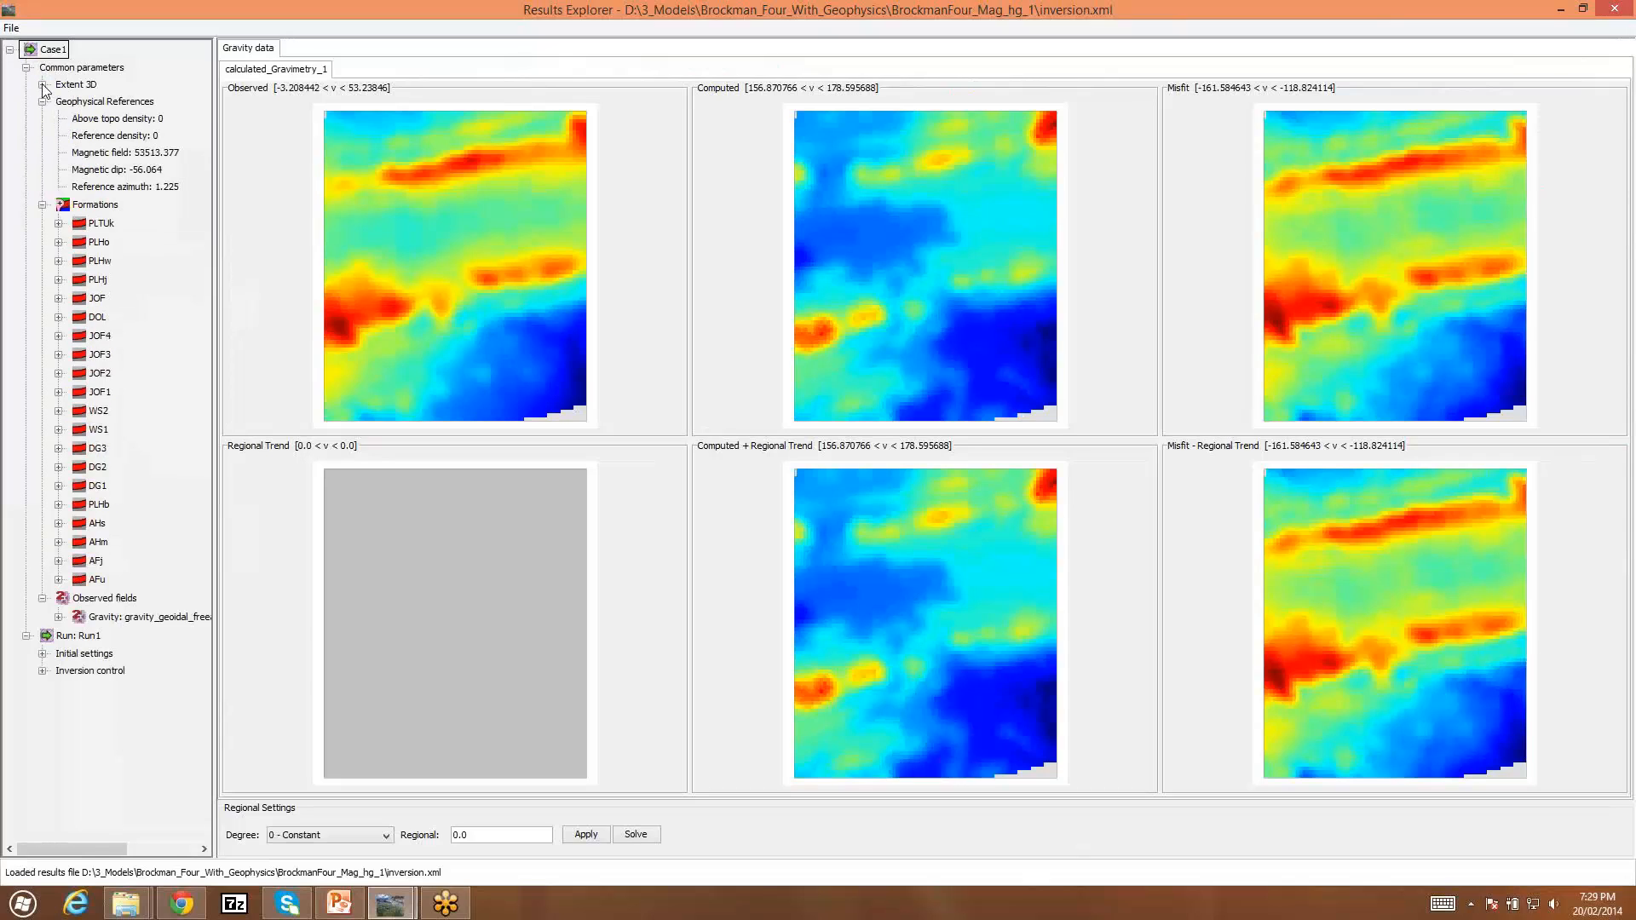
pyautogui.click(42, 85)
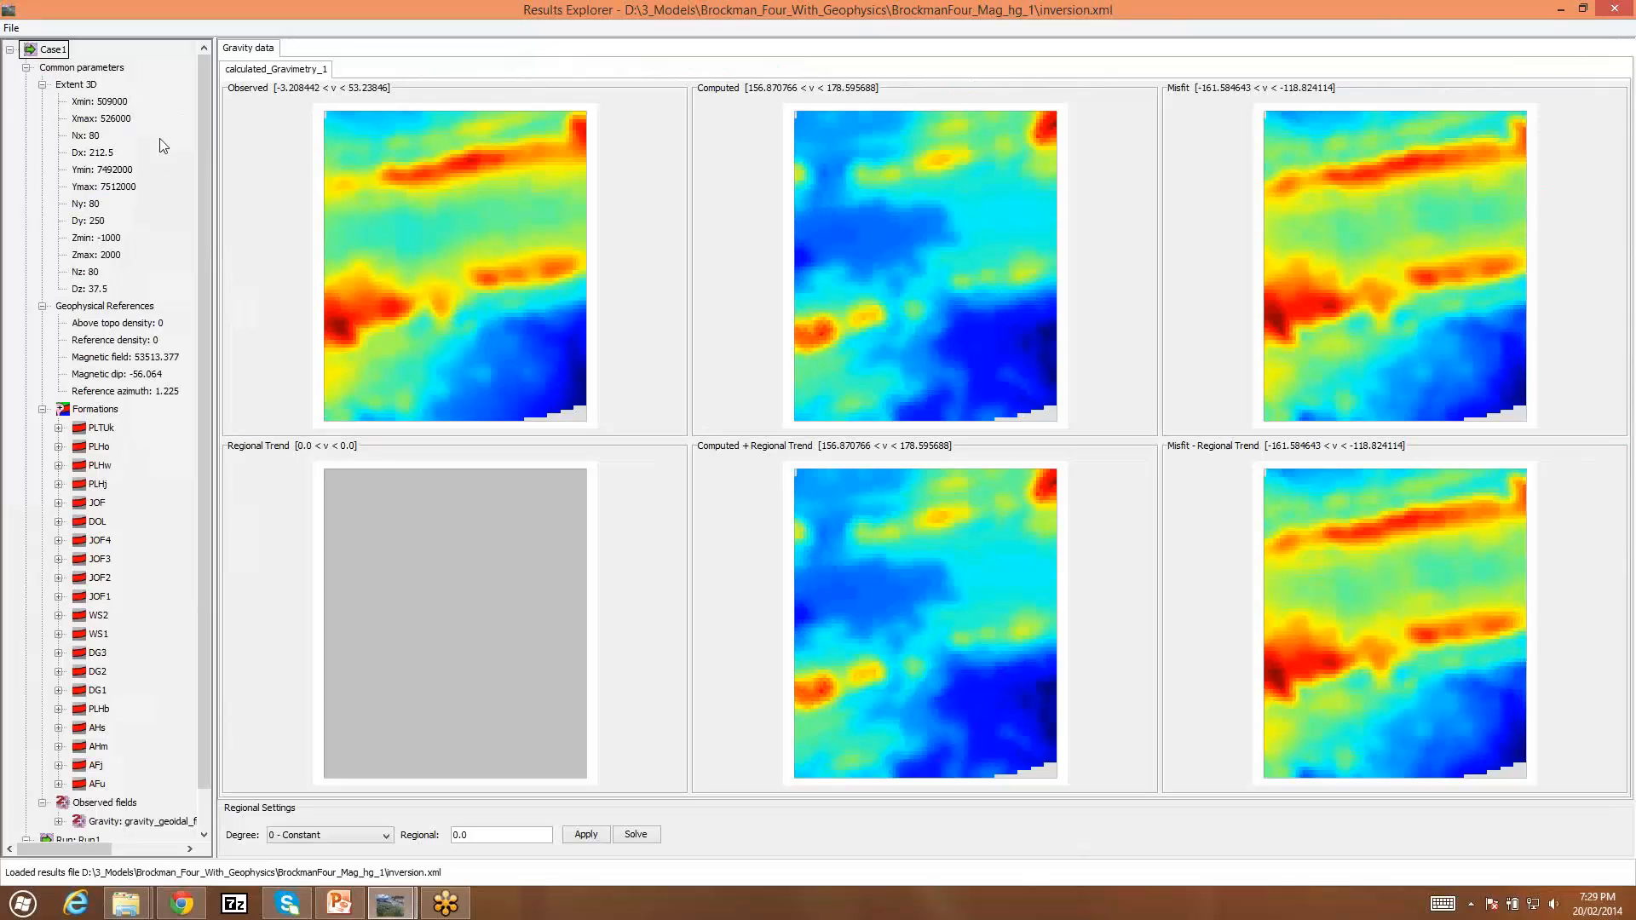
# Step: Collapse the extent and geophysical references, and view the full physical property laws of the PLTUk formation in a widened tree
pyautogui.click(41, 85)
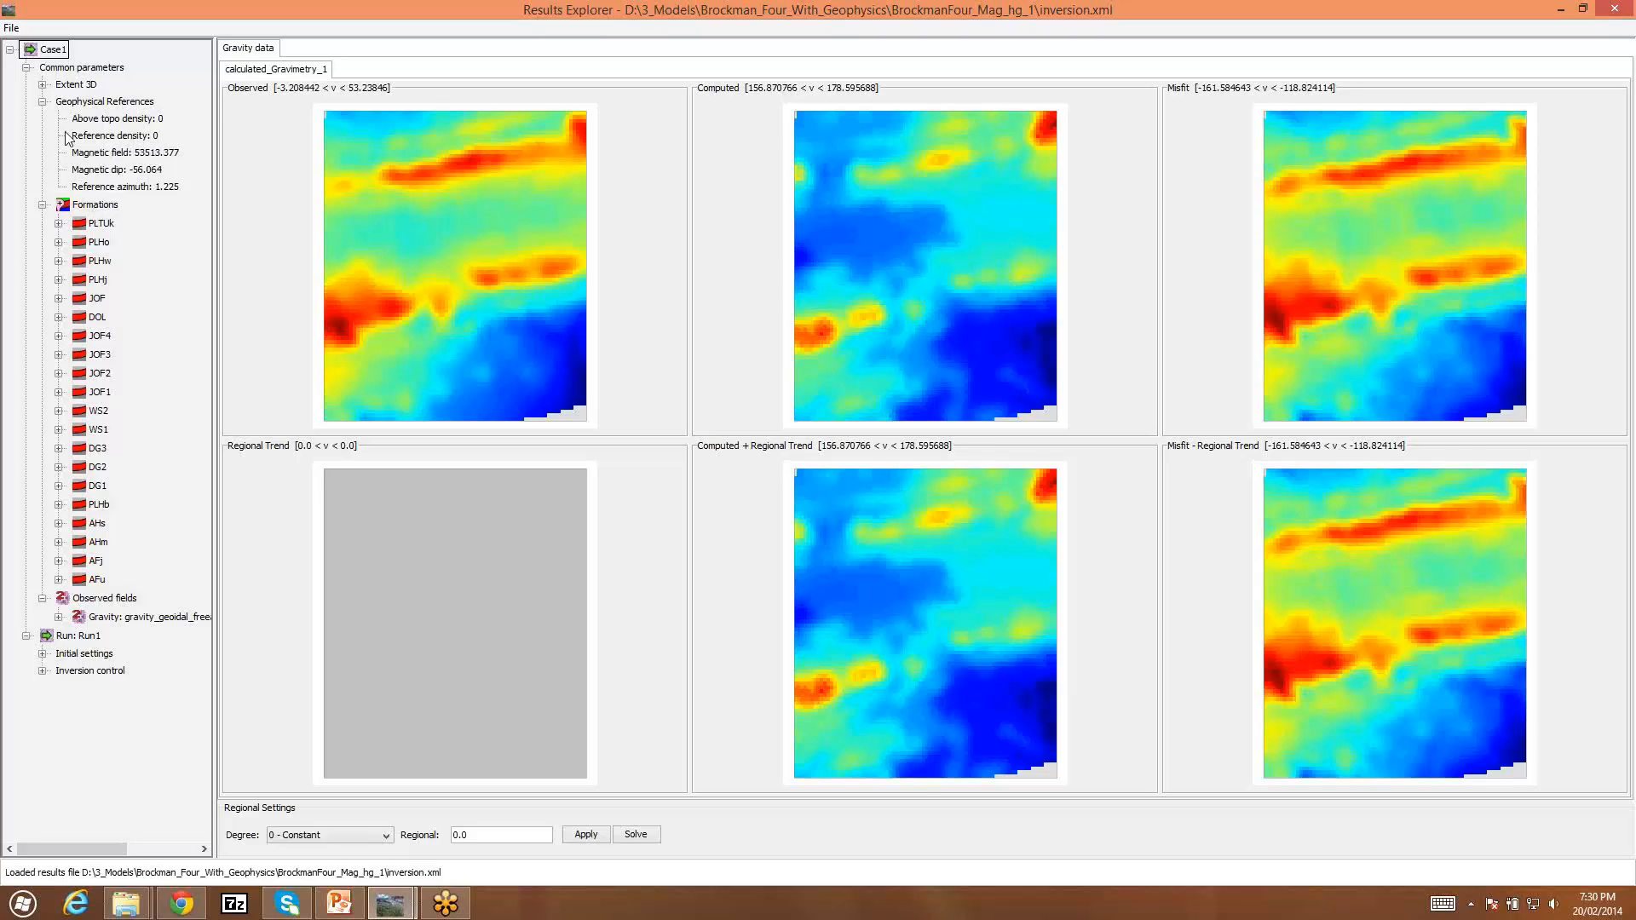
pyautogui.click(42, 101)
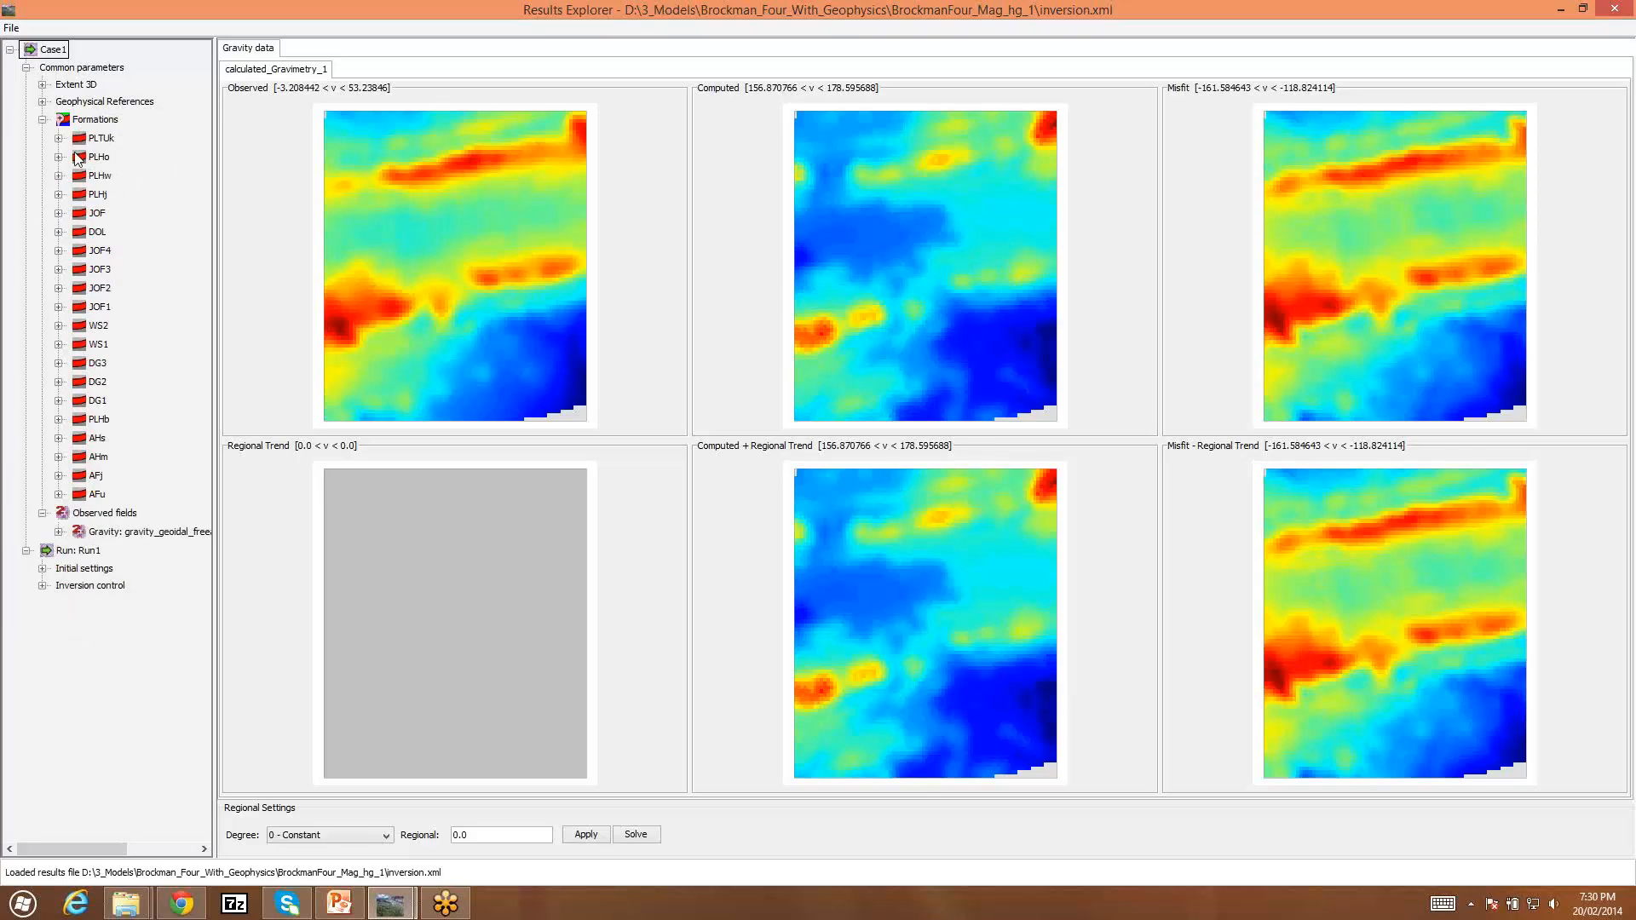
pyautogui.click(58, 138)
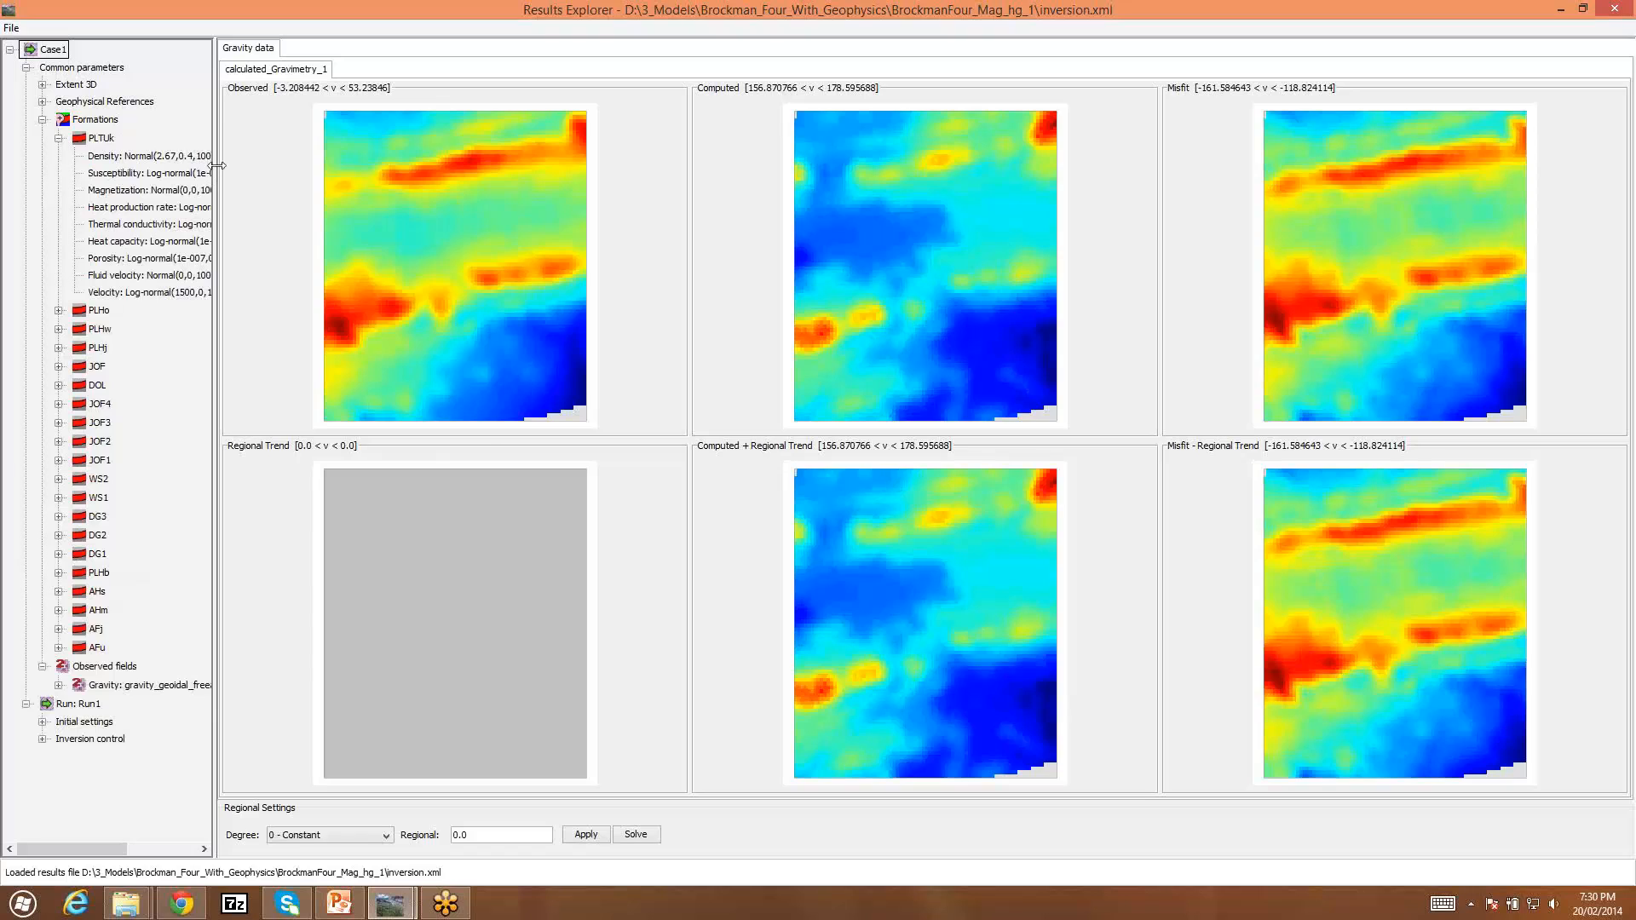
pyautogui.moveTo(214, 174); pyautogui.dragTo(279, 168)
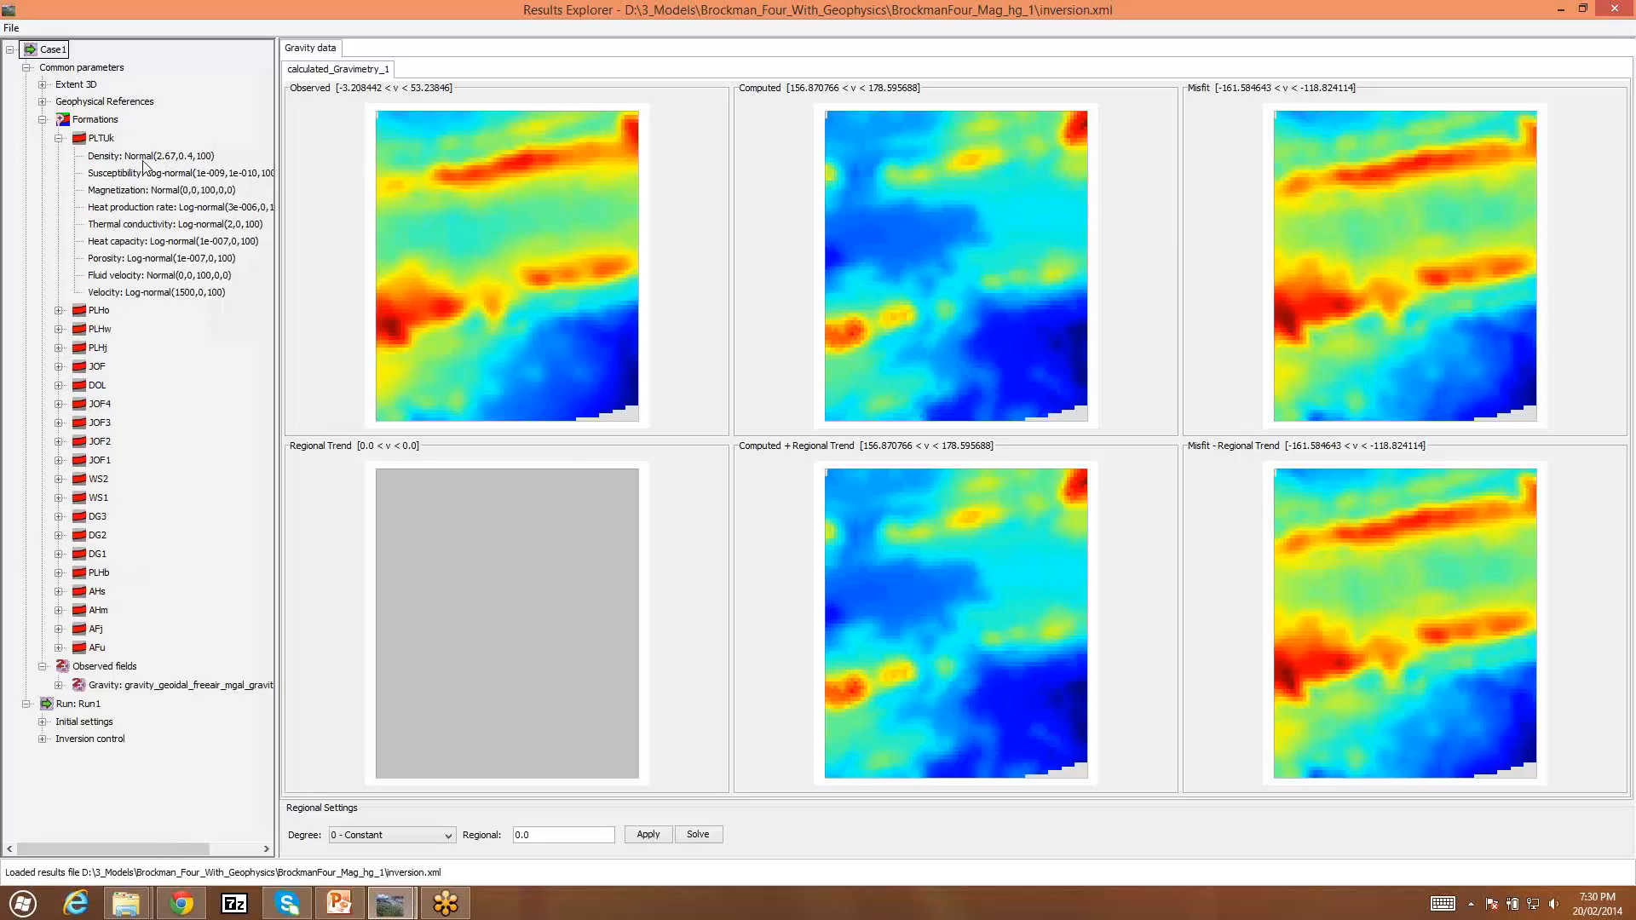
# Step: Collapse the formations and examine the observed gravity field's elevation, clearance, sampling and error settings in a widened tree
pyautogui.click(59, 138)
pyautogui.click(42, 120)
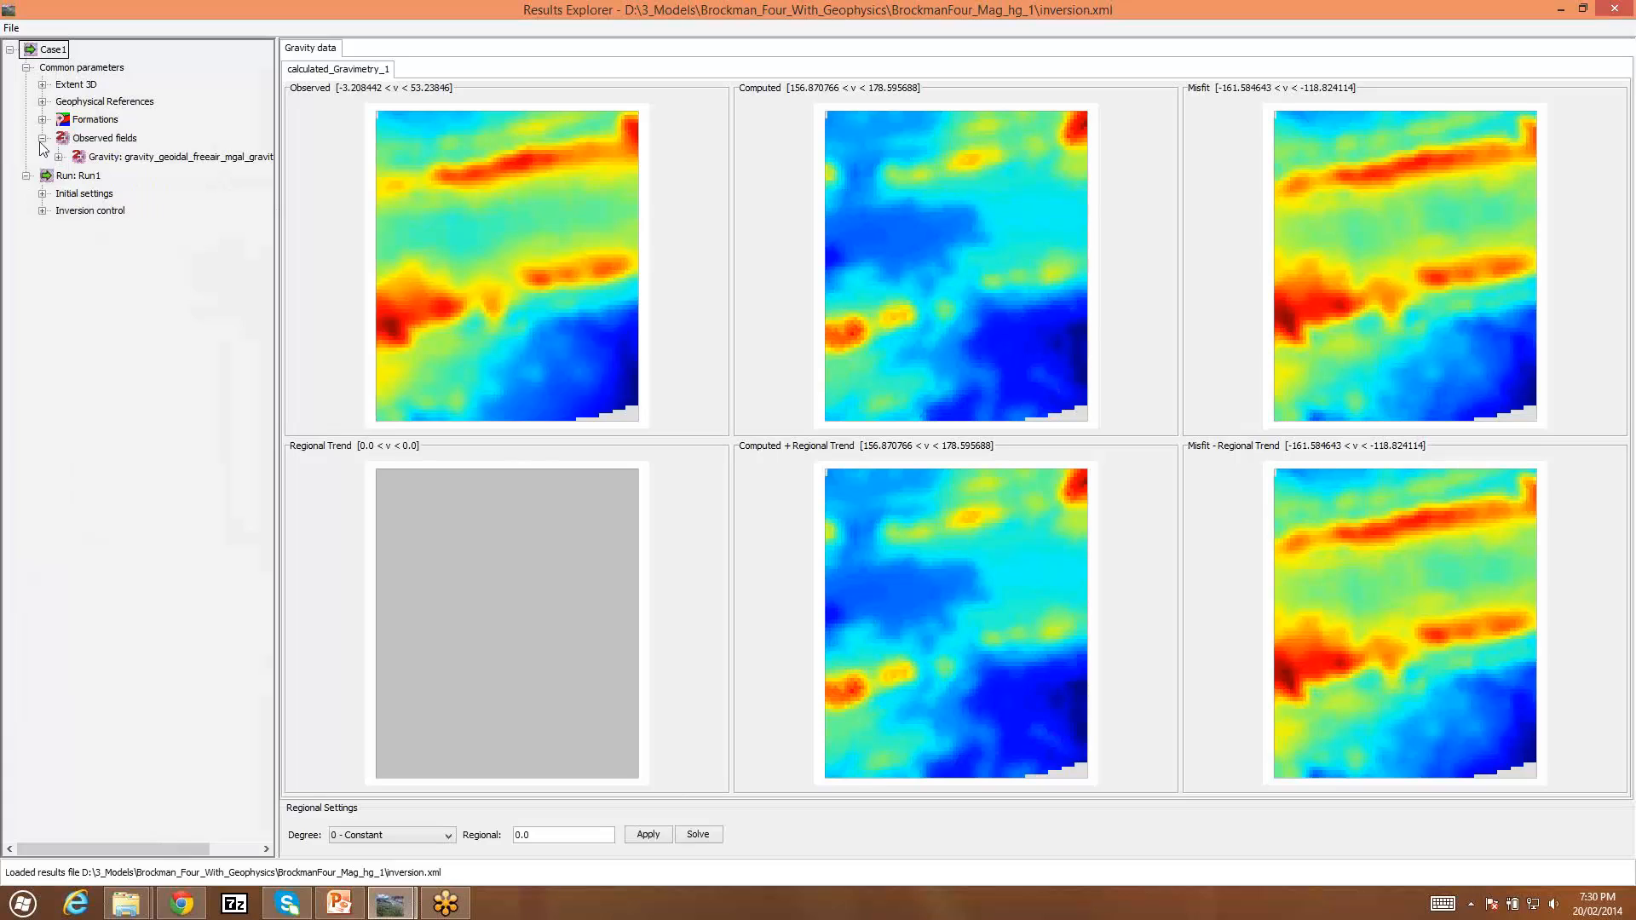
pyautogui.click(59, 157)
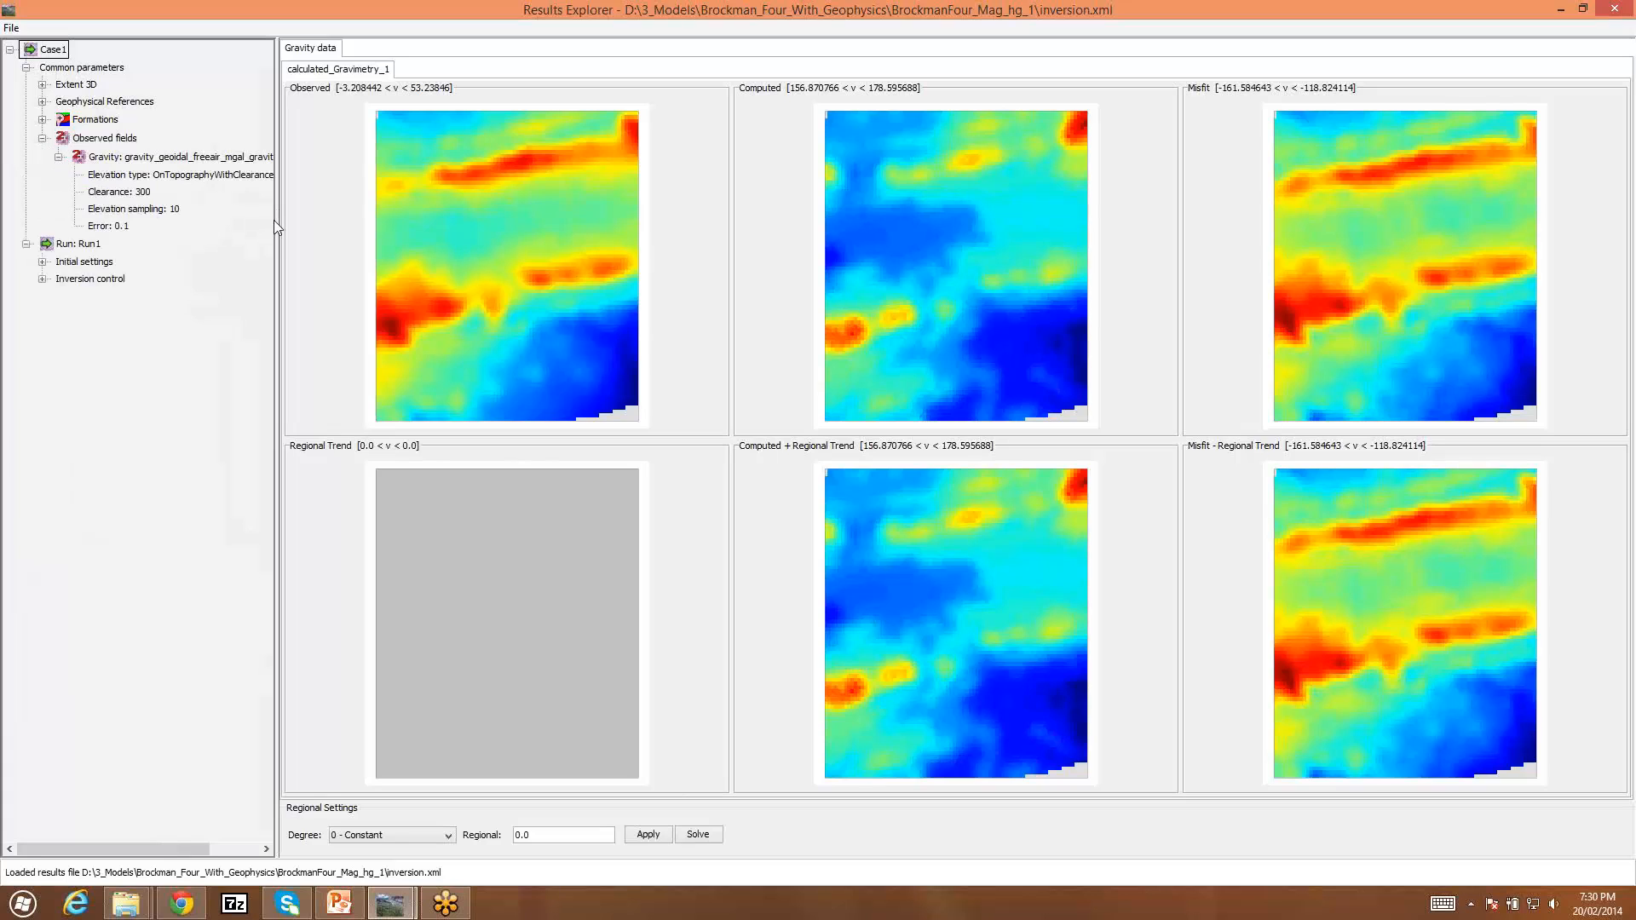
pyautogui.moveTo(279, 220); pyautogui.dragTo(378, 220)
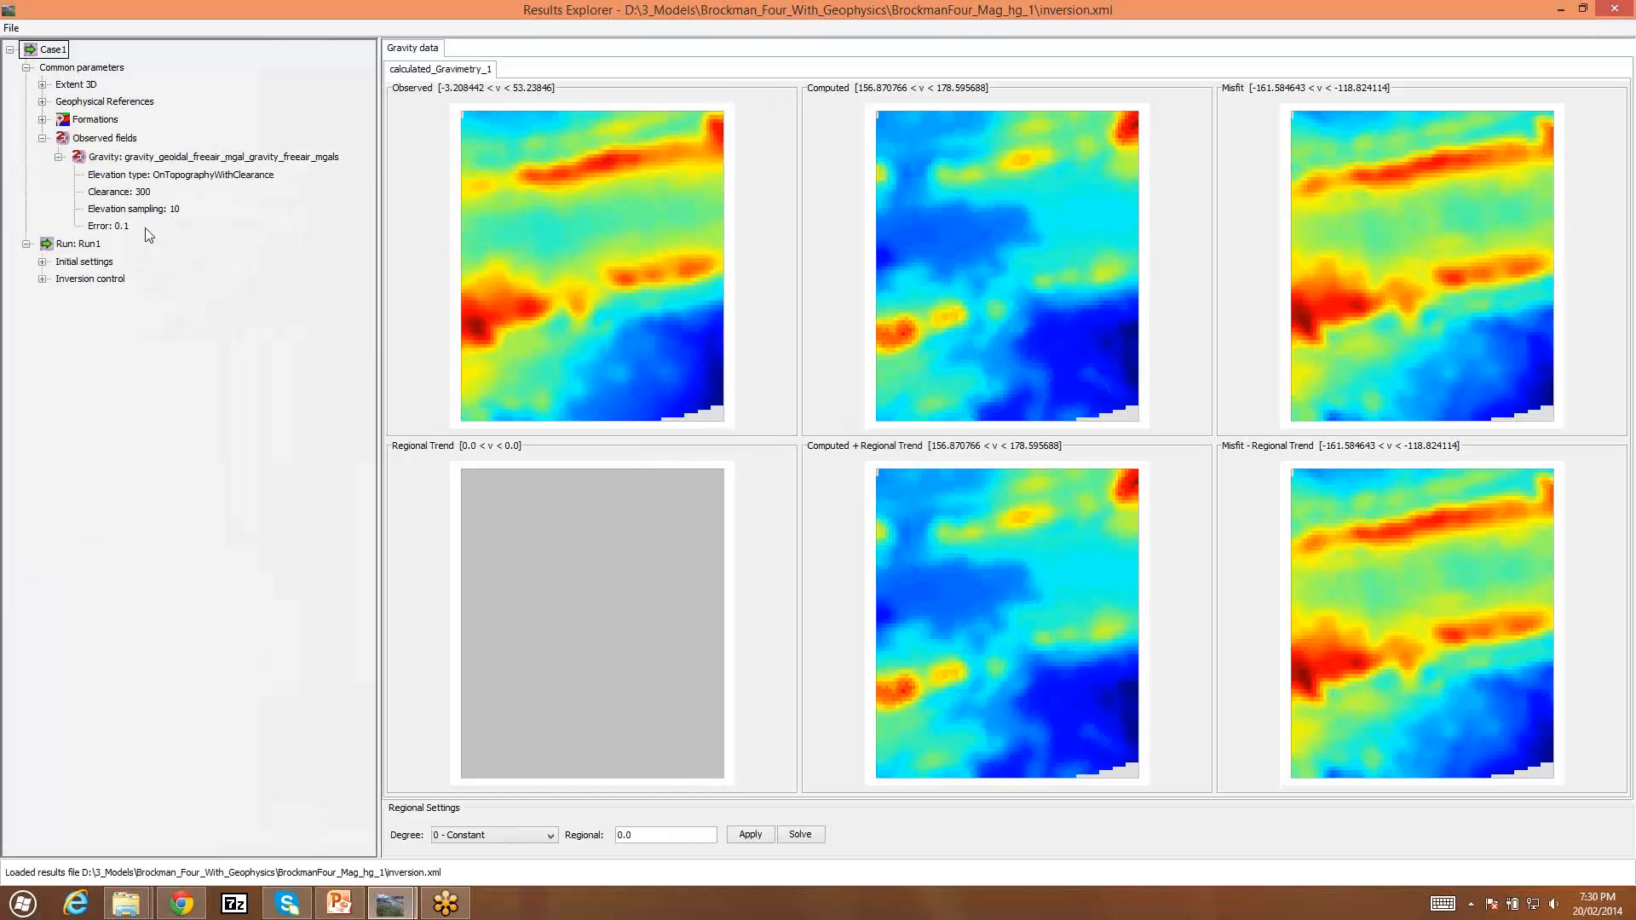
# Step: Review Run1's initial settings and inversion control, then collapse the run and common parameters and narrow the tree
pyautogui.click(41, 261)
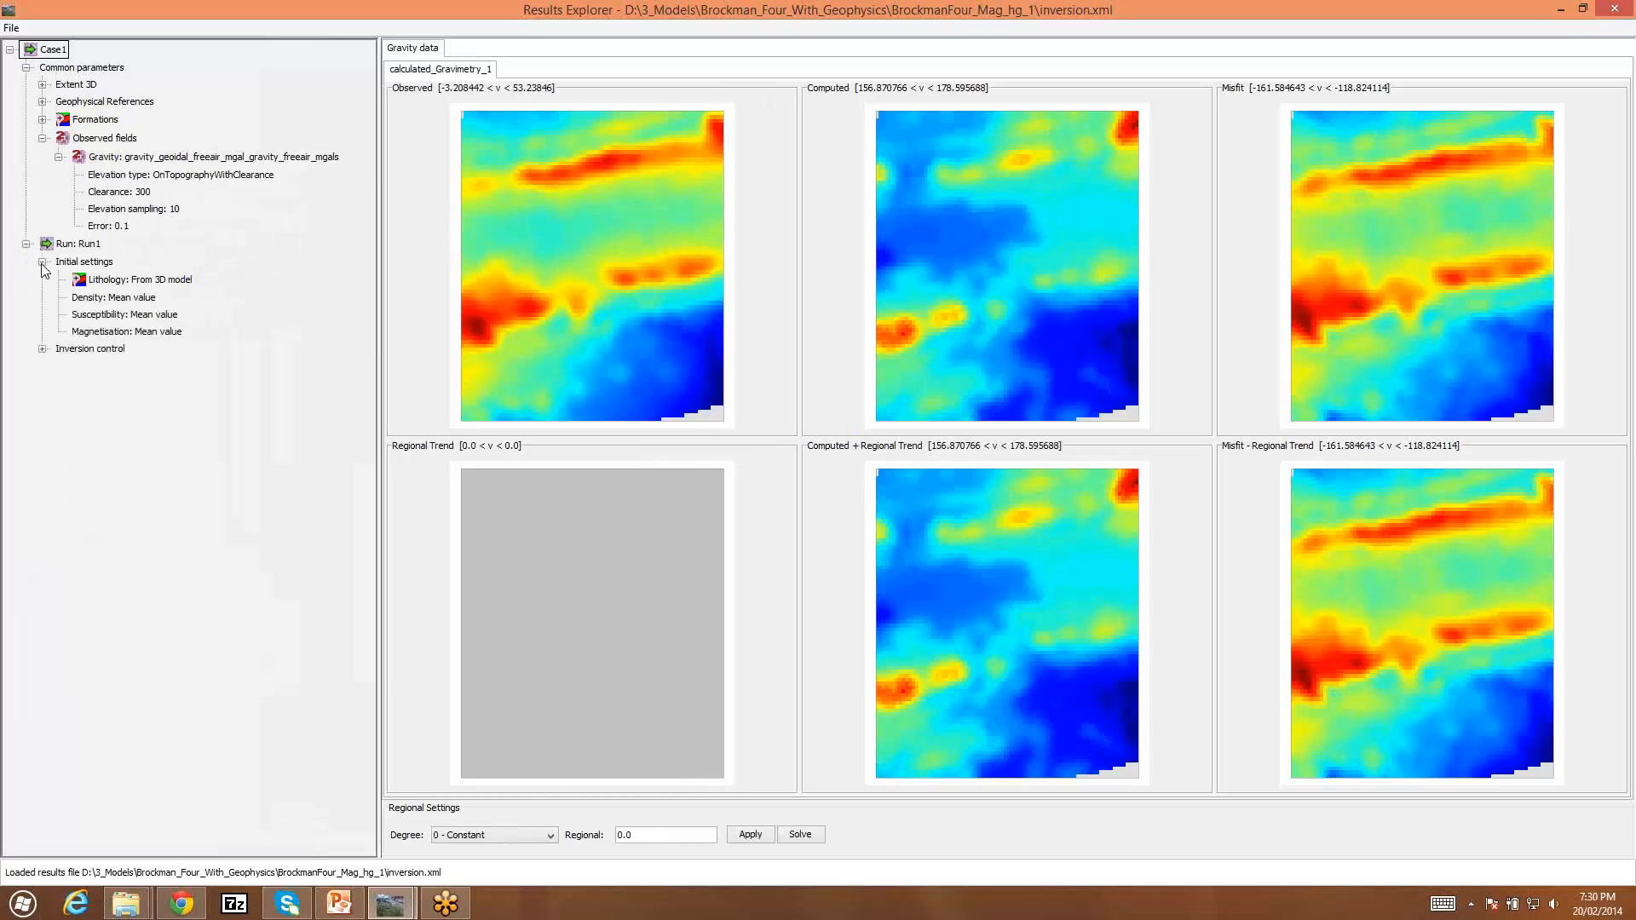
pyautogui.click(42, 349)
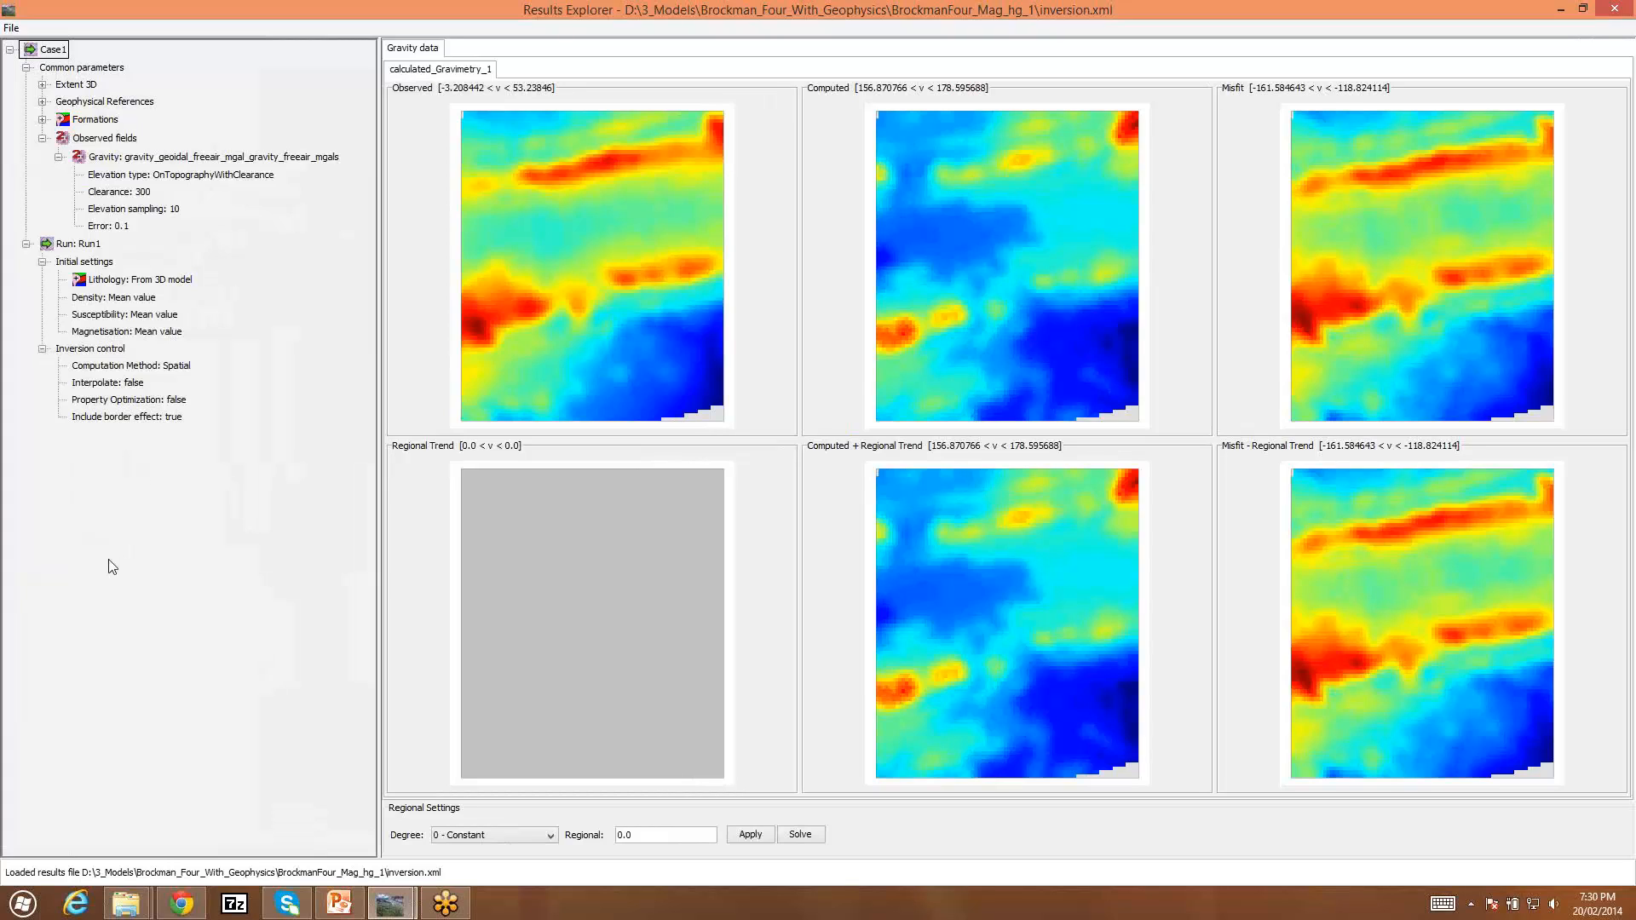
pyautogui.click(27, 244)
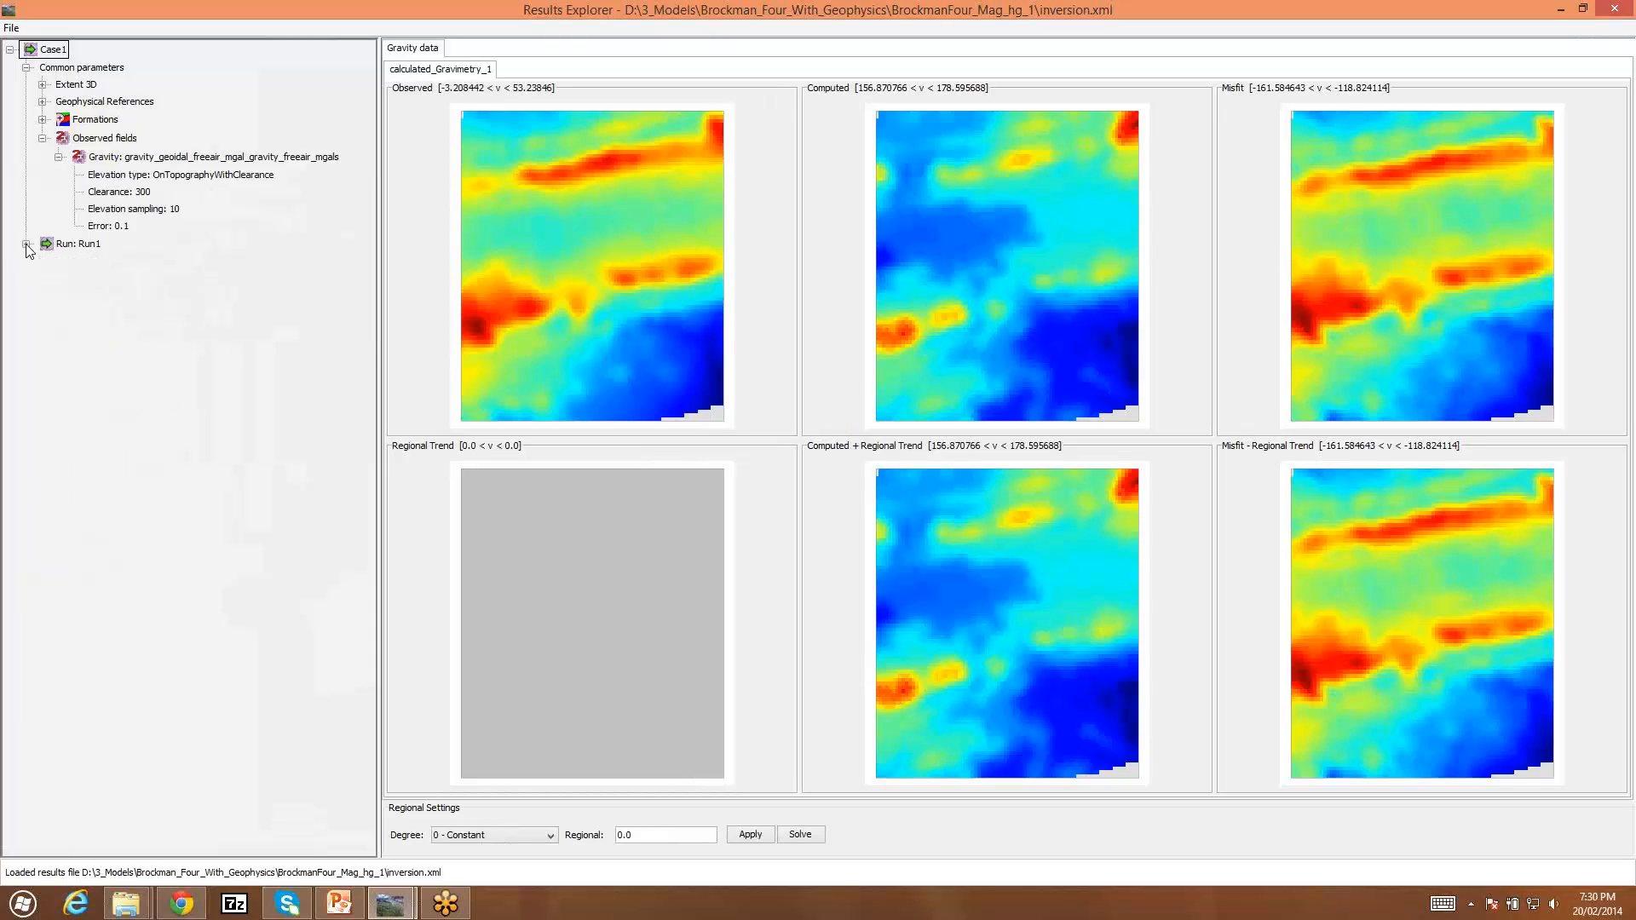
pyautogui.click(26, 68)
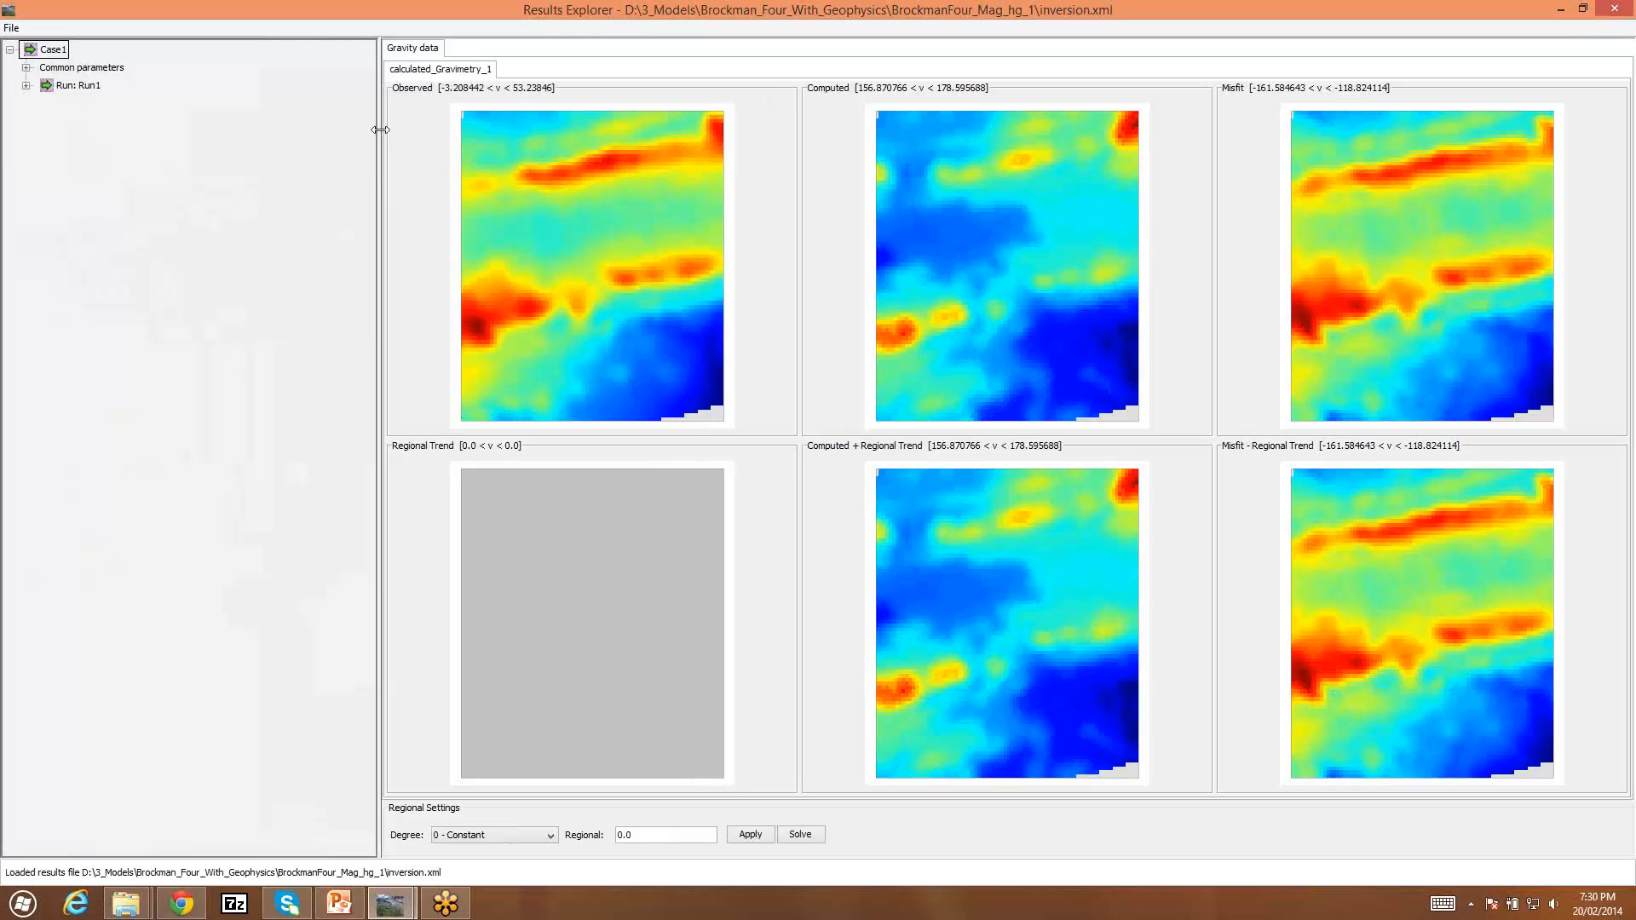
pyautogui.moveTo(377, 130); pyautogui.dragTo(183, 126)
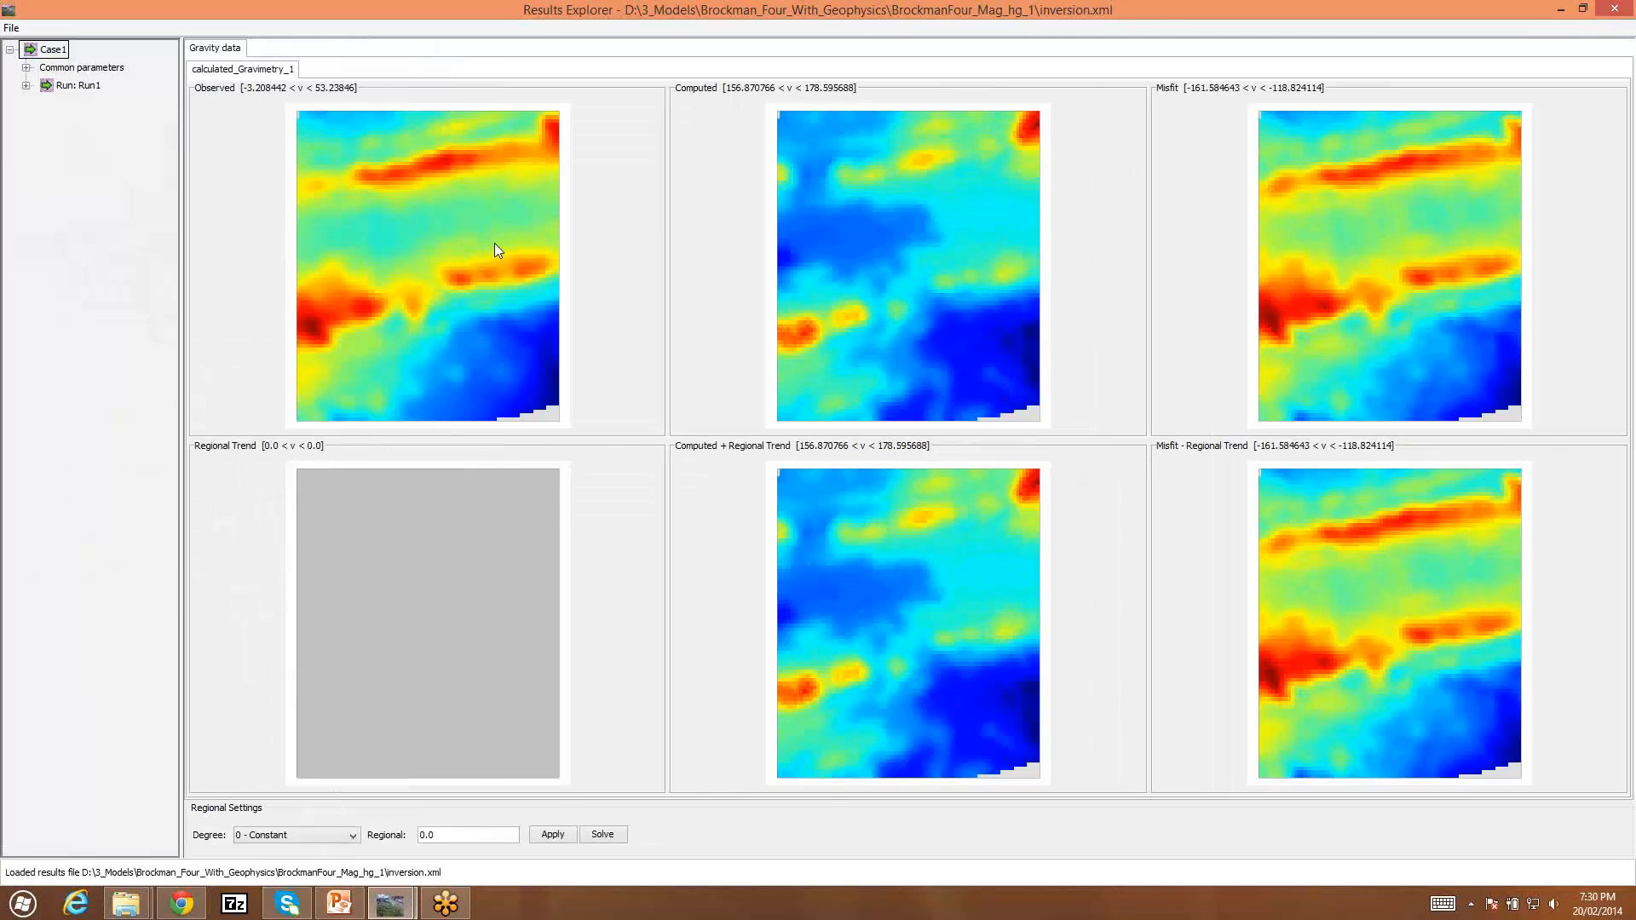
# Step: Solve for a regional gravity trend of degree 0 - Constant and close the Results Explorer
pyautogui.moveTo(456, 221)
pyautogui.moveTo(872, 200)
pyautogui.click(353, 836)
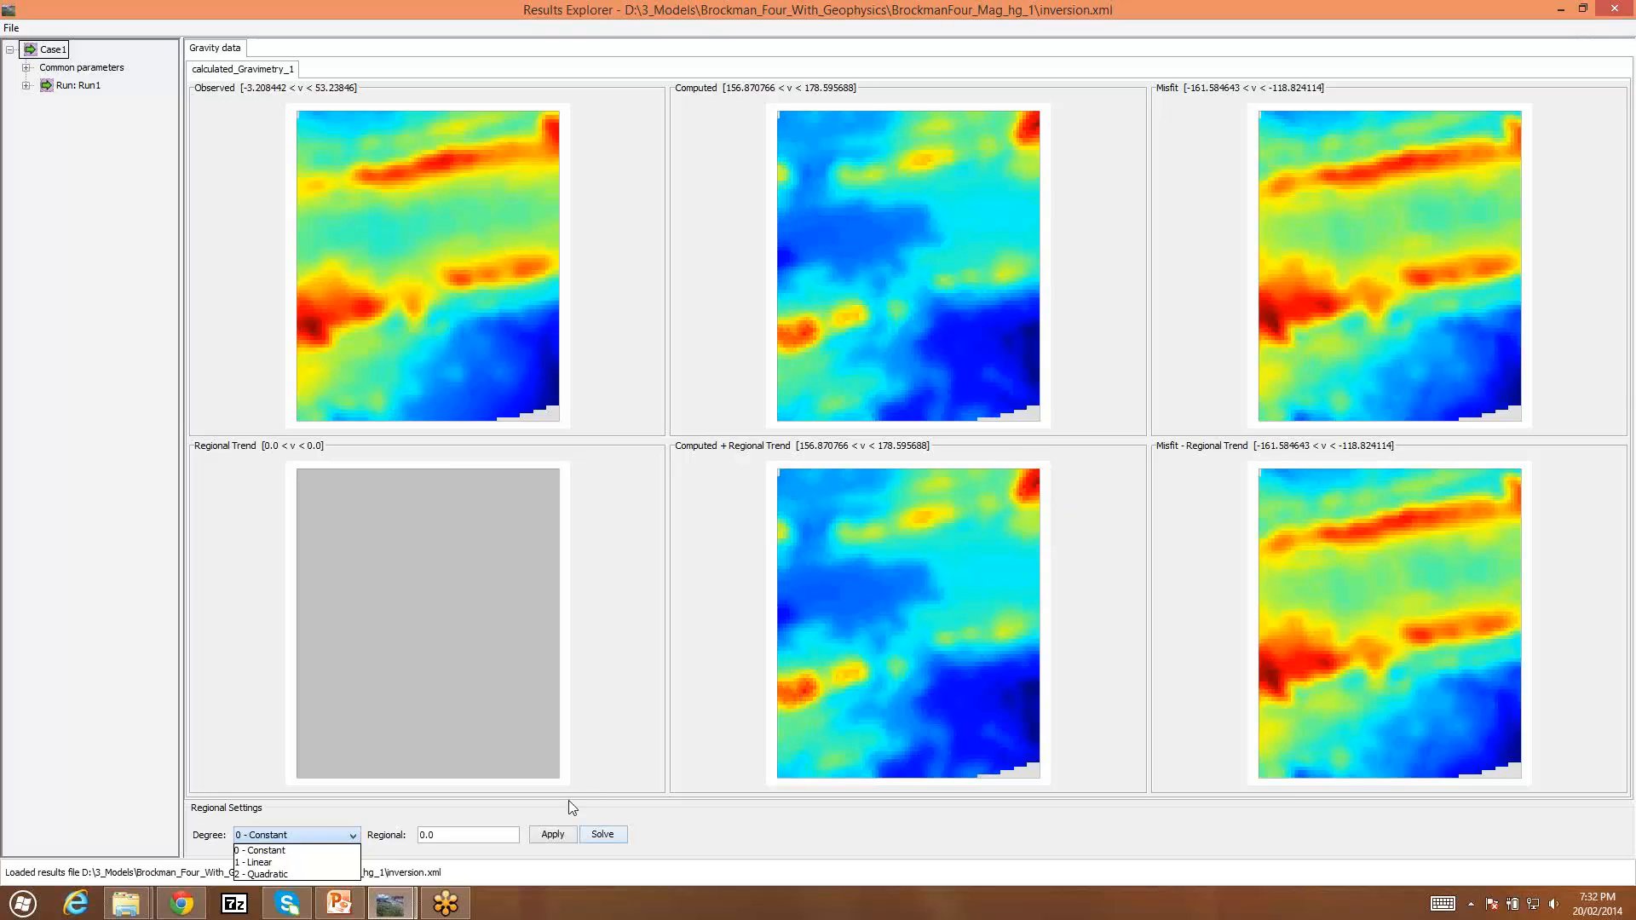
pyautogui.click(281, 852)
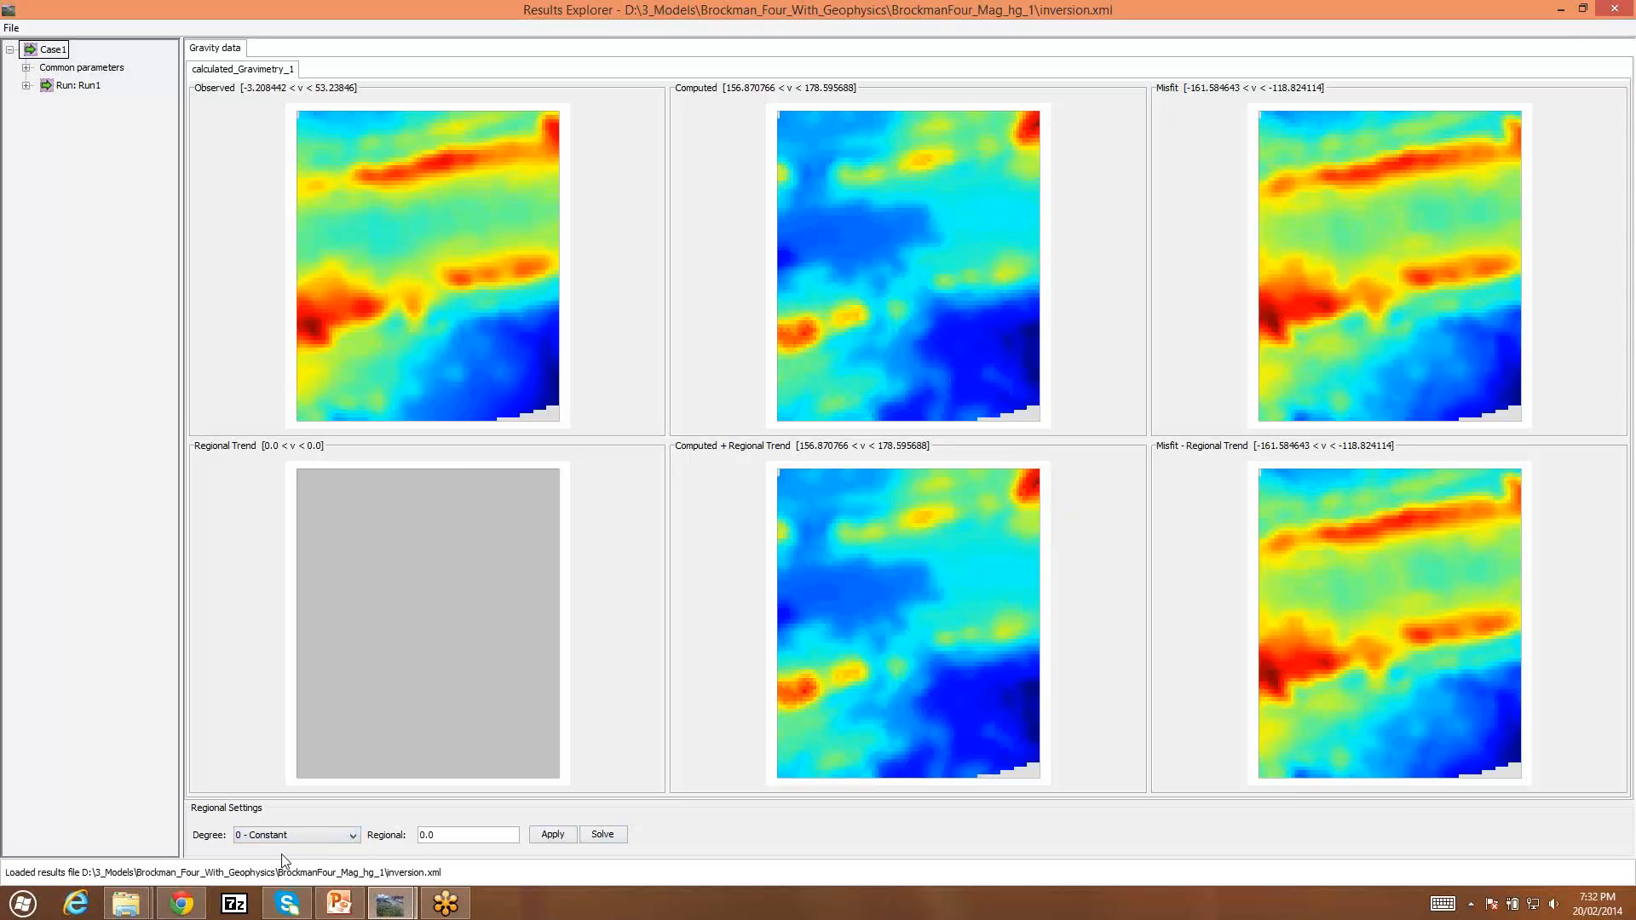
pyautogui.click(352, 837)
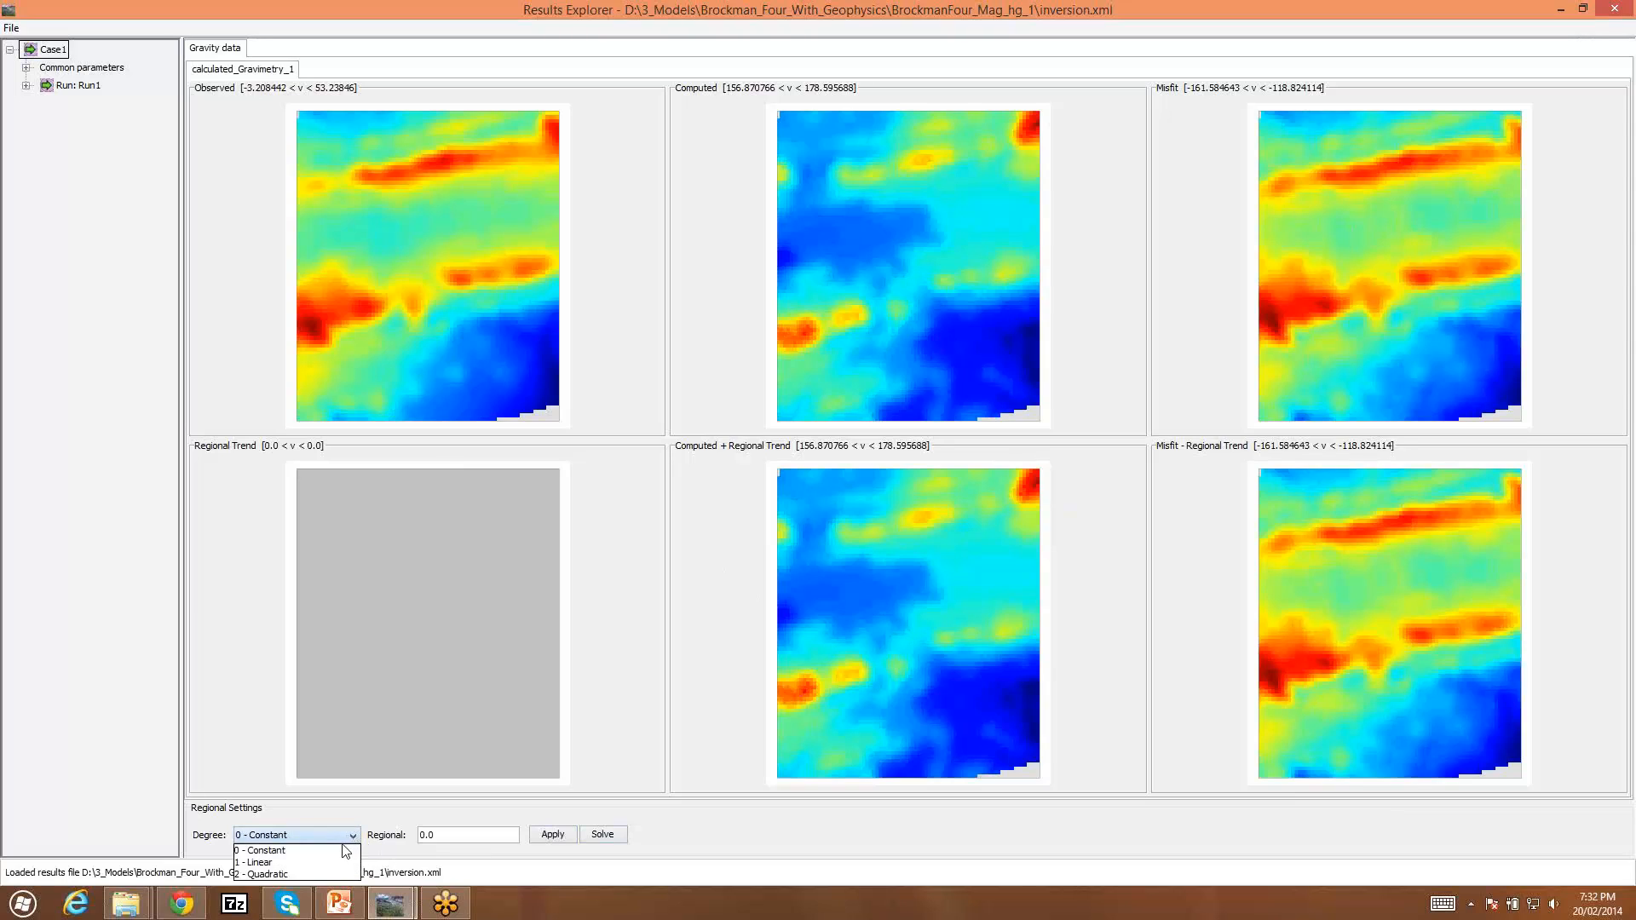
pyautogui.click(336, 850)
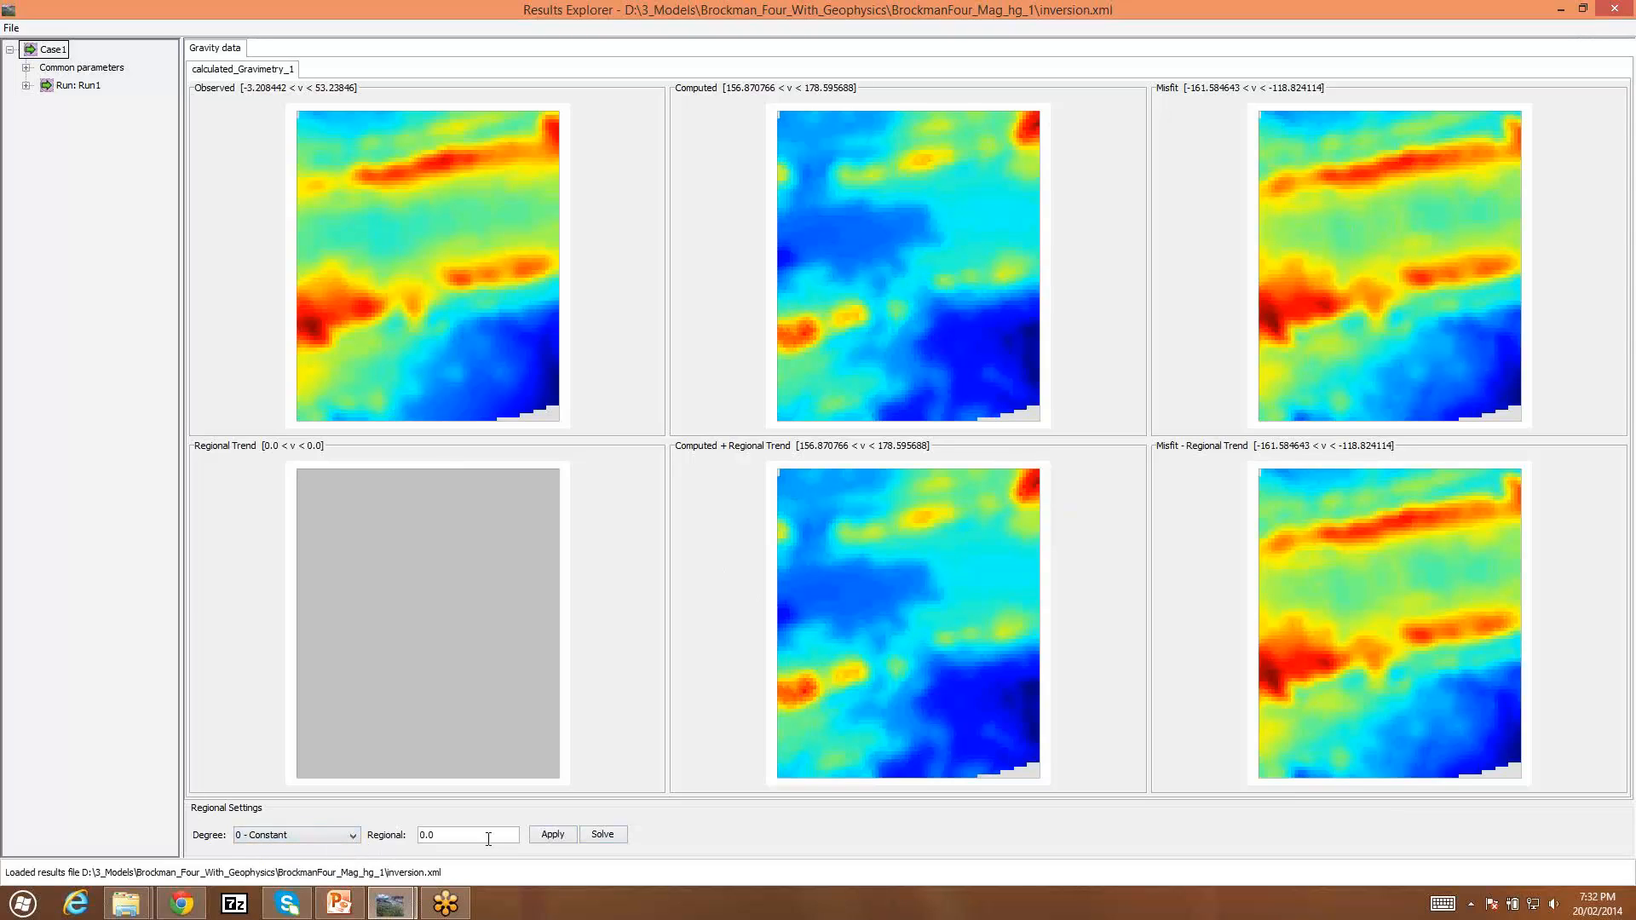
pyautogui.click(603, 835)
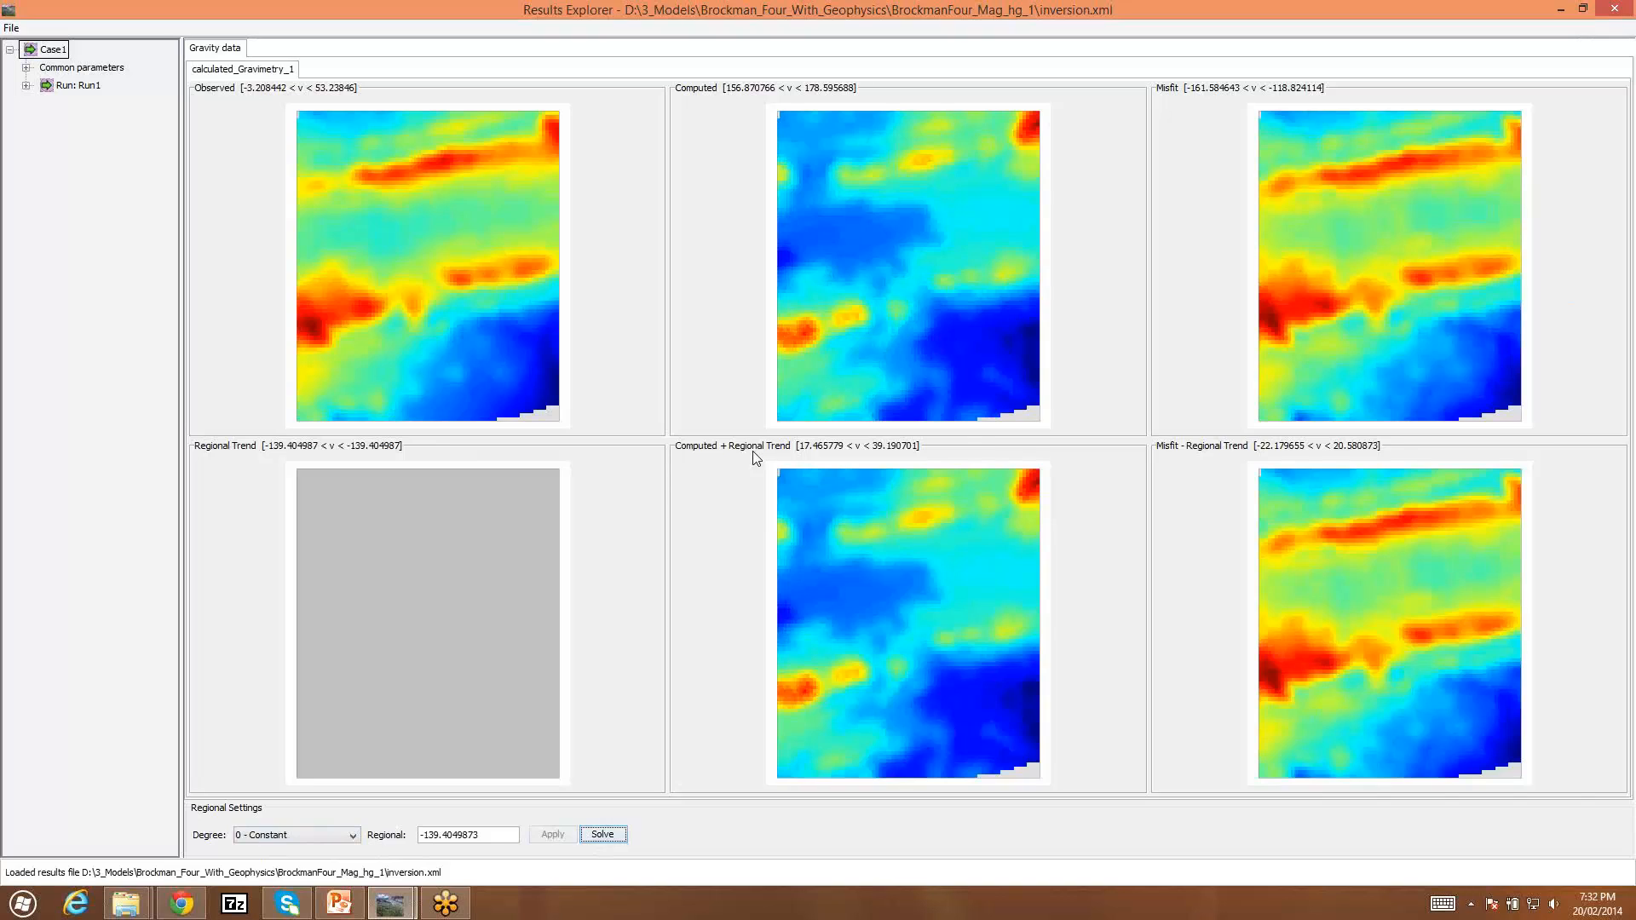
pyautogui.moveTo(785, 471)
pyautogui.moveTo(1413, 562)
pyautogui.click(1619, 10)
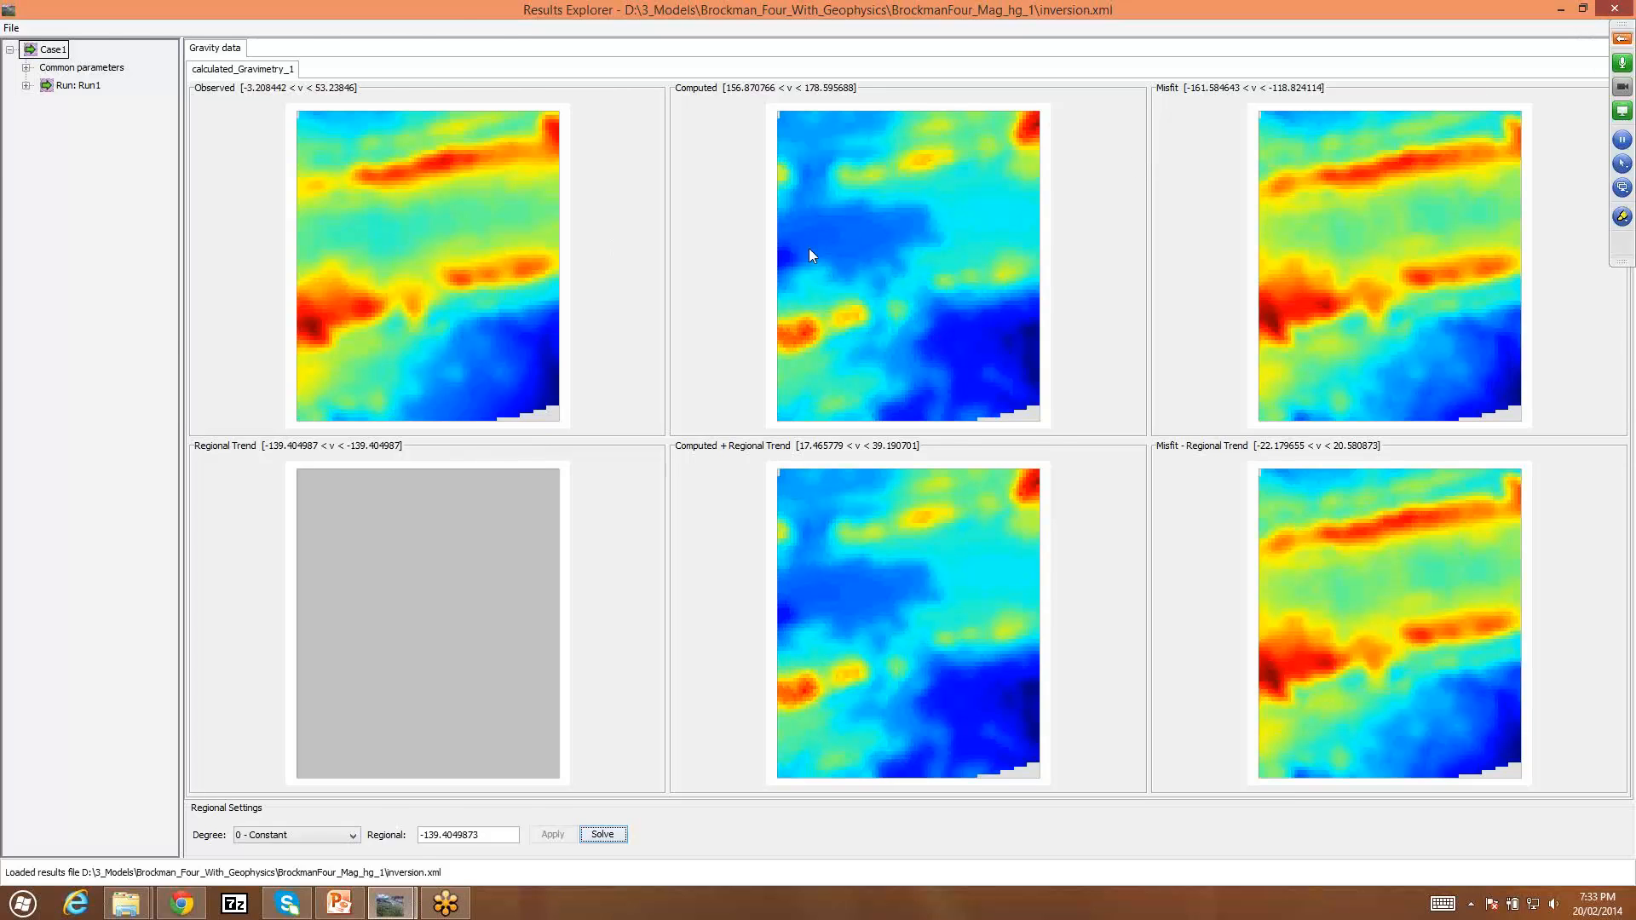
# Step: Import the geophysical results of Case1 Run1 into Grids and Meshes, replacing the existing Case1_Run1_2D and Case1_Run1_3D_initial grids
pyautogui.click(60, 272)
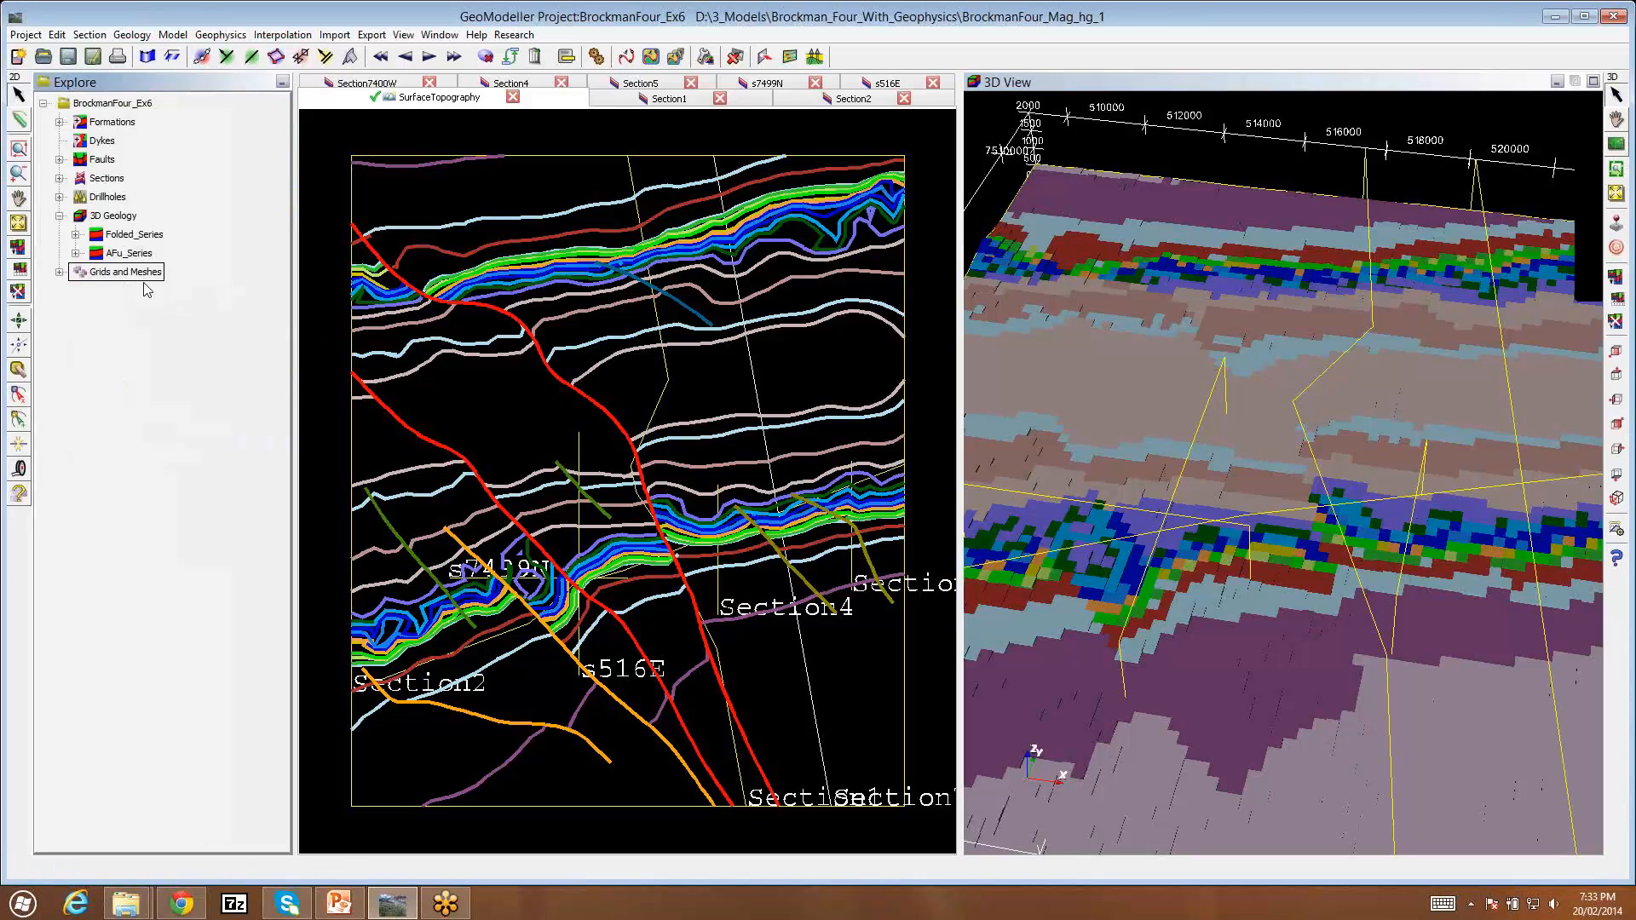
pyautogui.click(60, 272)
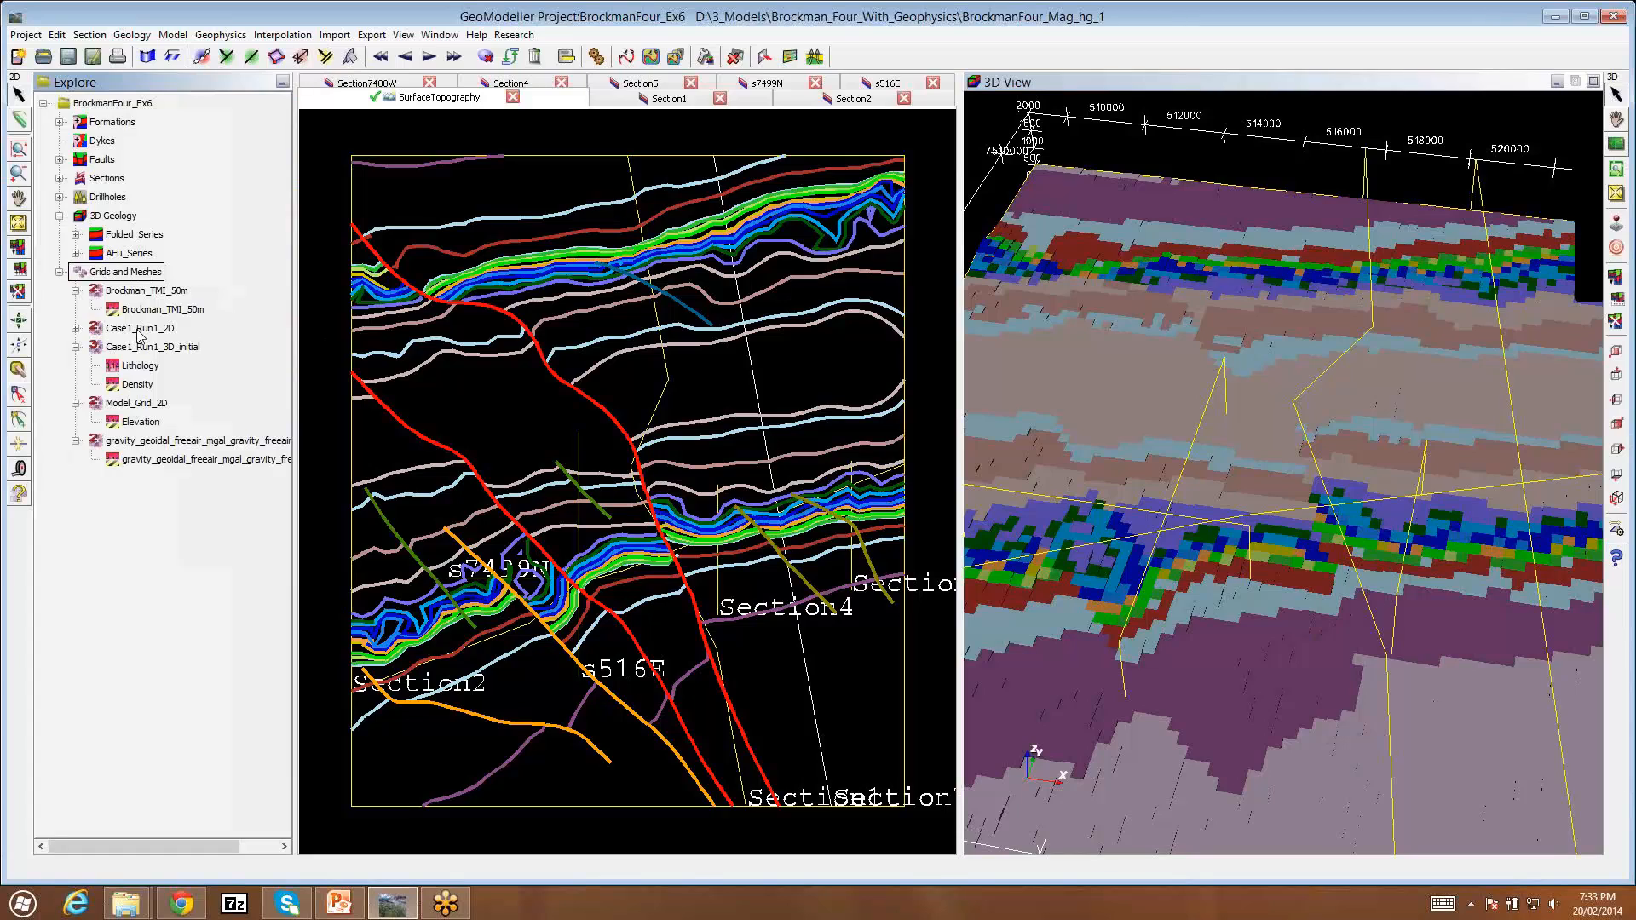
pyautogui.click(76, 347)
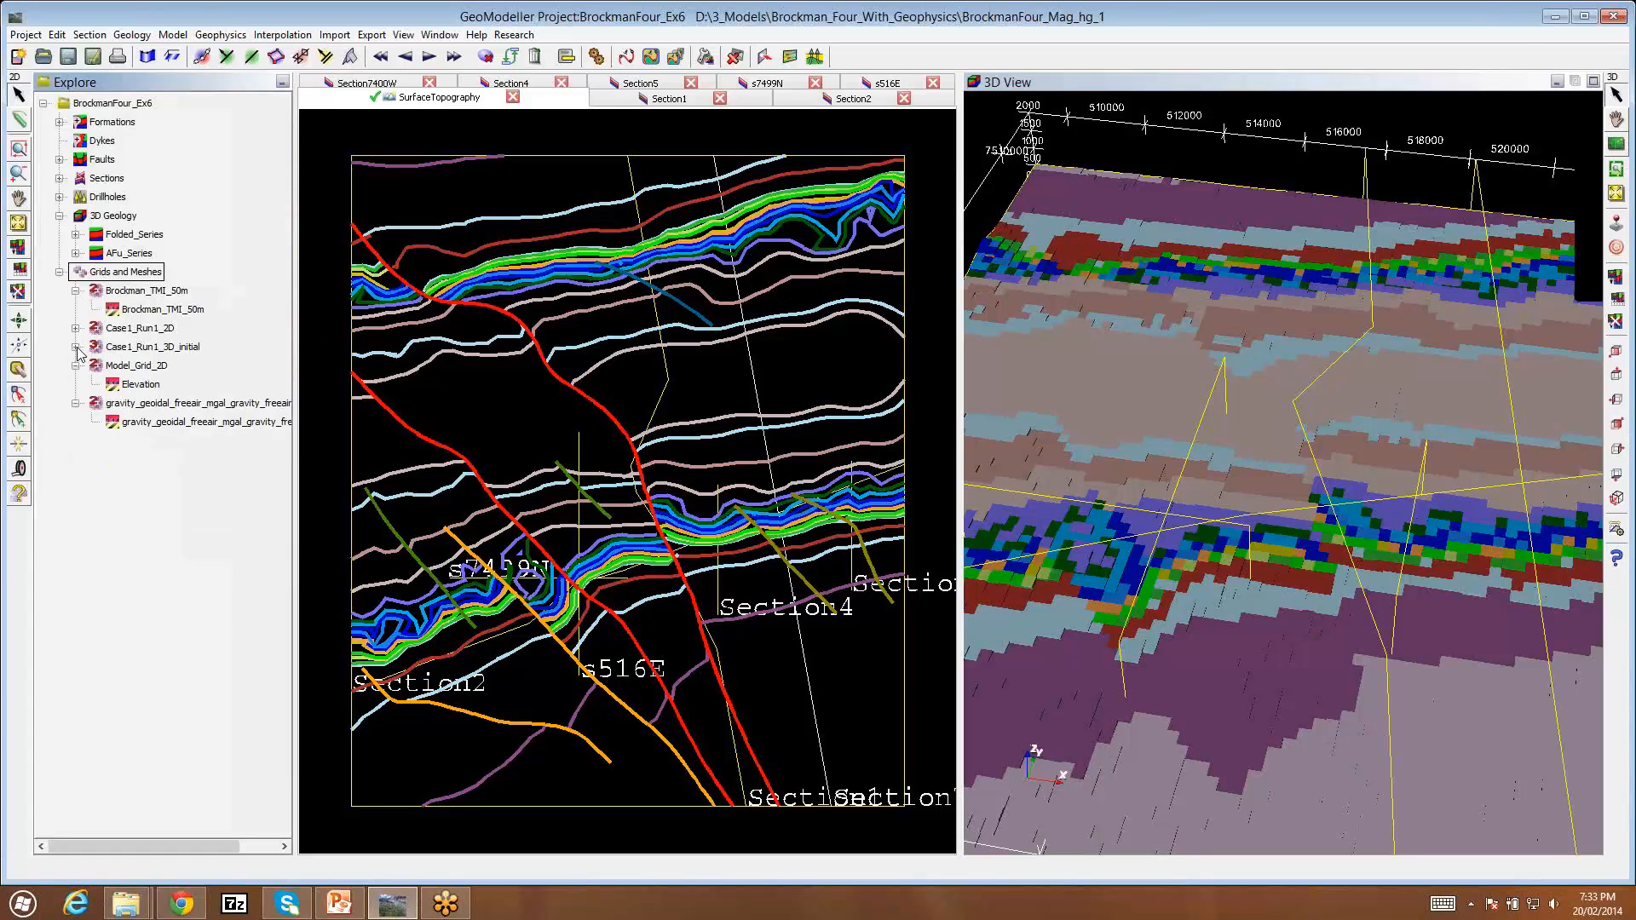
pyautogui.rightClick(147, 276)
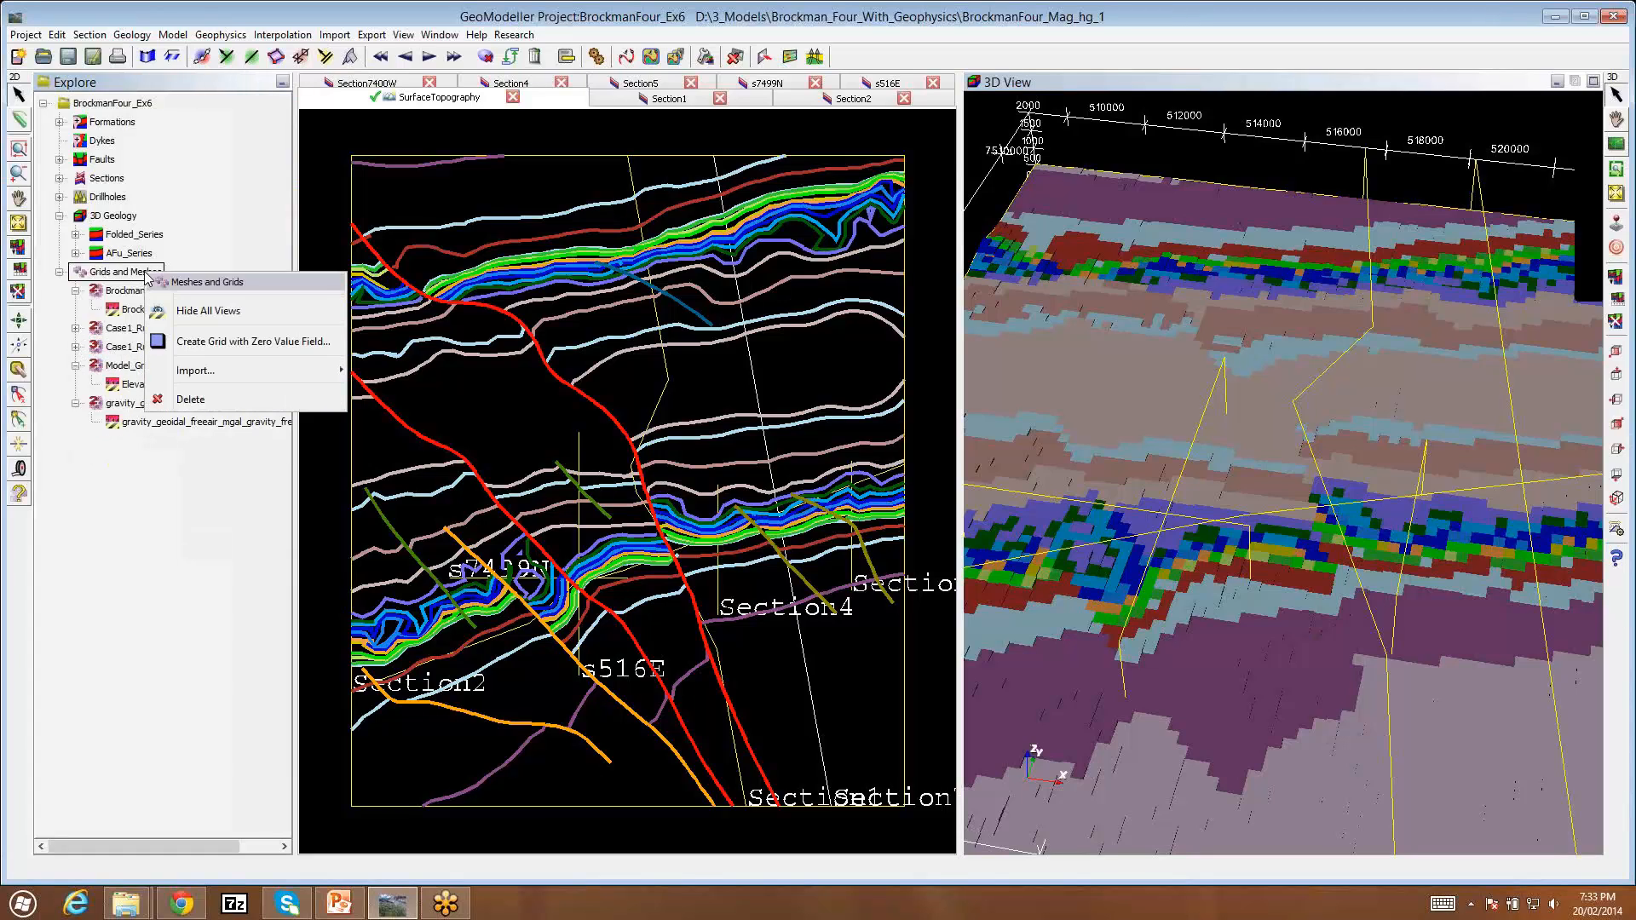
pyautogui.moveTo(183, 375)
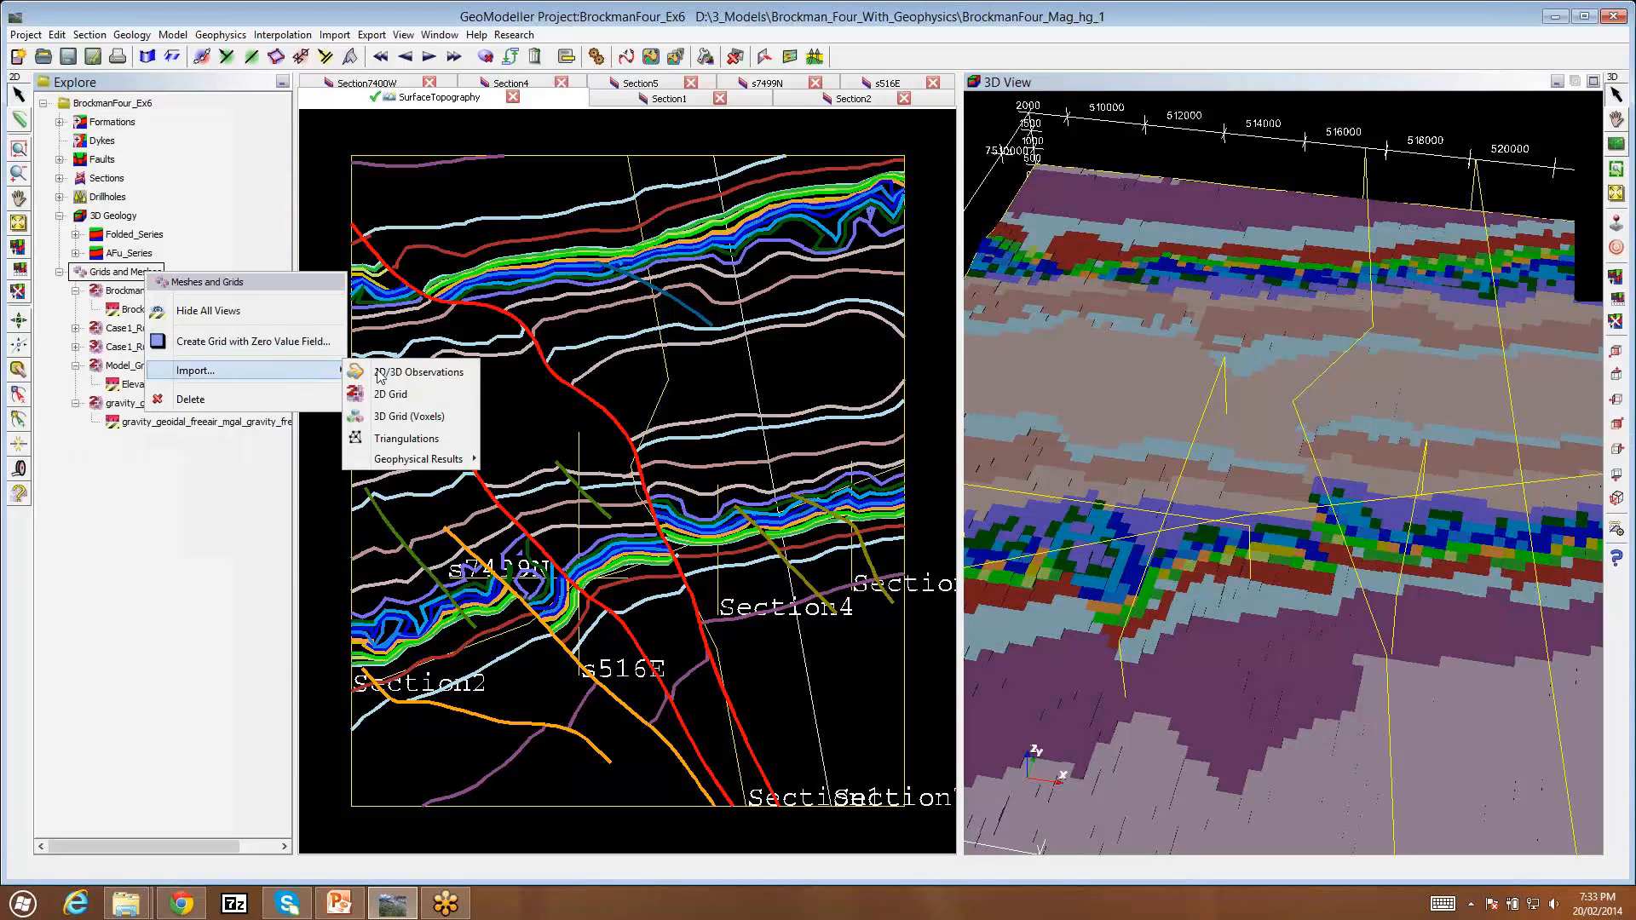
pyautogui.moveTo(419, 462)
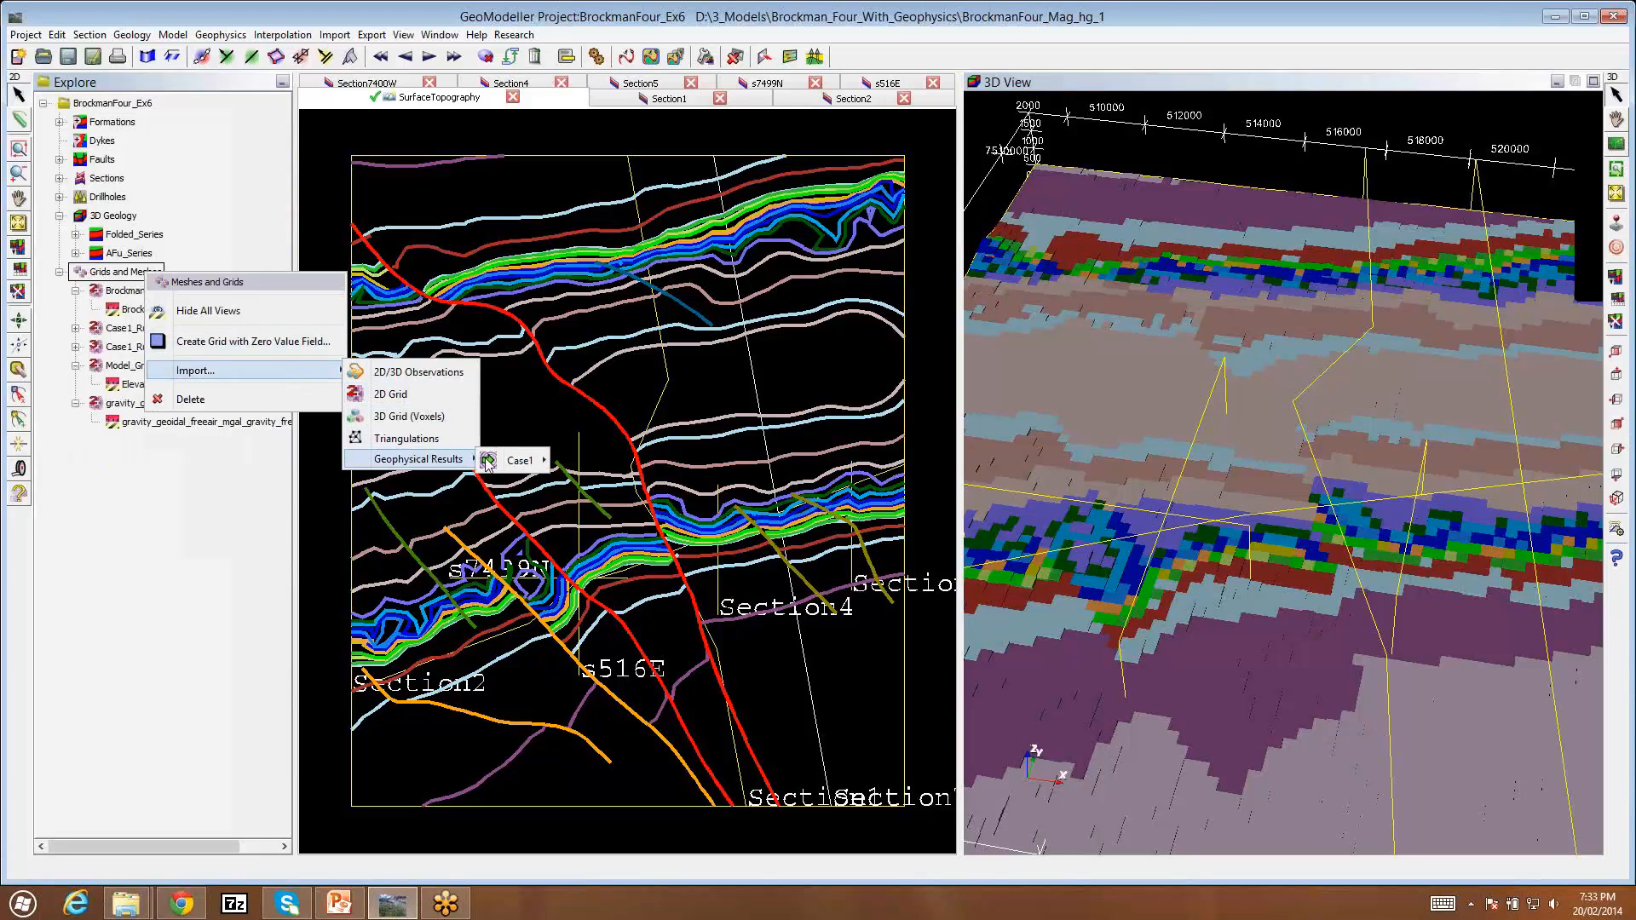
pyautogui.moveTo(521, 462)
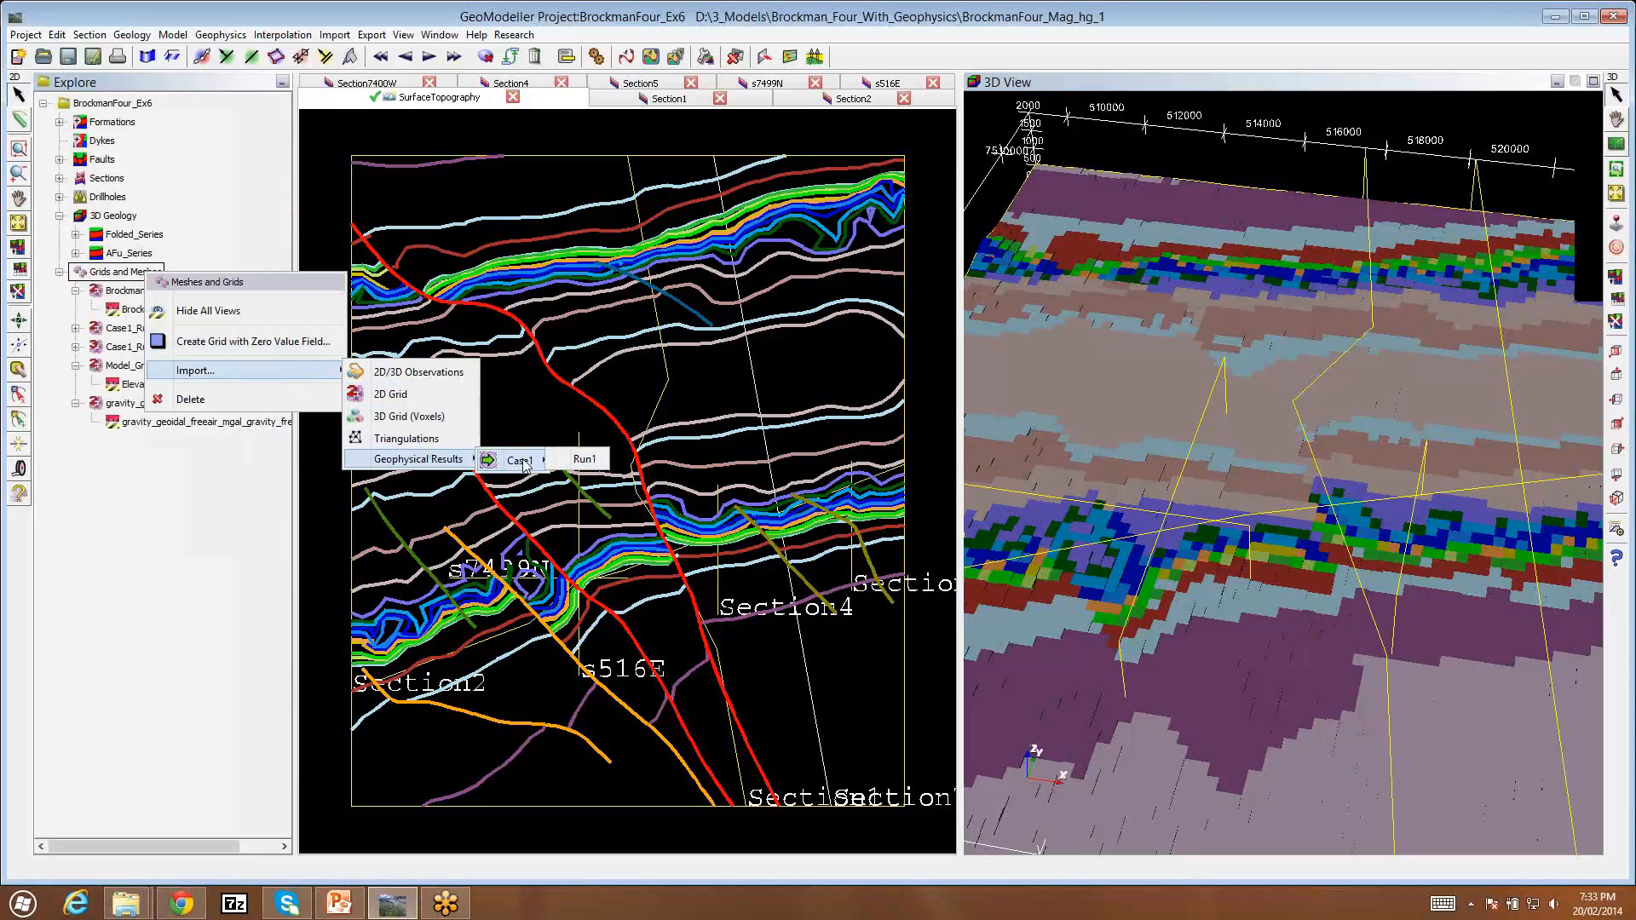
pyautogui.click(584, 460)
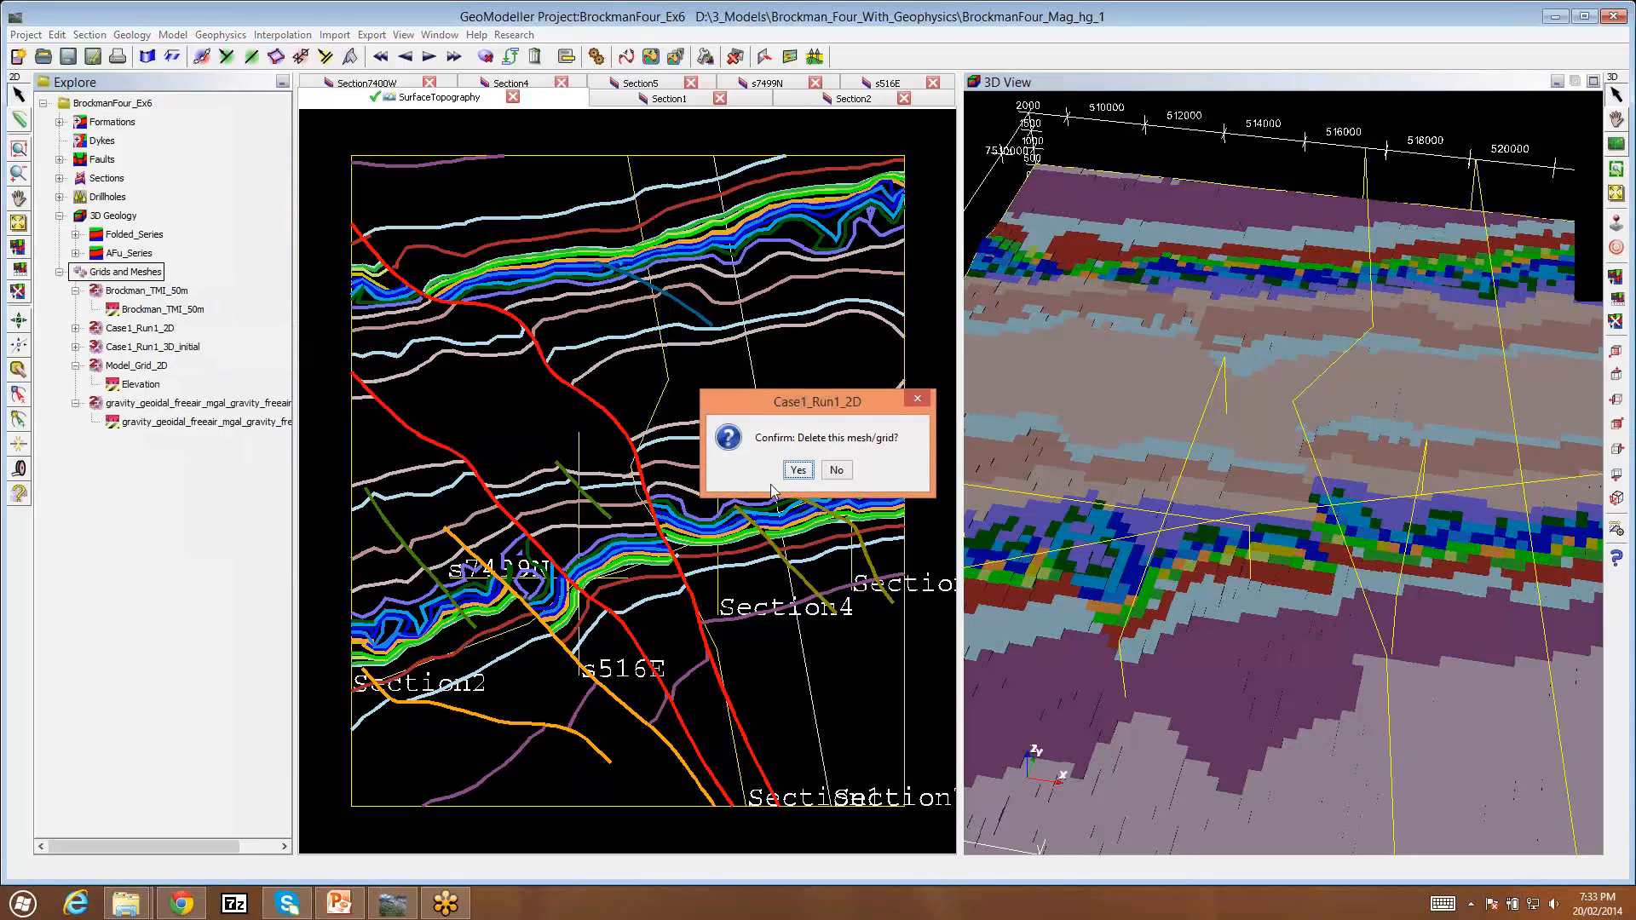
pyautogui.click(798, 472)
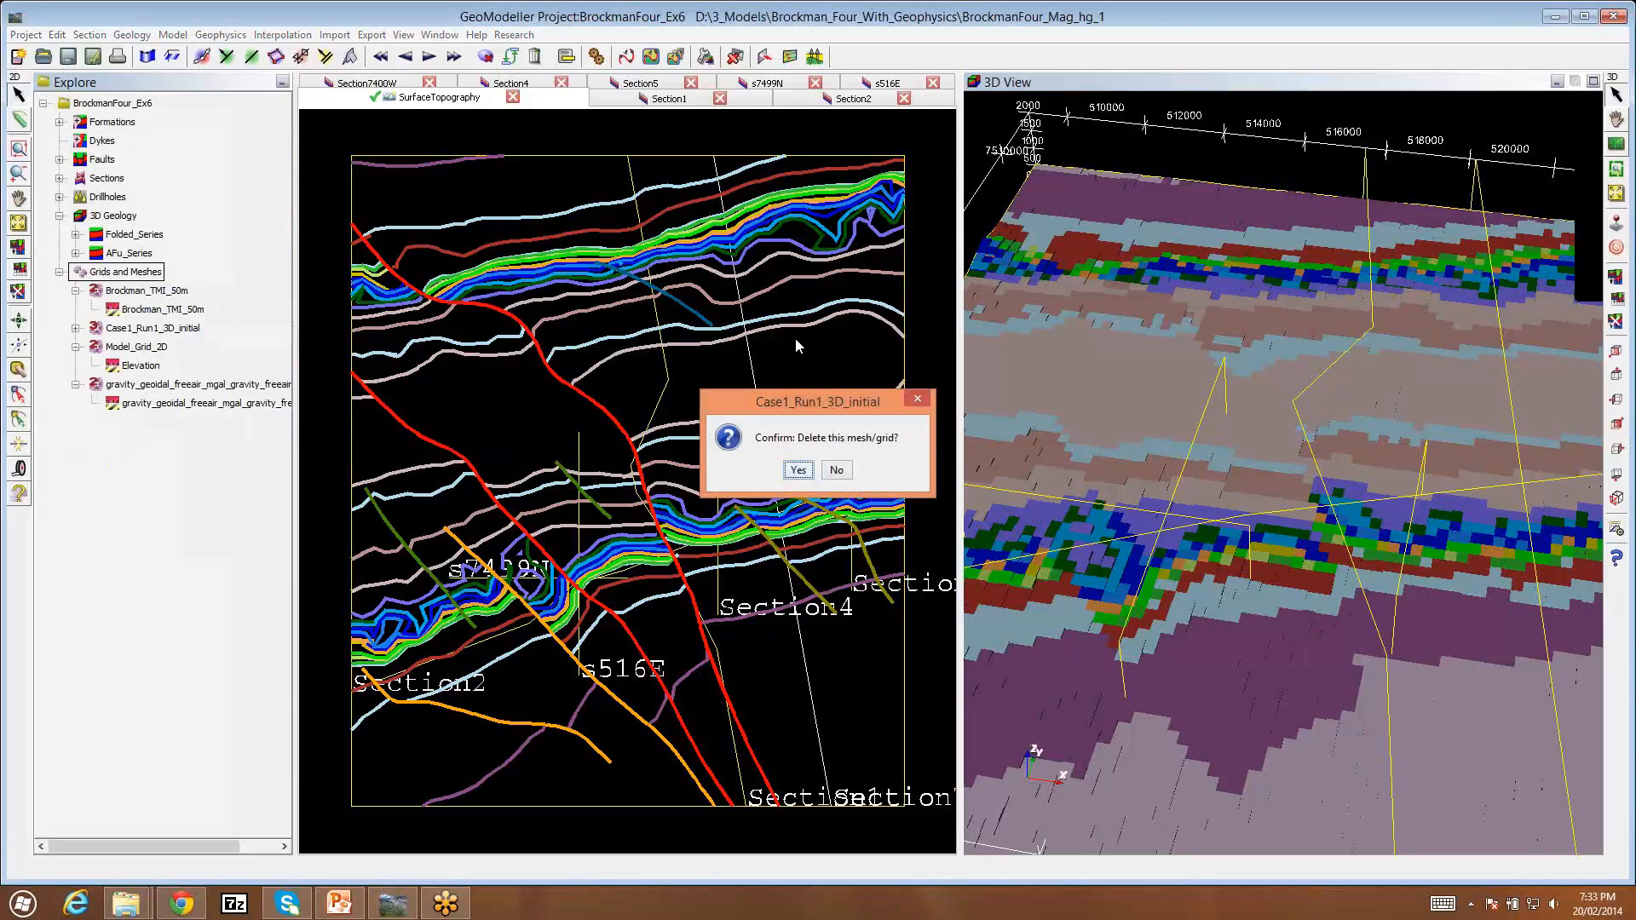
pyautogui.click(798, 471)
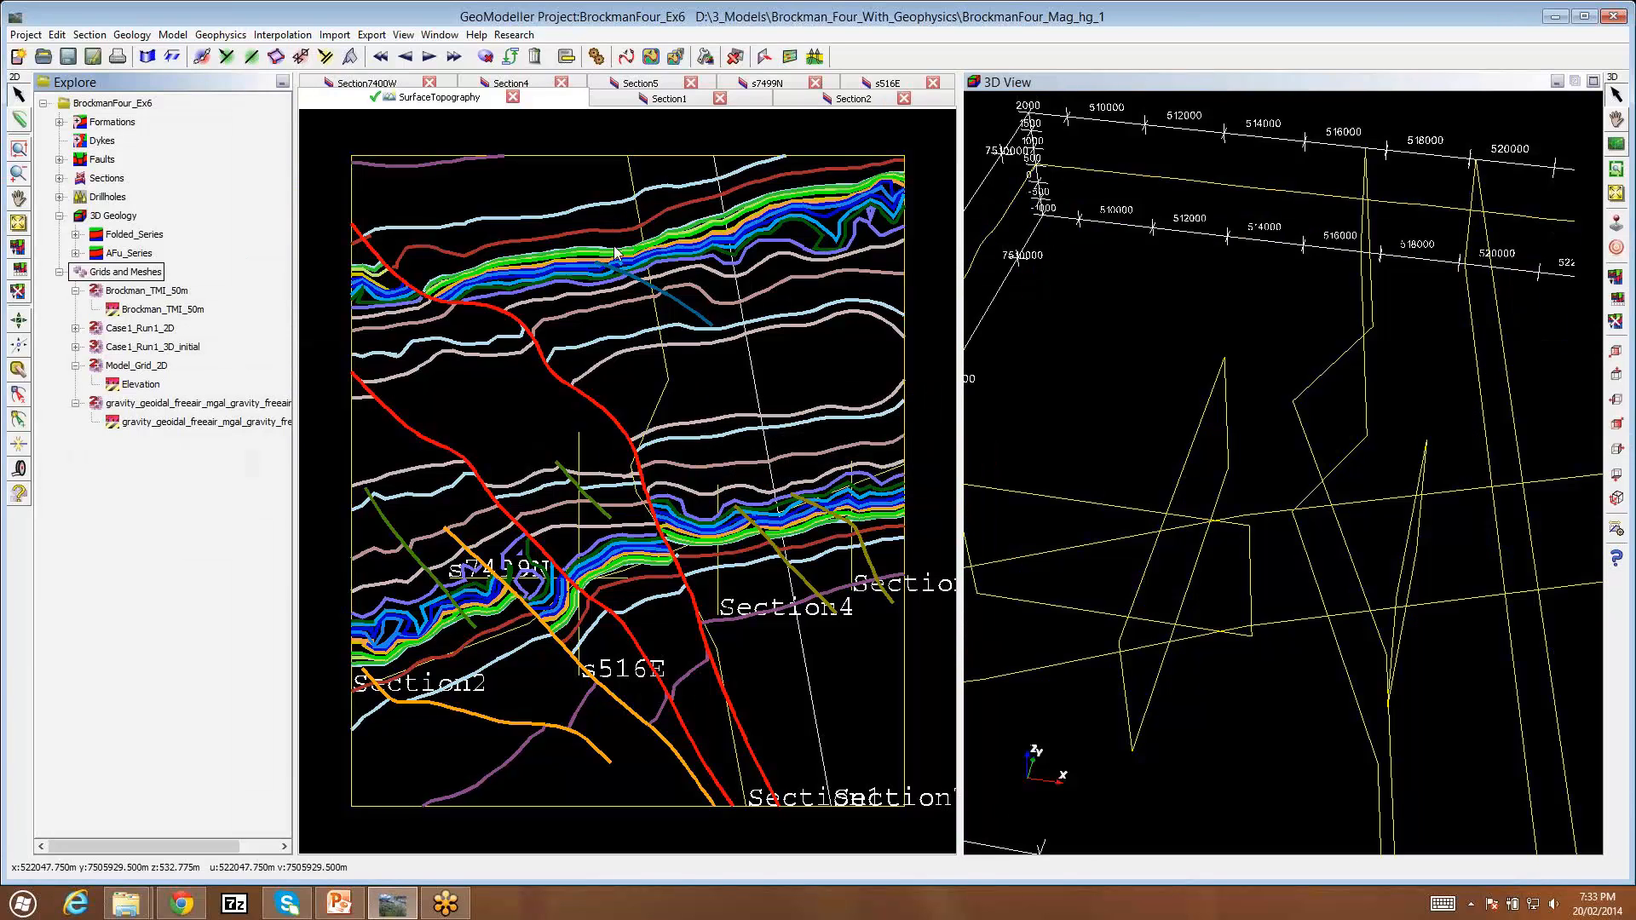
# Step: Expand the imported Case1_Run1 grids and display the calculated_Gravimetry_1 field on the SurfaceTopography section
pyautogui.click(75, 329)
pyautogui.click(75, 403)
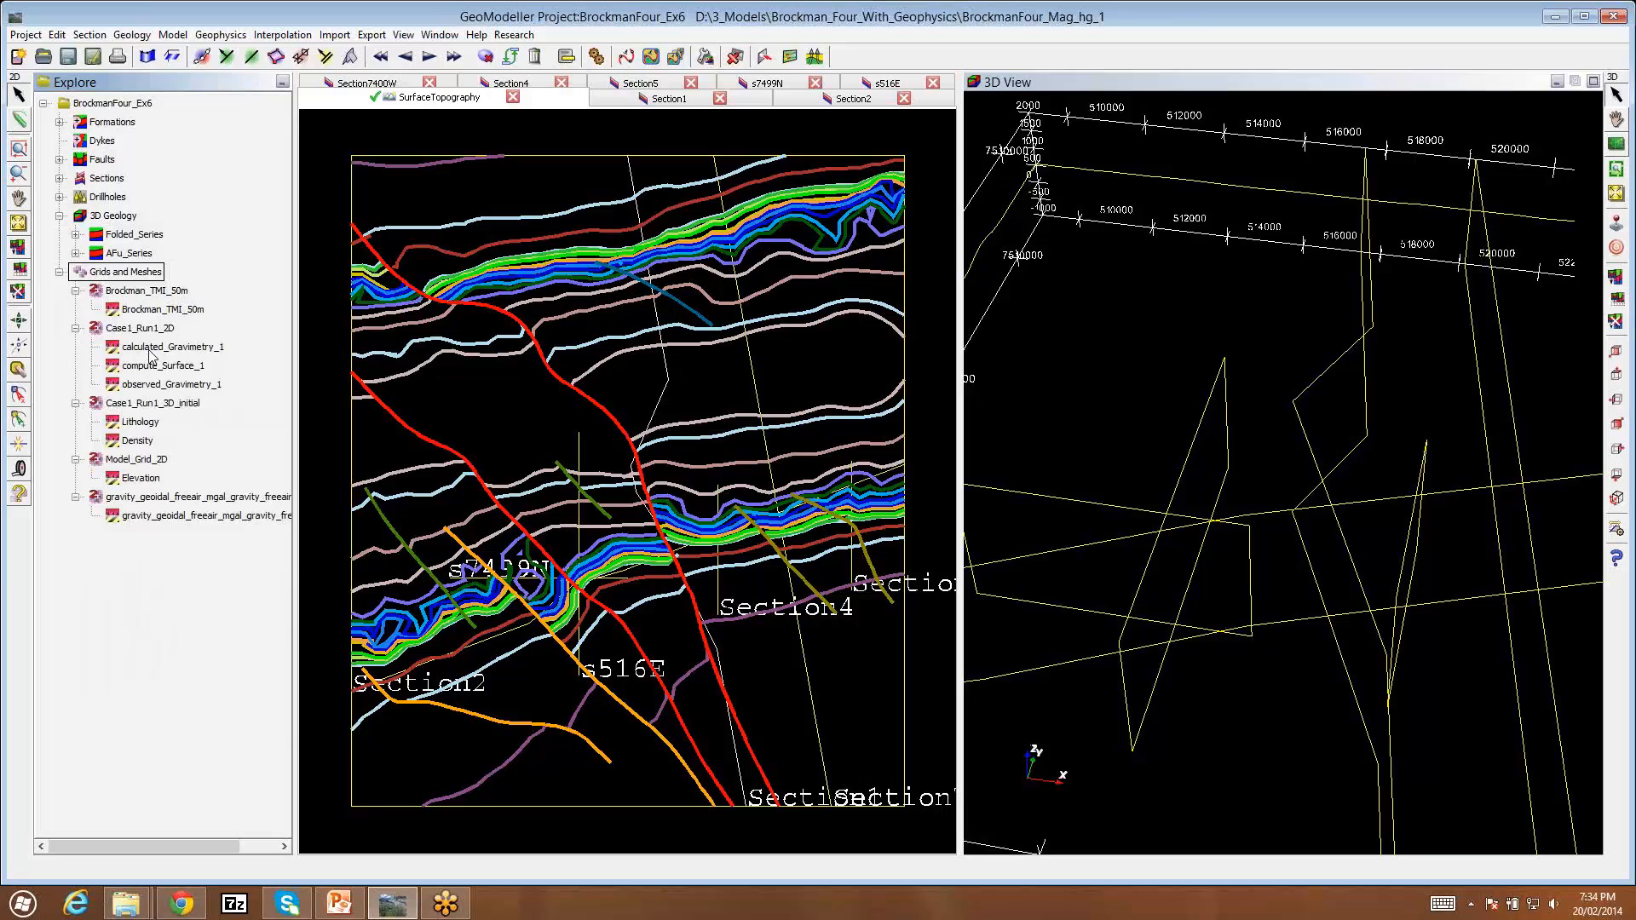
pyautogui.rightClick(213, 350)
pyautogui.click(247, 414)
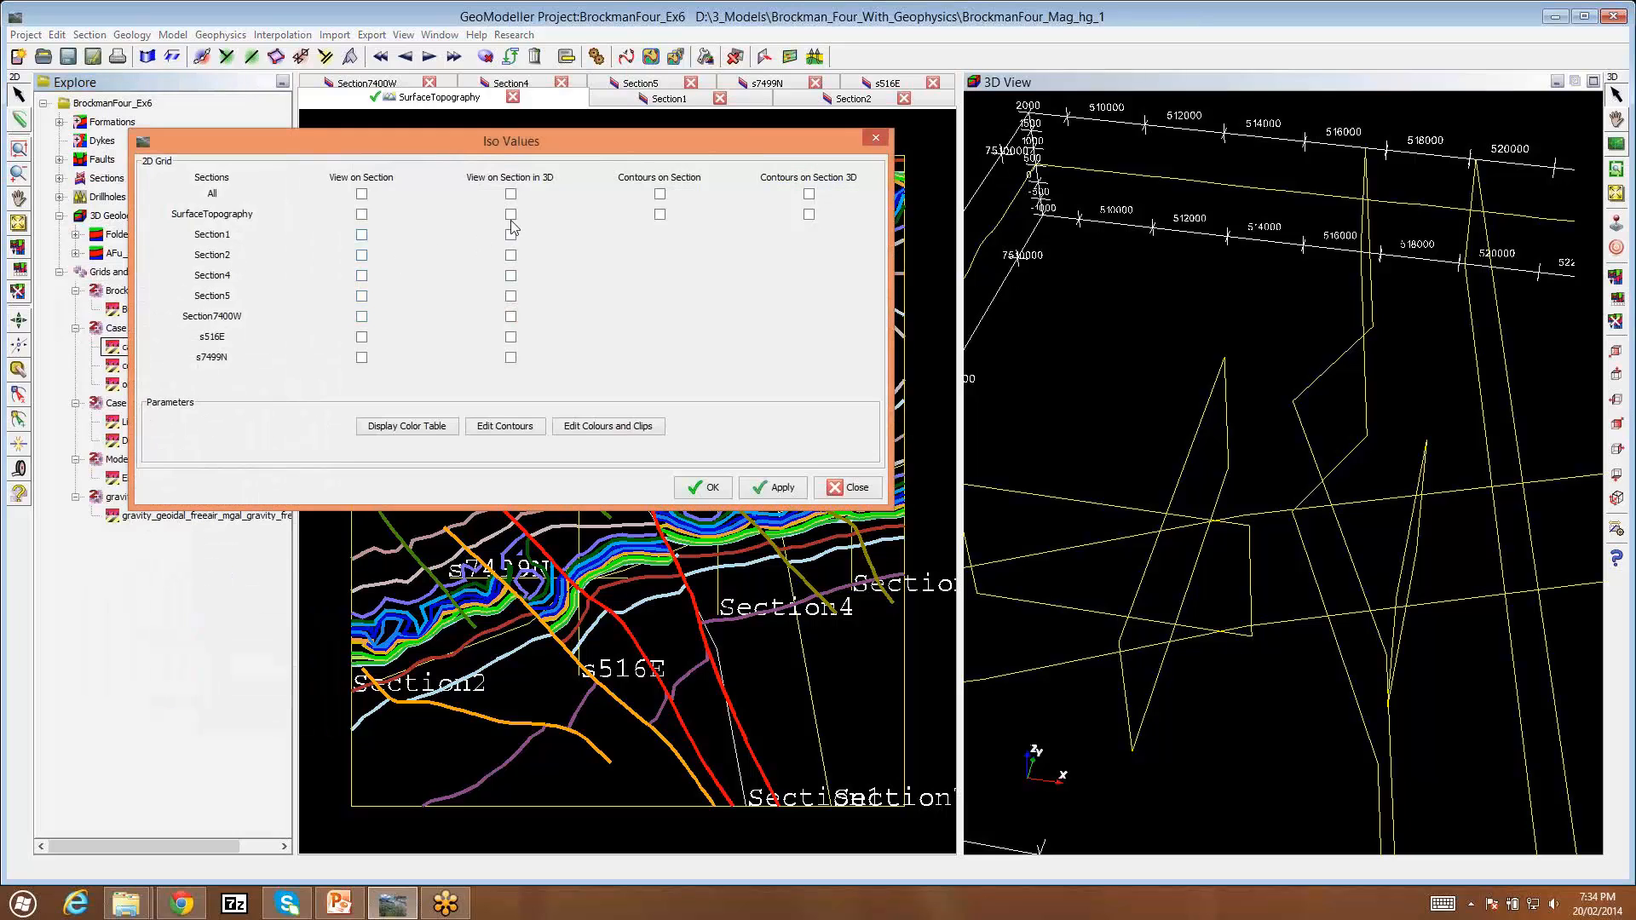
pyautogui.click(361, 214)
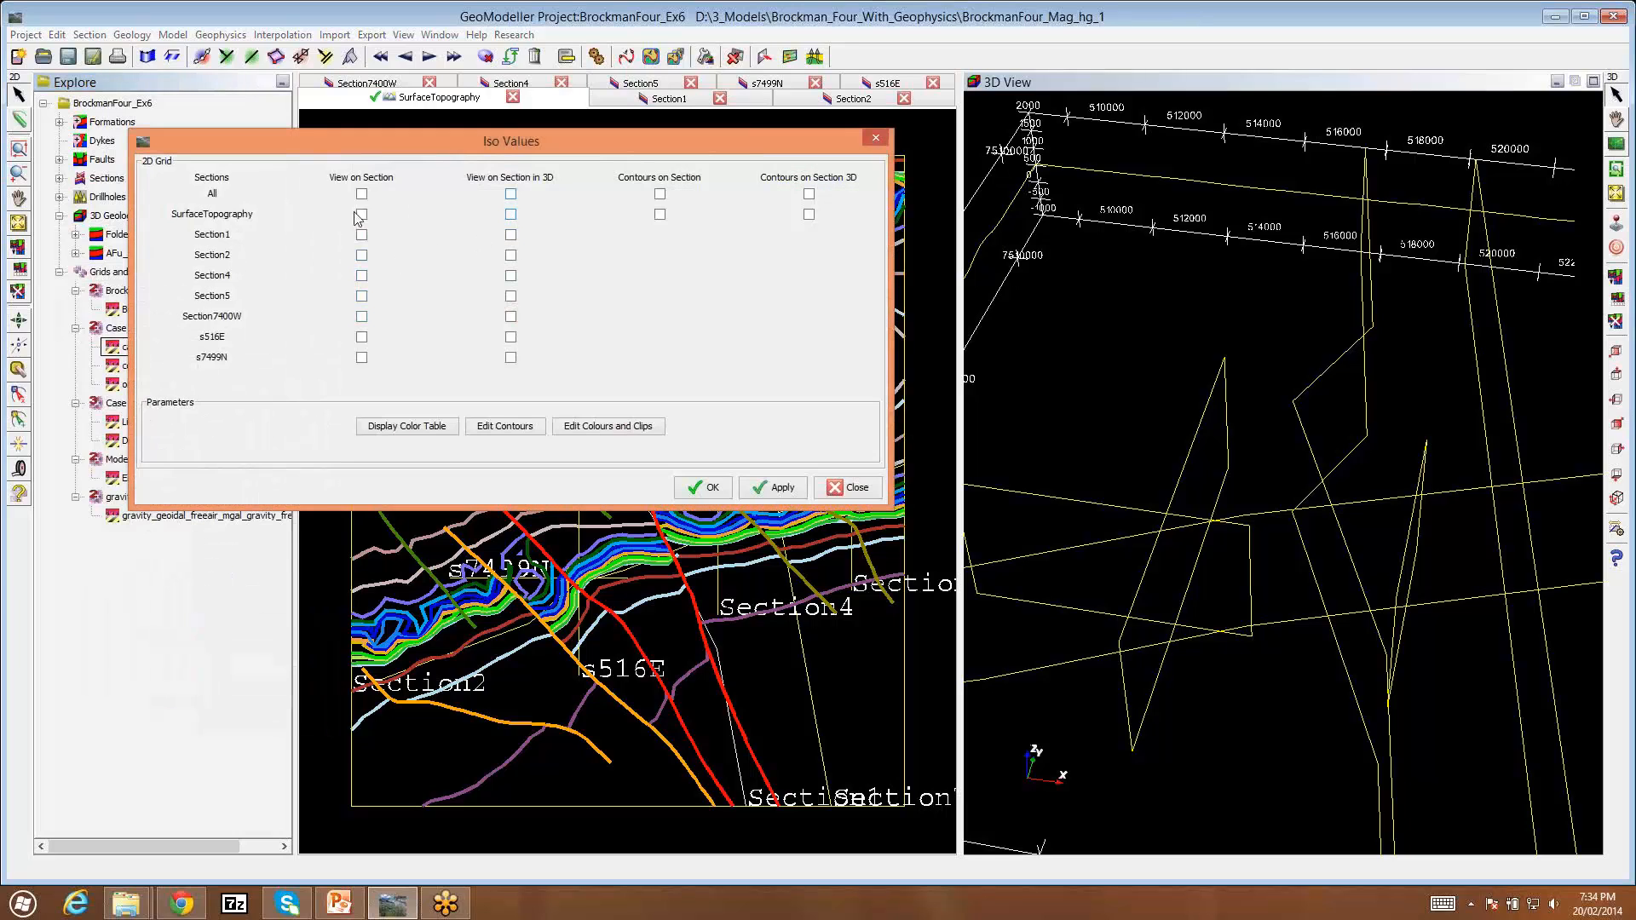
pyautogui.click(704, 488)
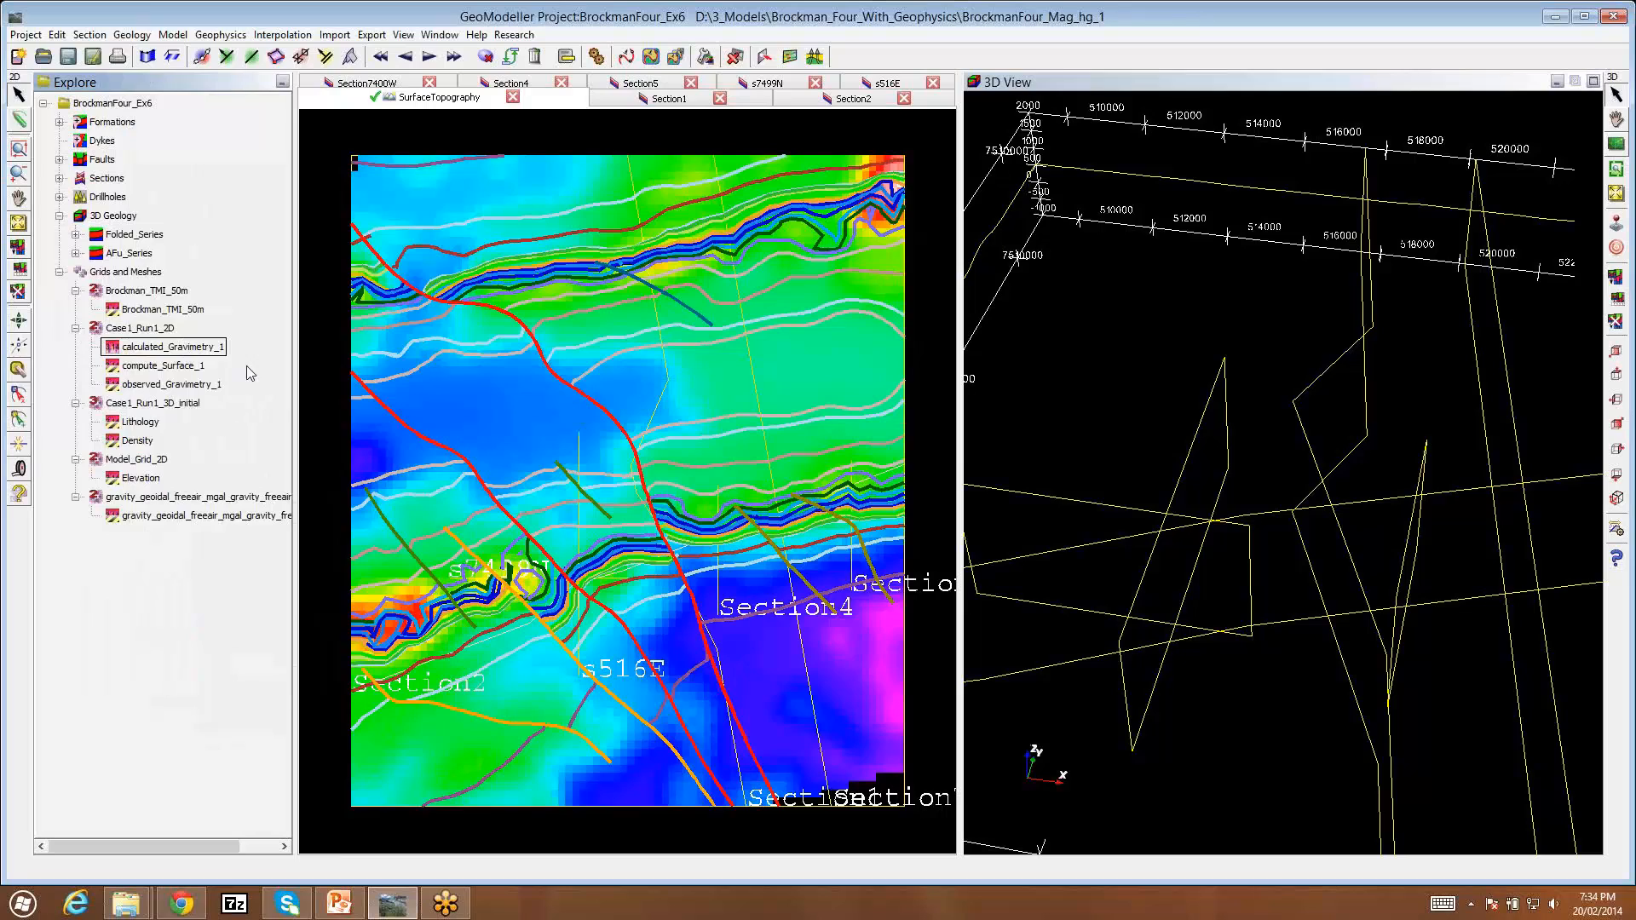
# Step: Hide all views of the Case1_Run1_2D grid
pyautogui.rightClick(188, 387)
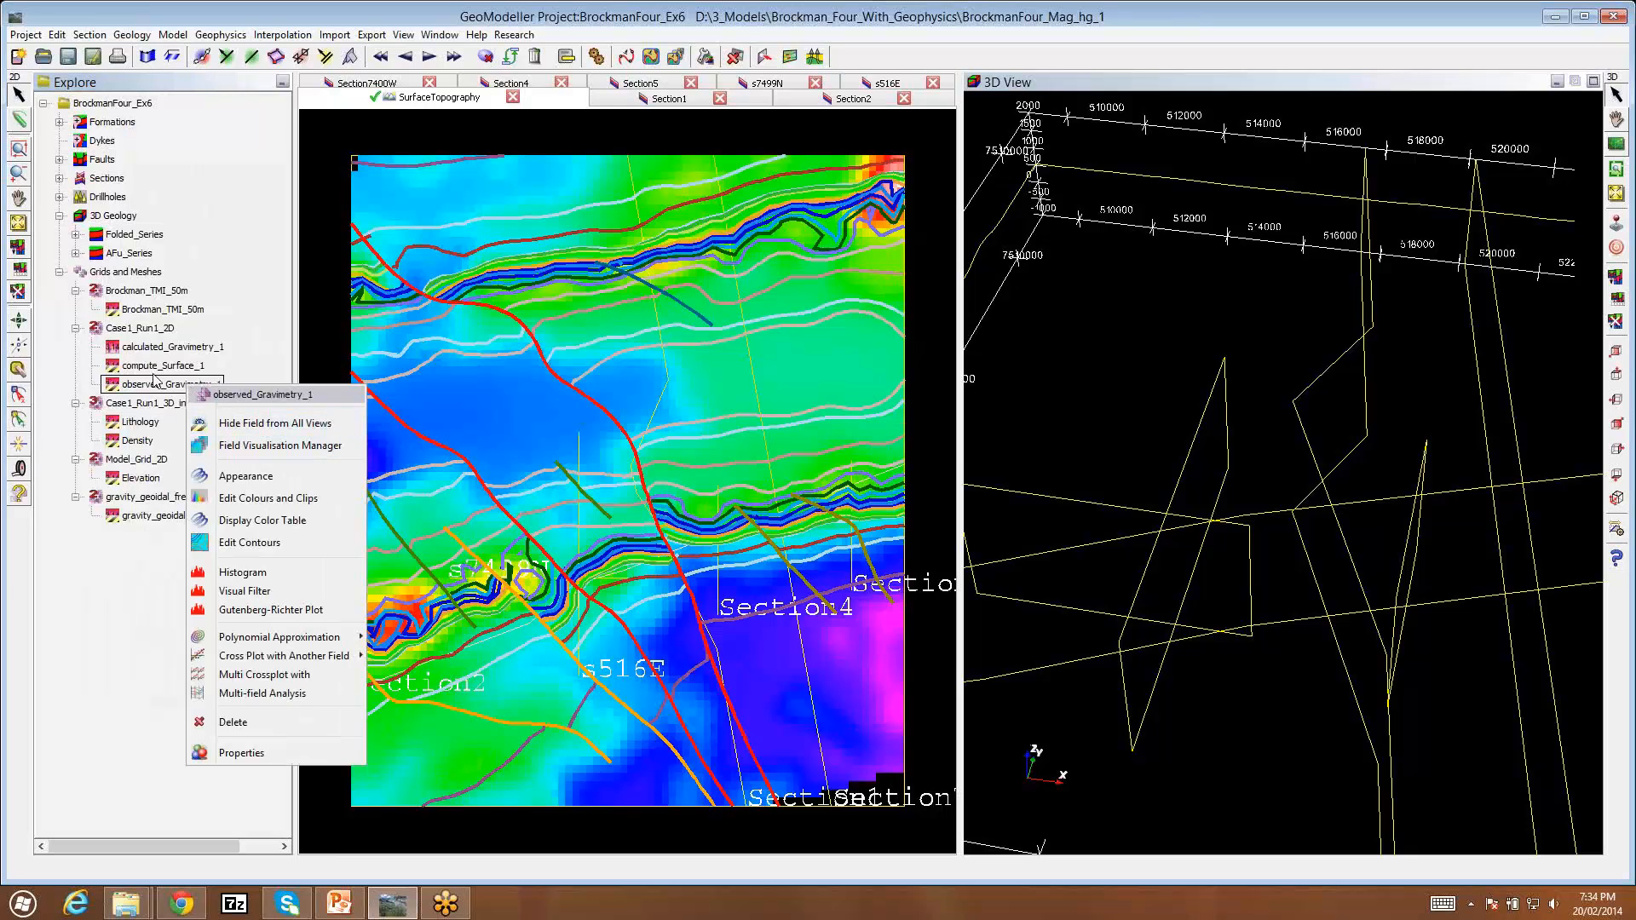
pyautogui.click(152, 334)
pyautogui.rightClick(152, 334)
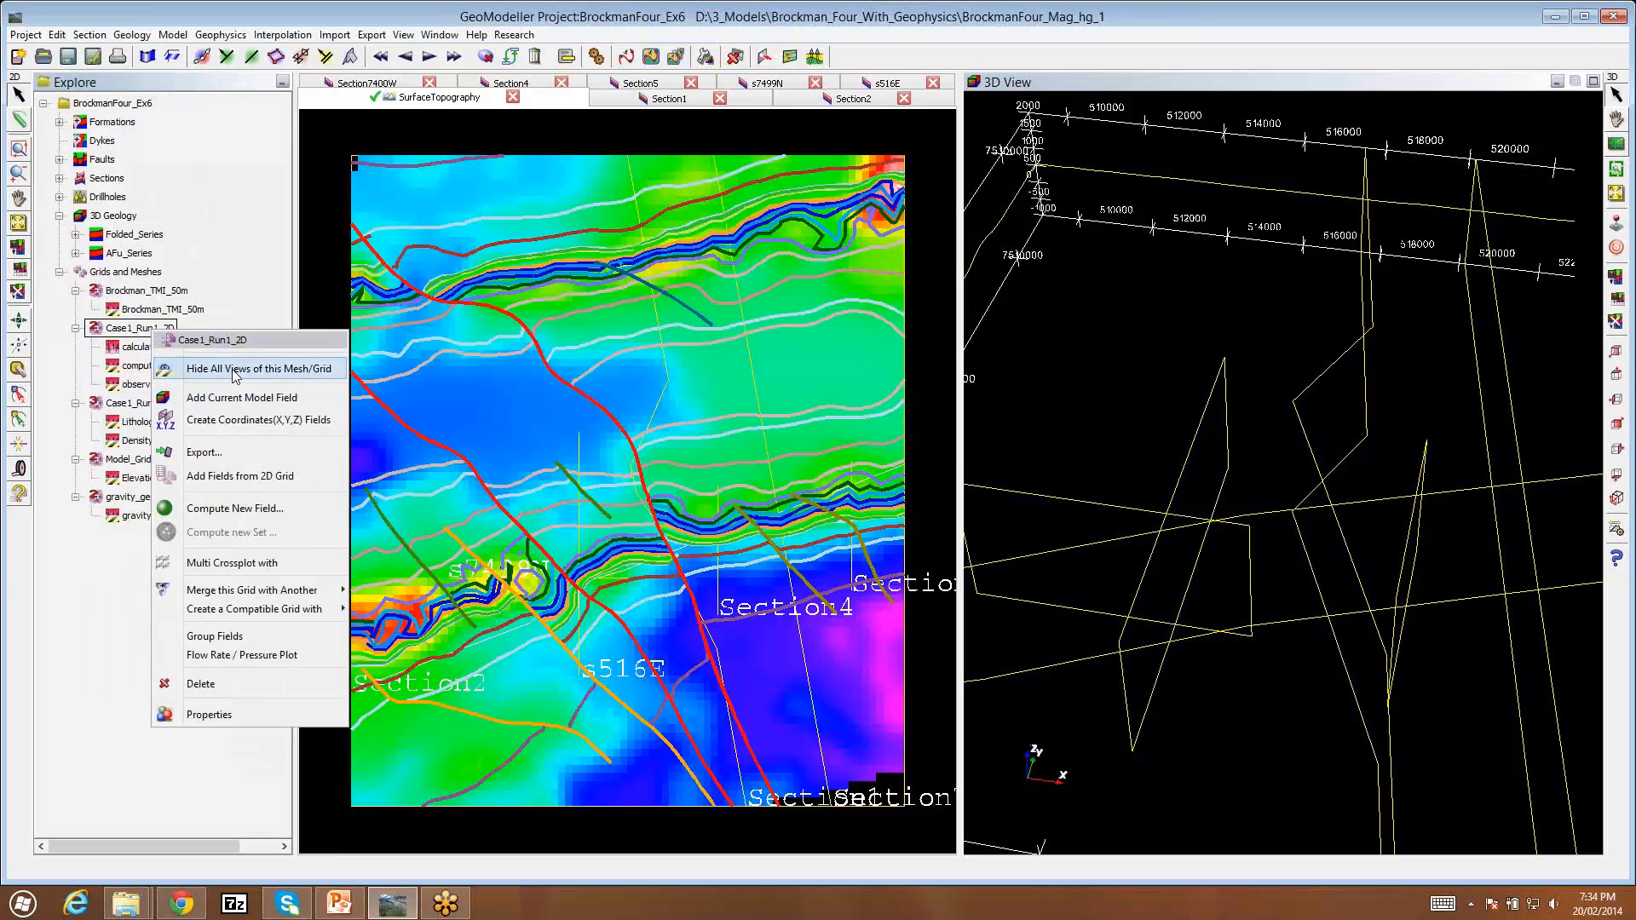
pyautogui.click(236, 369)
# Step: Display the observed_Gravimetry_1 field on the SurfaceTopography section
pyautogui.click(183, 385)
pyautogui.rightClick(182, 385)
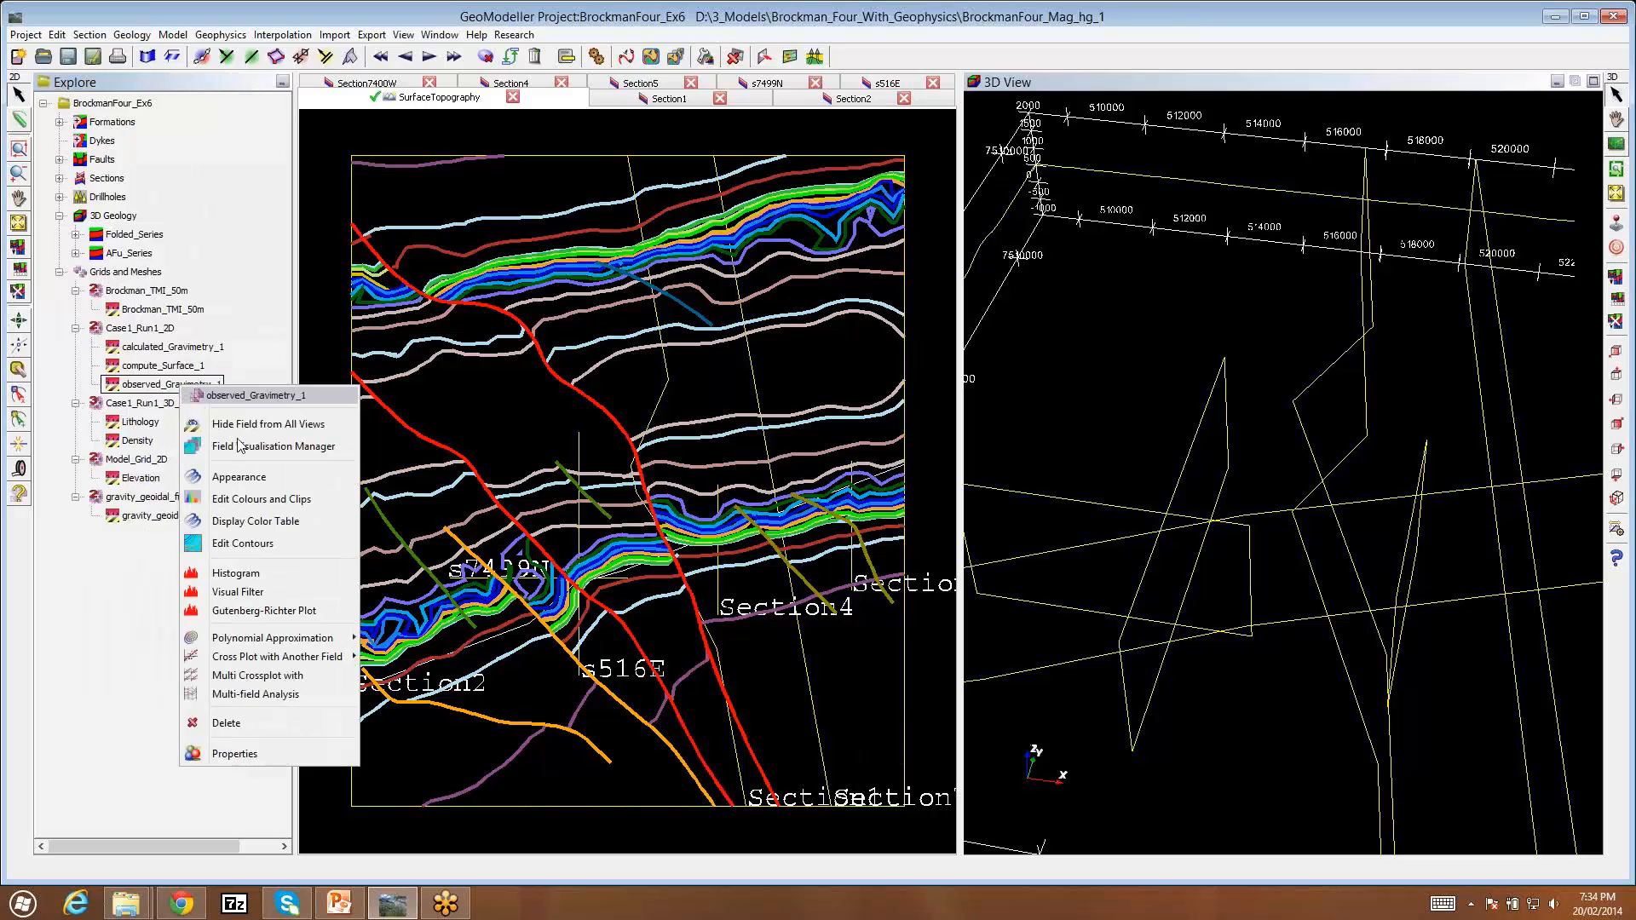
pyautogui.click(256, 448)
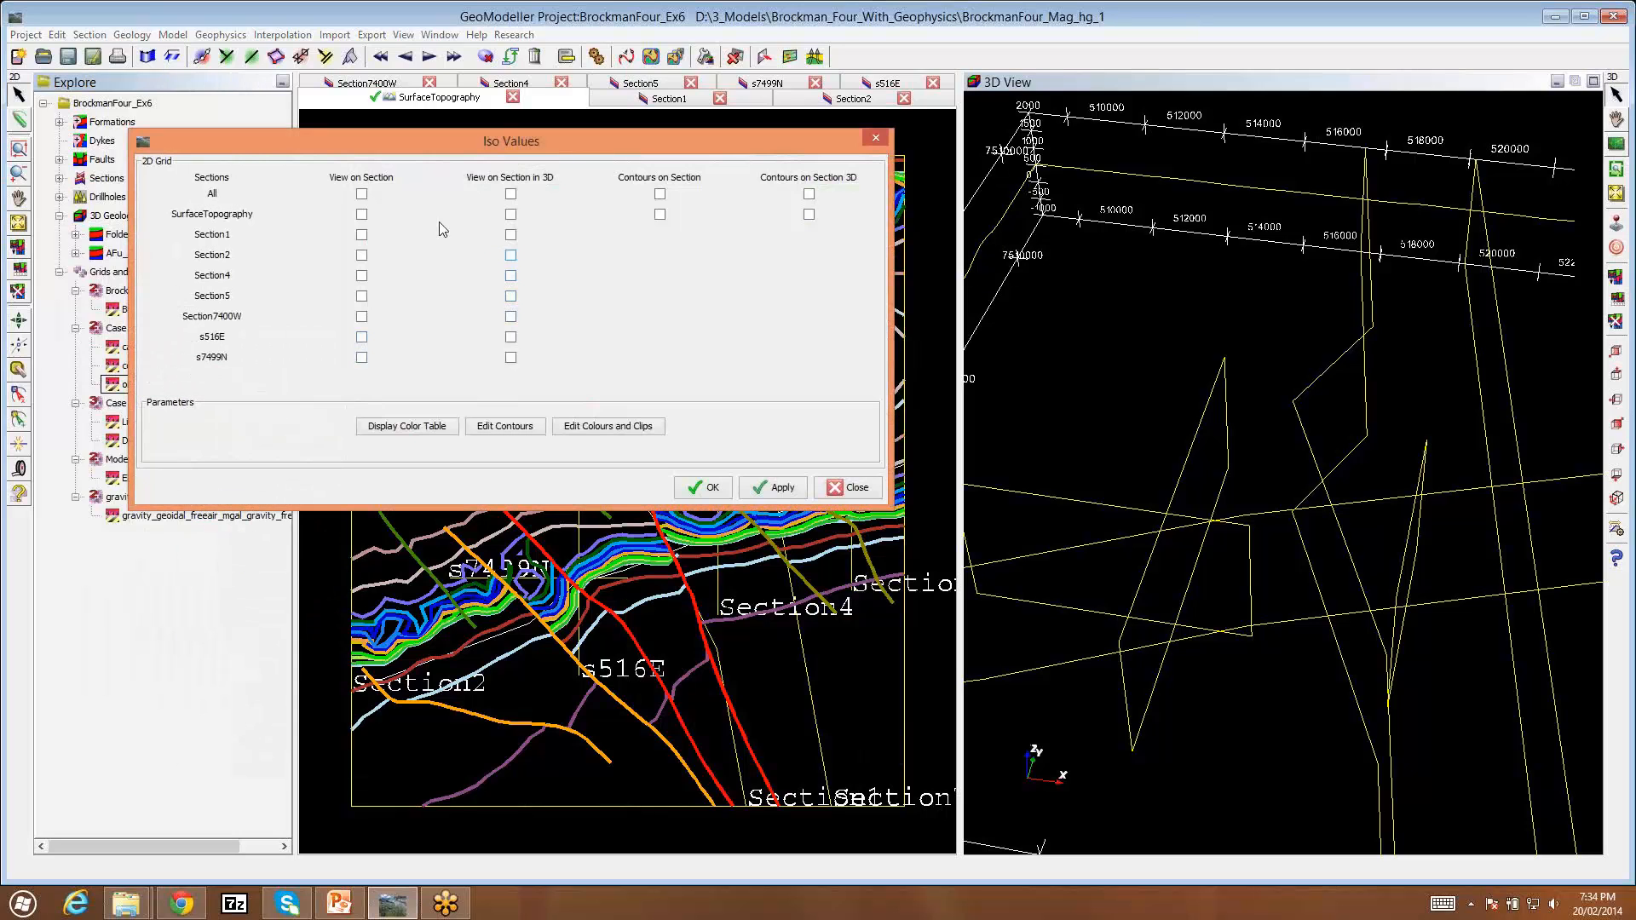
pyautogui.click(362, 214)
pyautogui.click(711, 490)
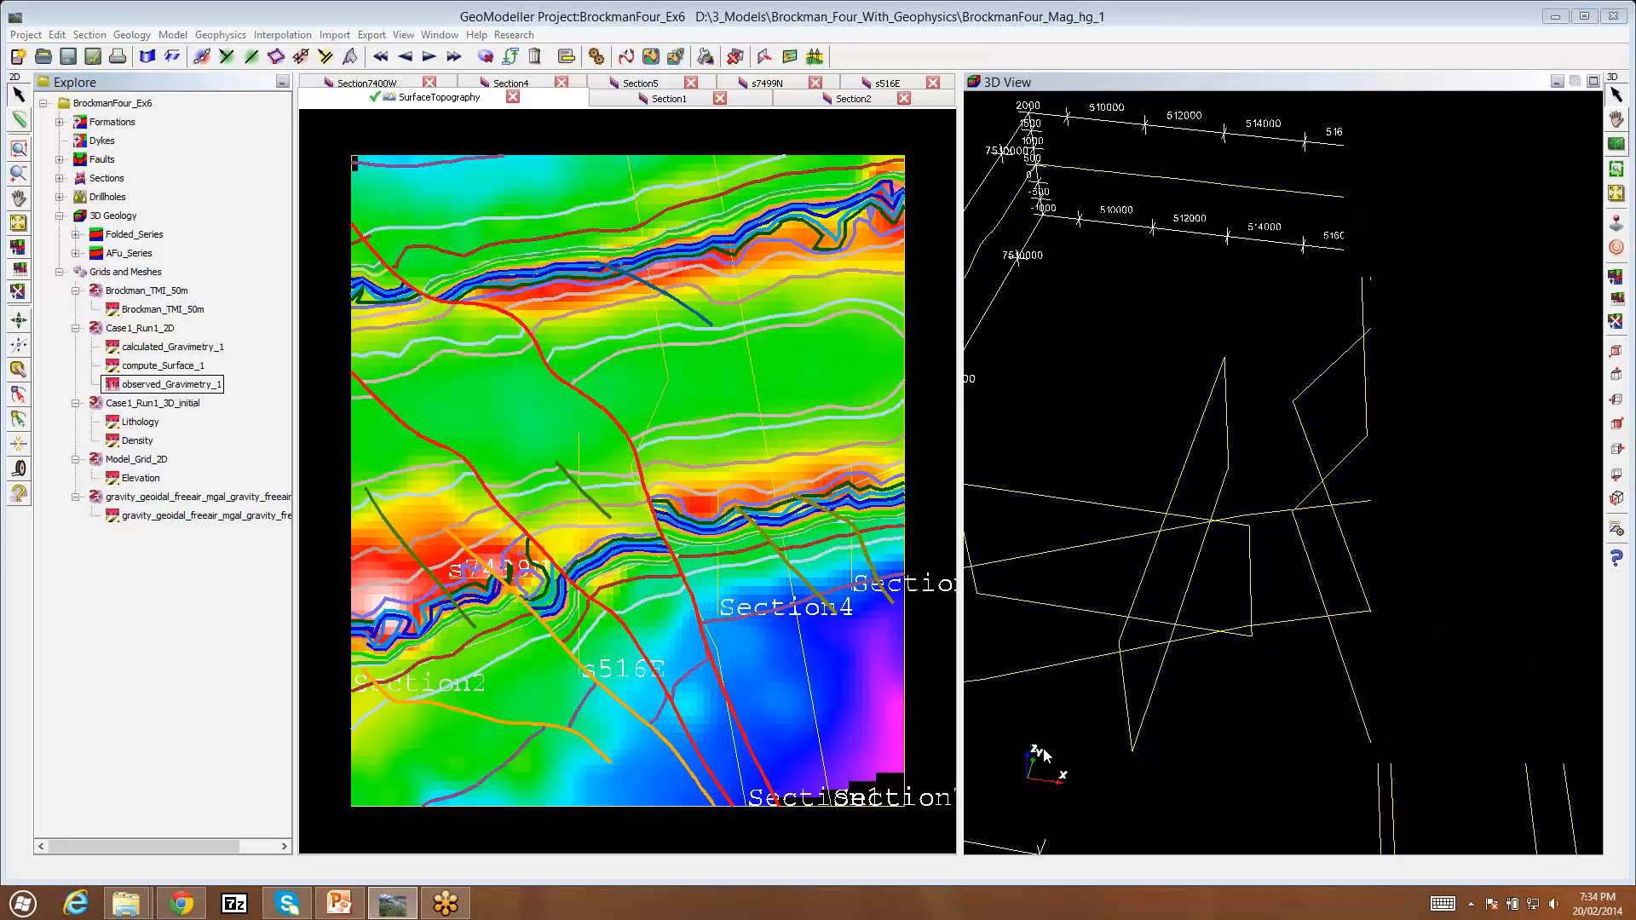
# Step: Switch to the PowerPoint presentation and show the "What next ?" slide as a full-screen slide show
pyautogui.click(344, 905)
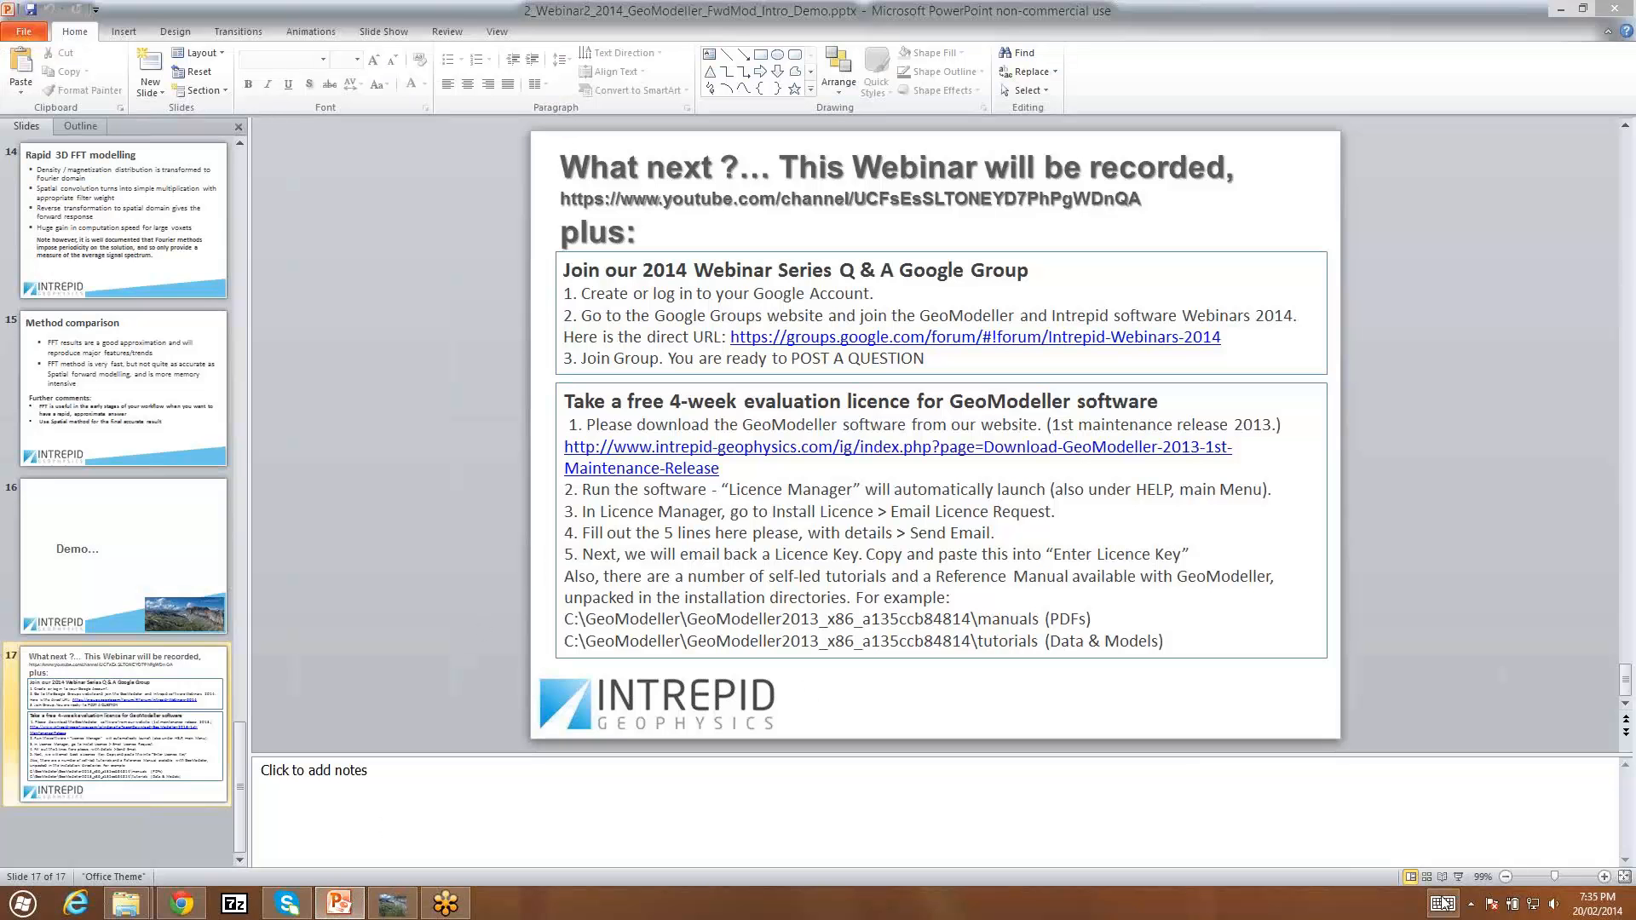
pyautogui.click(1459, 877)
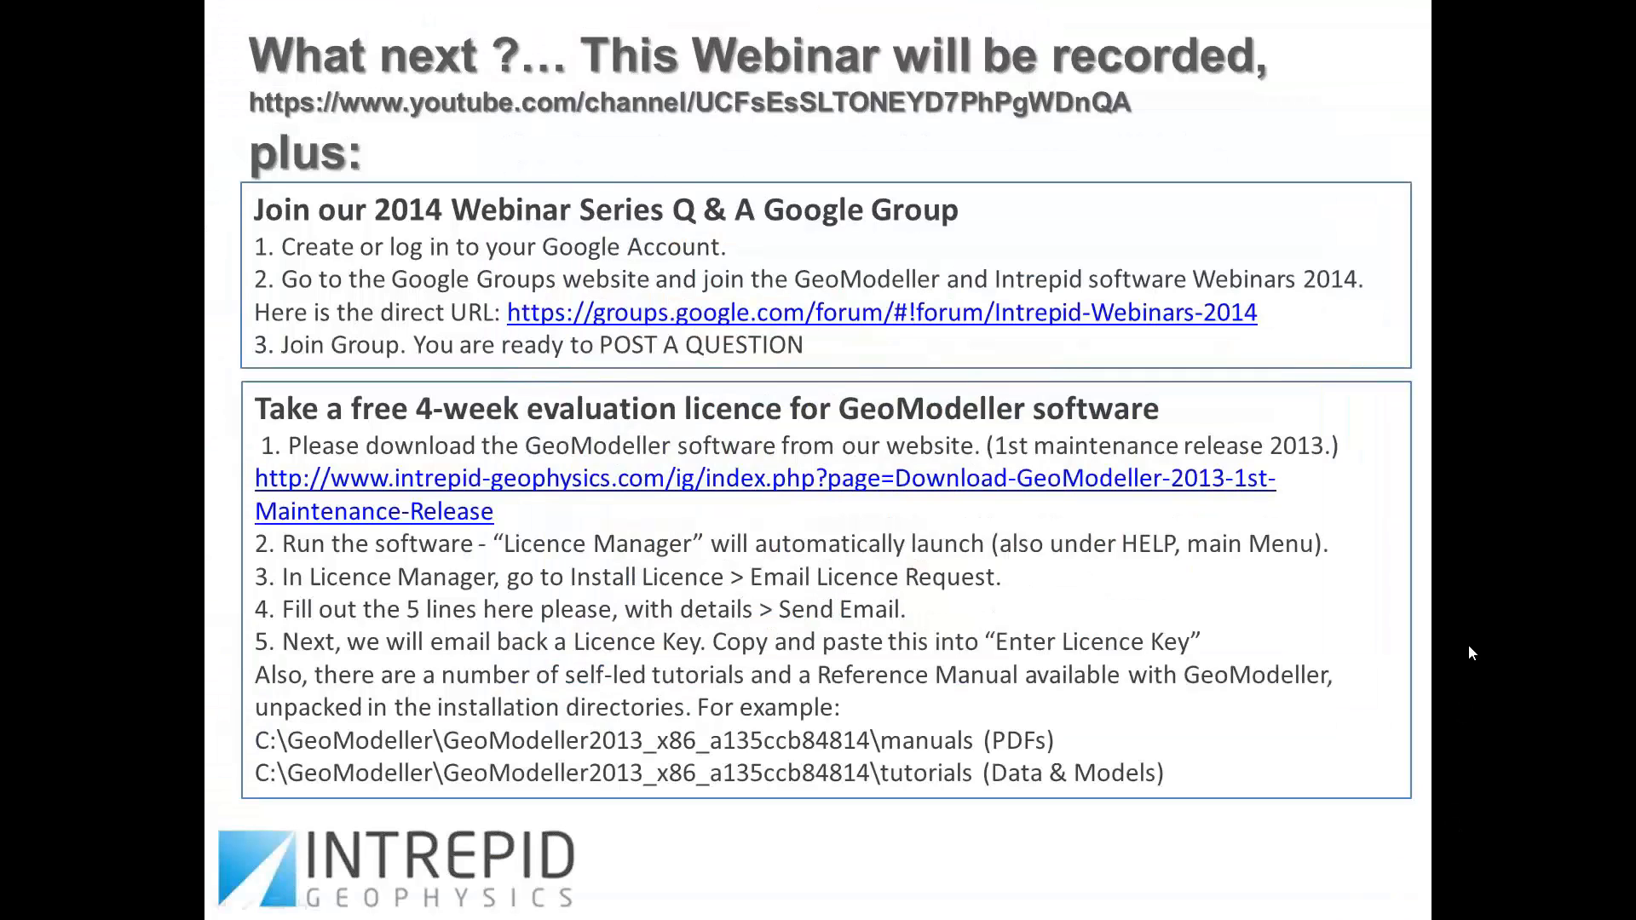